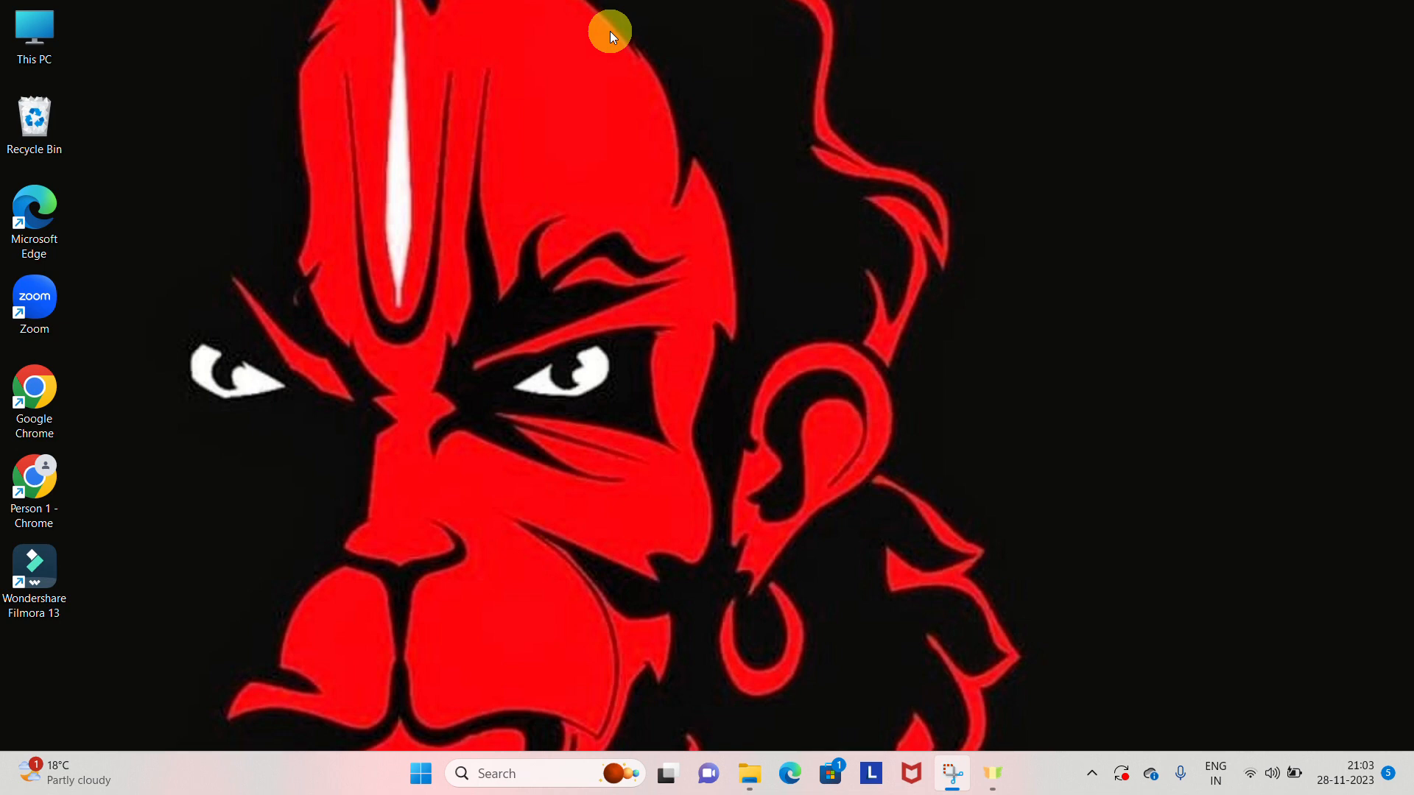
Launch Excel from the Run dialog with the command excel and create a blank workbook
key(super+r)
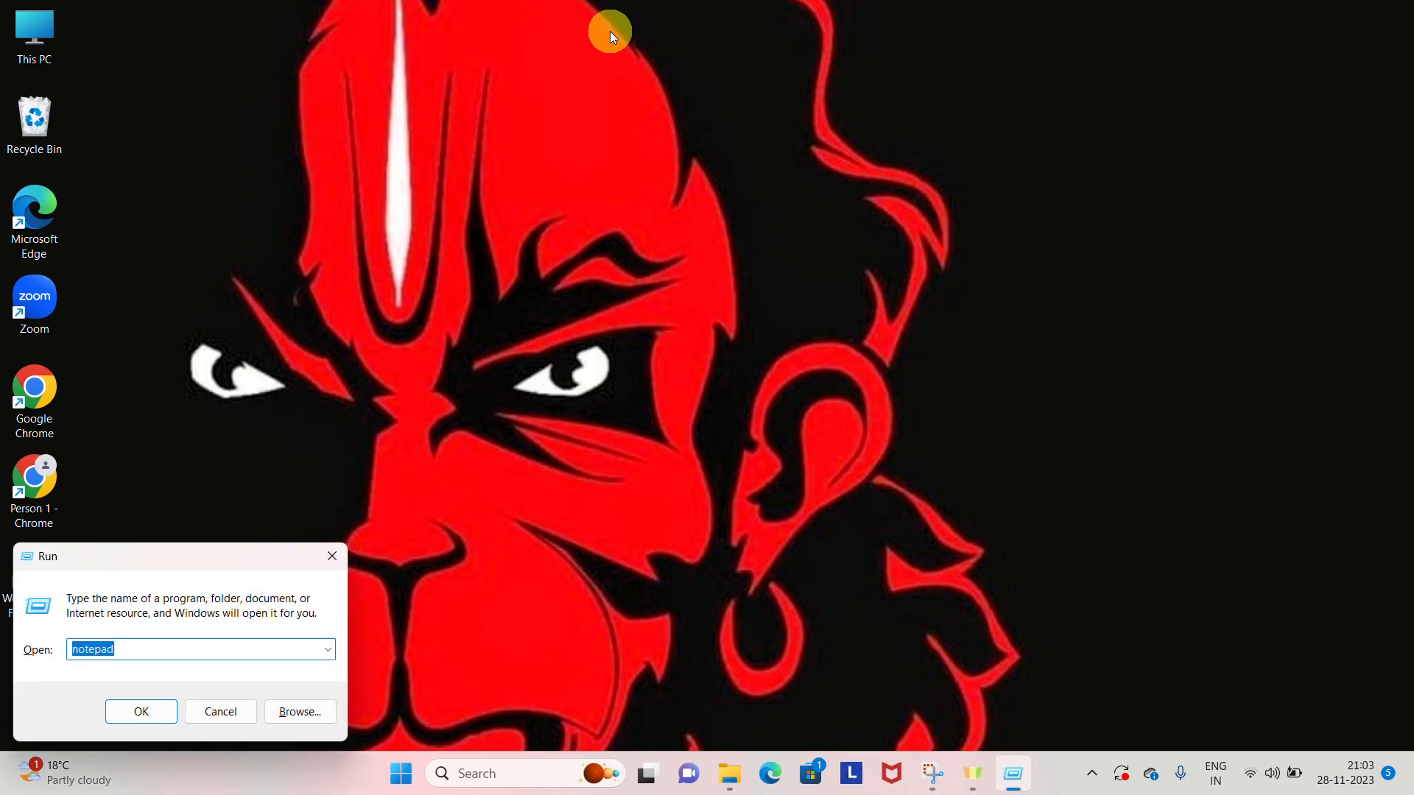
text(ex)
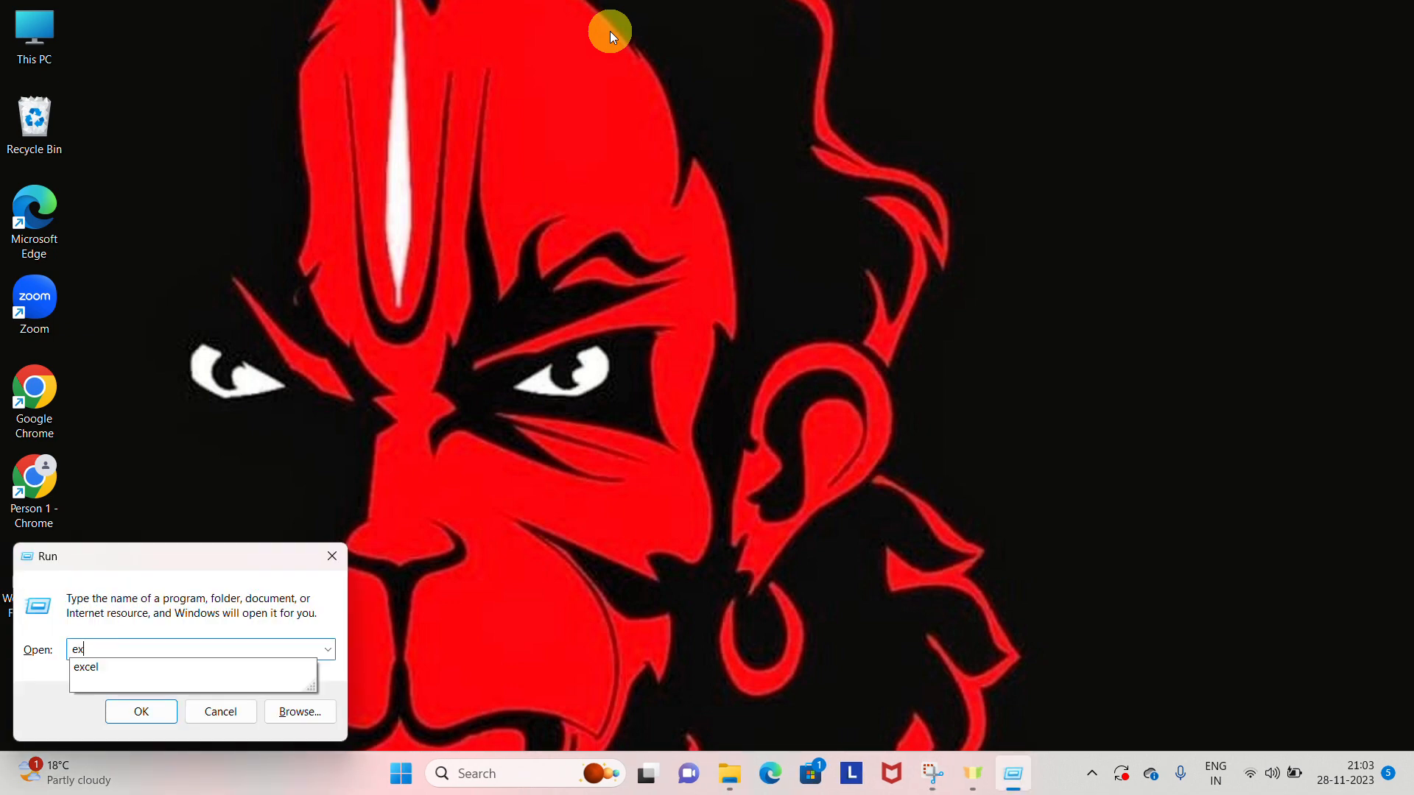
text(cel)
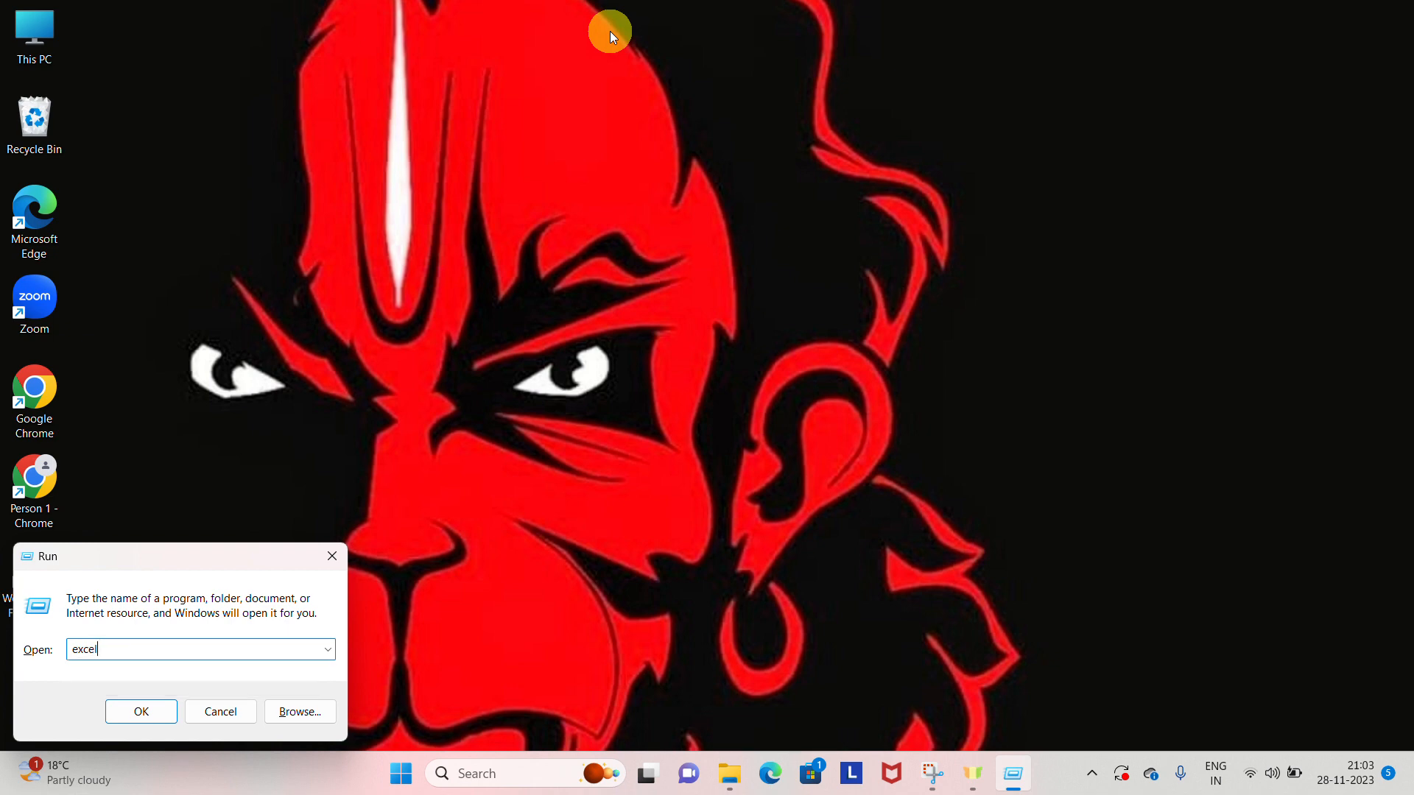
key(Return)
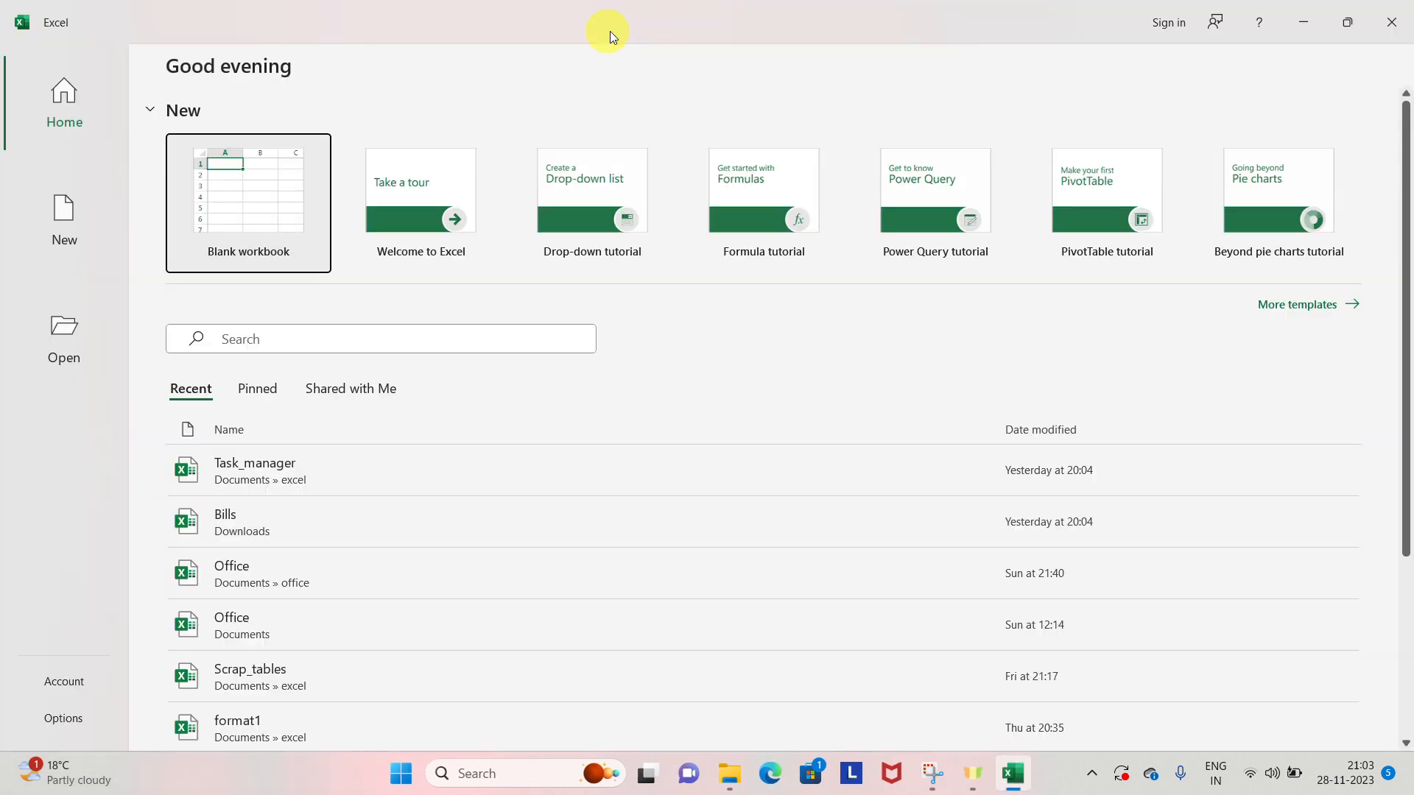
click(266, 224)
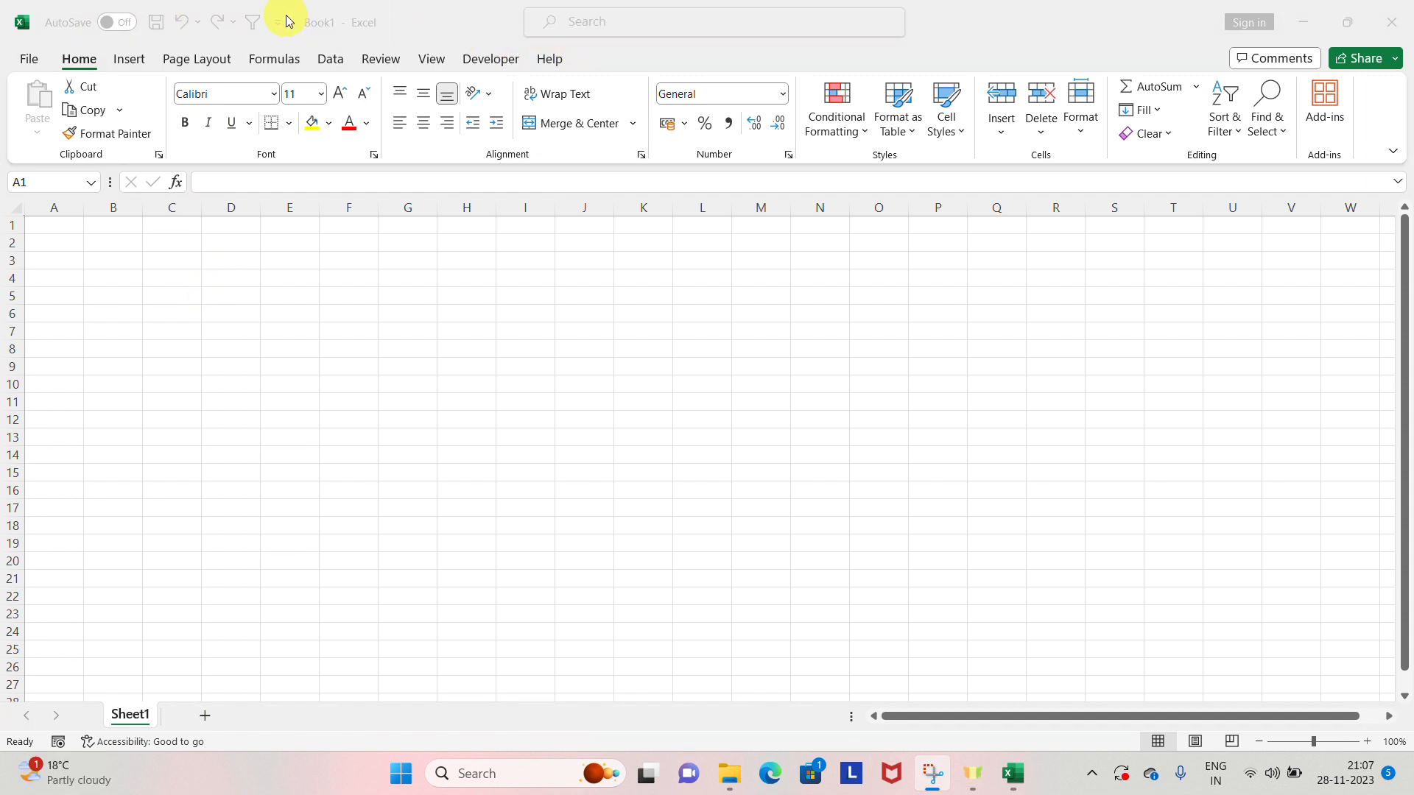
click(33, 59)
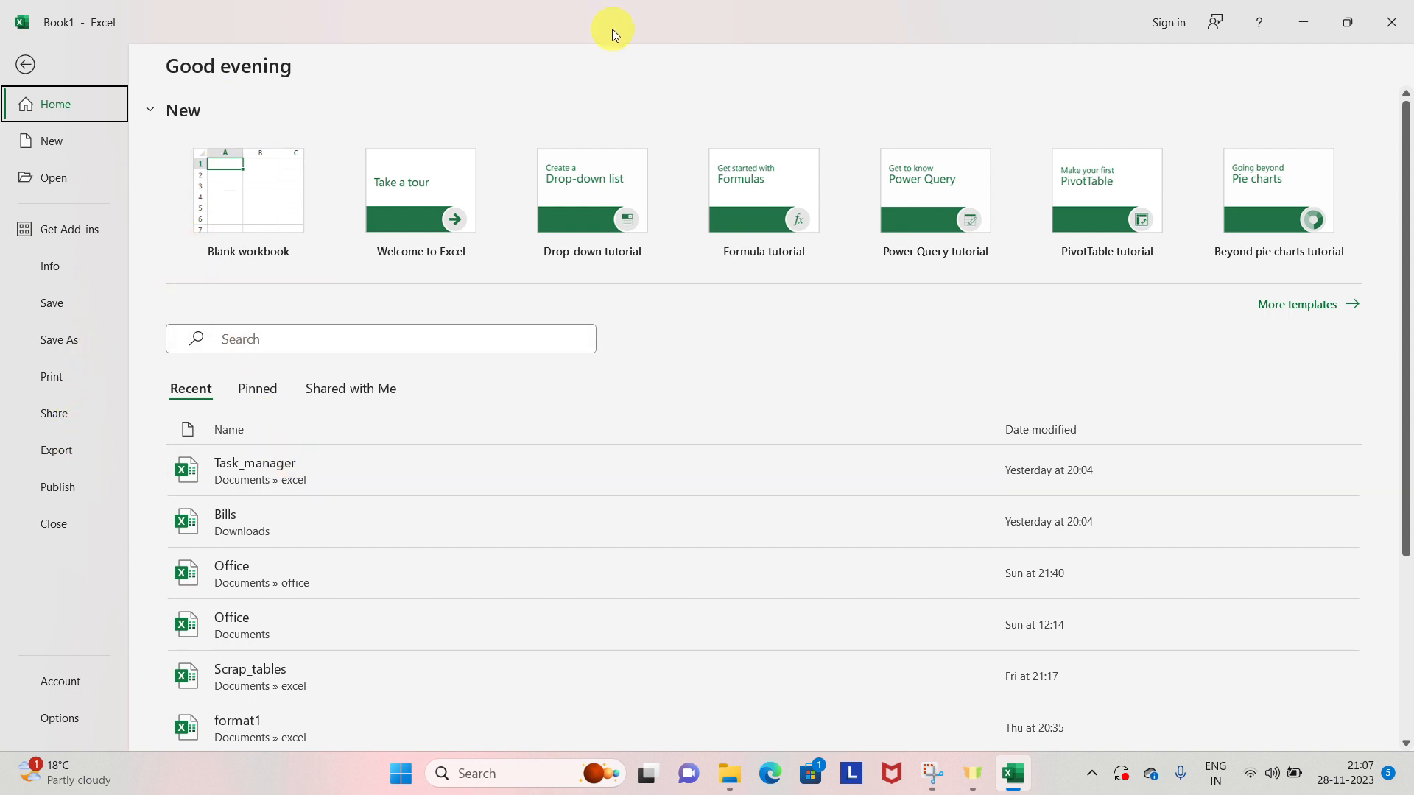
click(30, 71)
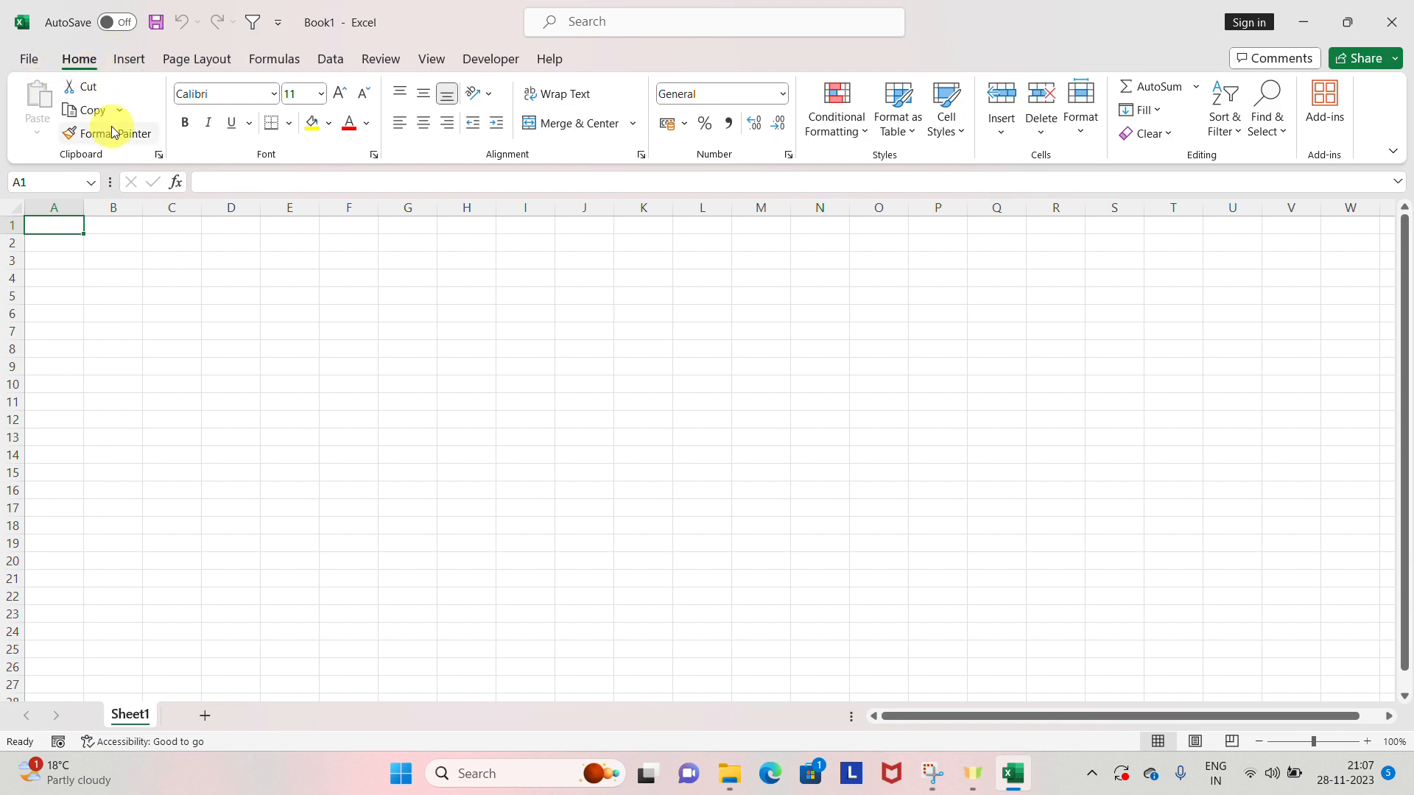
Enter the sample text fdsf in cell E4 and fill the cell with yellow
click(297, 275)
text(fdsf)
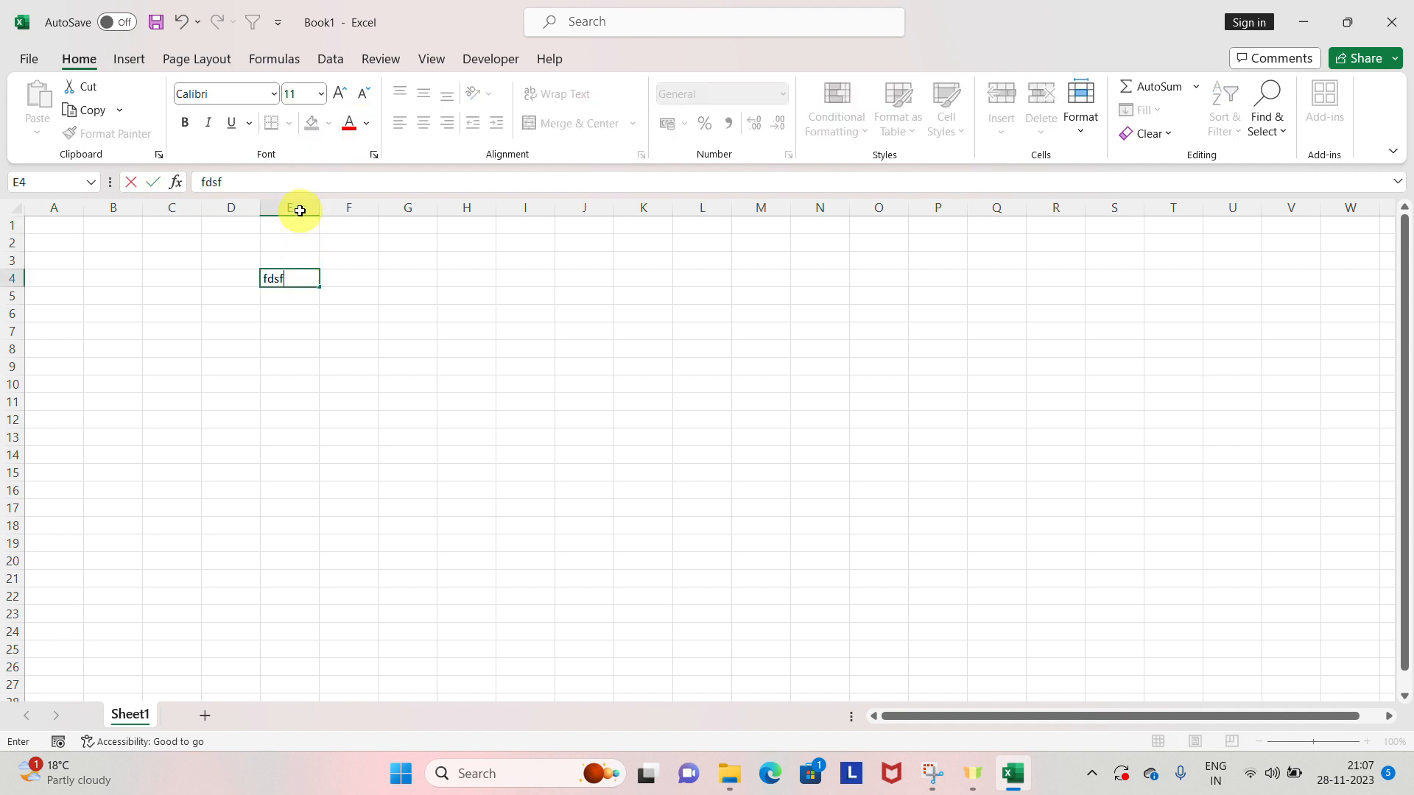
click(368, 348)
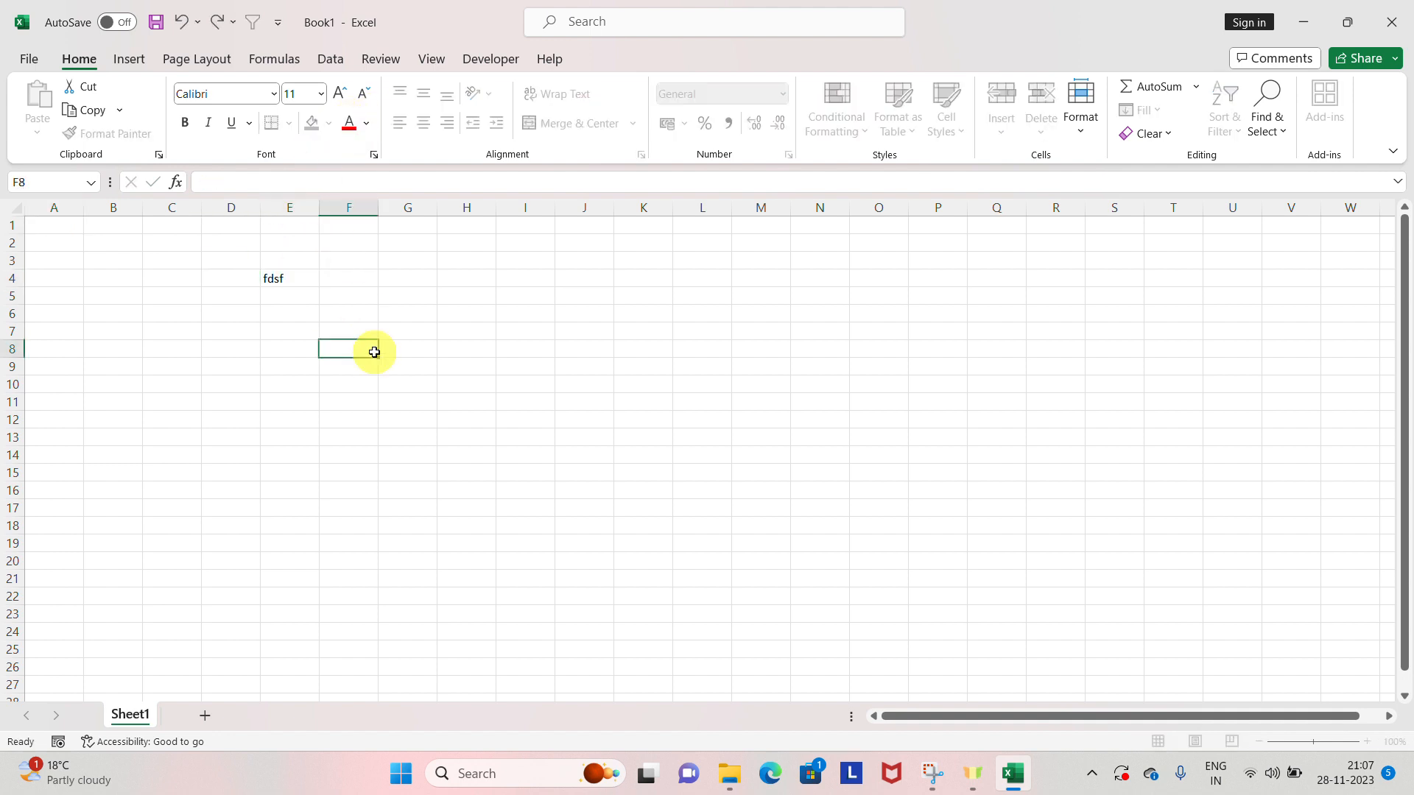
click(284, 278)
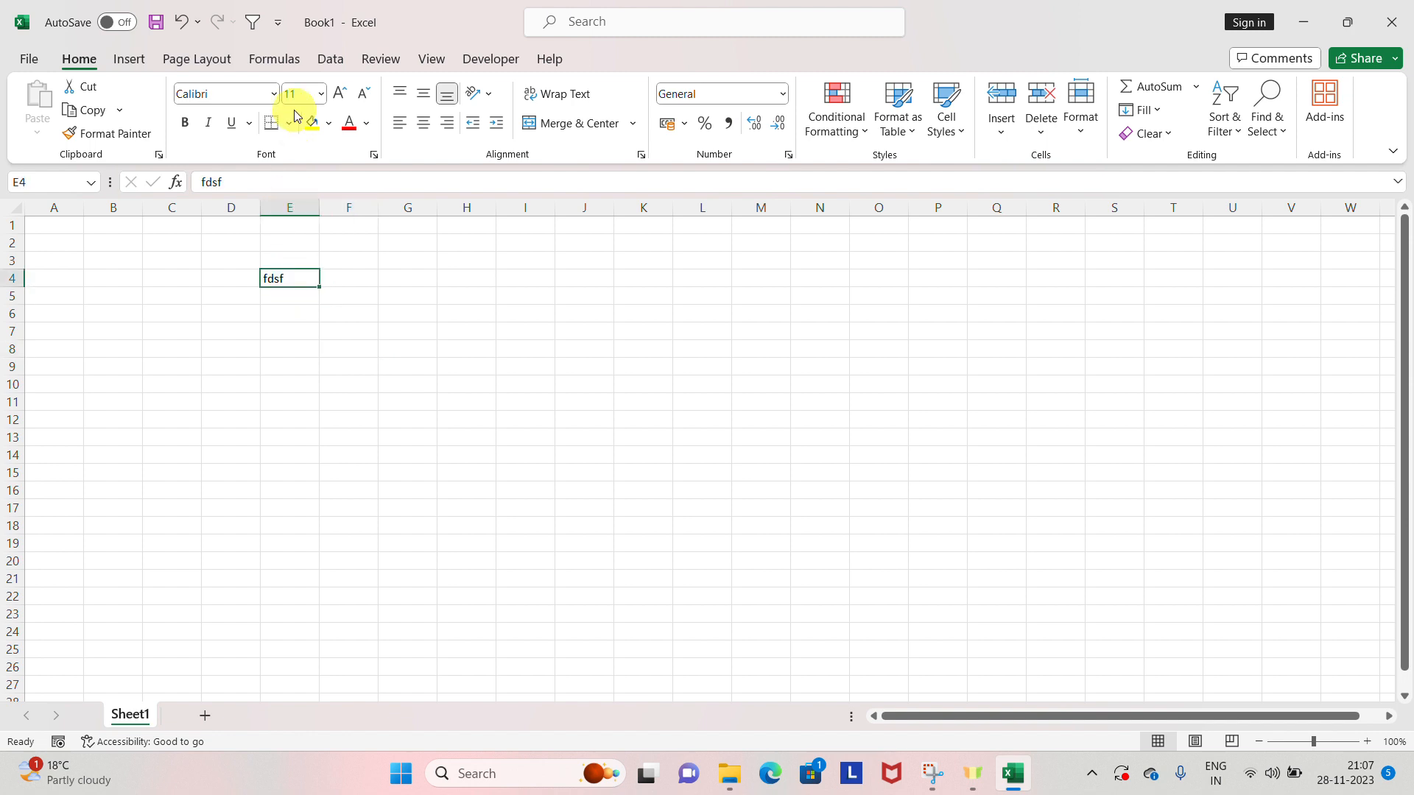
click(311, 123)
click(398, 284)
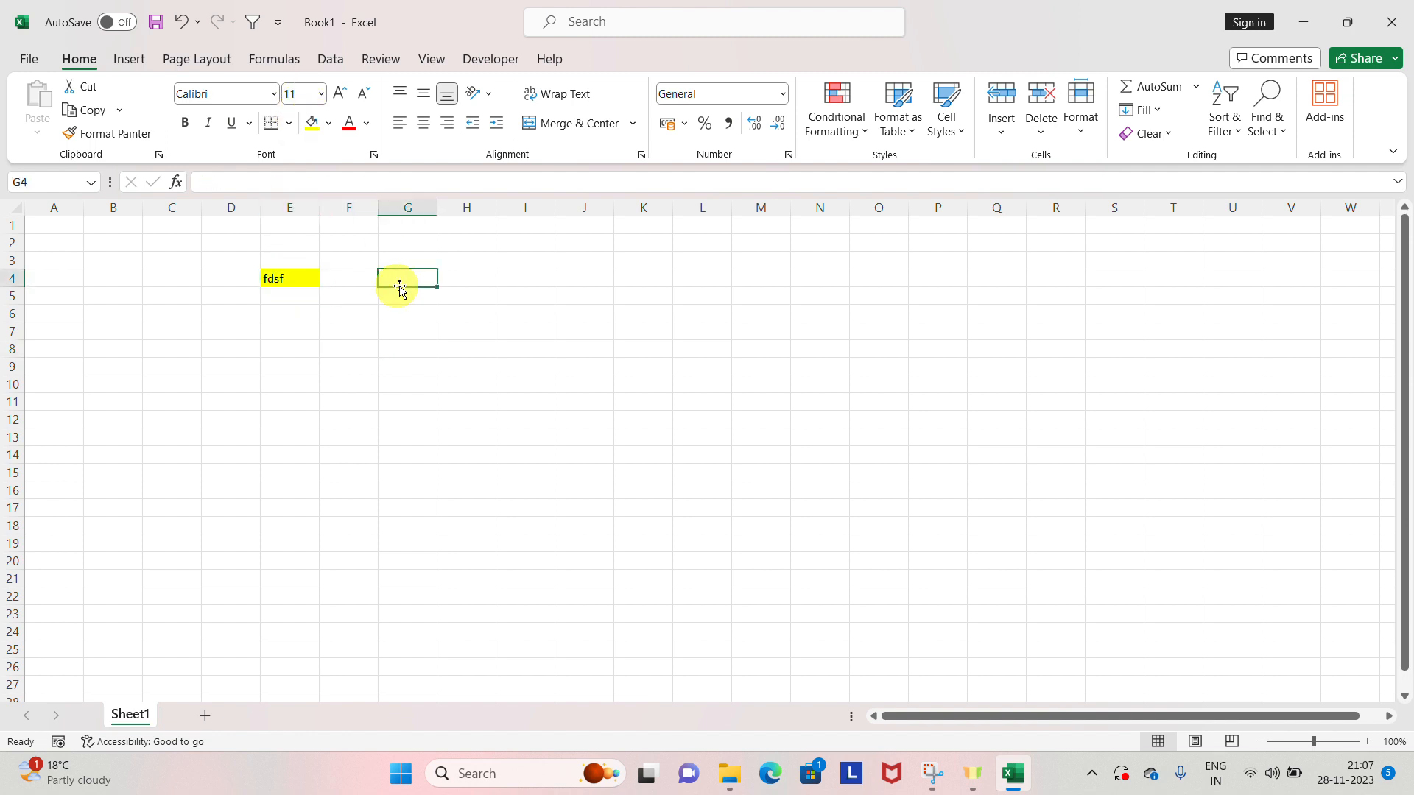
click(130, 59)
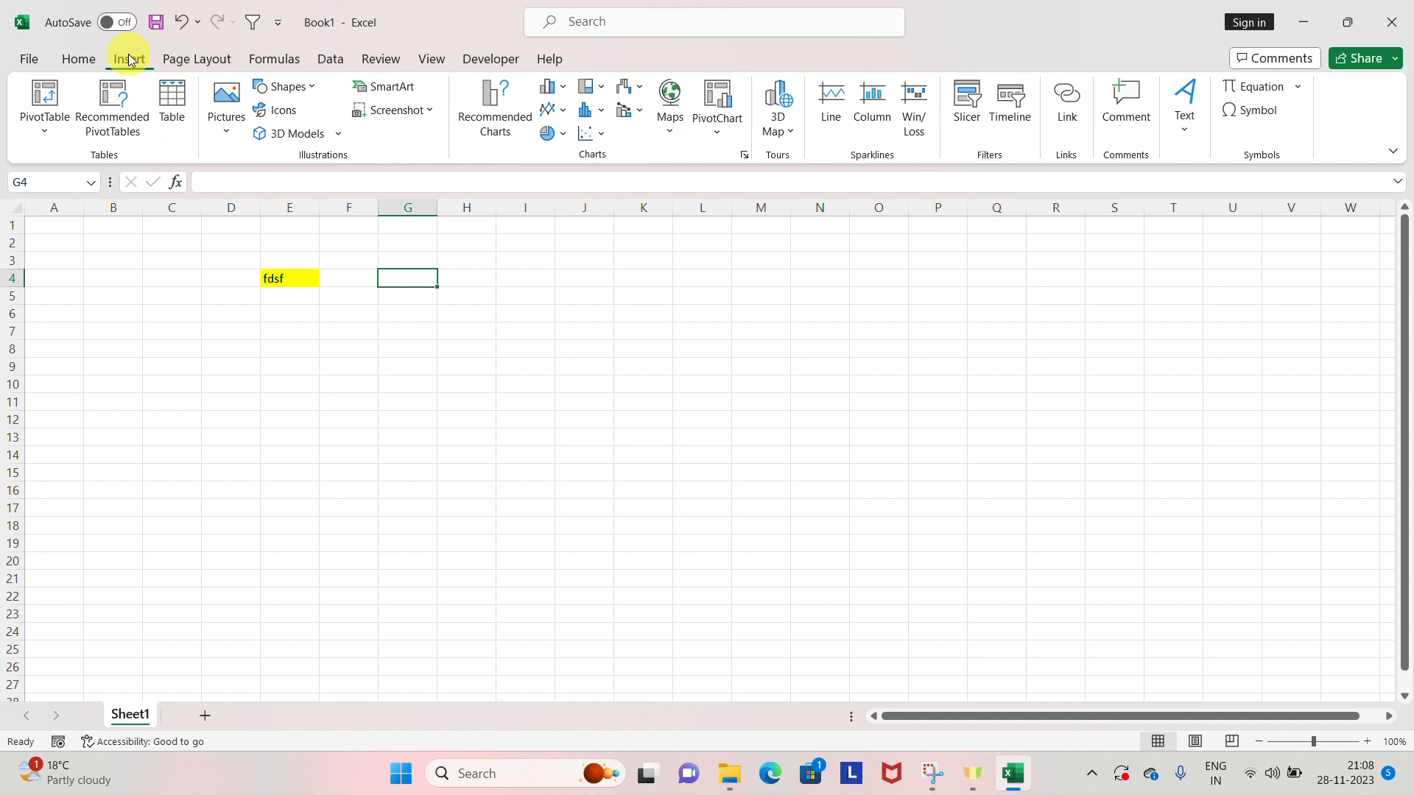
click(228, 66)
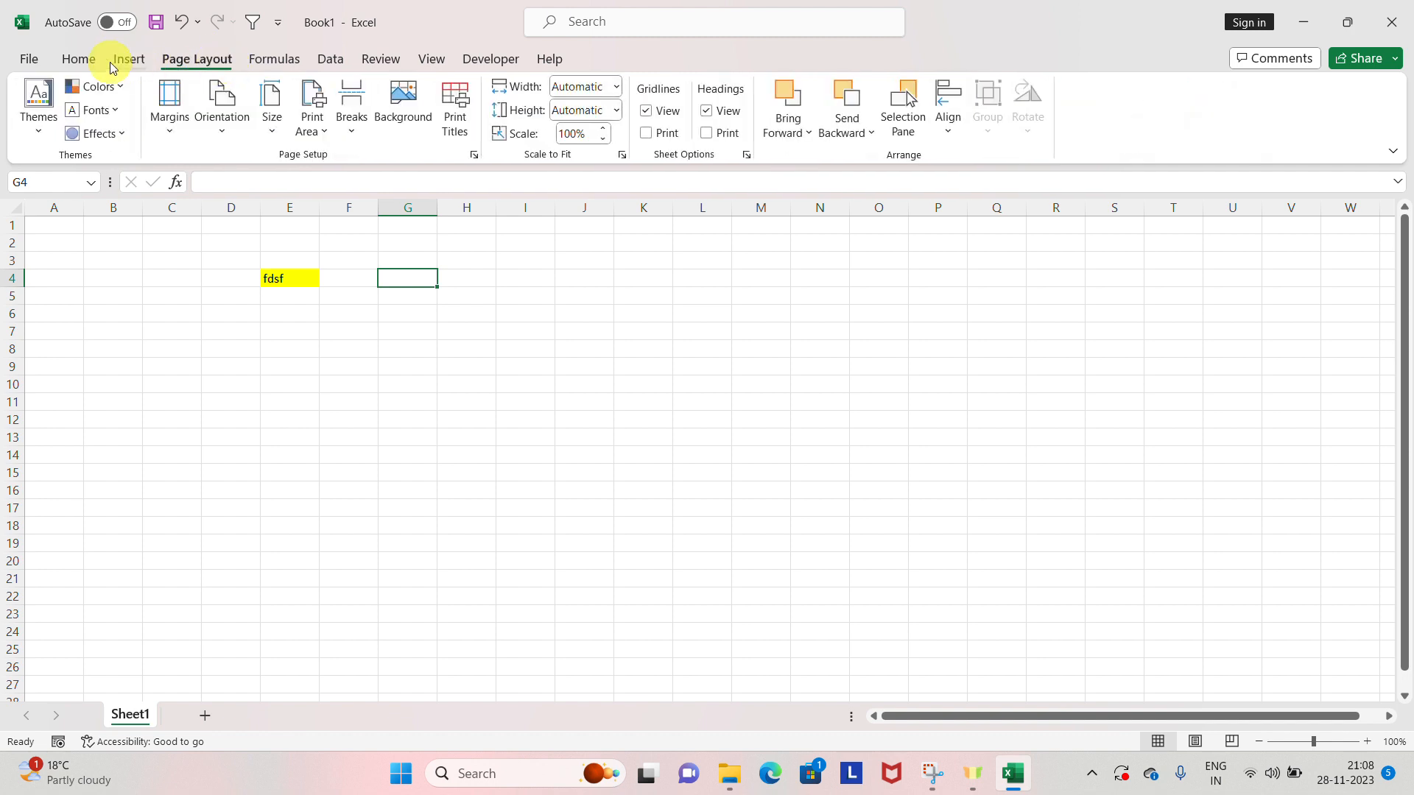
click(35, 66)
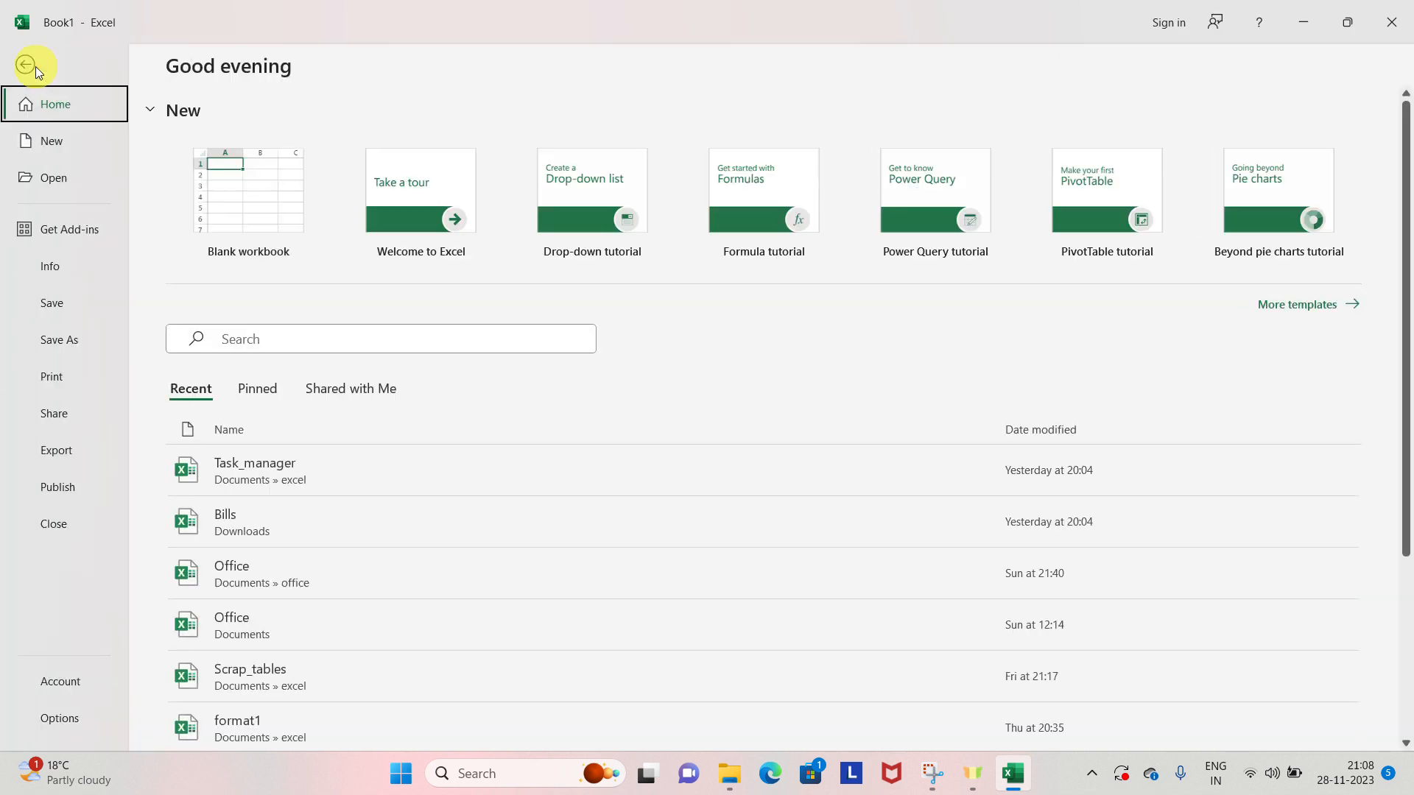
click(27, 66)
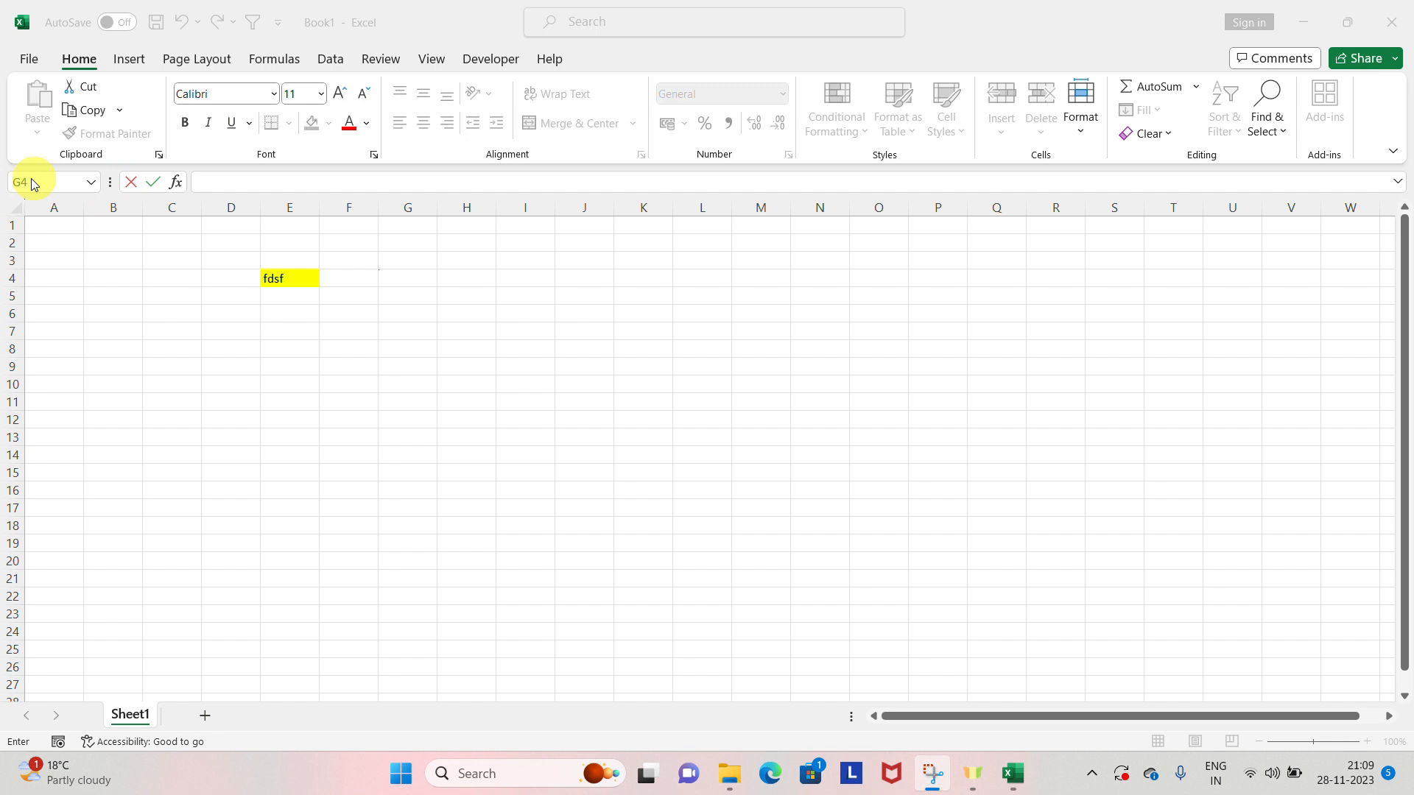
click(69, 263)
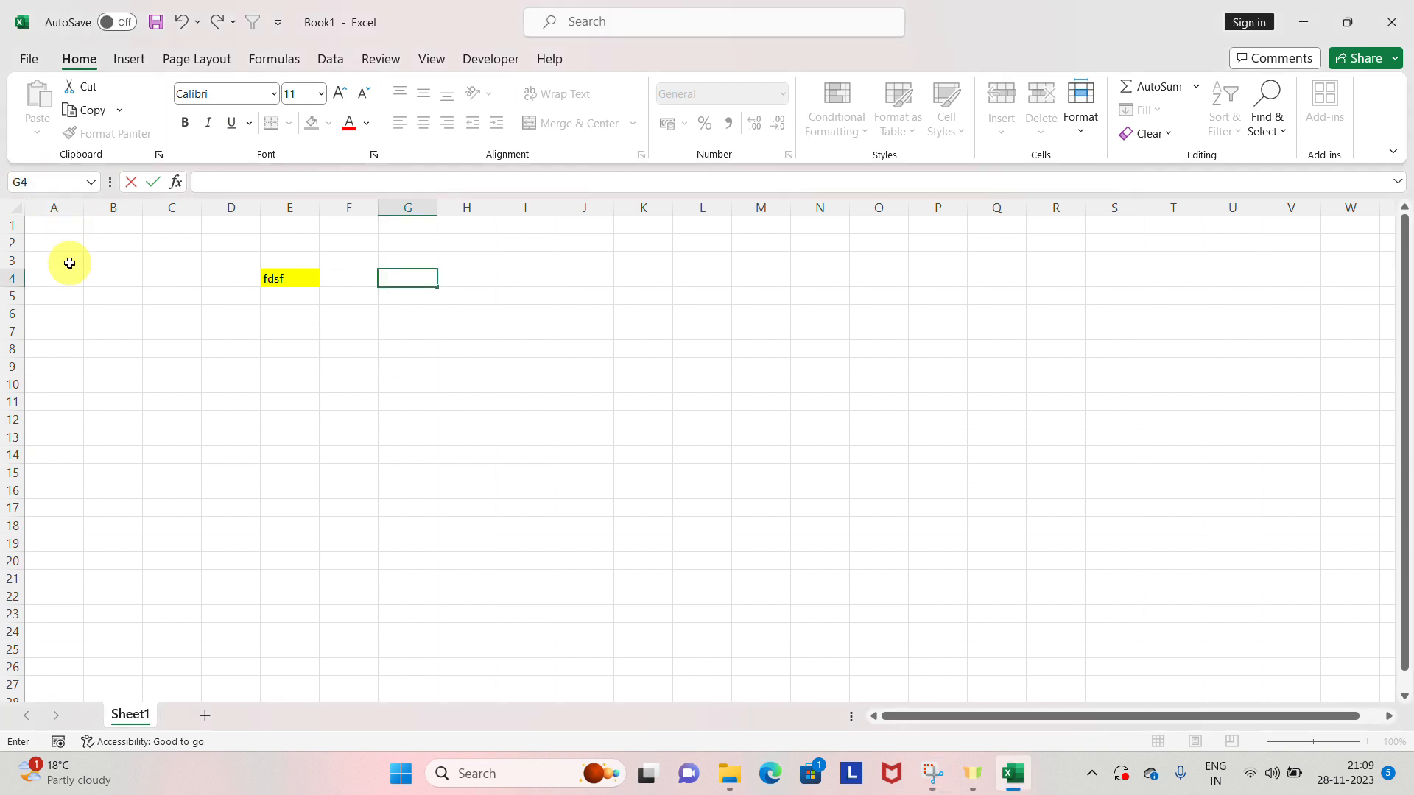
click(69, 263)
click(116, 256)
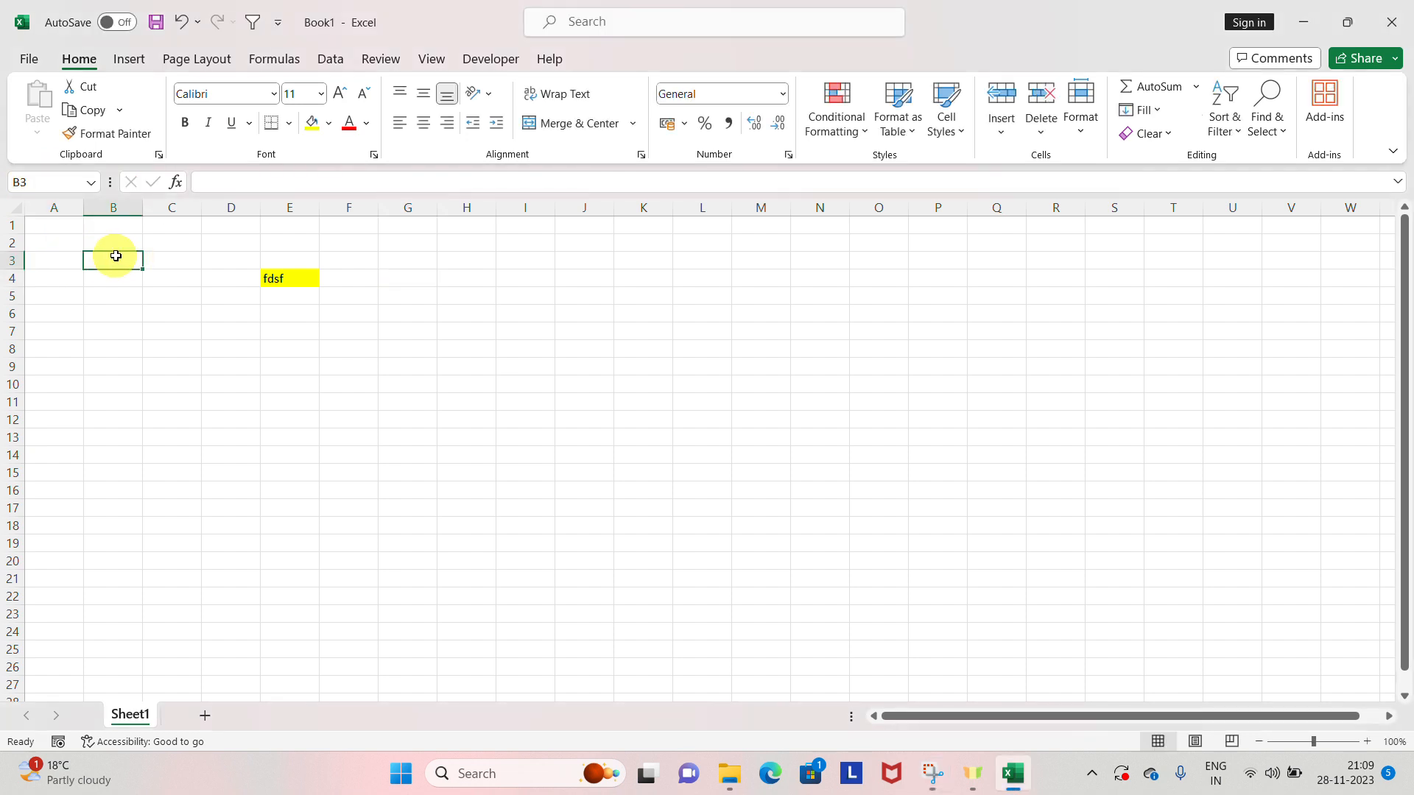
click(91, 237)
click(59, 227)
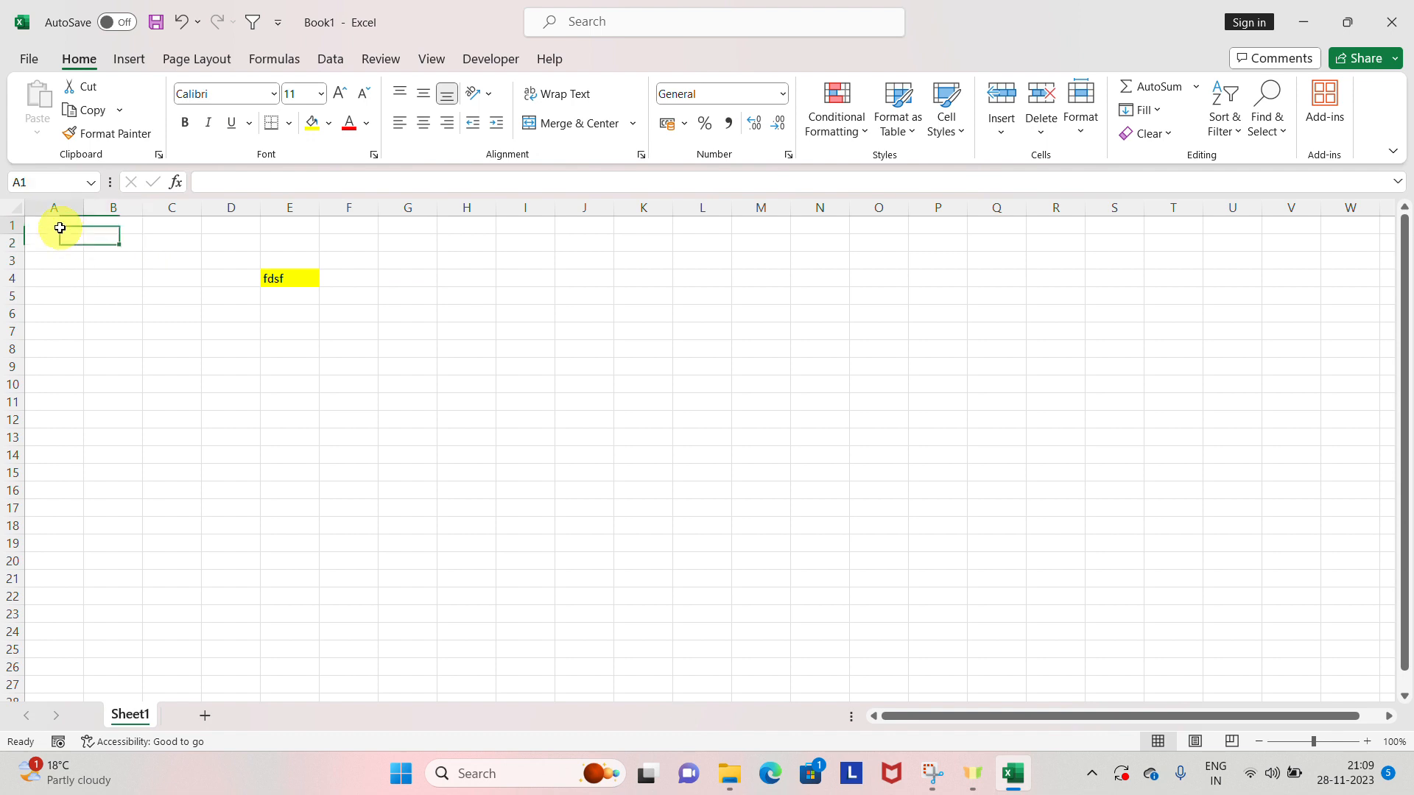
click(133, 293)
Enter the incomplete formula =sum in cell B2 through the formula bar
click(86, 241)
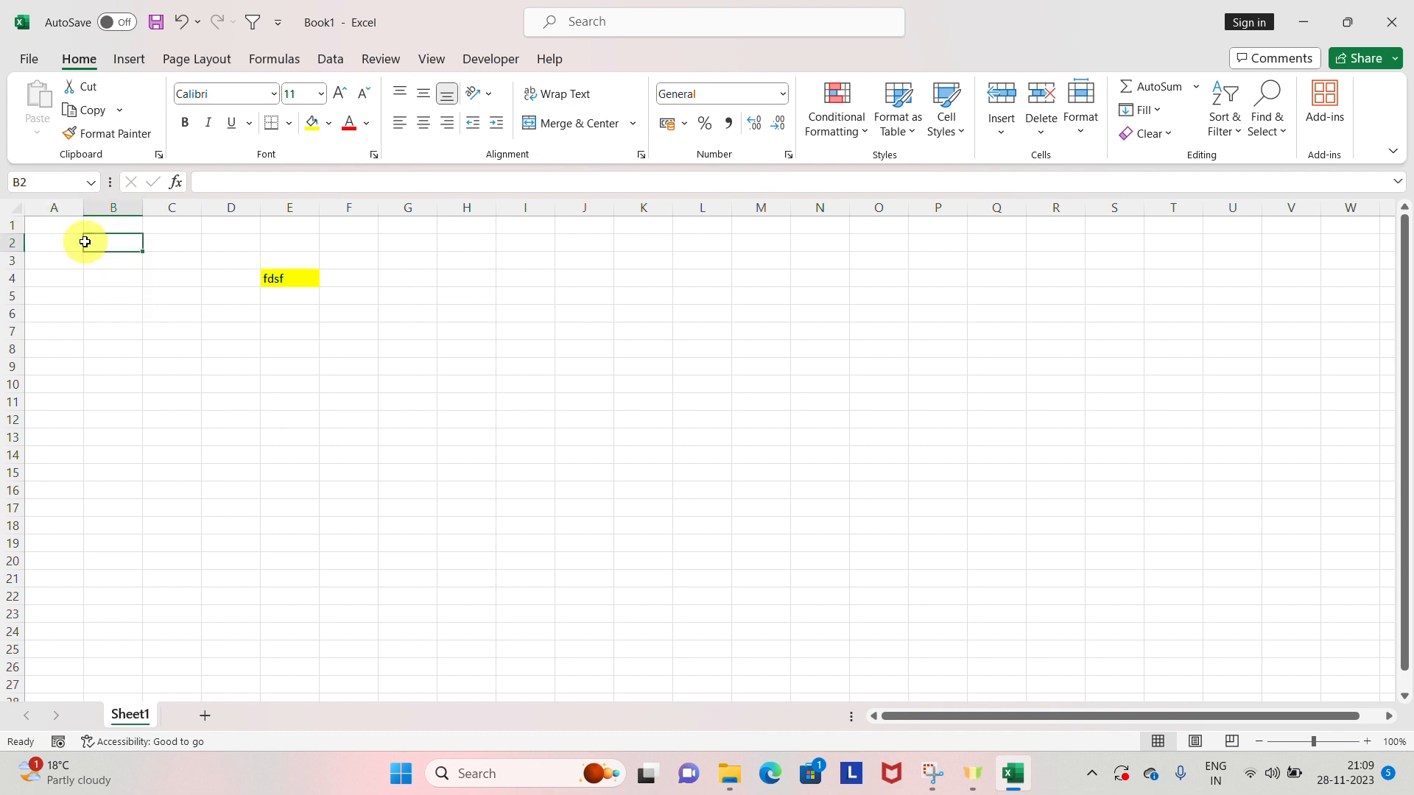
click(603, 22)
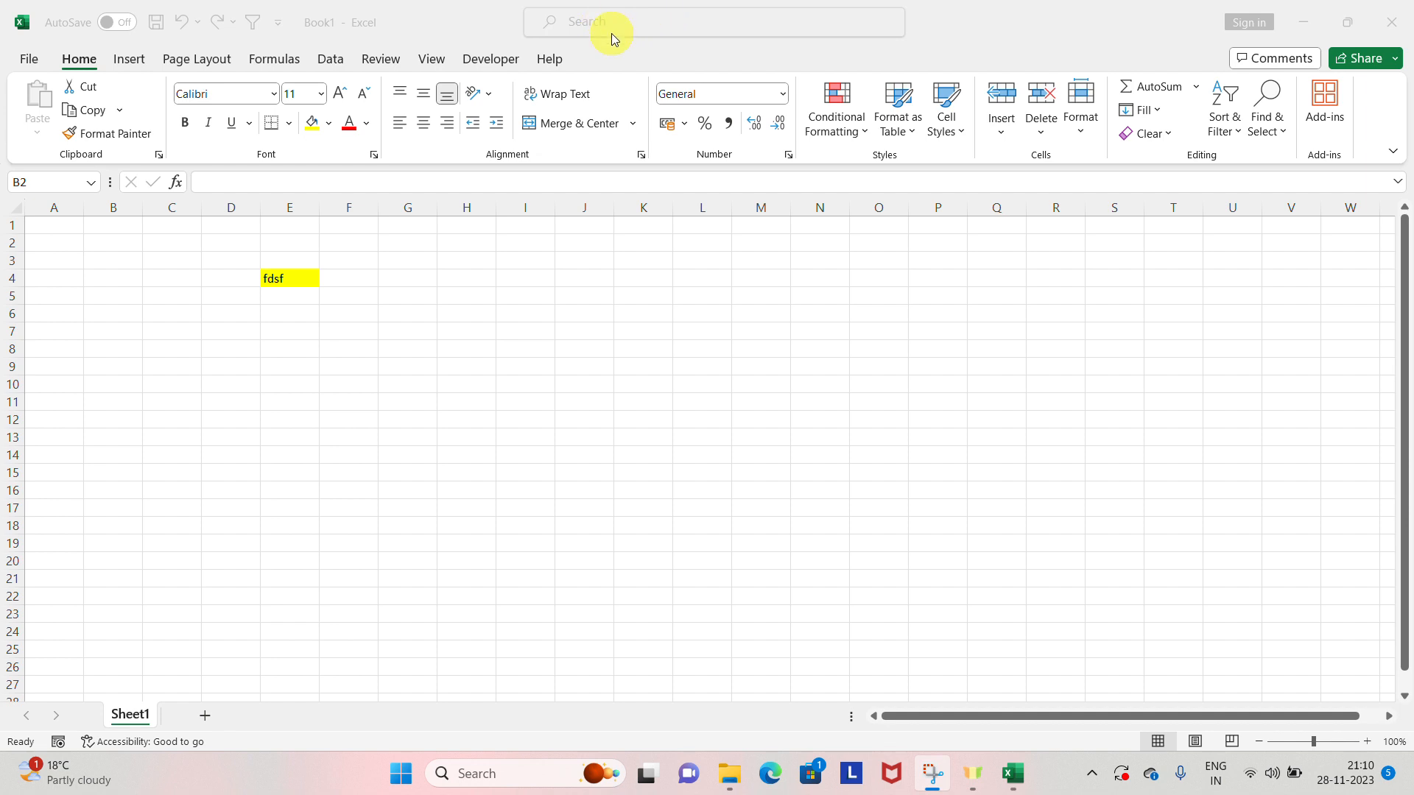
click(205, 179)
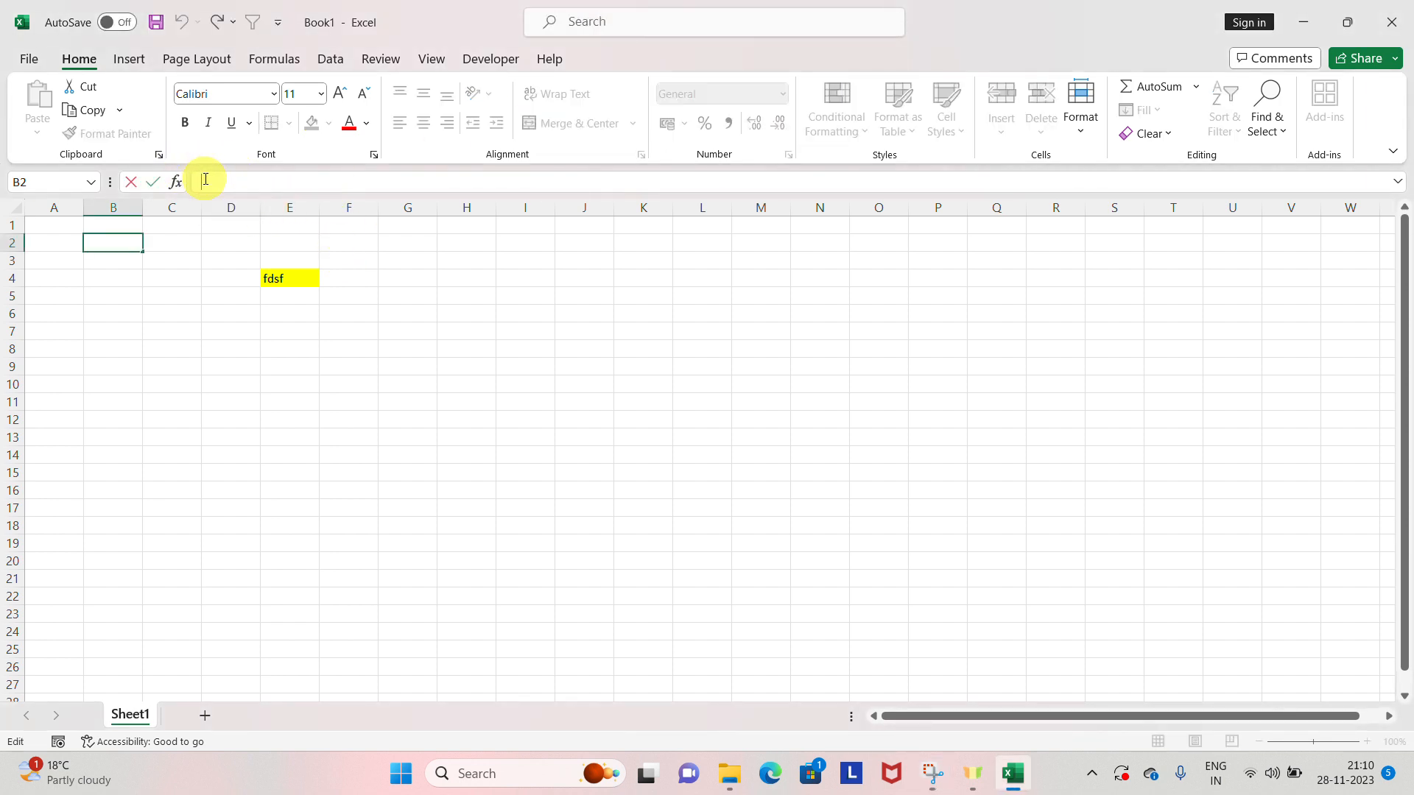
text(=)
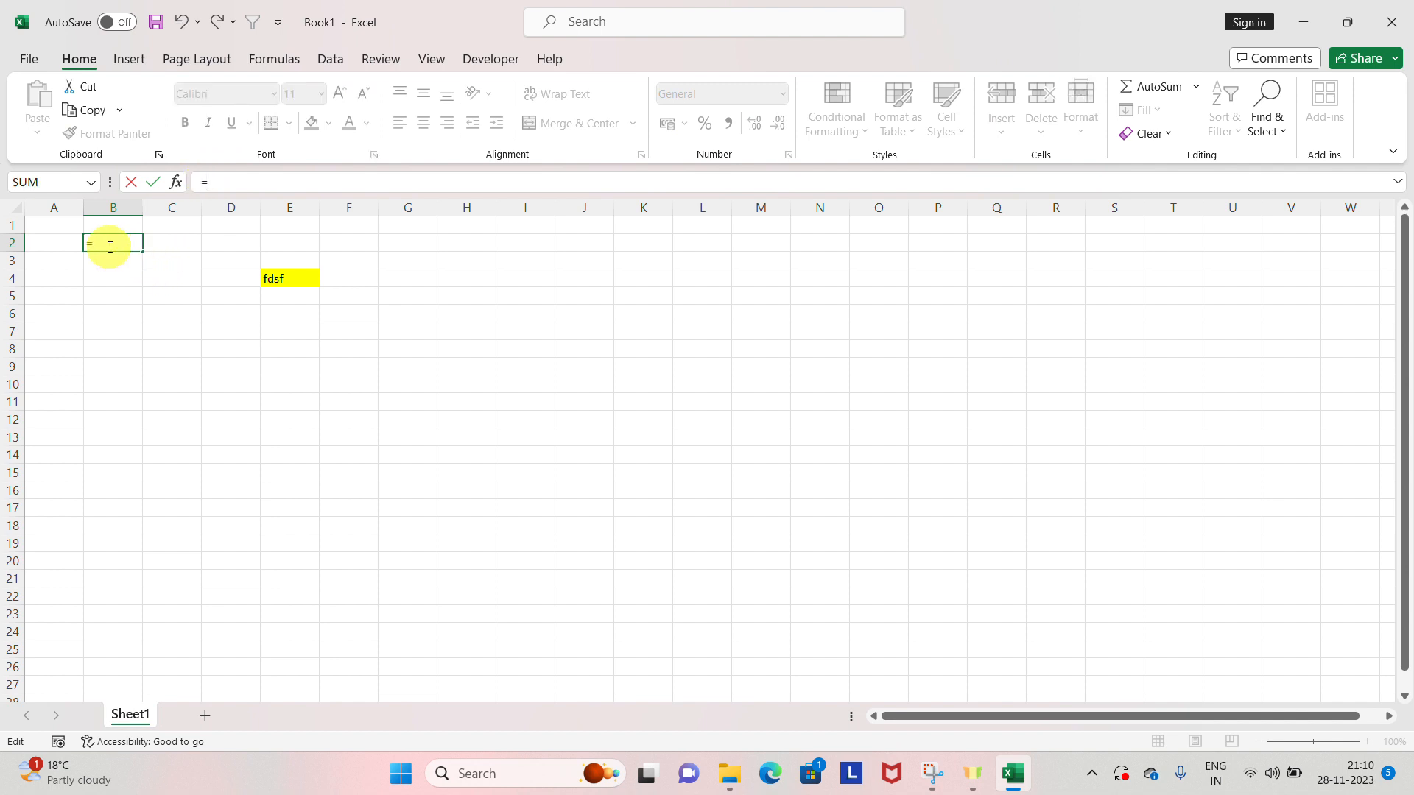
text(sum)
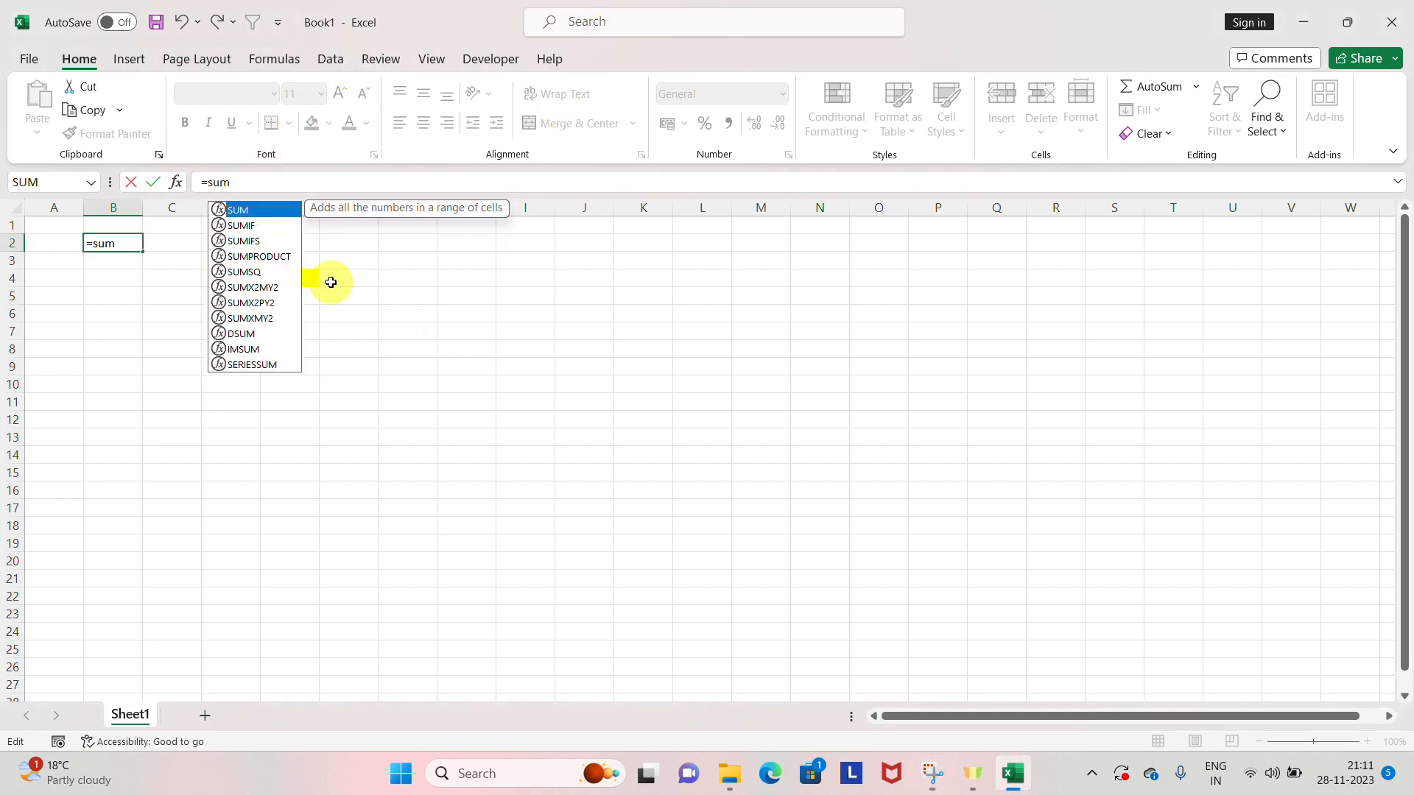
click(369, 279)
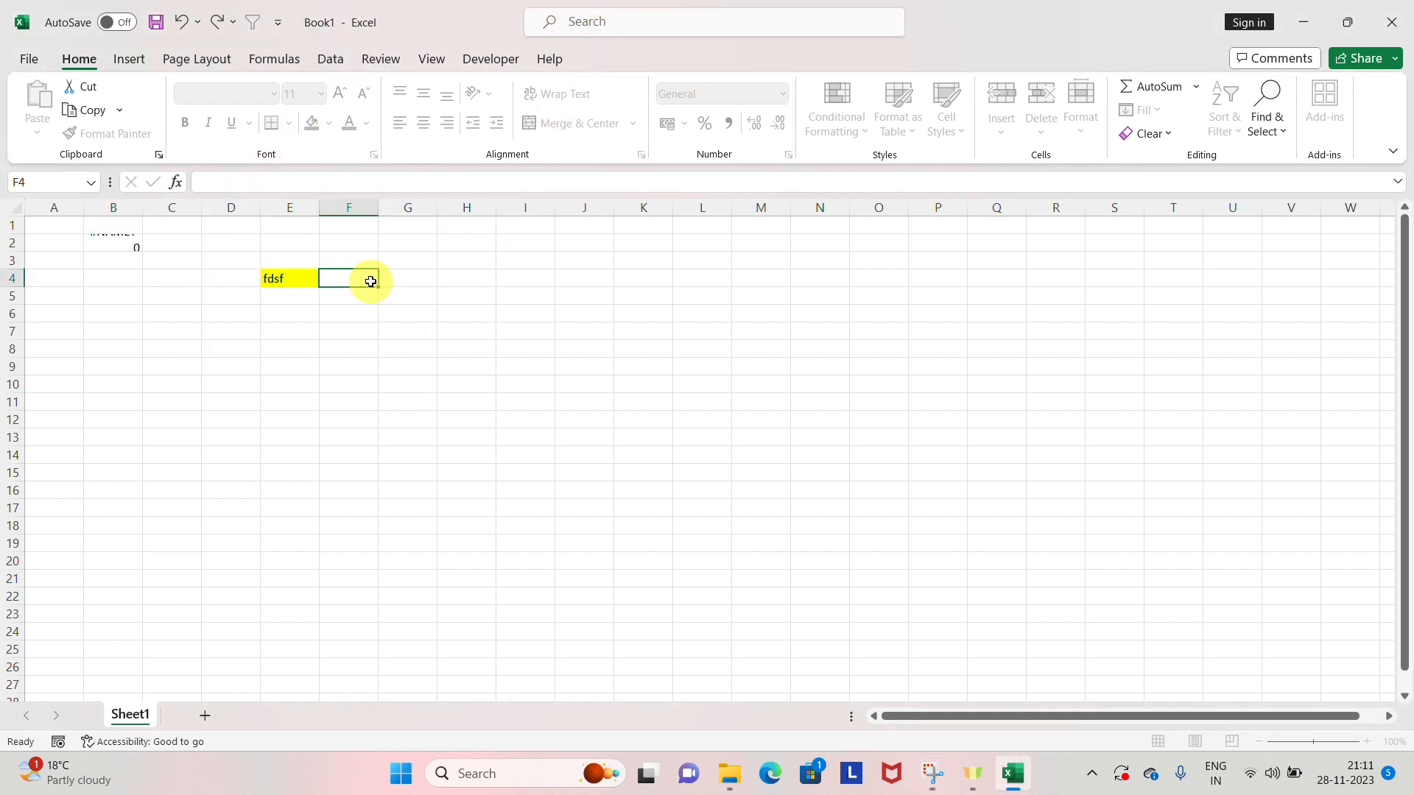
Go to cell A1, jump to the sheet's last column and back, and jump to its last row and back
click(335, 250)
key(Left)
key(Left)
key(Left)
key(Left)
key(Left)
key(Up)
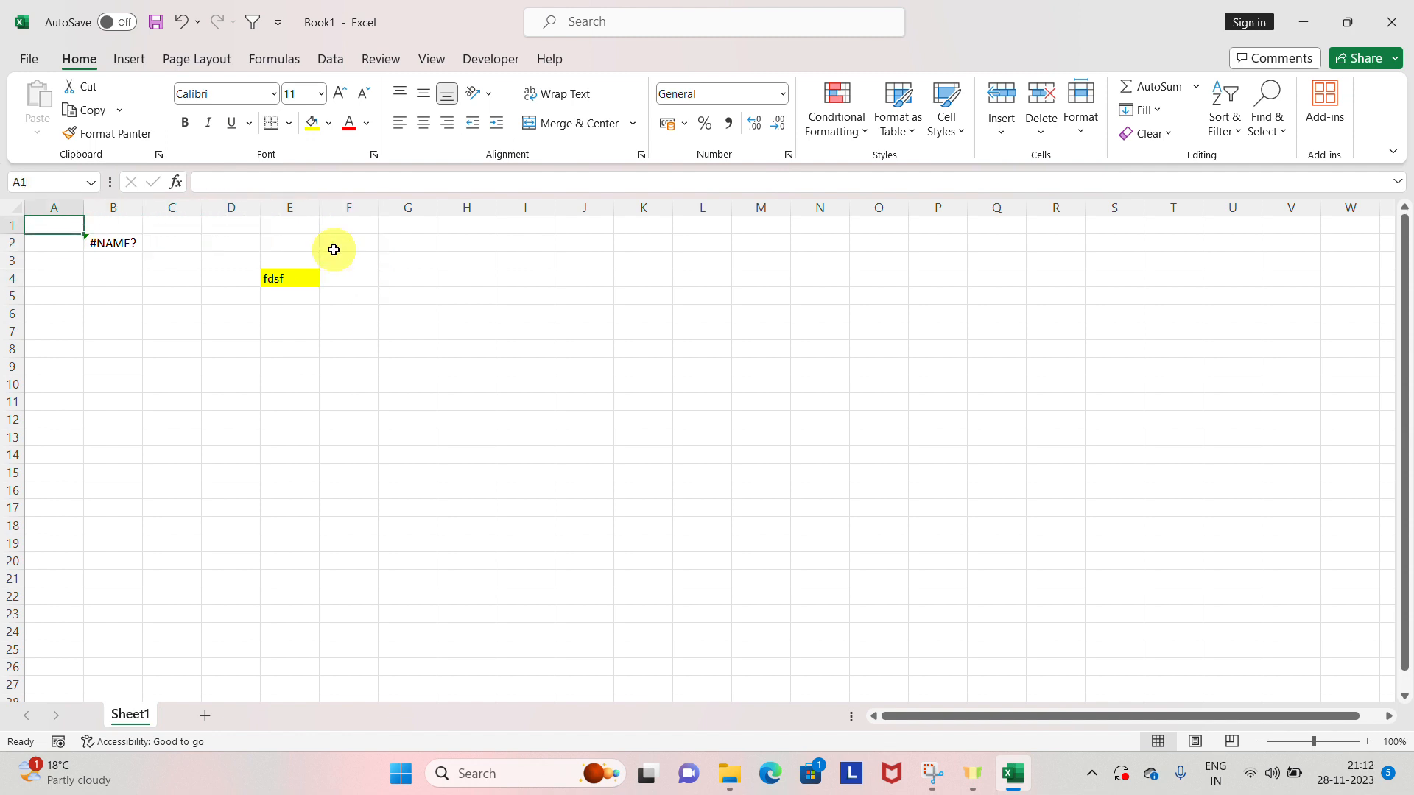
key(ctrl+Right)
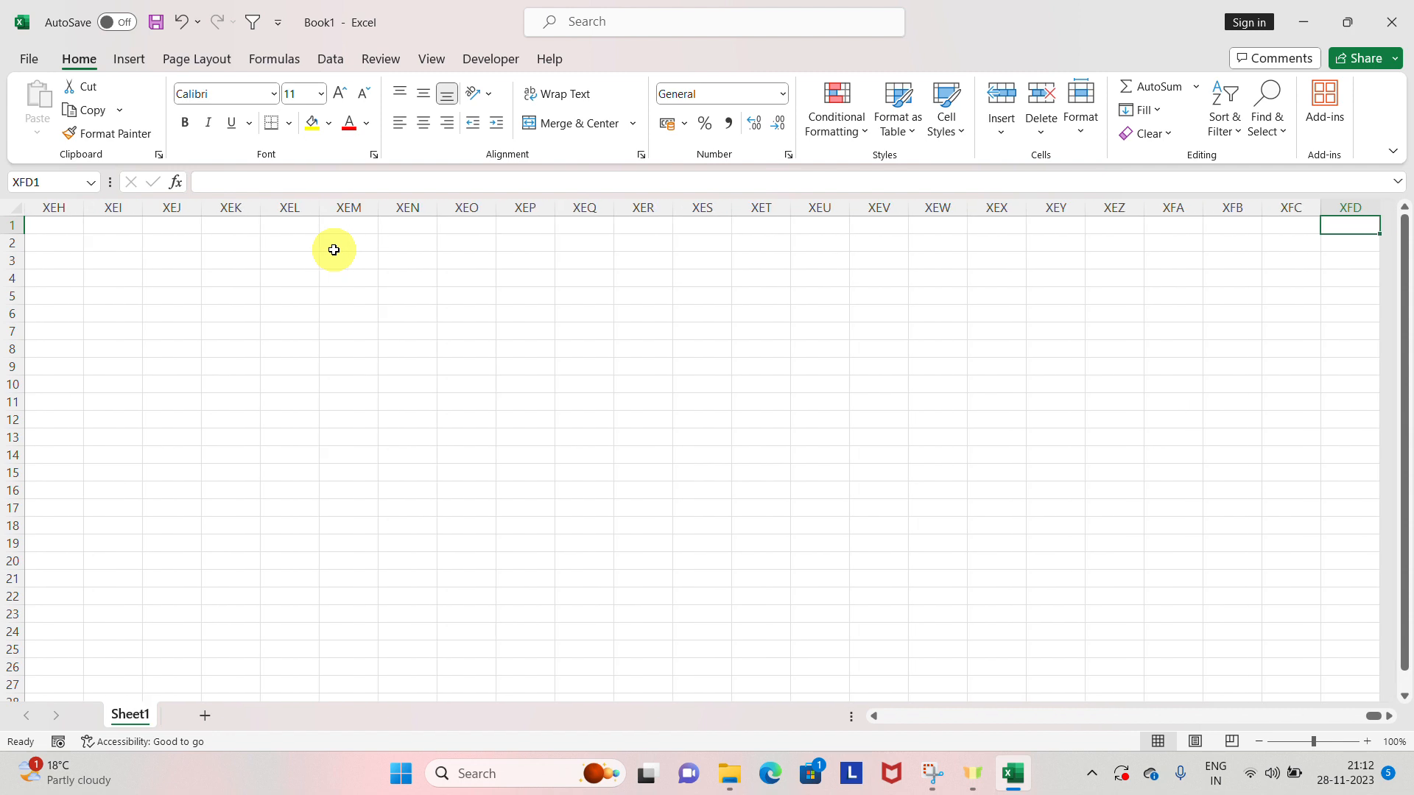
key(ctrl+Left)
key(ctrl+Down)
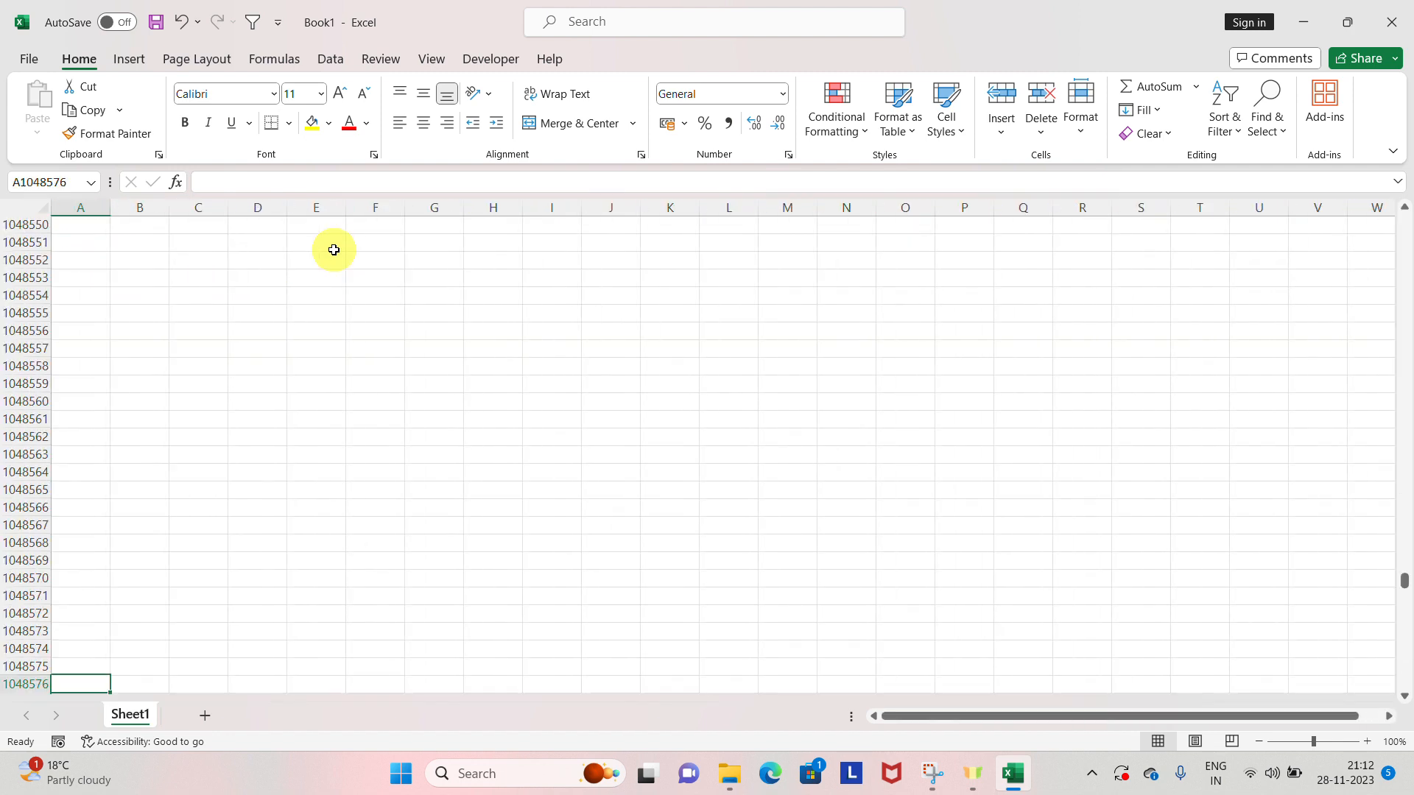
key(ctrl+Up)
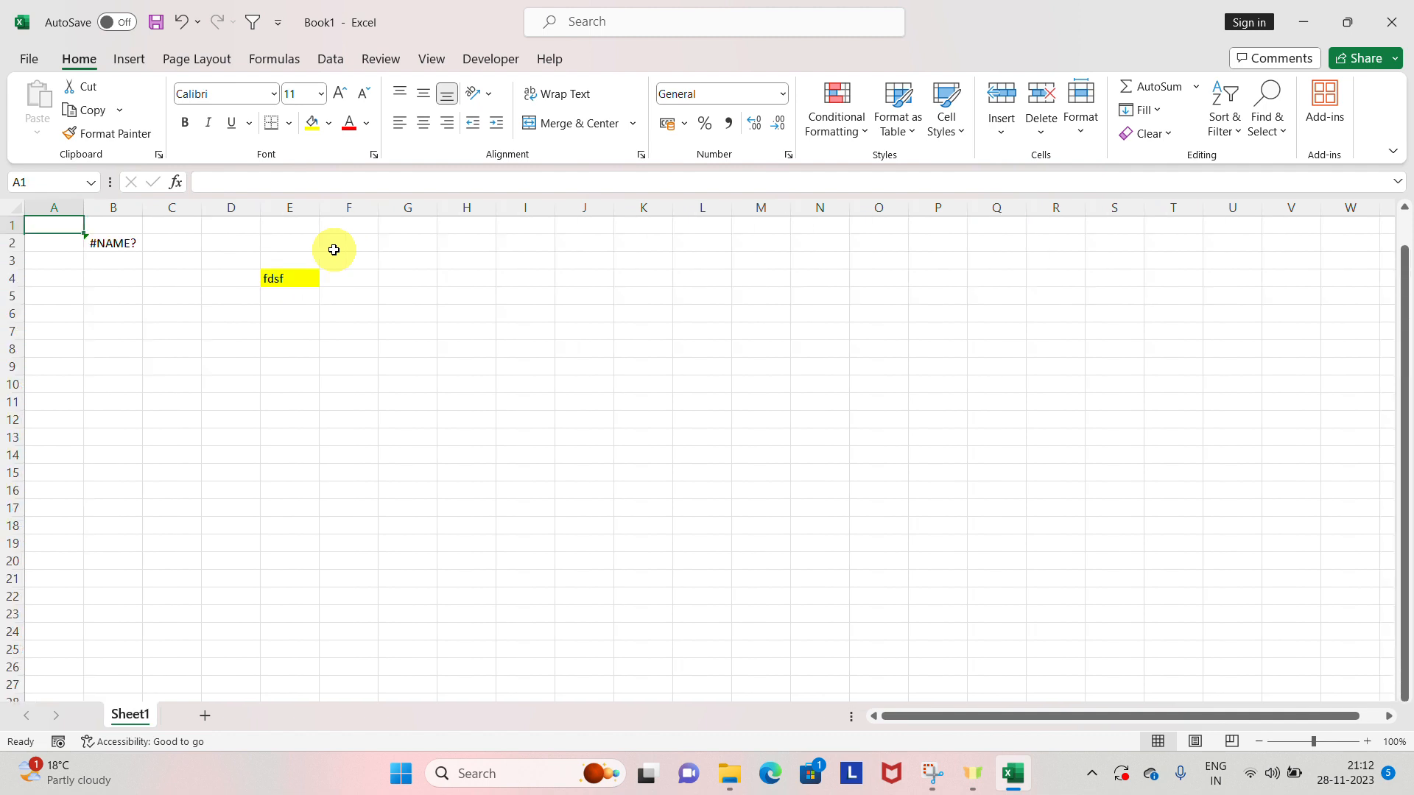
Select the whole of row 1 and, one at a time, entire columns A, B and C, ending on cell A1
key(shift+space)
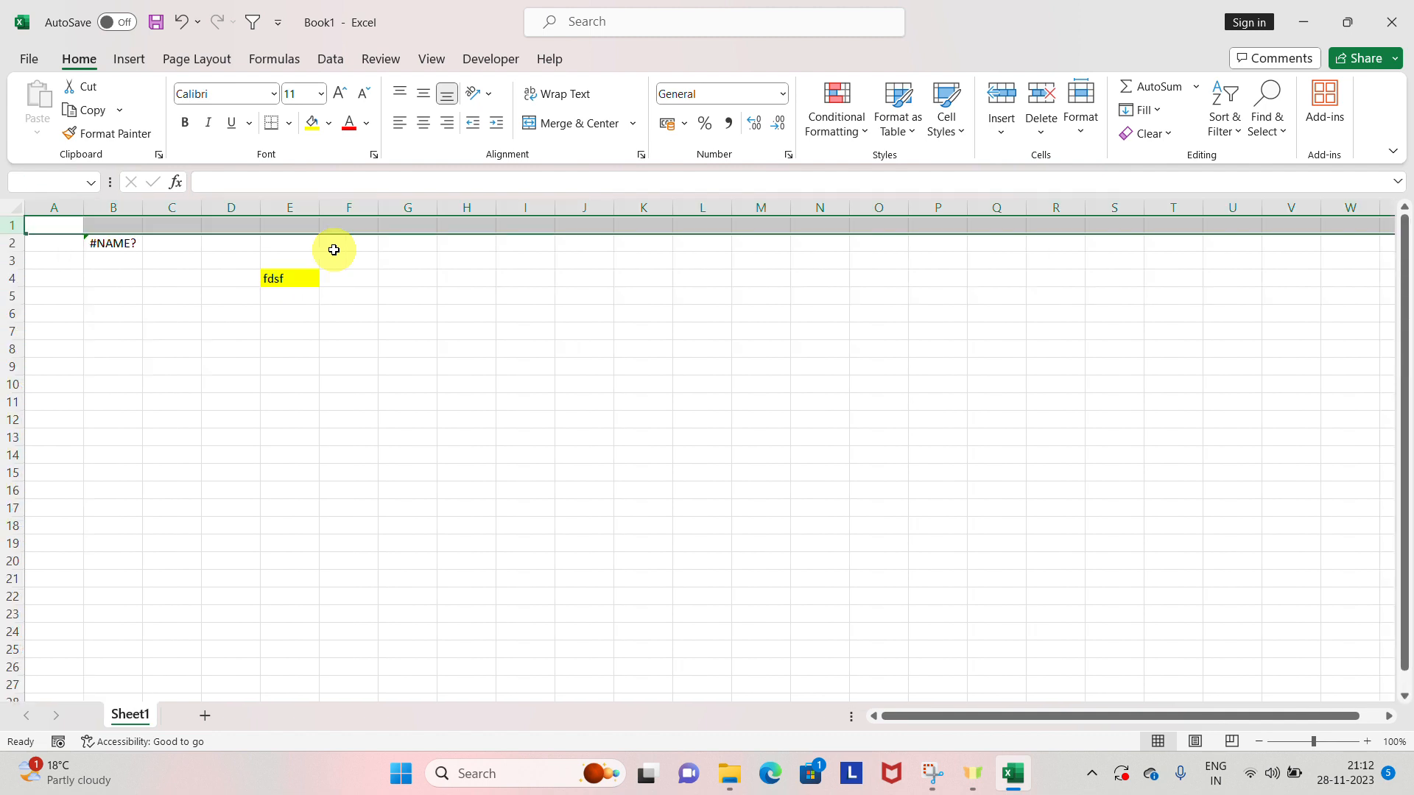
key(ctrl+space)
key(Right)
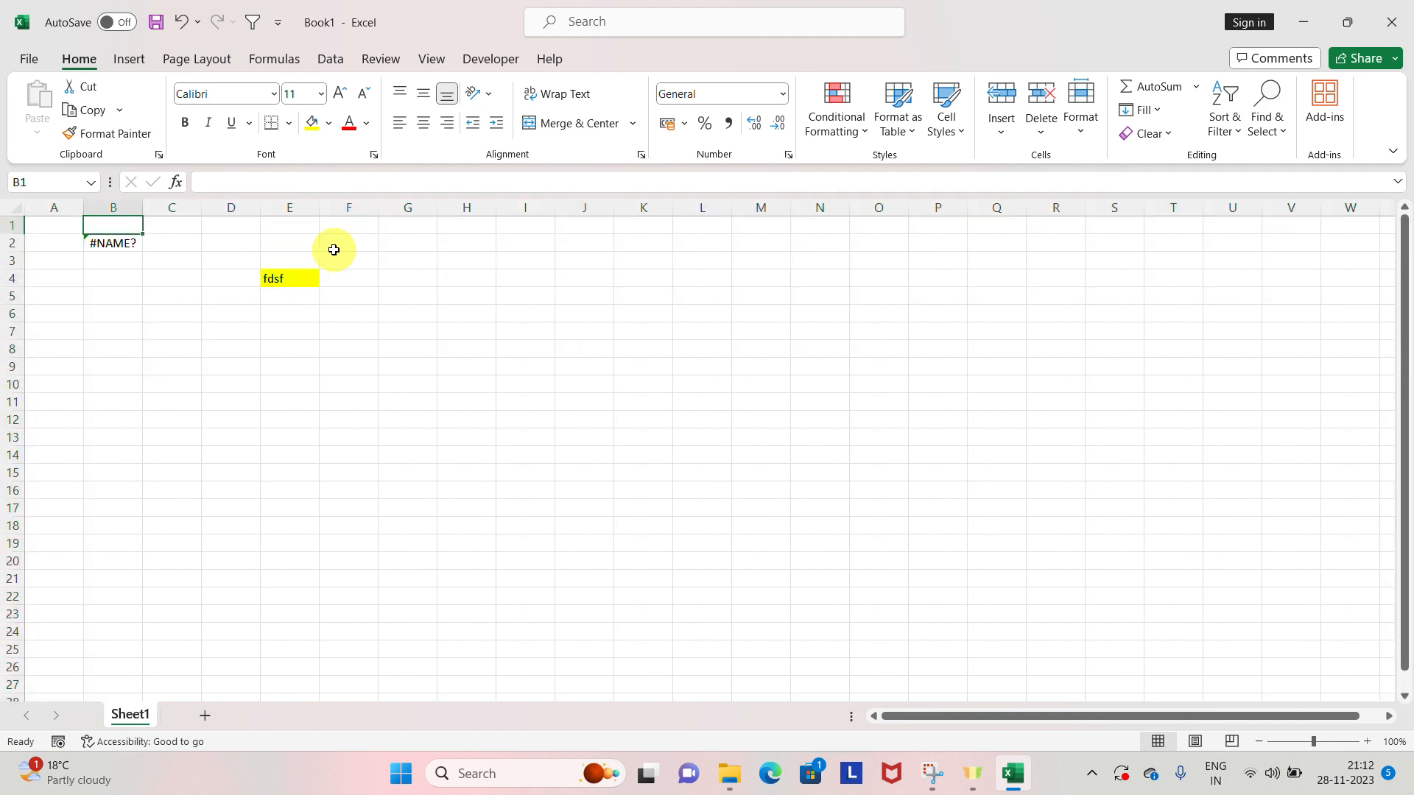
key(ctrl+space)
key(Left)
key(ctrl+space)
key(Right)
key(ctrl+space)
key(Right)
key(ctrl+space)
key(Left)
key(Left)
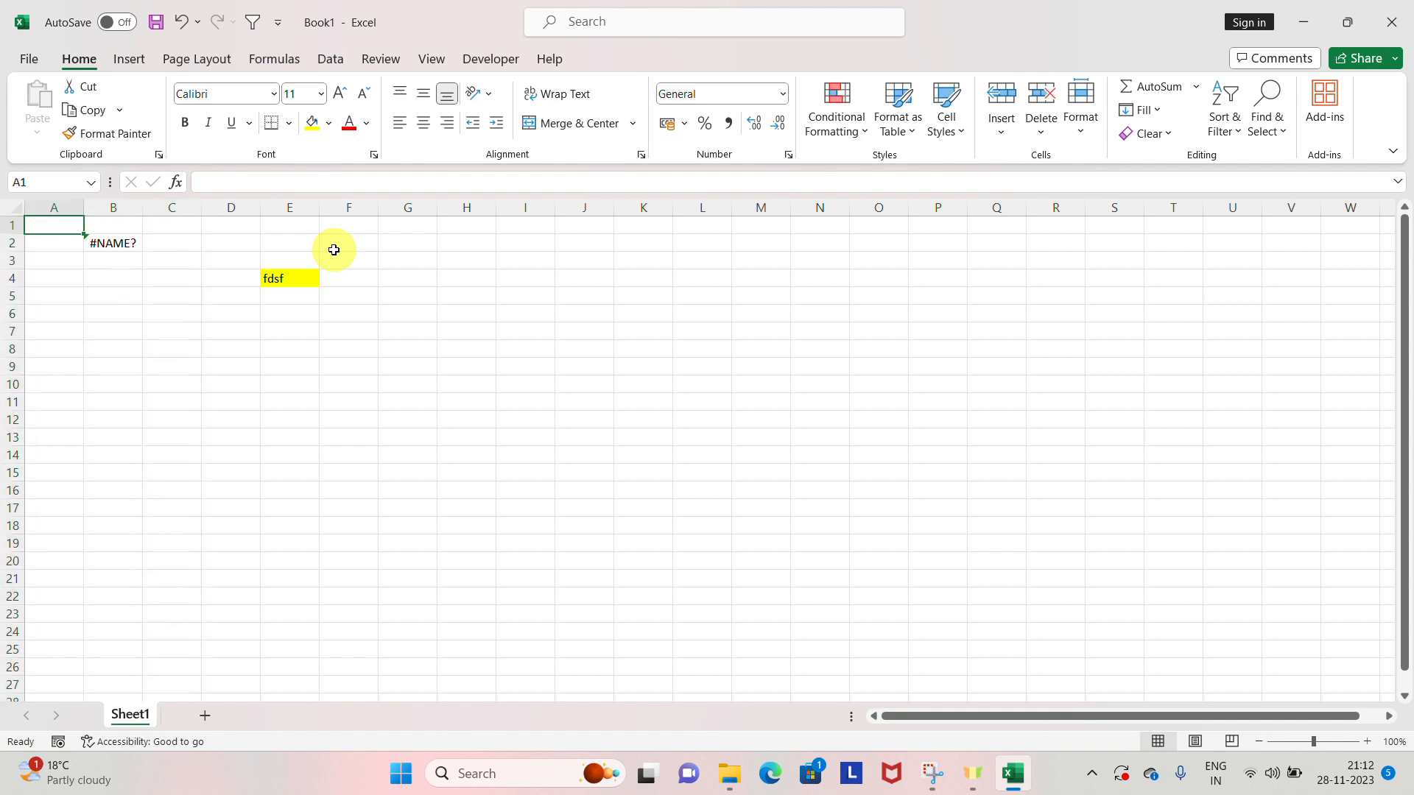
Select entire rows 1, 2 and 3 one after another, starting from cell A1
key(shift+space)
key(Down)
key(shift+space)
key(Down)
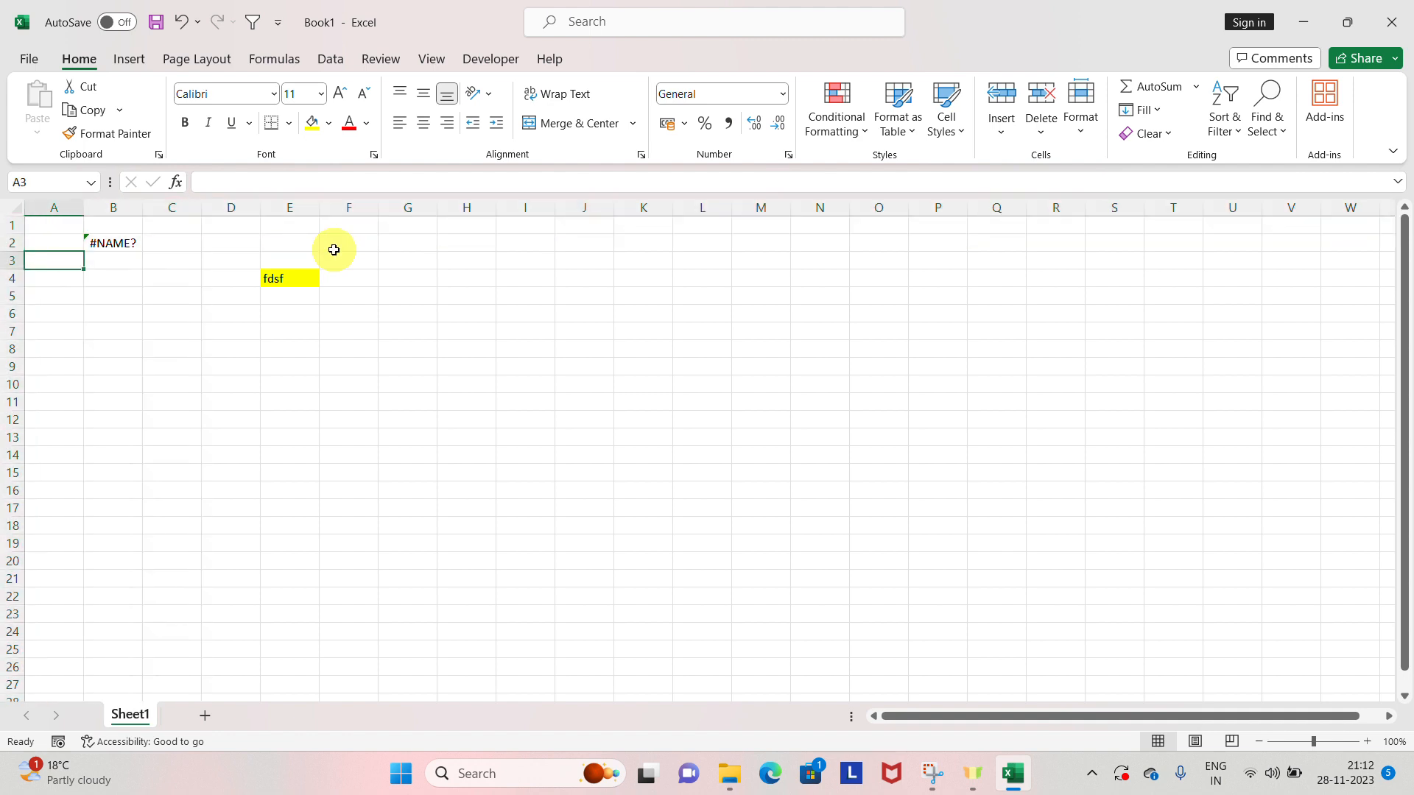
key(shift+space)
Move the active cell one cell at a time around the range A1:C3, finishing on cell A2
key(Left)
key(Right)
key(Right)
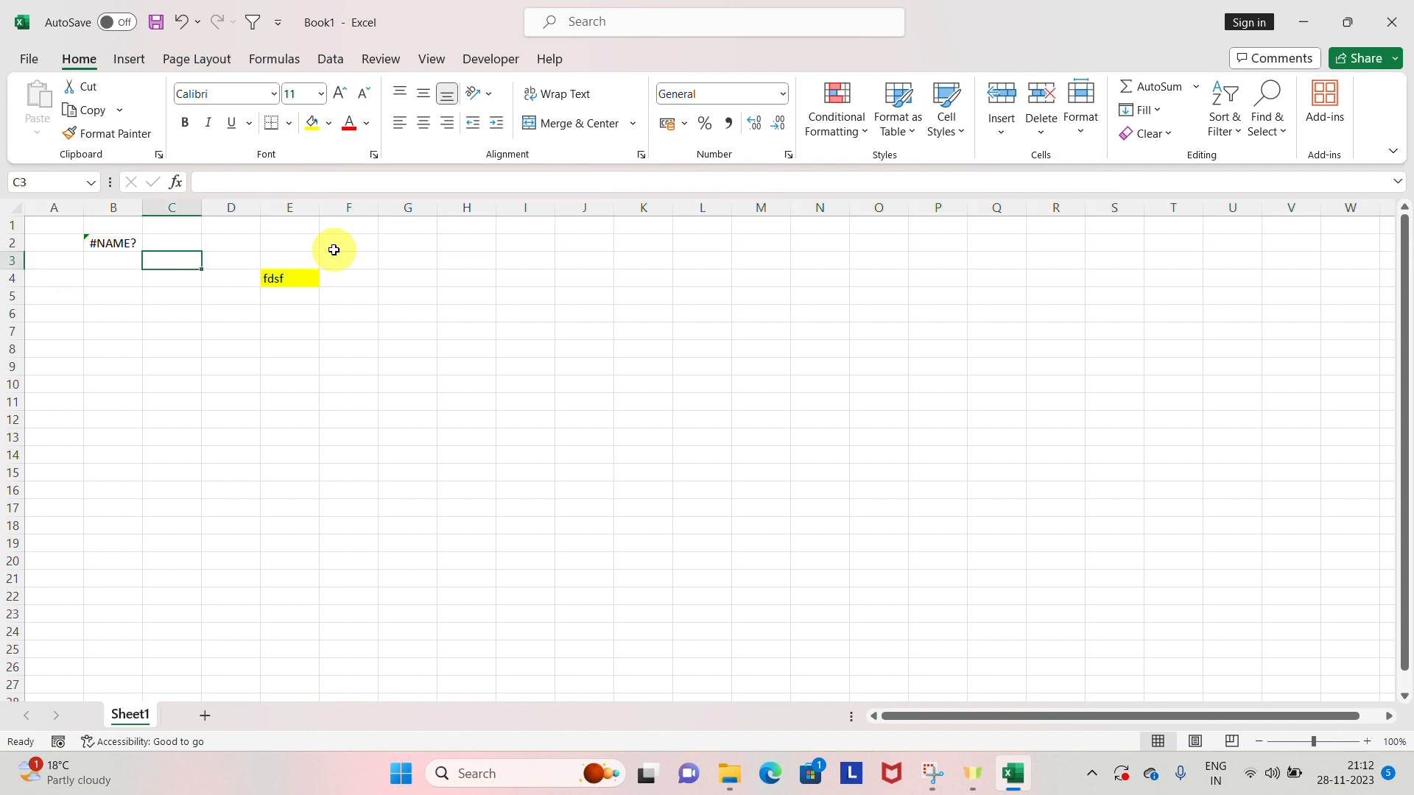
key(Up)
key(Up)
key(Left)
key(Left)
key(Down)
key(Right)
key(Up)
key(Left)
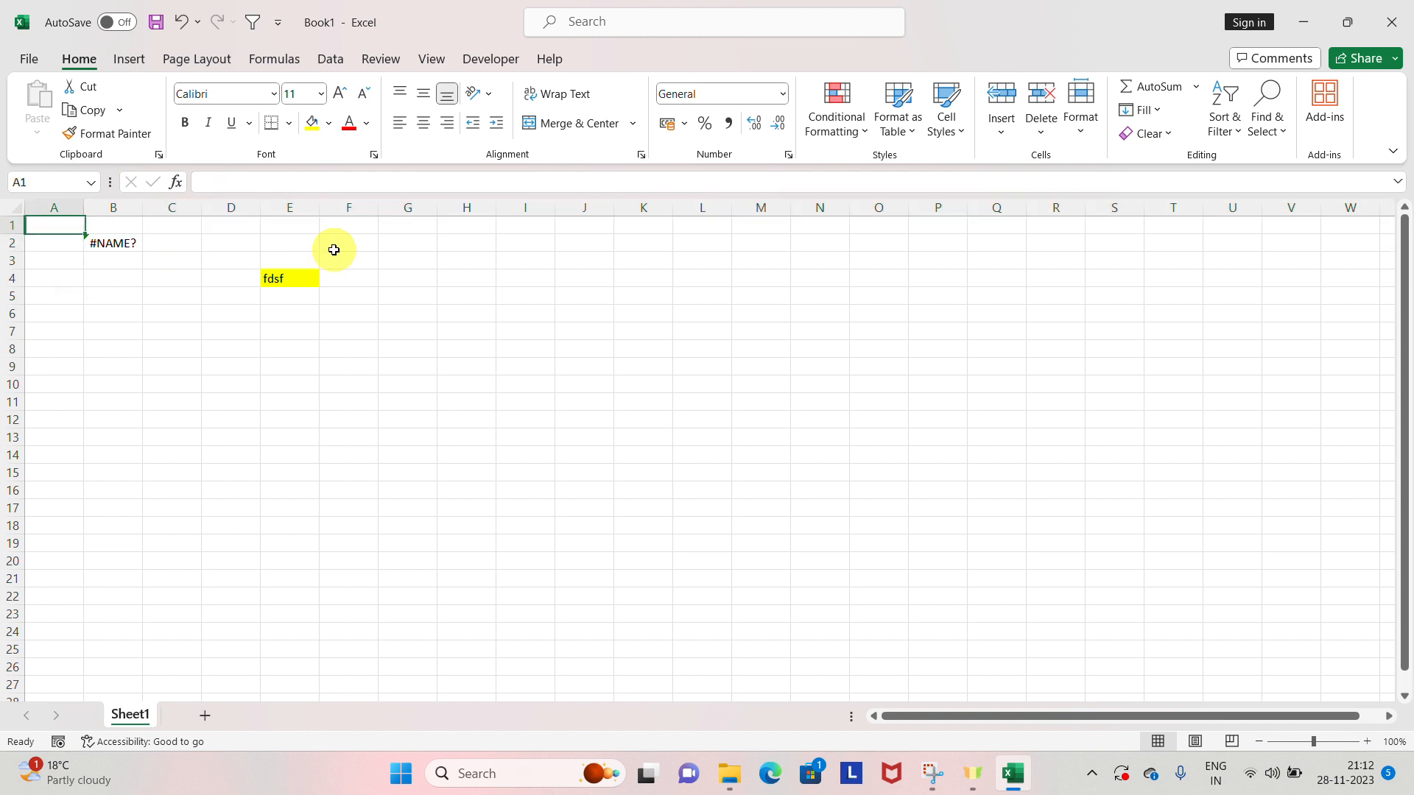
key(Down)
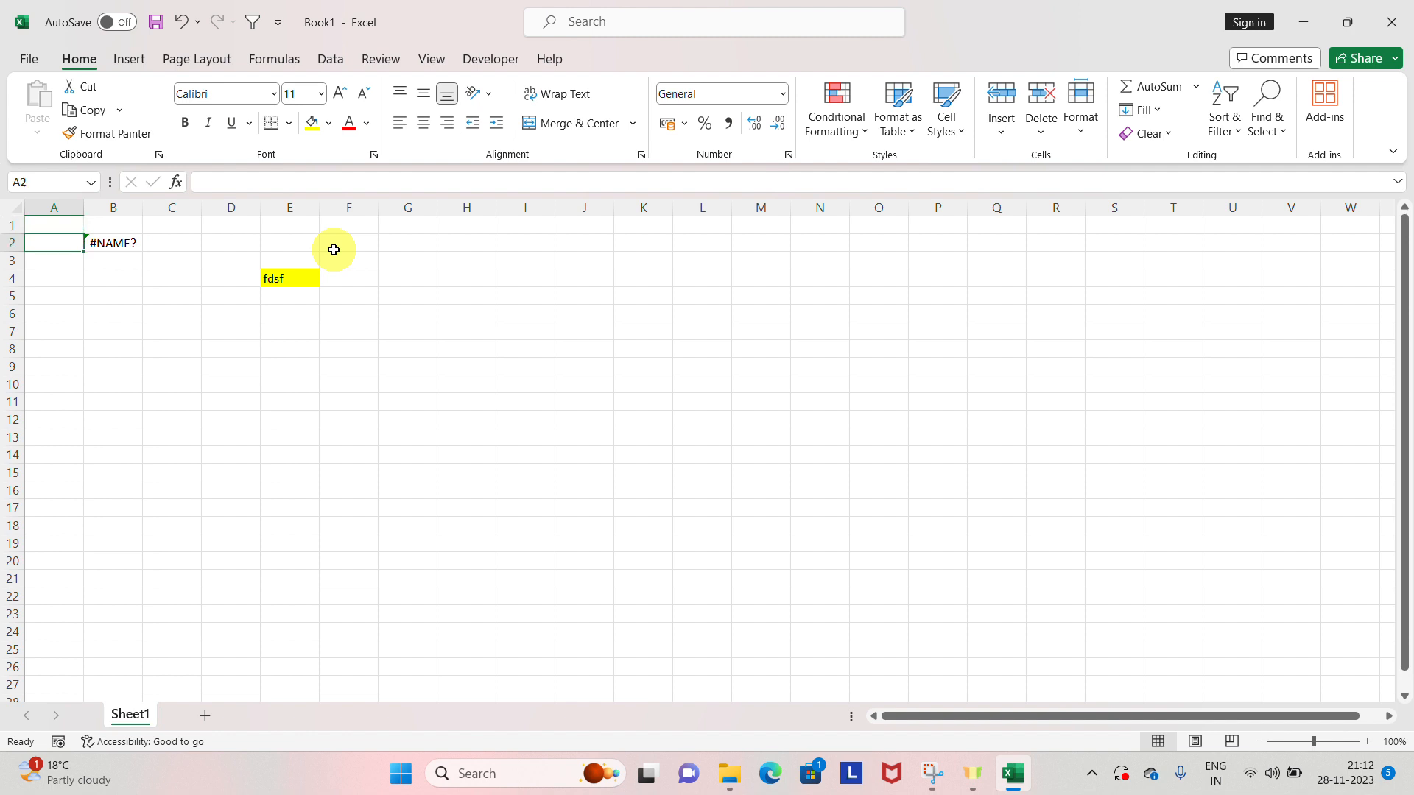
Move the active cell one cell at a time around cell B2 and on along row 3, ending on D3
key(Up)
key(Right)
key(Right)
key(Down)
key(Left)
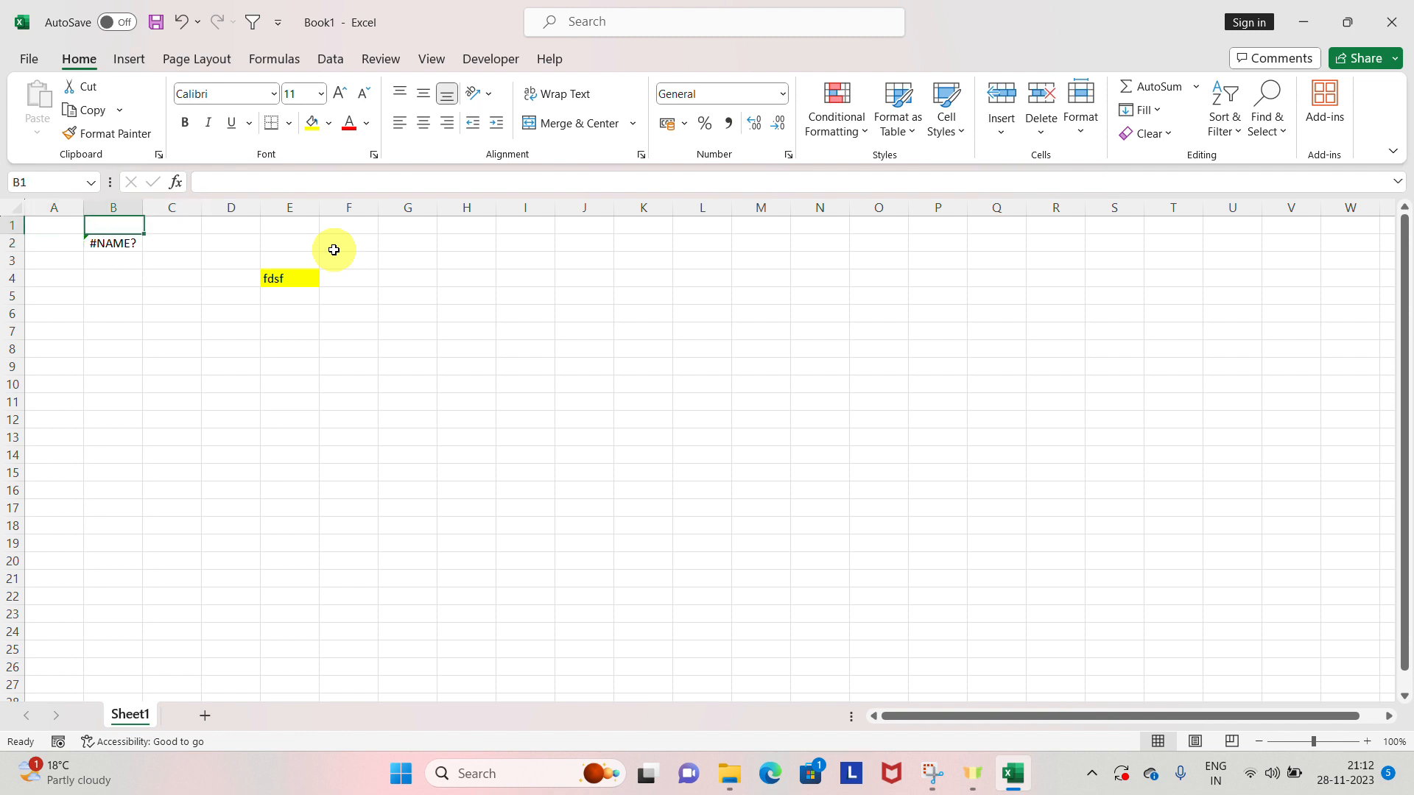
key(Up)
key(Left)
key(Down)
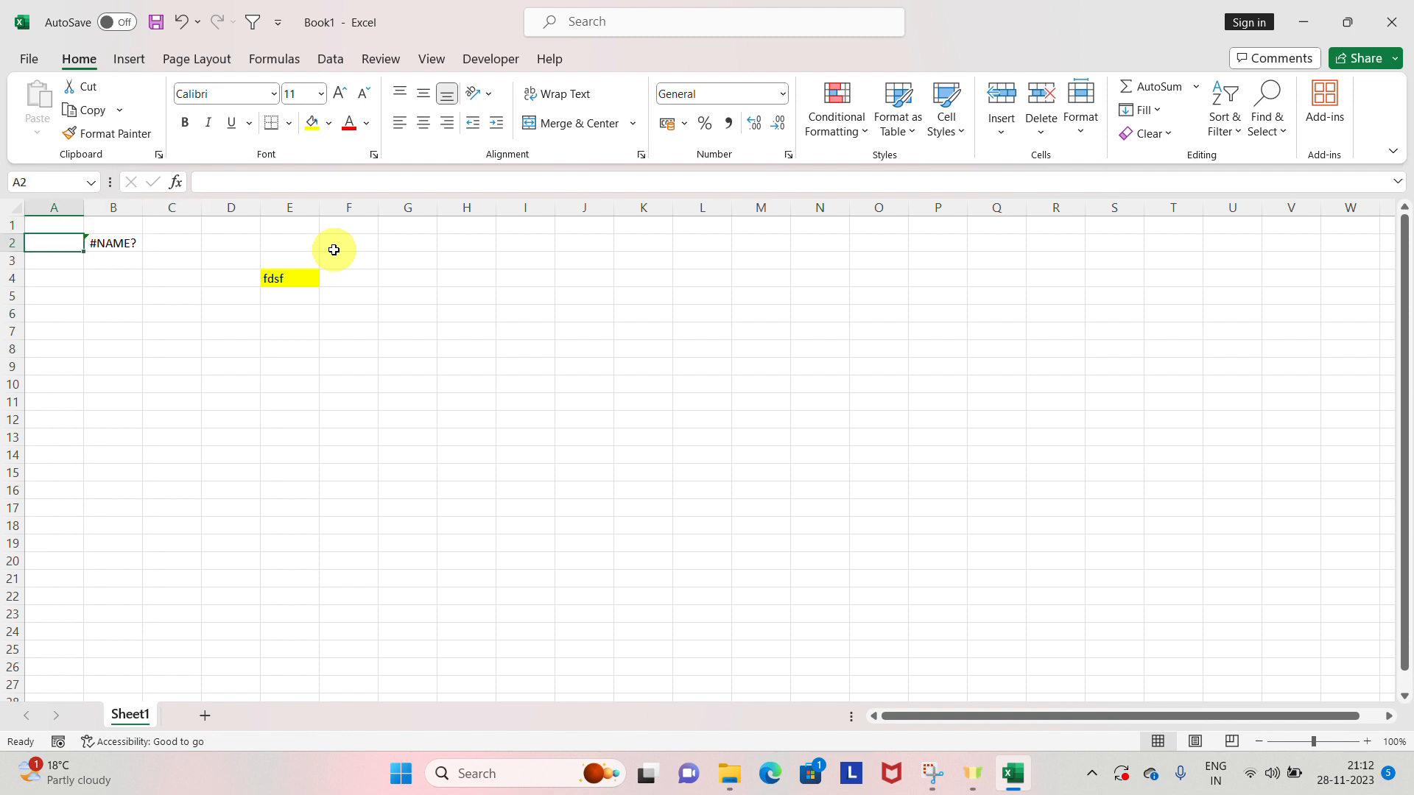
key(Up)
key(Down)
key(Down)
key(Right)
key(Right)
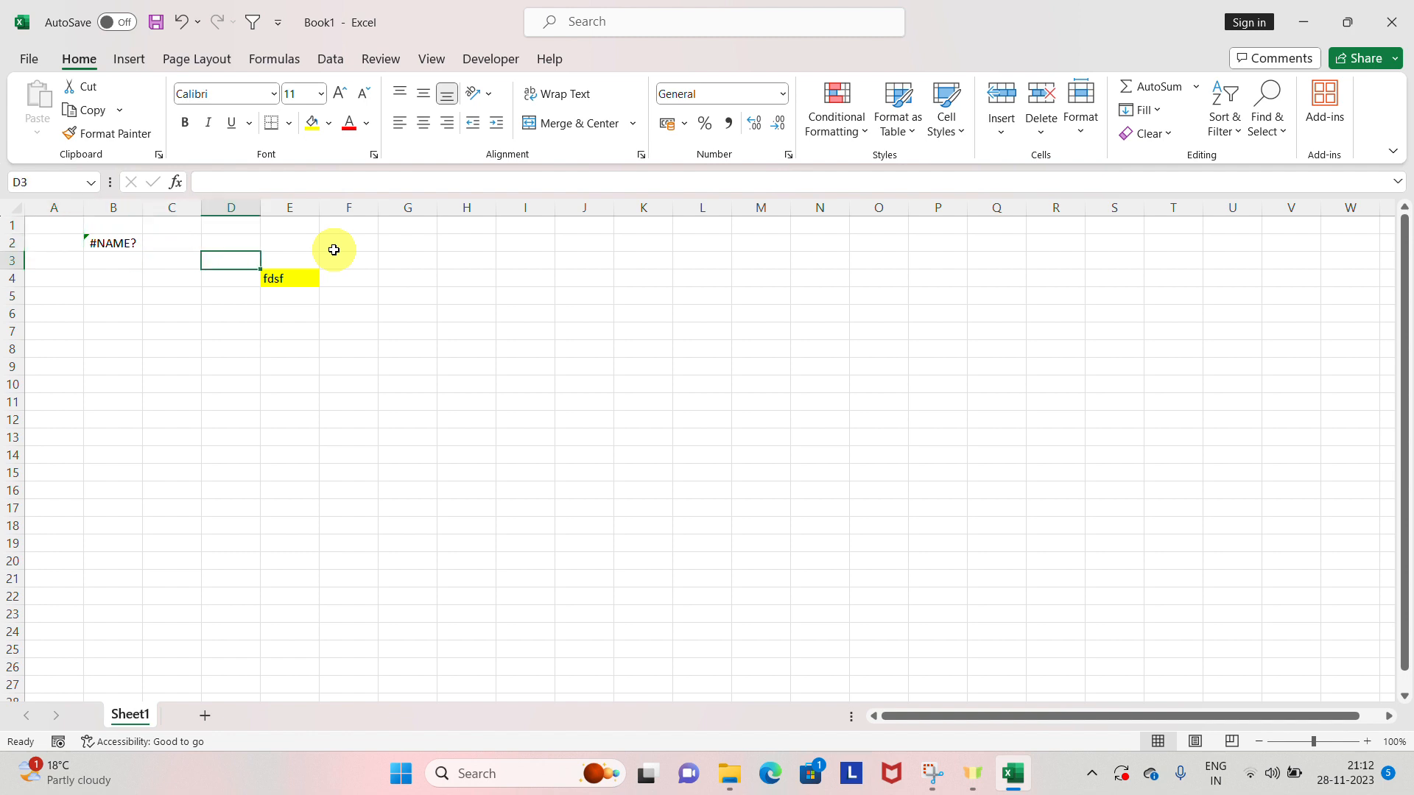
Move the active cell from D3 down and across to F9, and back up column F to F3
key(Down)
key(Down)
key(Down)
key(Down)
key(Down)
key(Down)
key(Down)
key(Right)
key(Right)
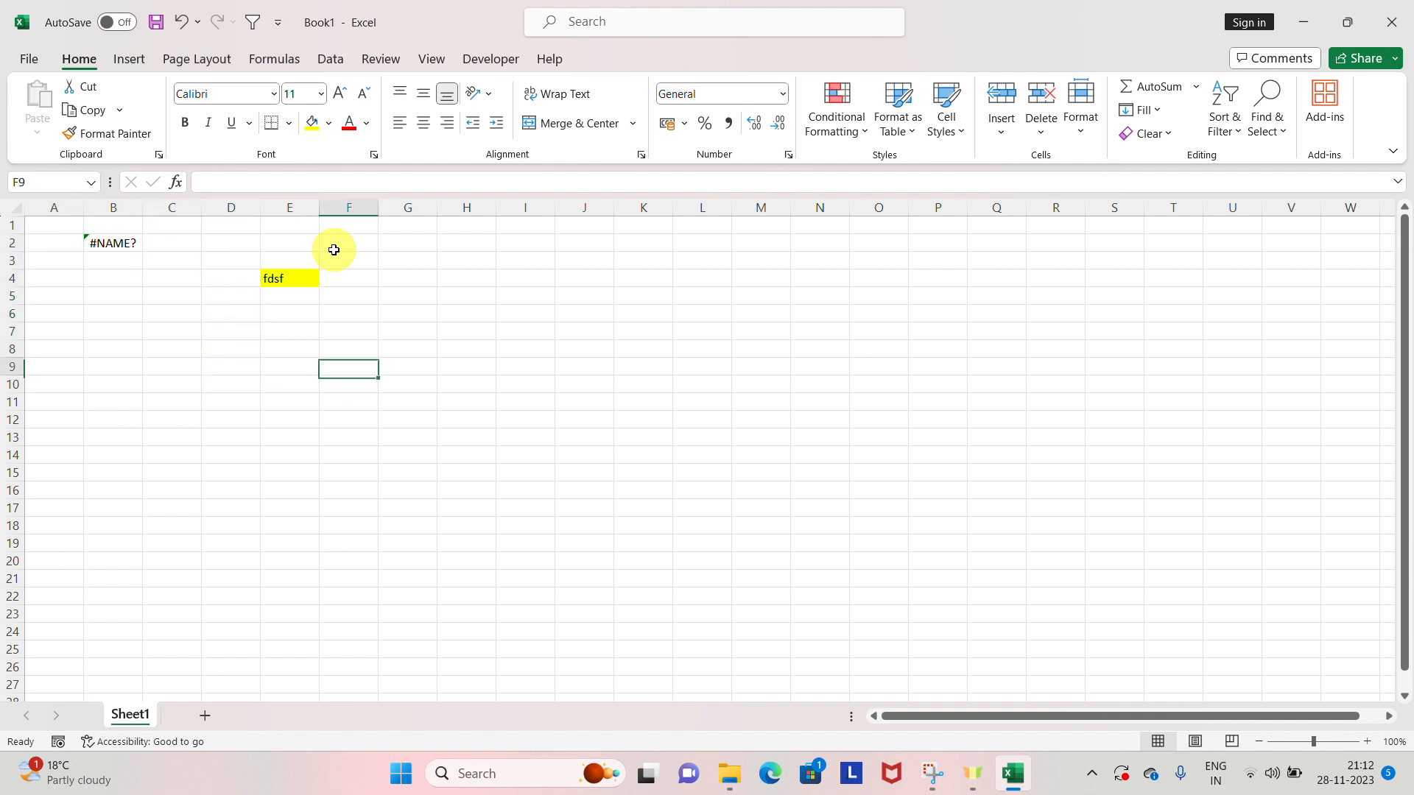
key(Up)
key(Up)
key(Up)
key(Up)
key(Up)
key(Up)
key(Up)
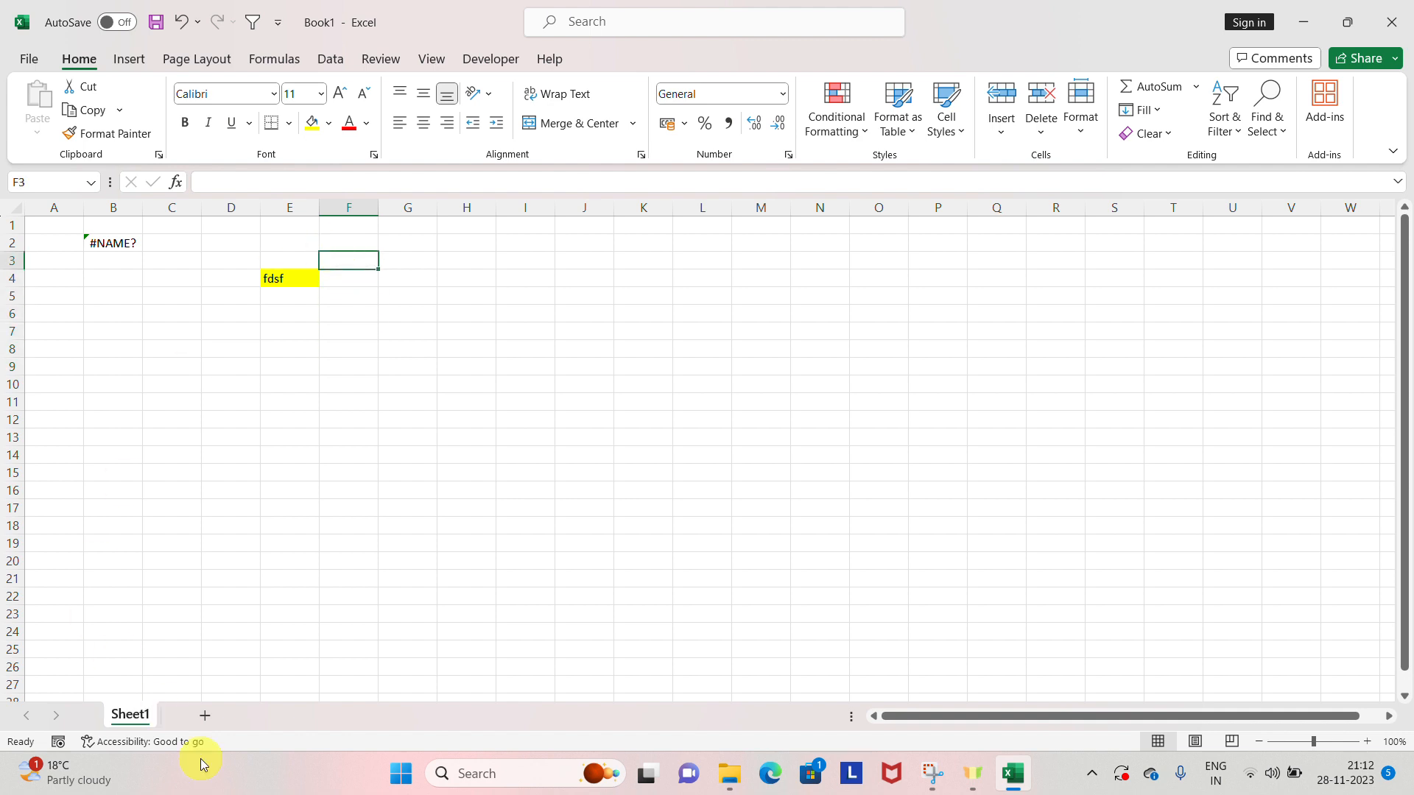
Add two blank worksheets to the workbook and switch among all three sheets, ending on the third one
click(205, 715)
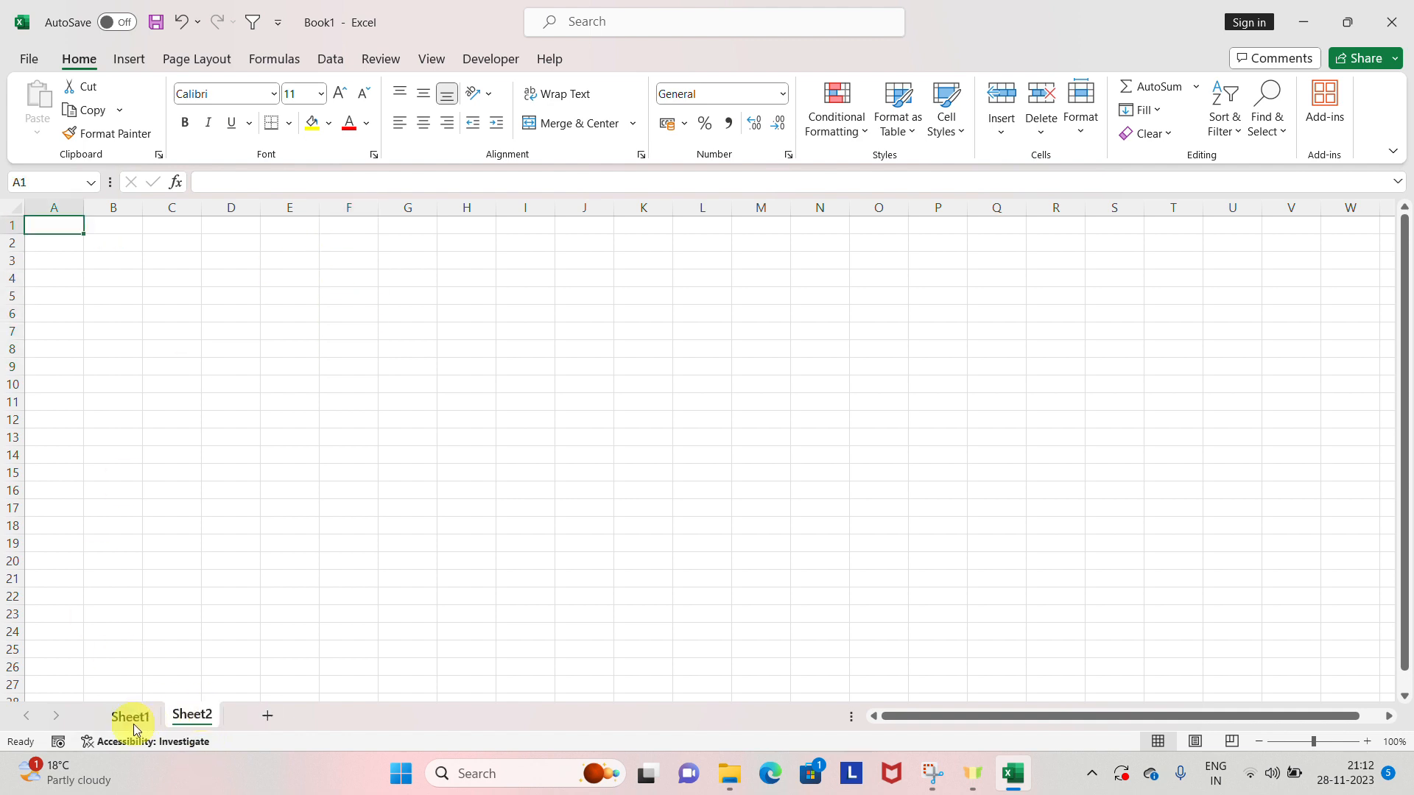
click(130, 718)
click(196, 718)
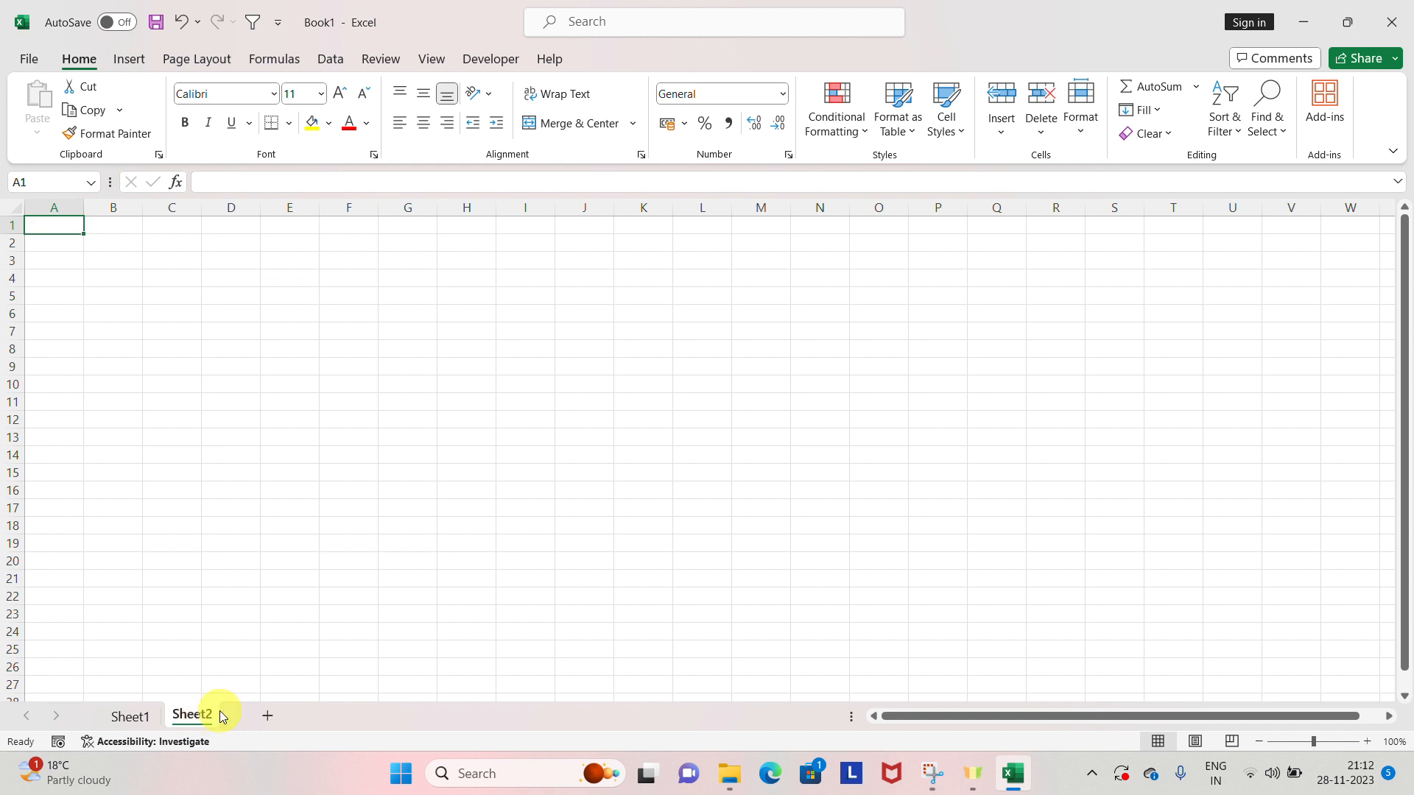
click(267, 719)
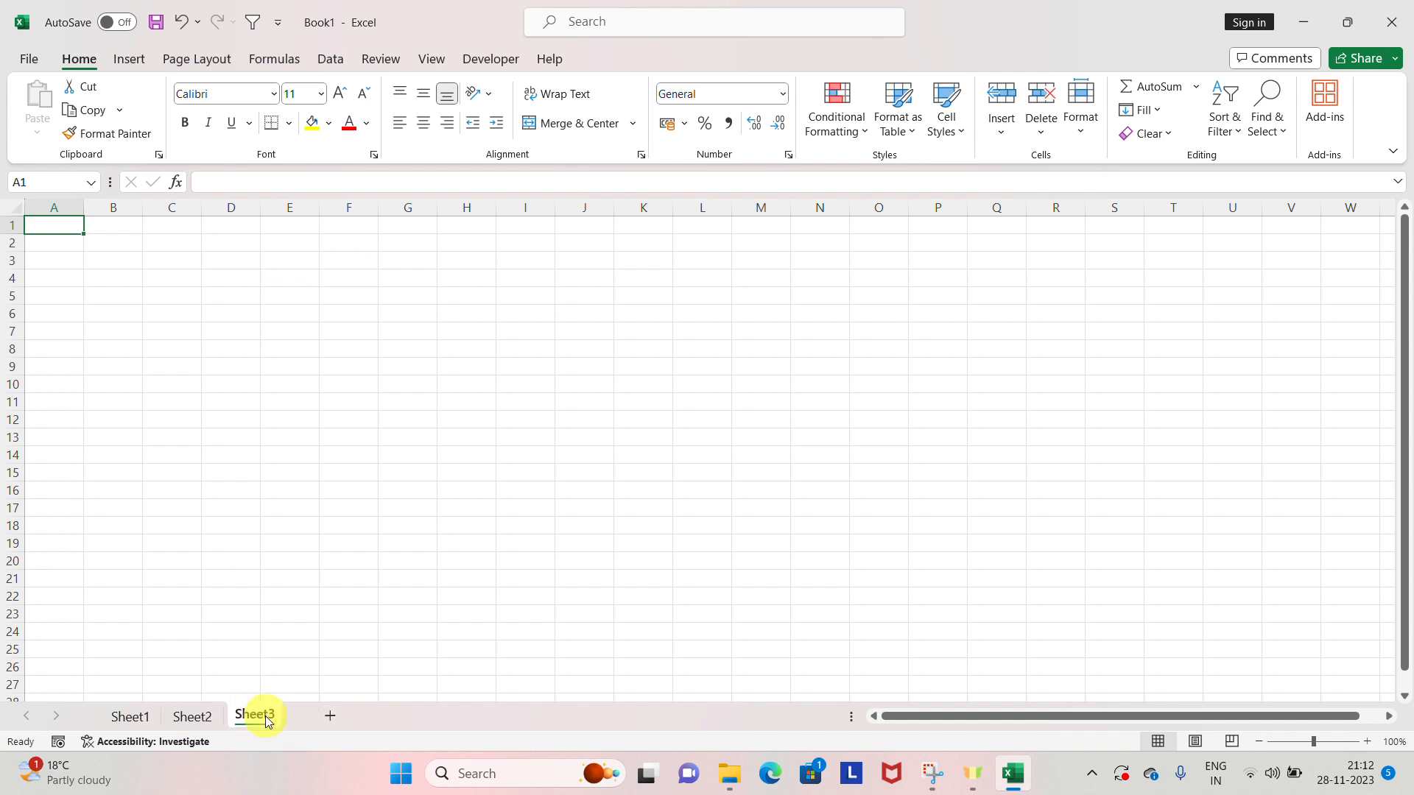
click(129, 718)
click(190, 717)
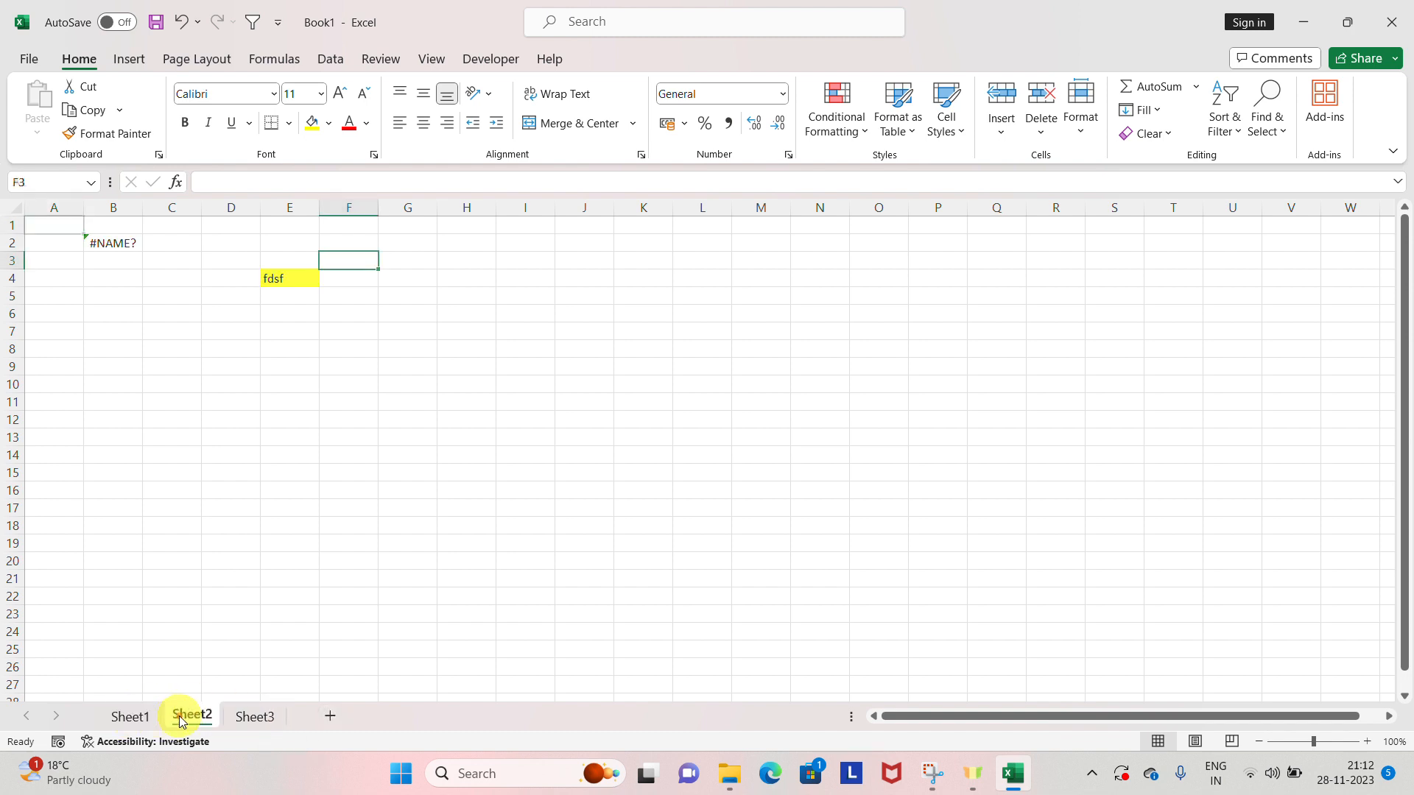
click(272, 715)
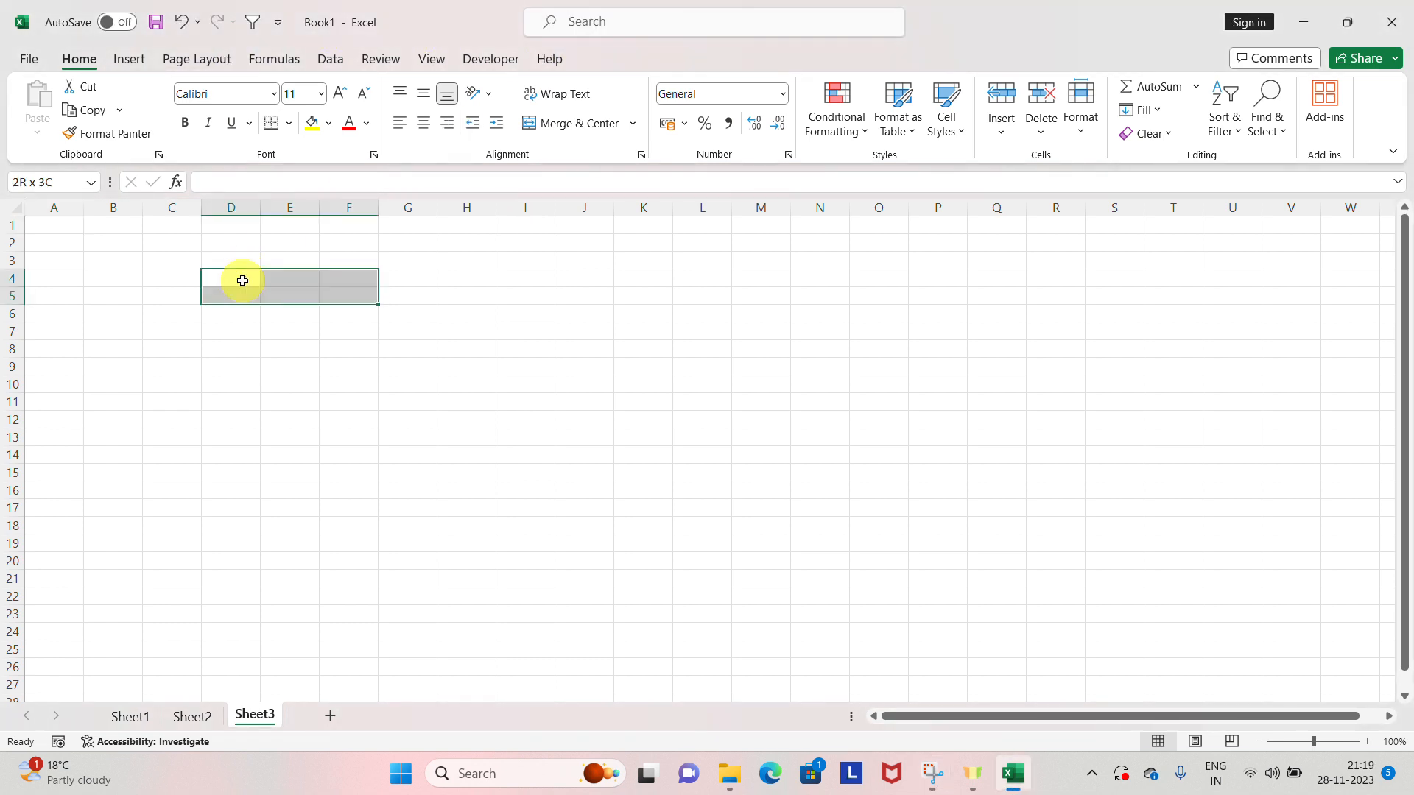
On Sheet3, move the active cell one cell at a time to B2 and back, finishing on D3
key(Up)
key(Up)
key(Left)
key(Left)
key(Right)
key(Left)
key(Left)
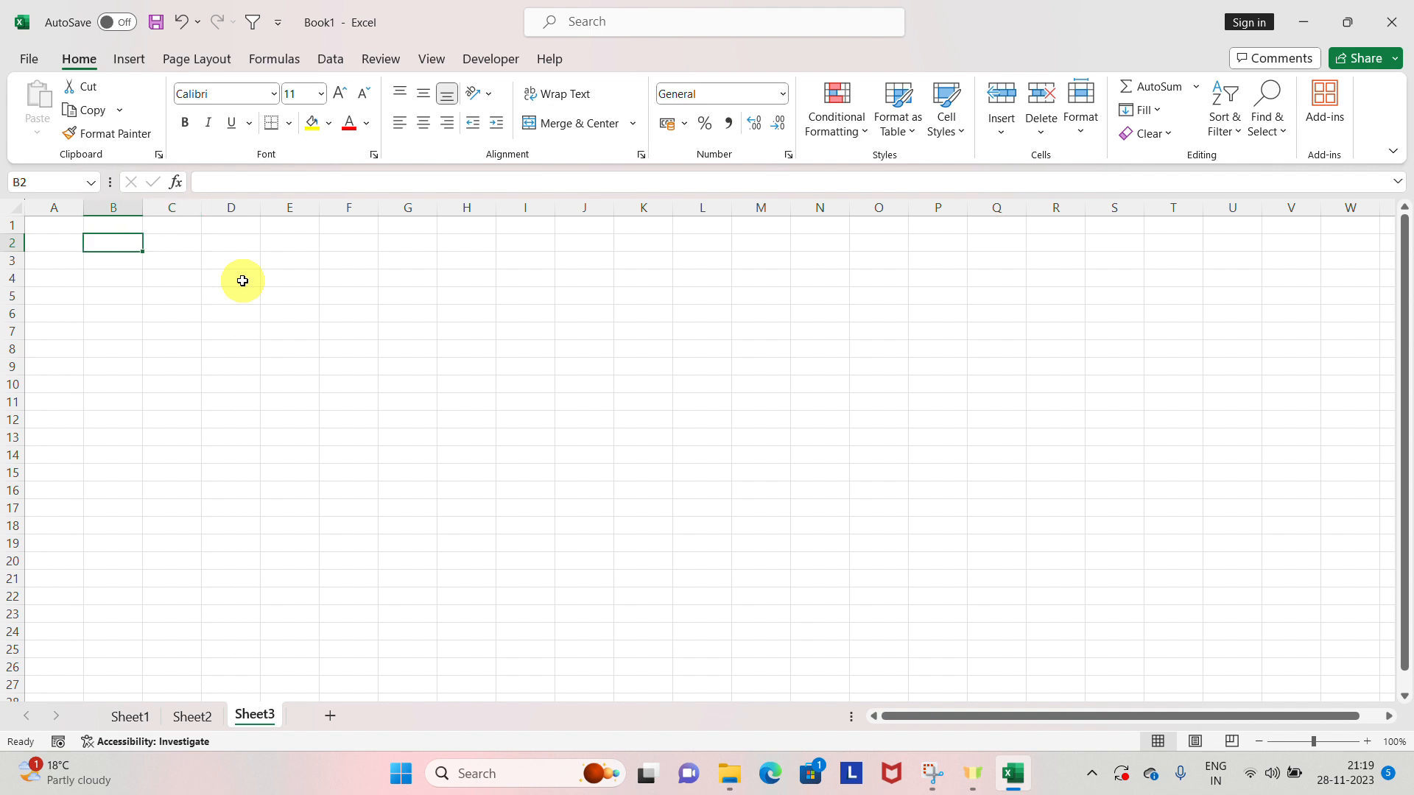
key(Right)
key(Right)
key(Down)
key(Right)
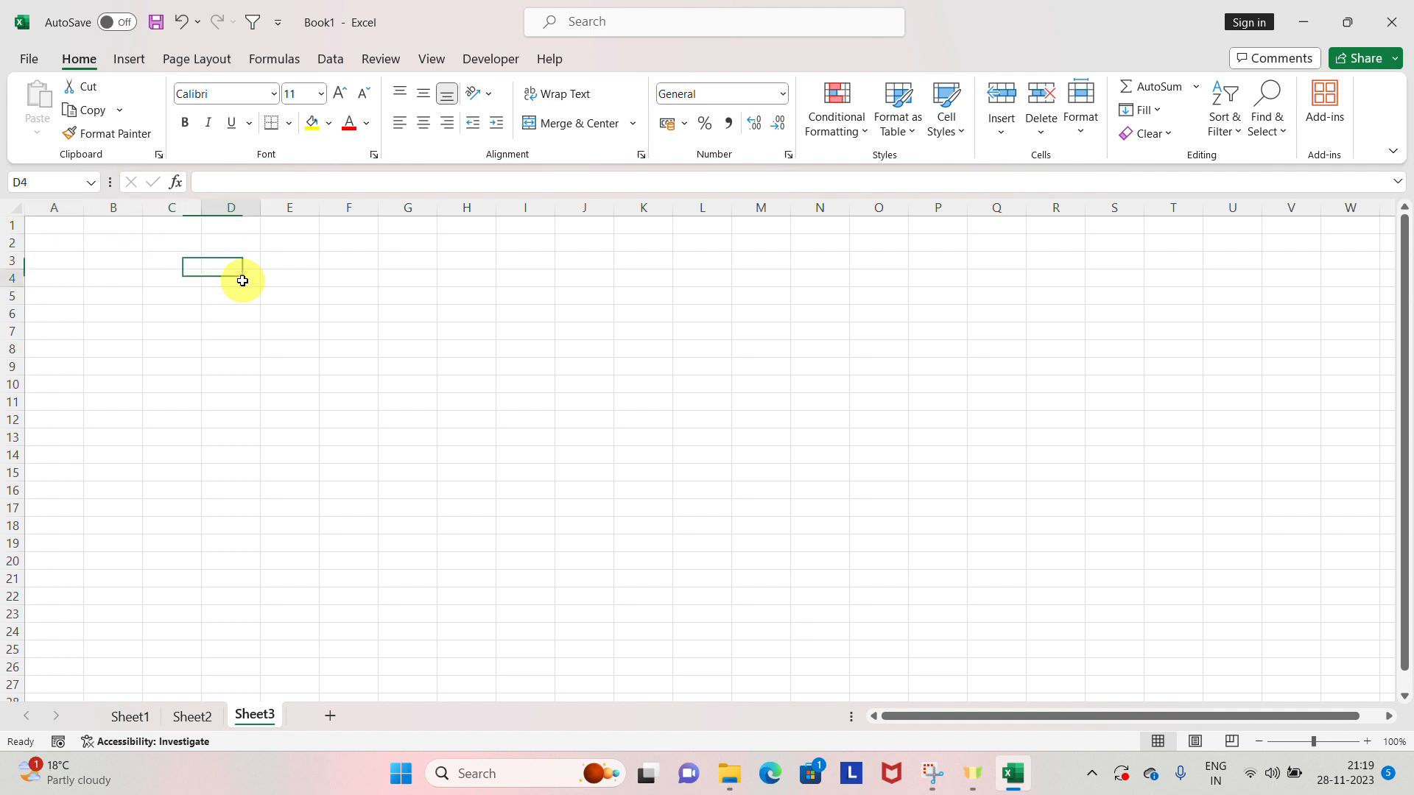
key(Down)
key(Up)
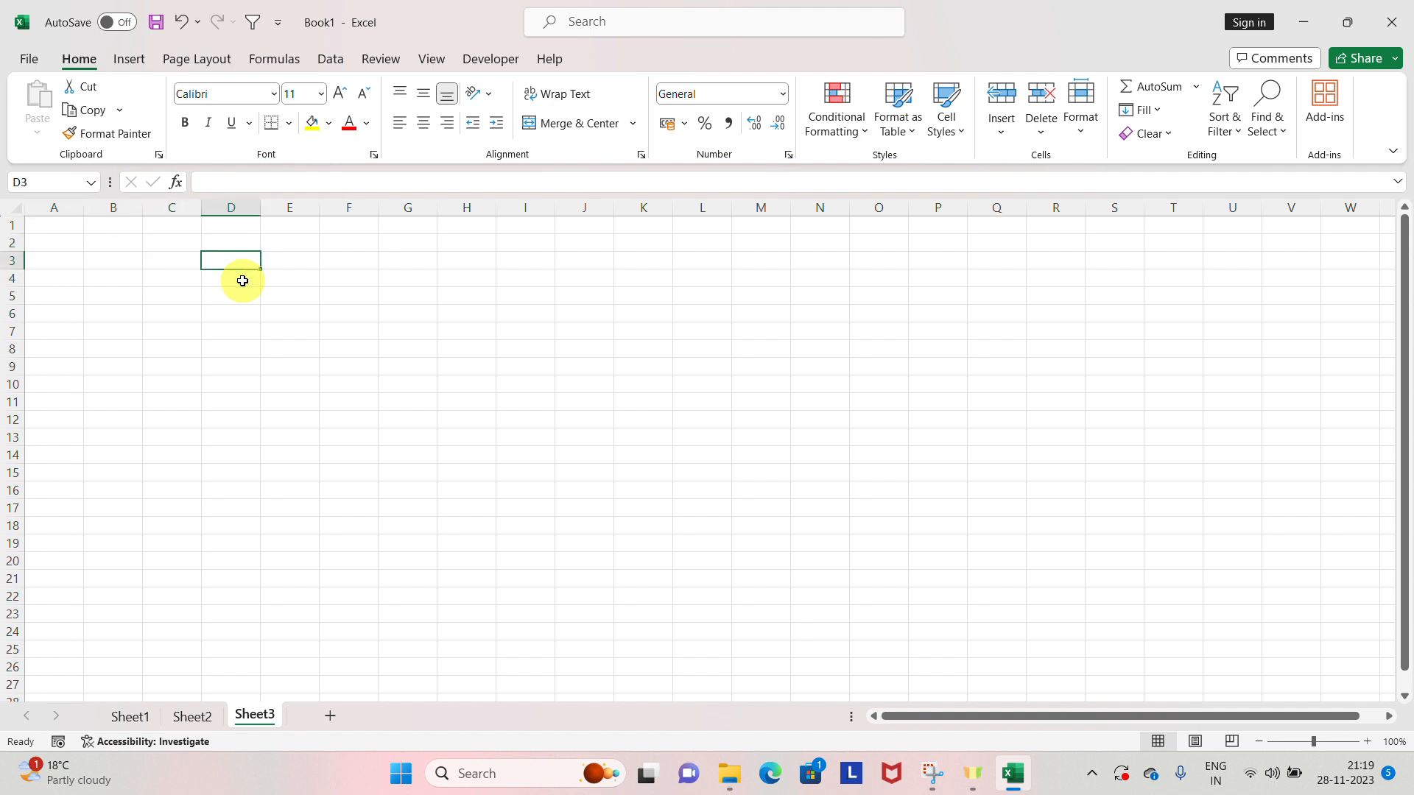
Extend the selection from D3 row by row and column by column until it covers D3:L8
key(shift+Down)
key(shift+Right)
key(shift+Right)
key(shift+Right)
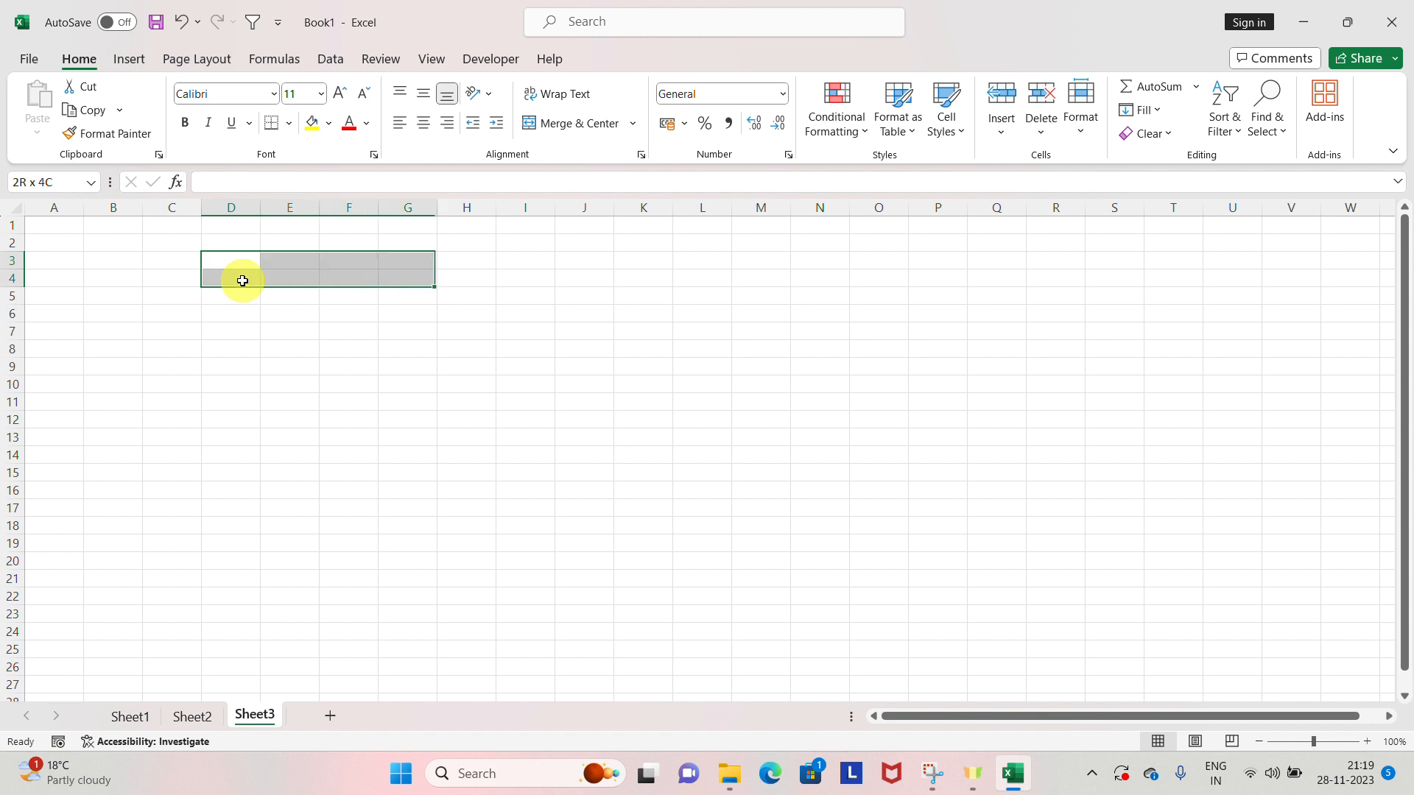
key(shift+Down)
key(shift+Right)
key(shift+Down)
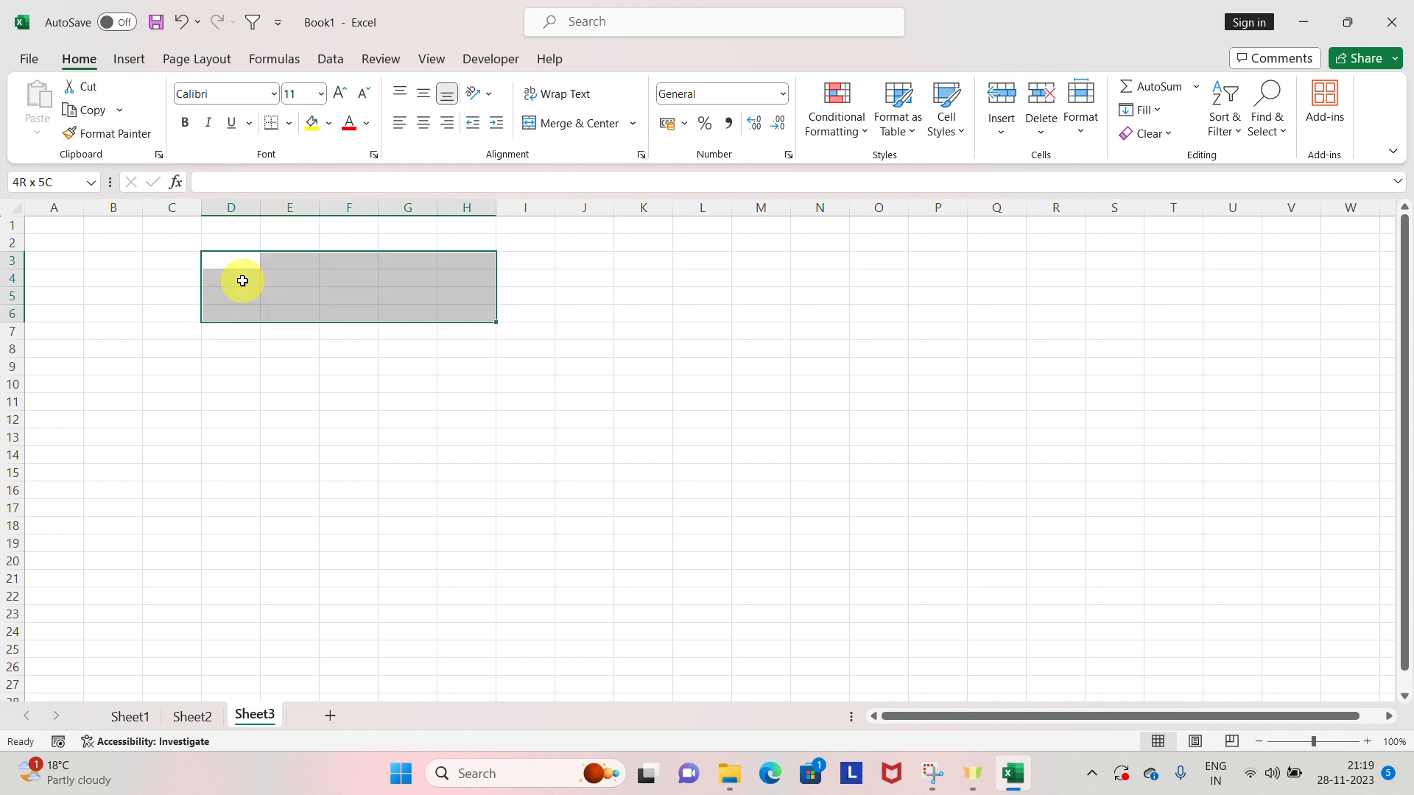
key(shift+Right)
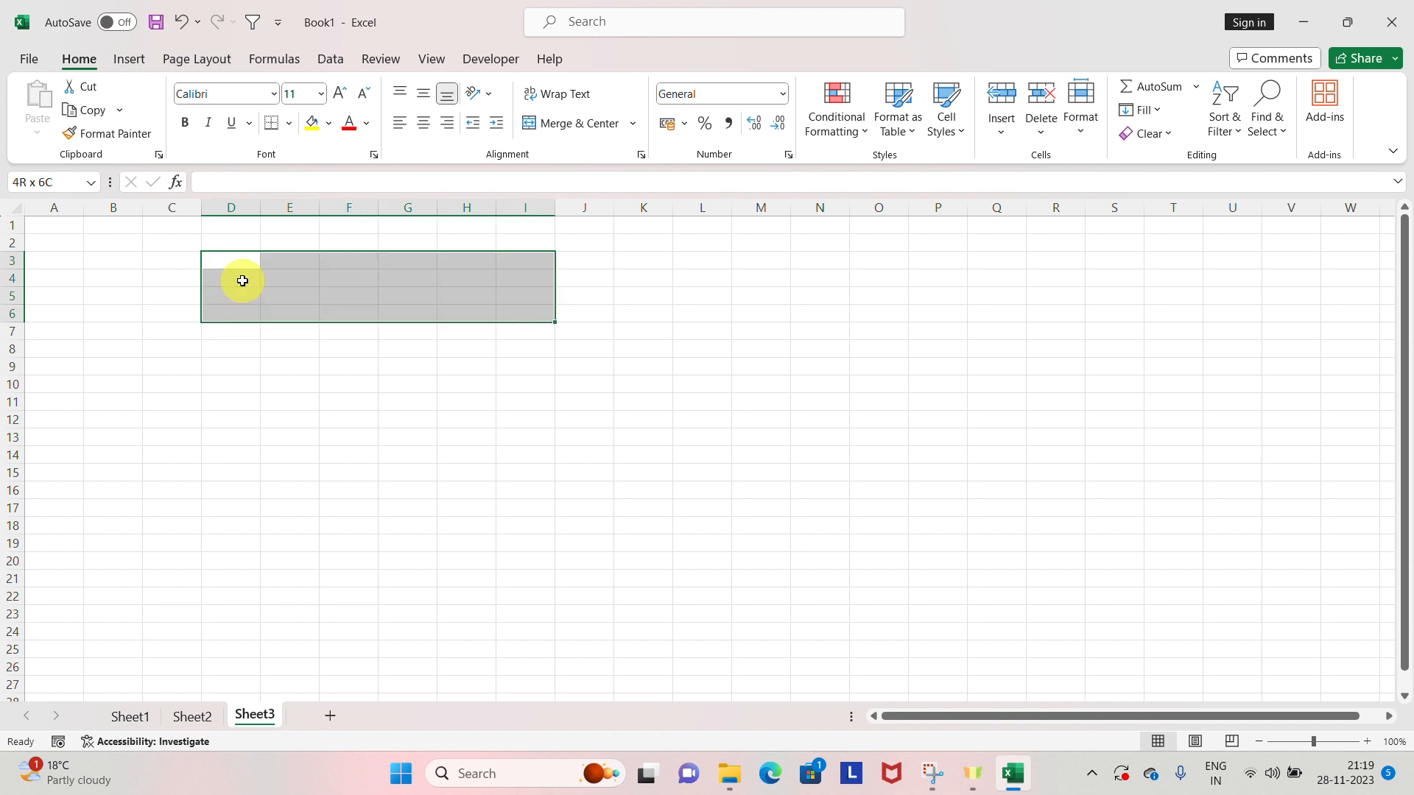
key(shift+Down)
key(shift+Down)
key(shift+Right)
key(shift+Right)
key(shift+Right)
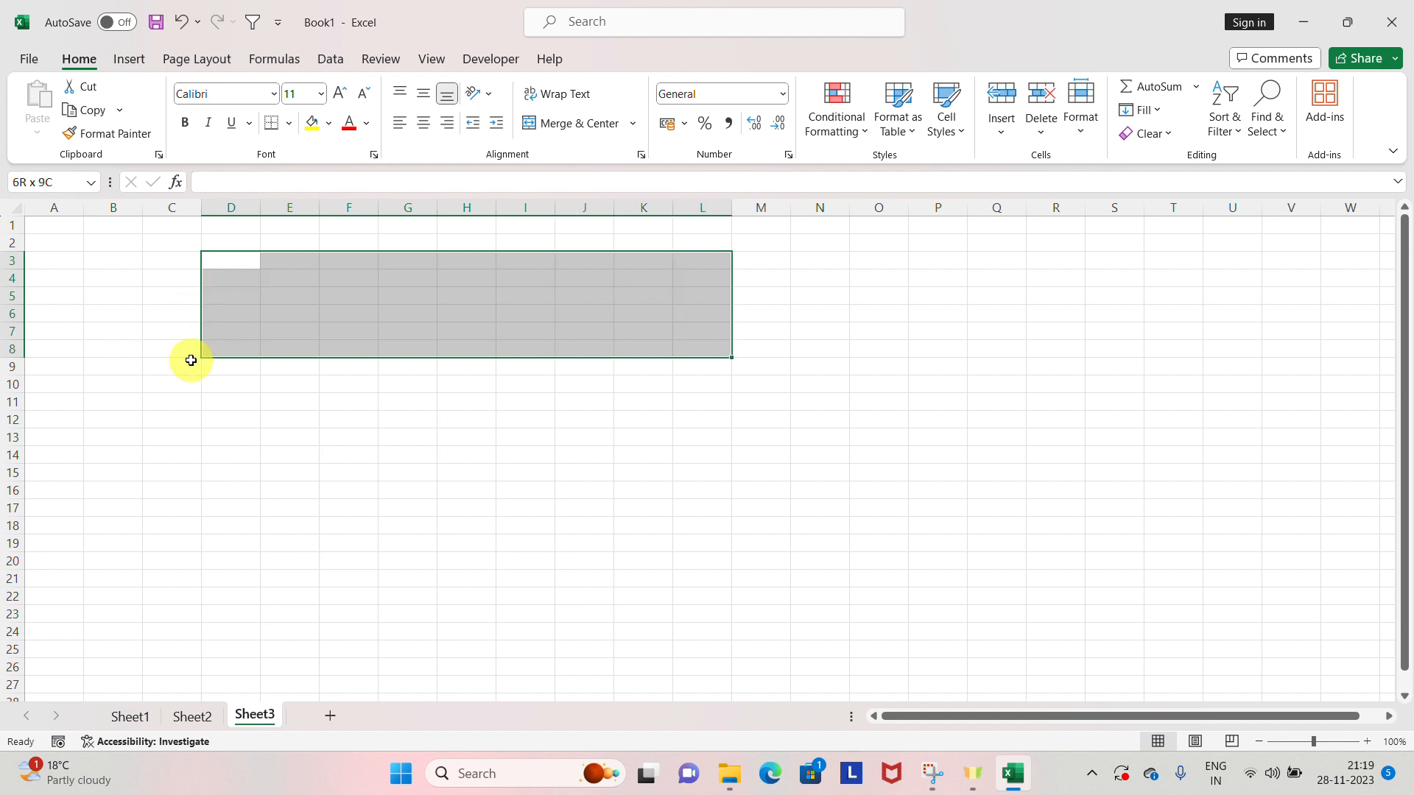
Select cell B6 and several cell blocks one after another, including I3:I9, and finish with only I9 selected
click(136, 315)
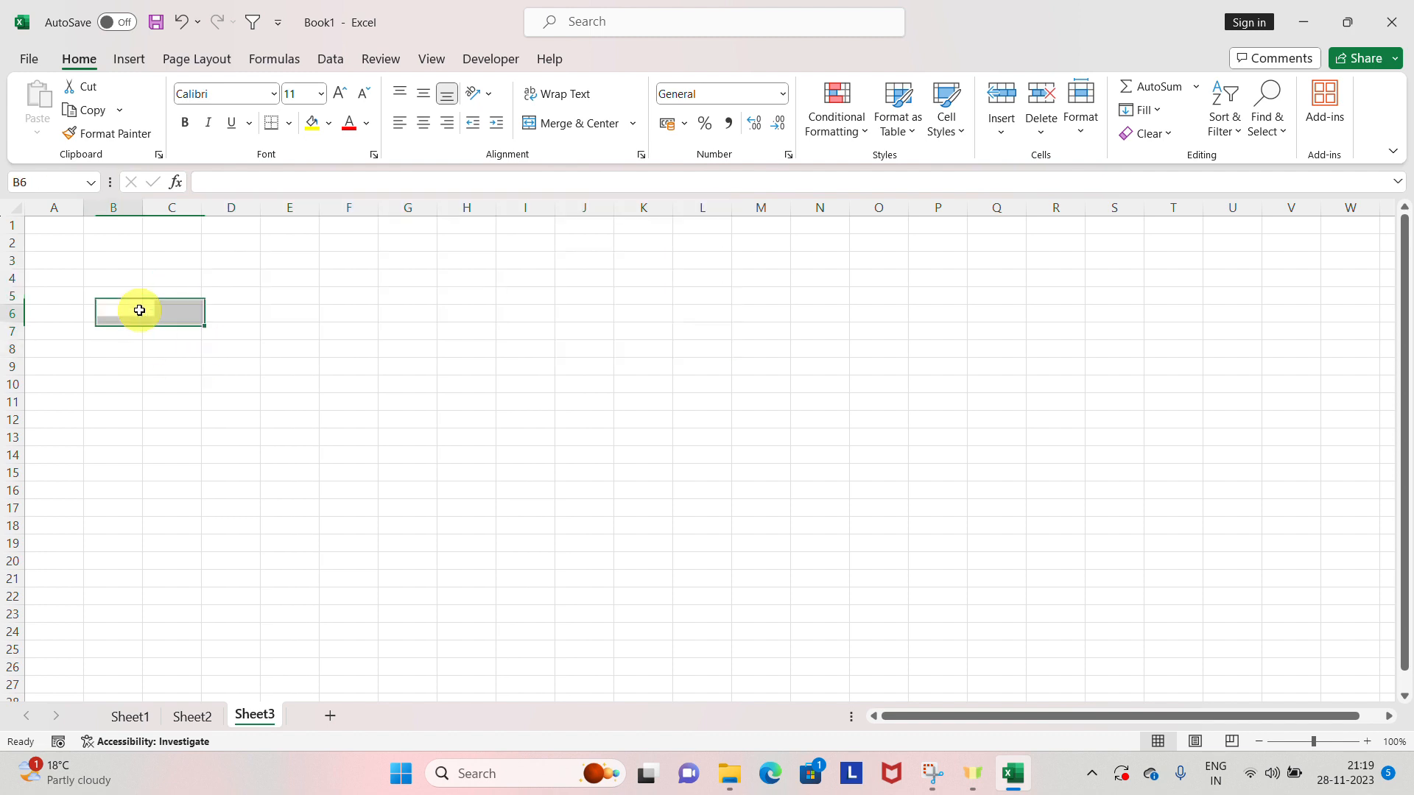
click(260, 277)
drag(260, 277, 378, 367)
drag(379, 360, 420, 374)
drag(517, 259, 539, 365)
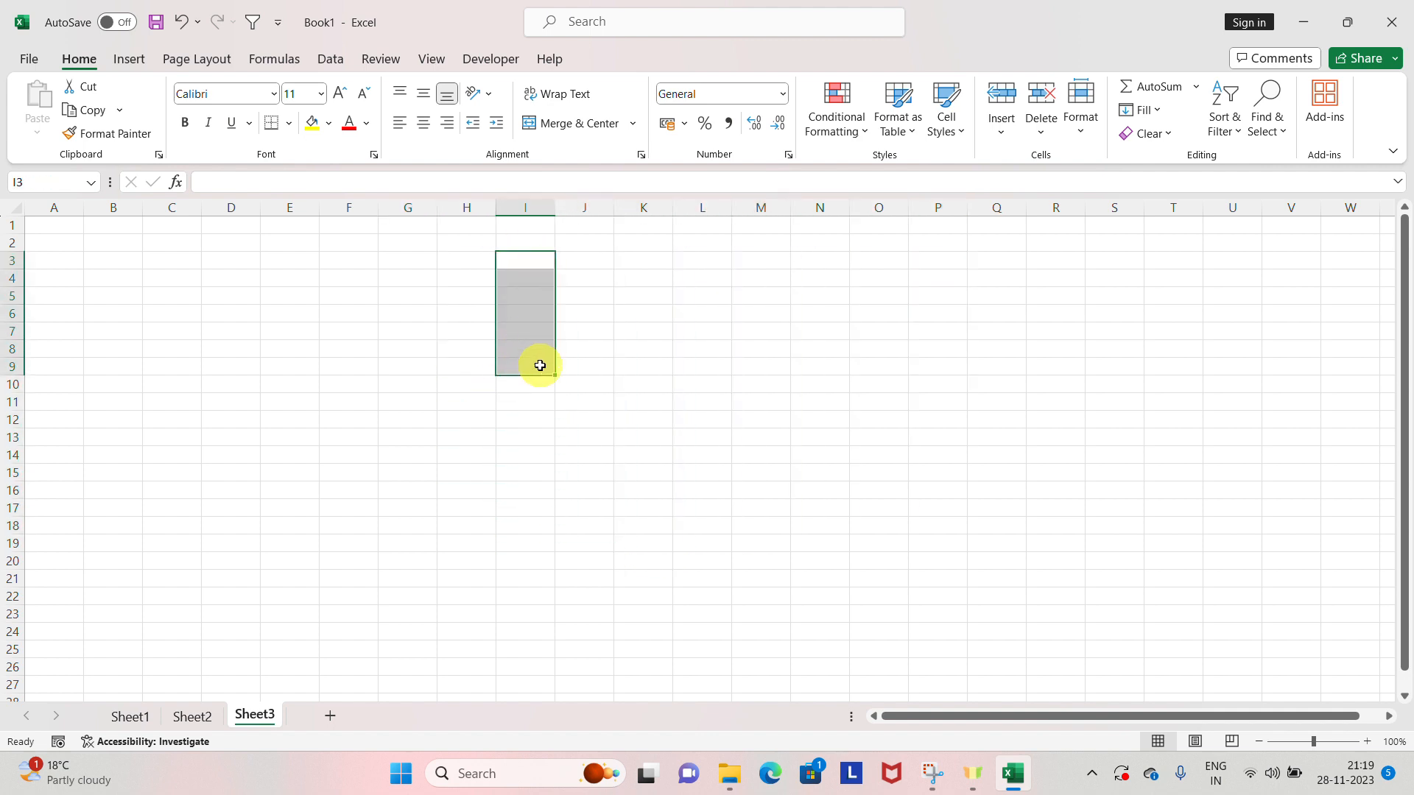
click(540, 365)
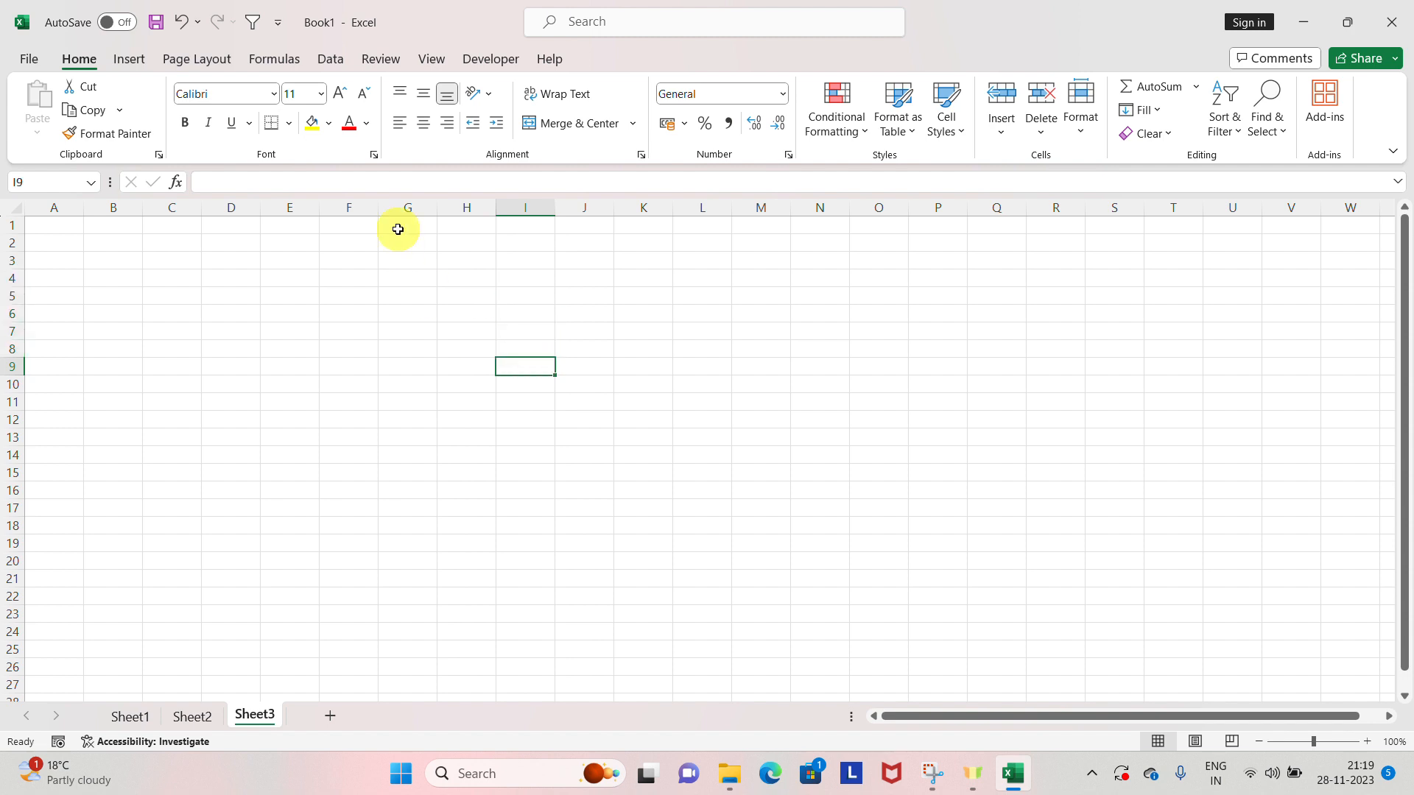
Jump from I9 to the start of row 9 and move the active cell up to row 2, ending on B2
key(Home)
key(Up)
key(Up)
key(Up)
key(Up)
key(Up)
key(Up)
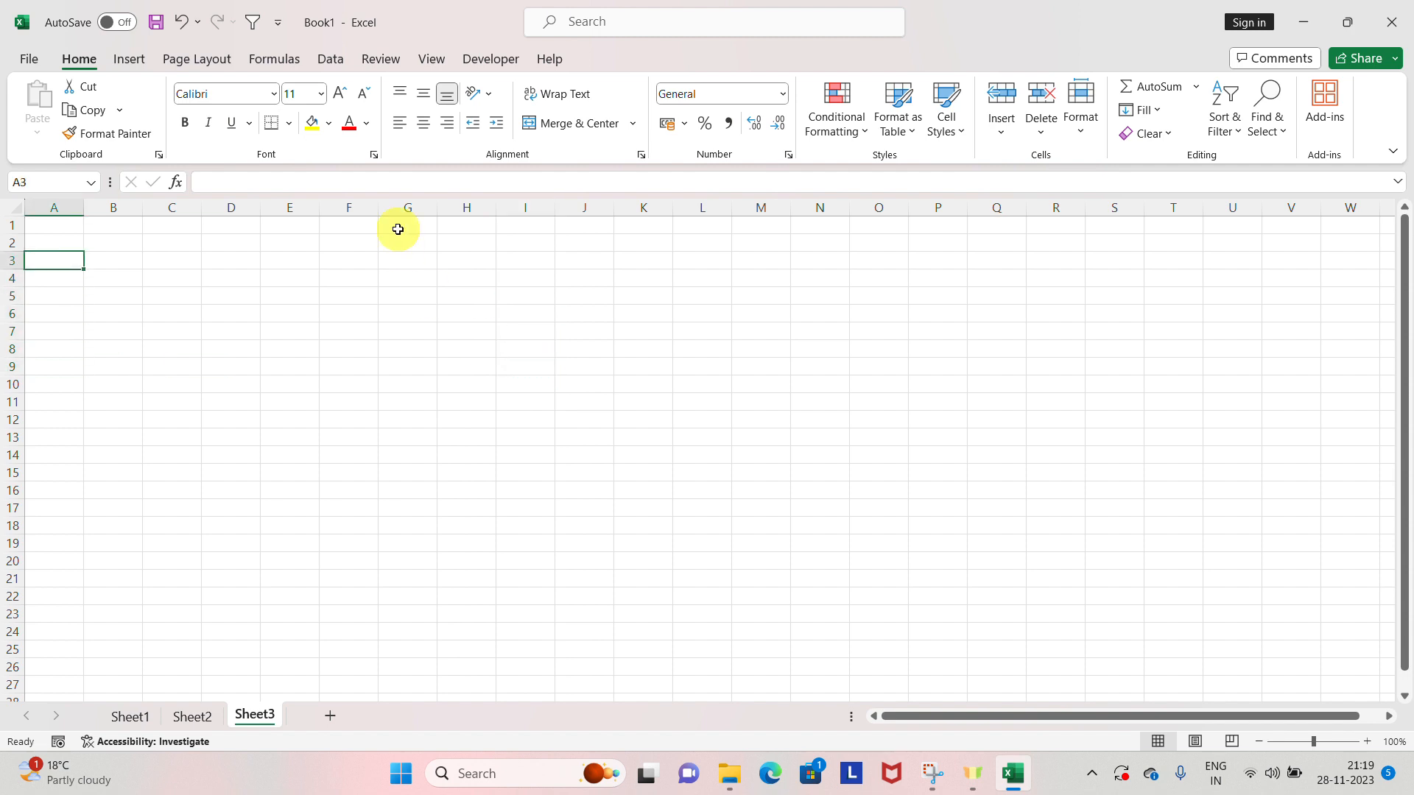
key(Up)
key(Right)
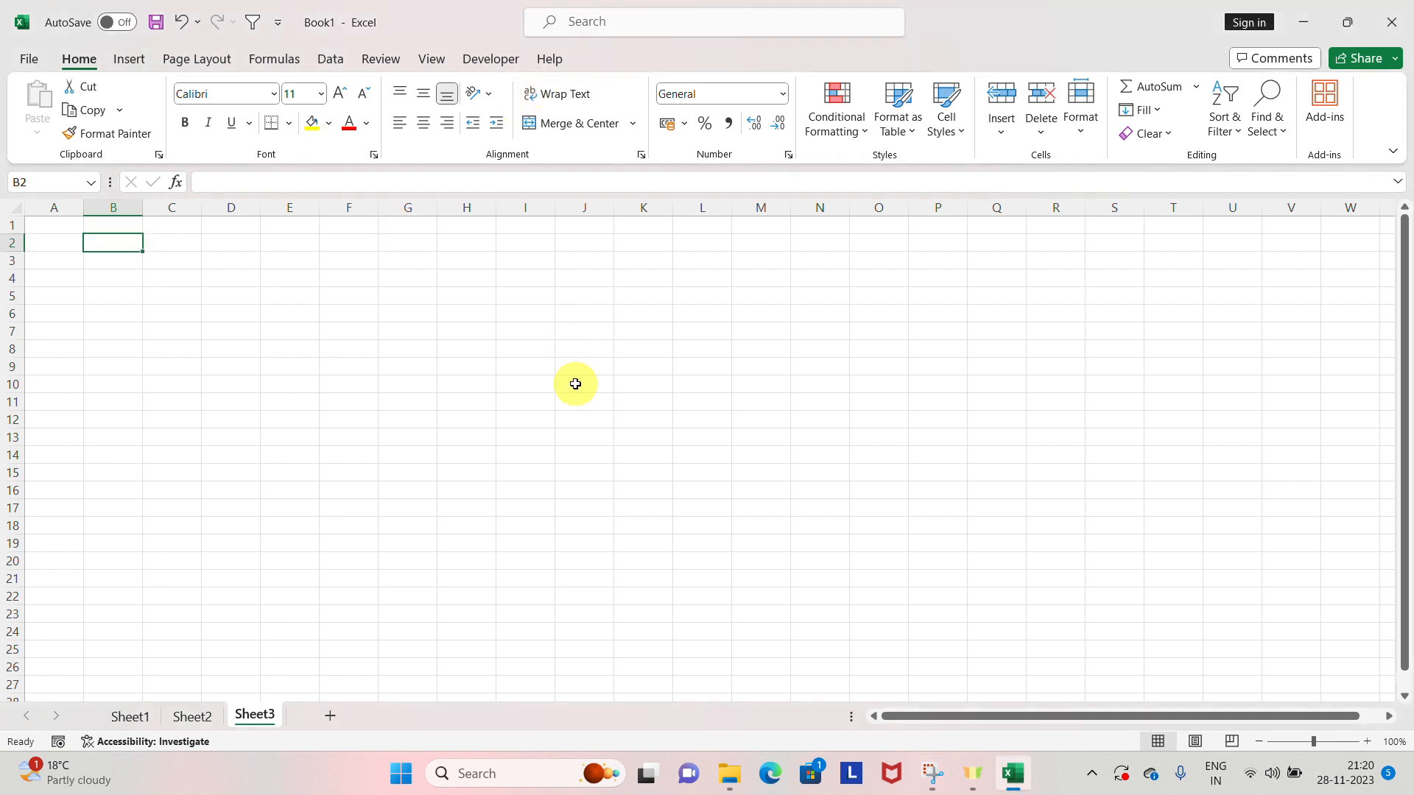
key(Down)
key(Down)
key(Up)
key(Up)
key(Right)
key(Up)
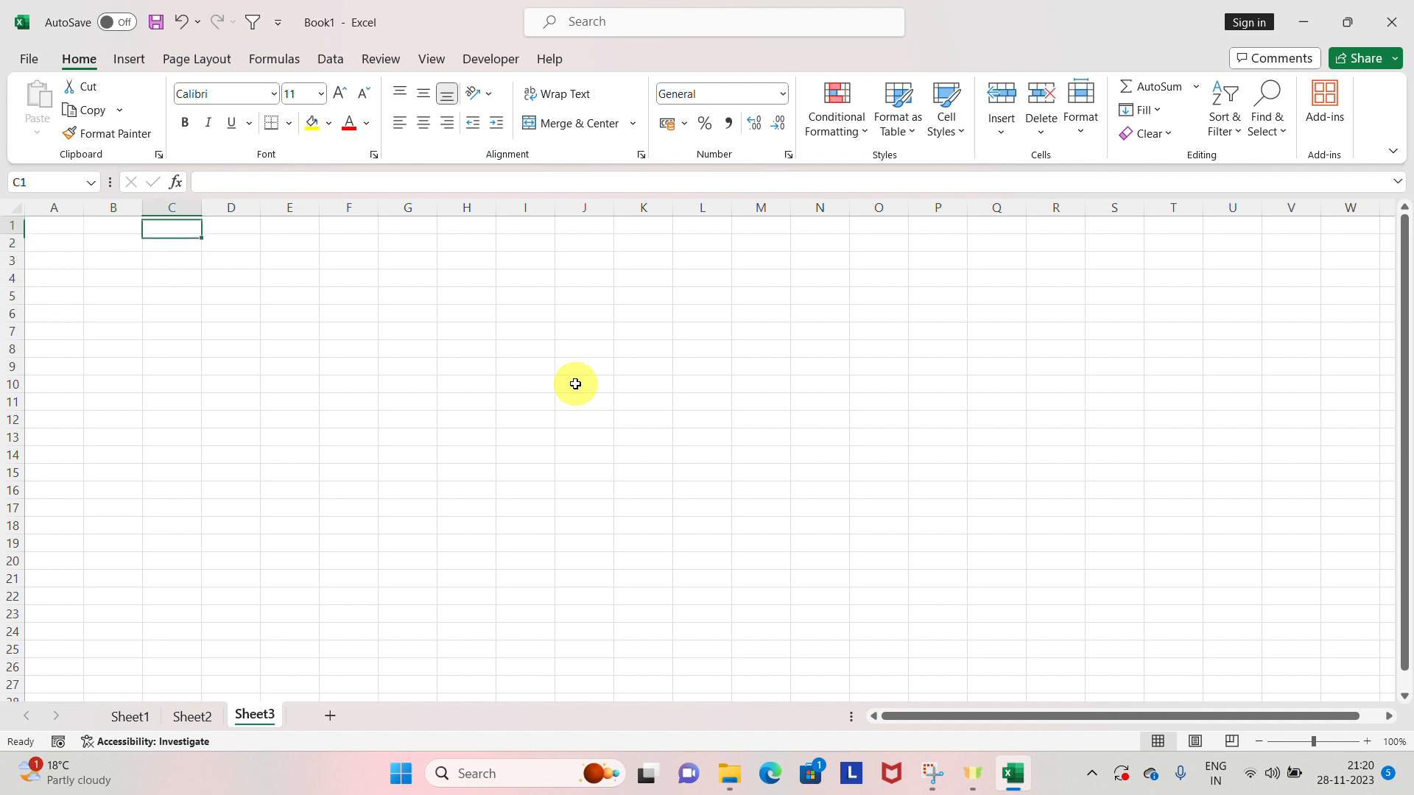
key(Down)
key(Up)
key(Left)
key(Left)
key(Right)
key(Down)
key(Up)
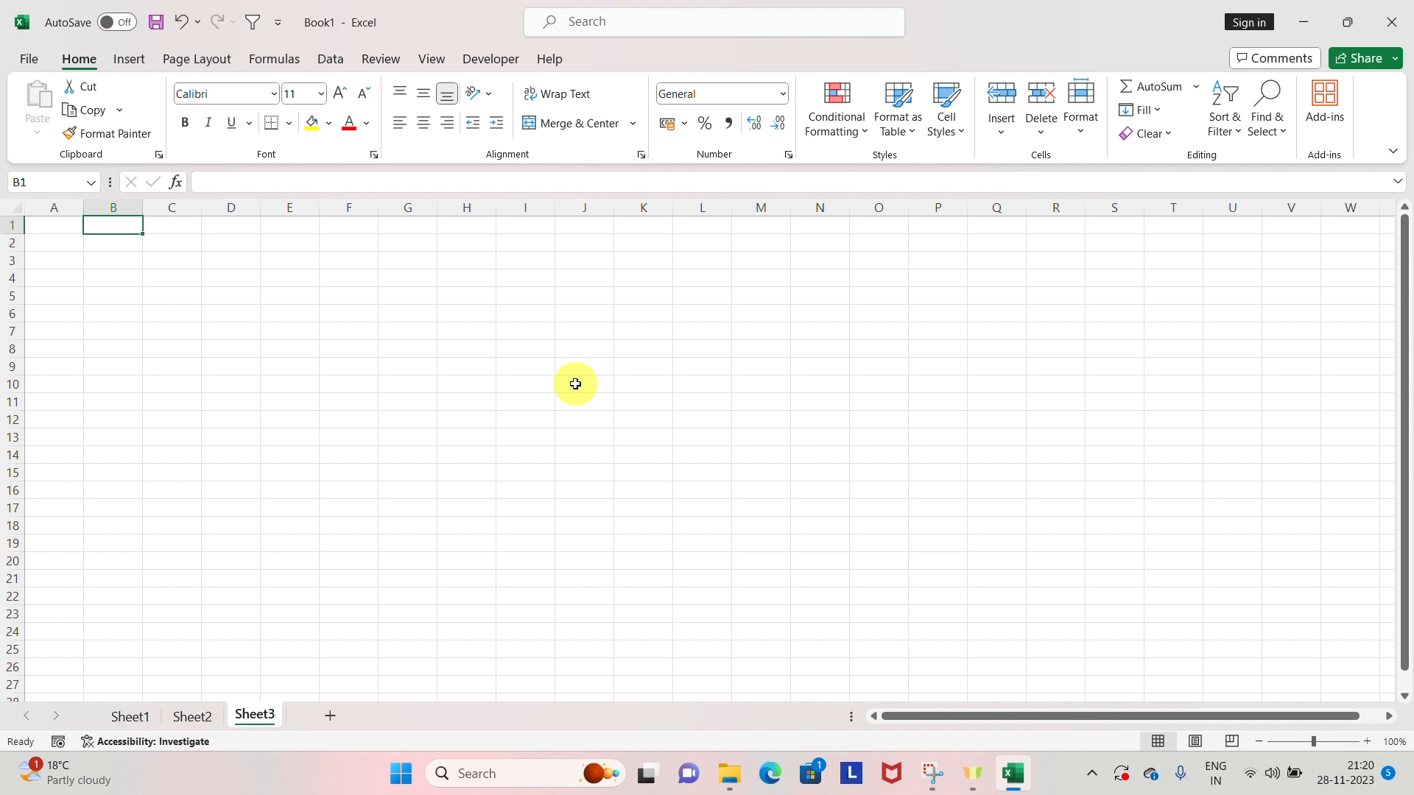
Enter the formula =2+2 in cell B2 and reselect that cell to show its formula
key(Down)
text(=)
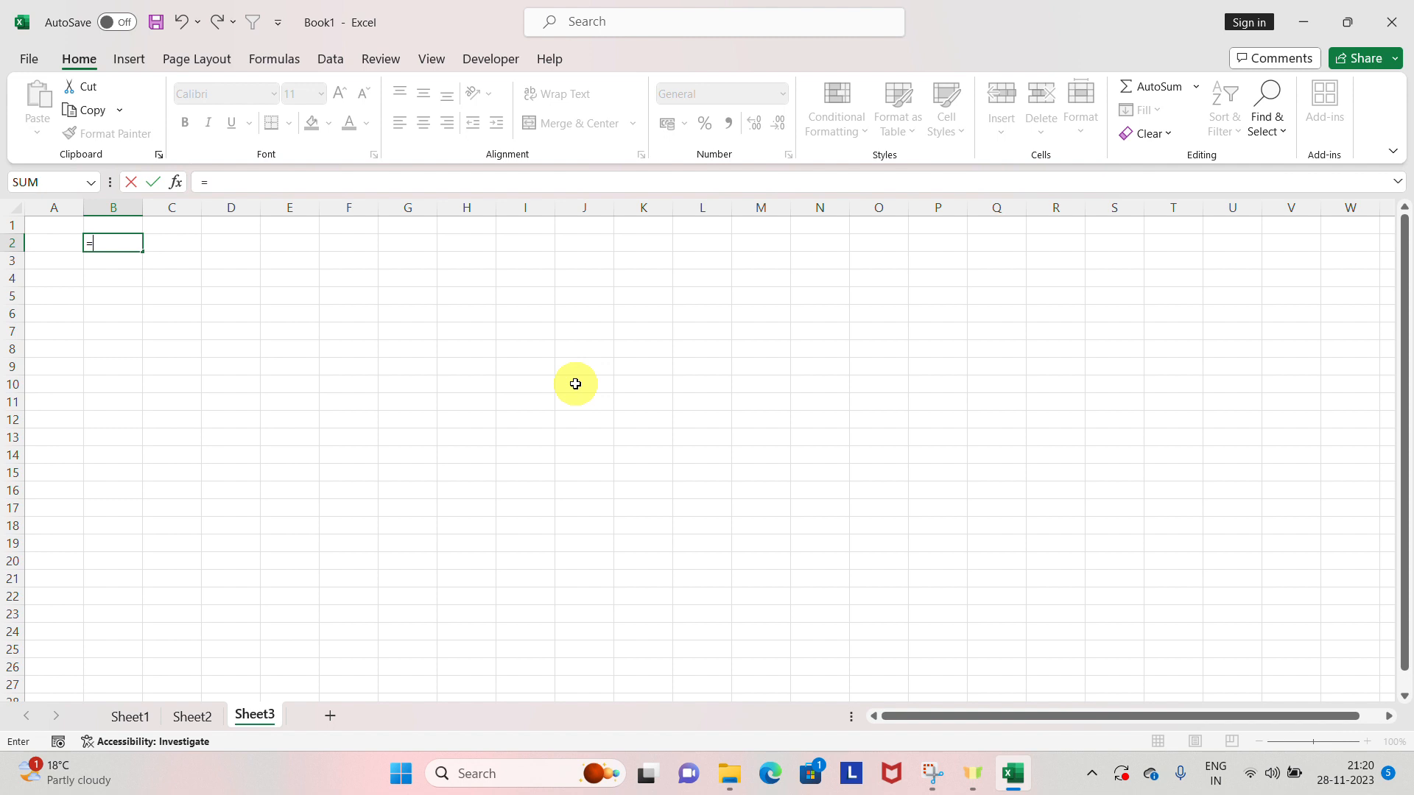
text(2+2)
key(Return)
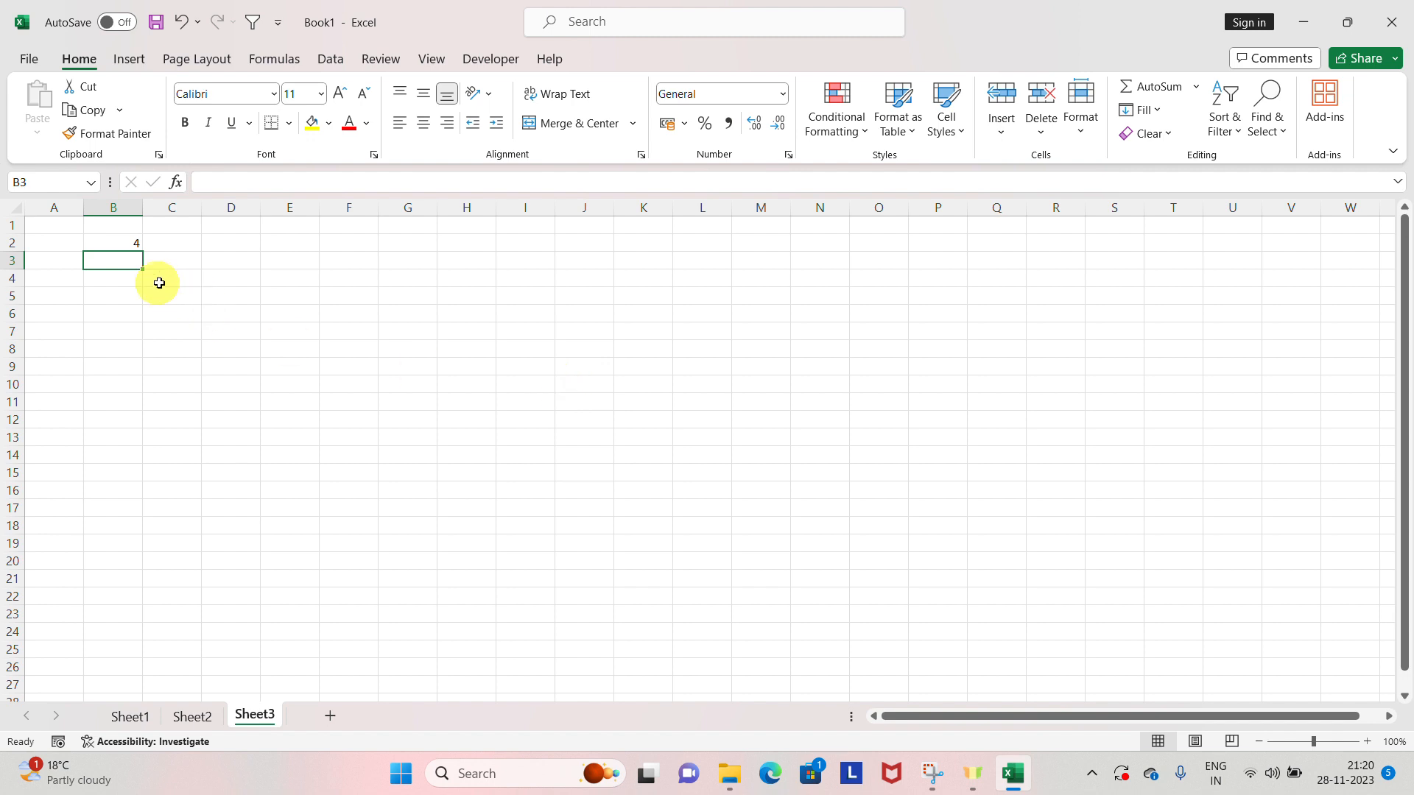
click(130, 245)
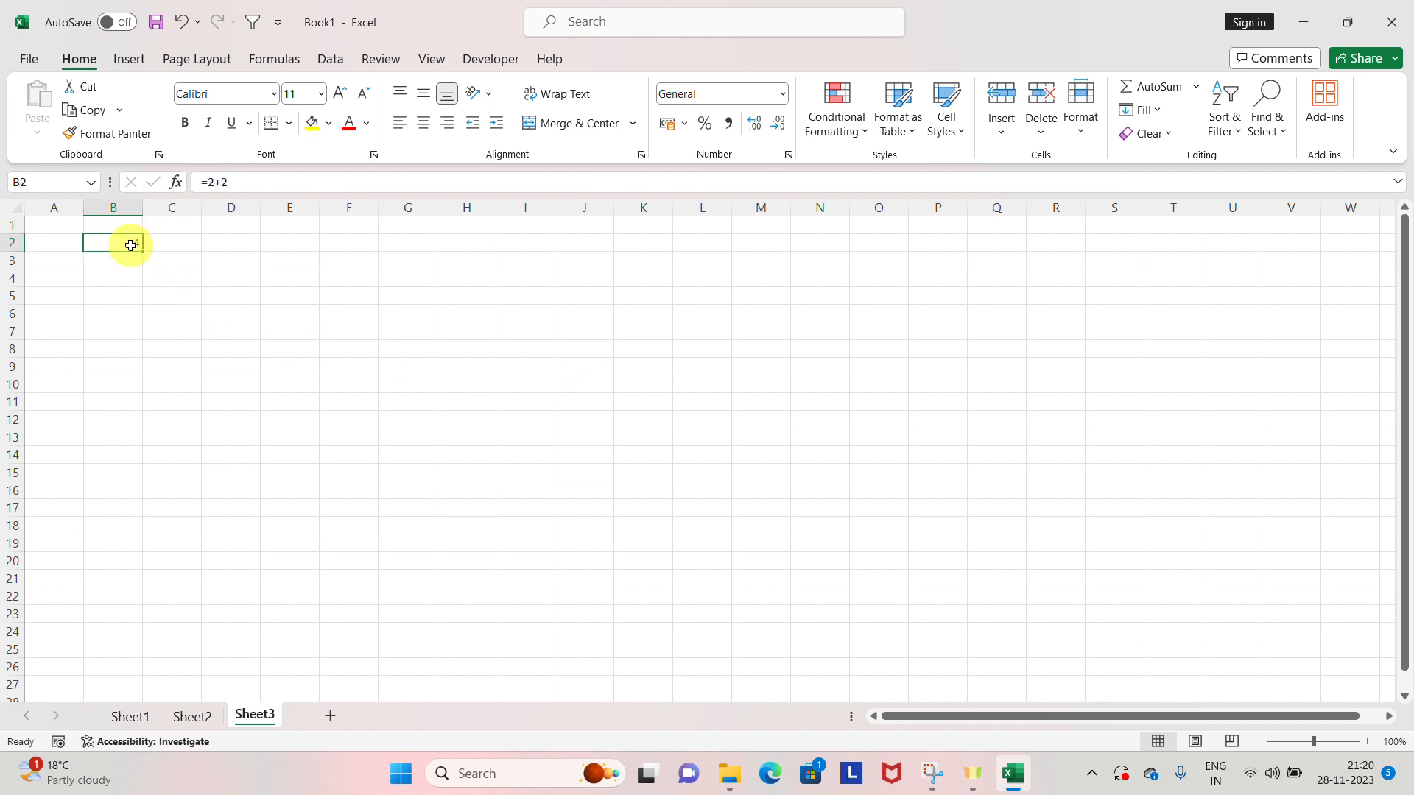
click(607, 34)
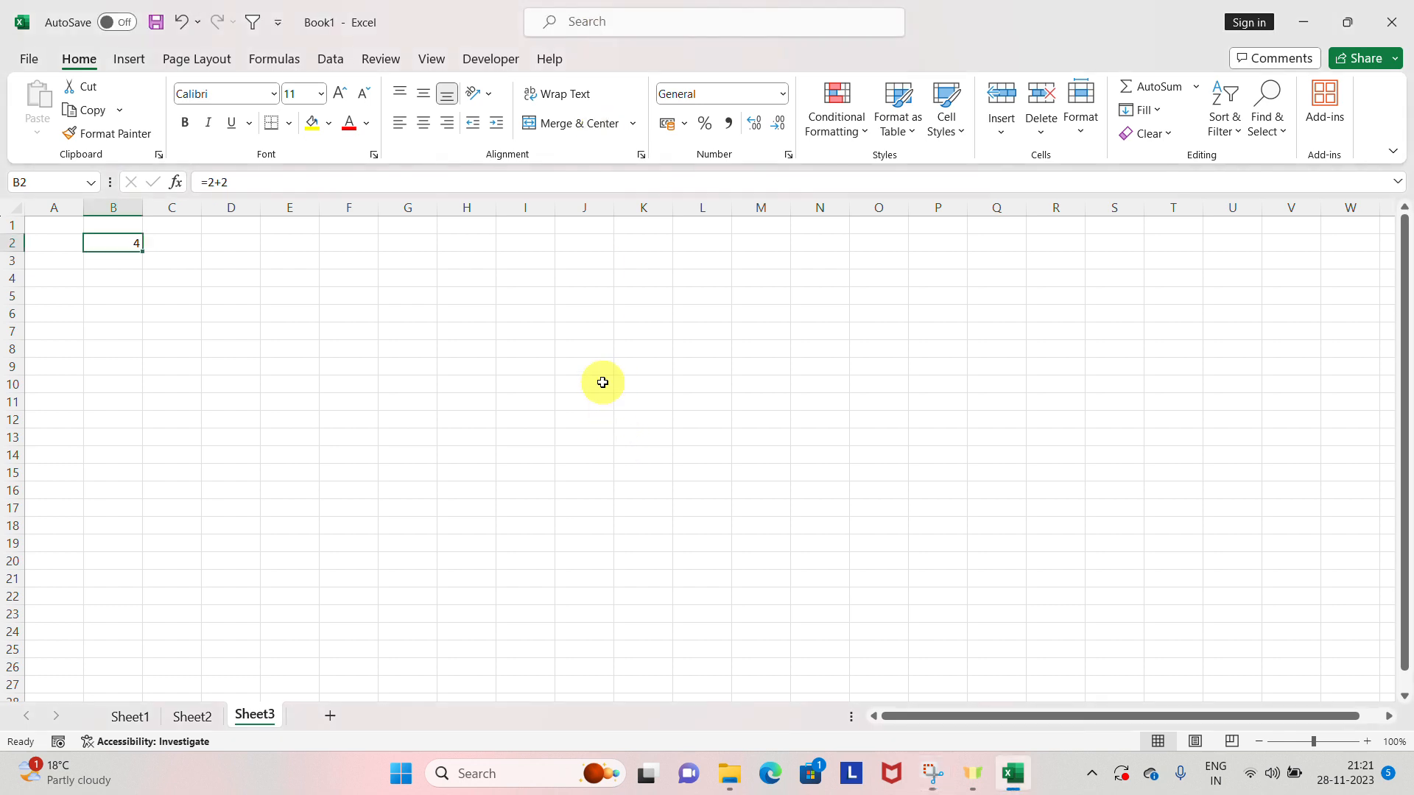
Enter the value 200 in cell F2 and the value 500 in cell F3
click(352, 247)
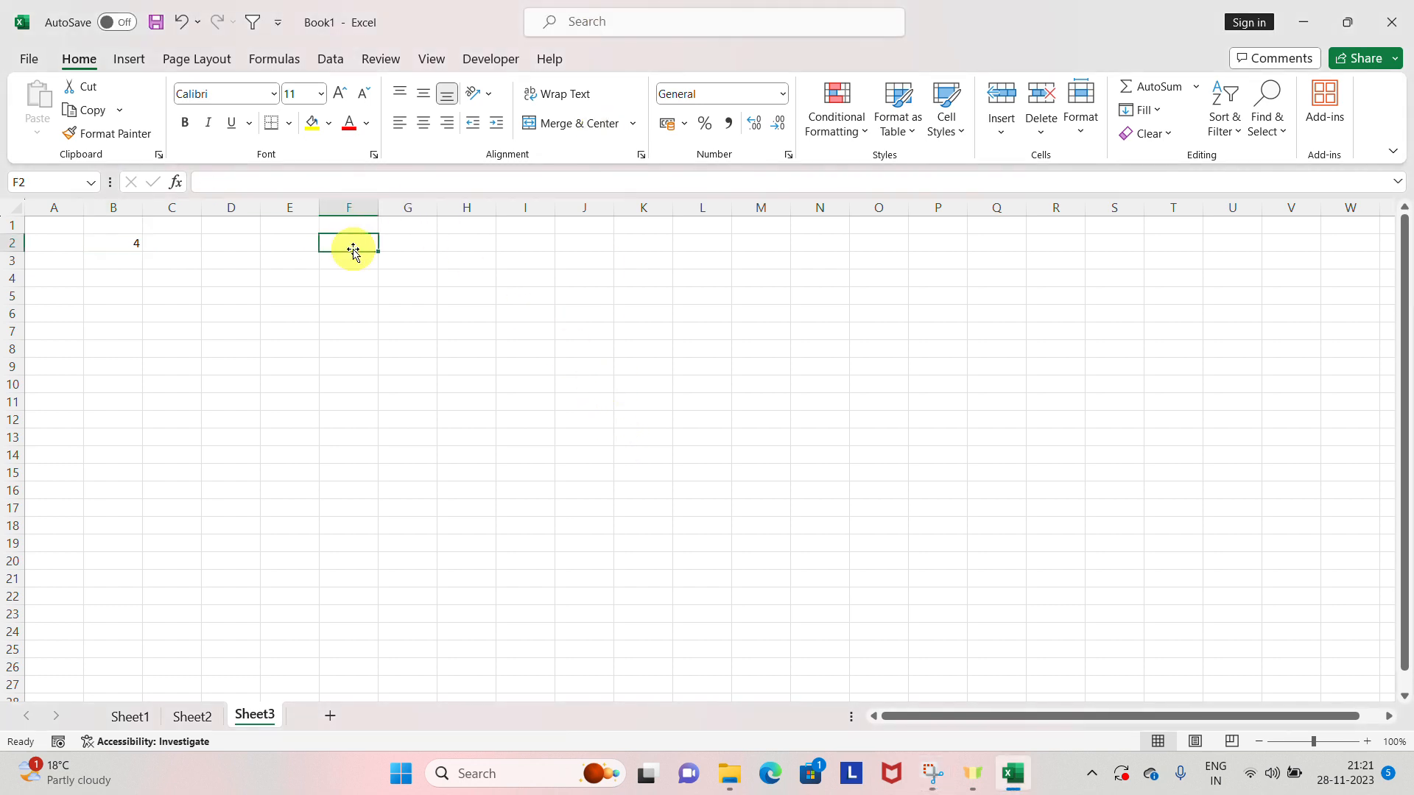
text(200)
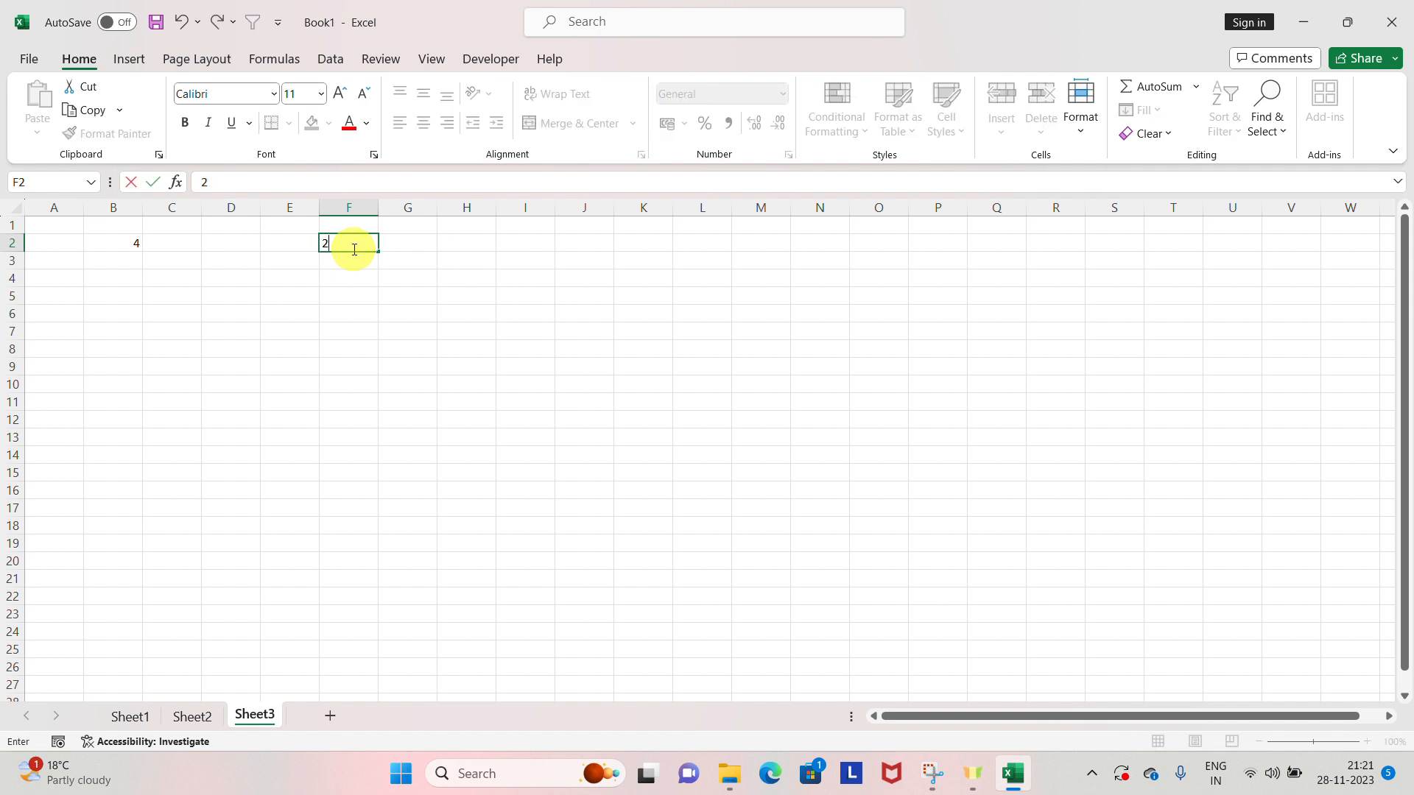
key(Return)
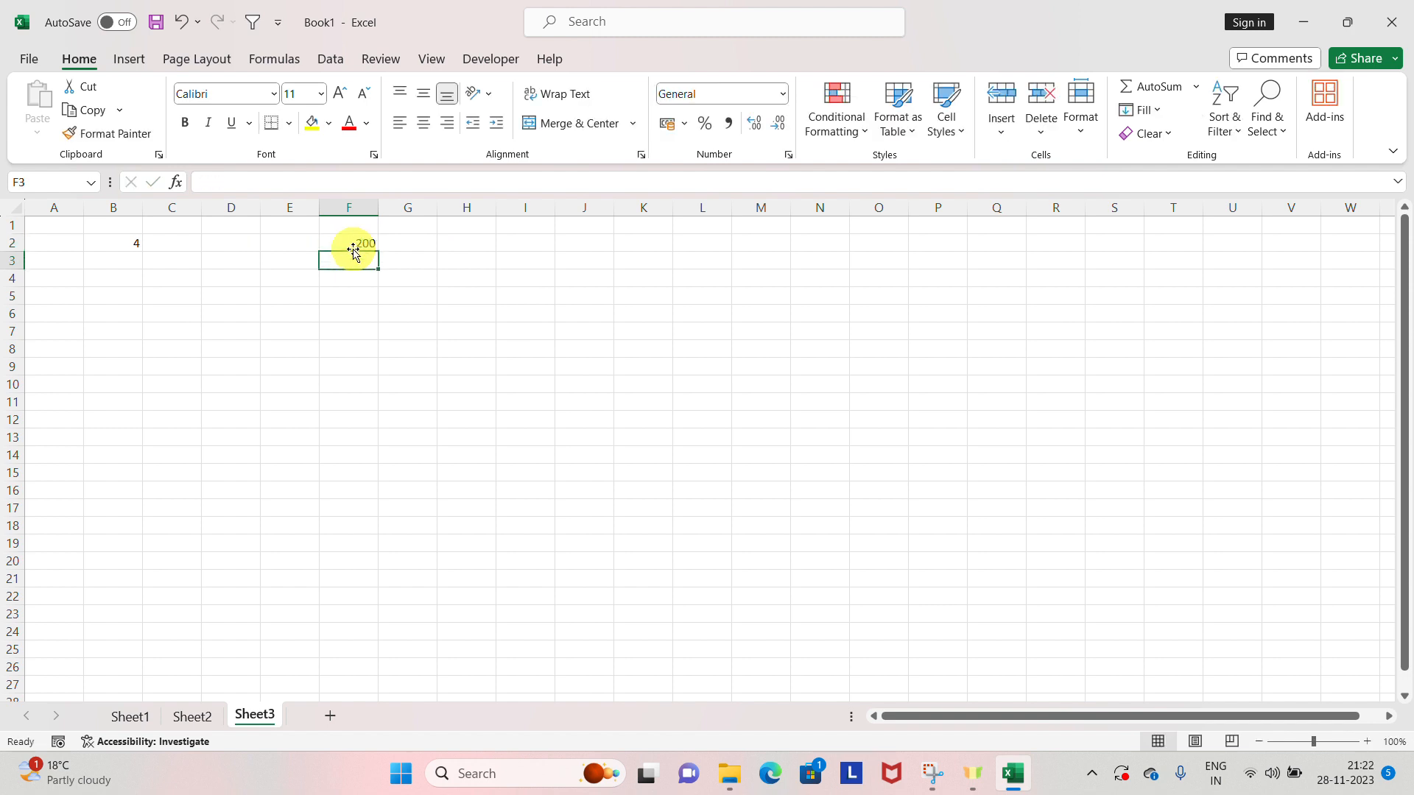
click(350, 240)
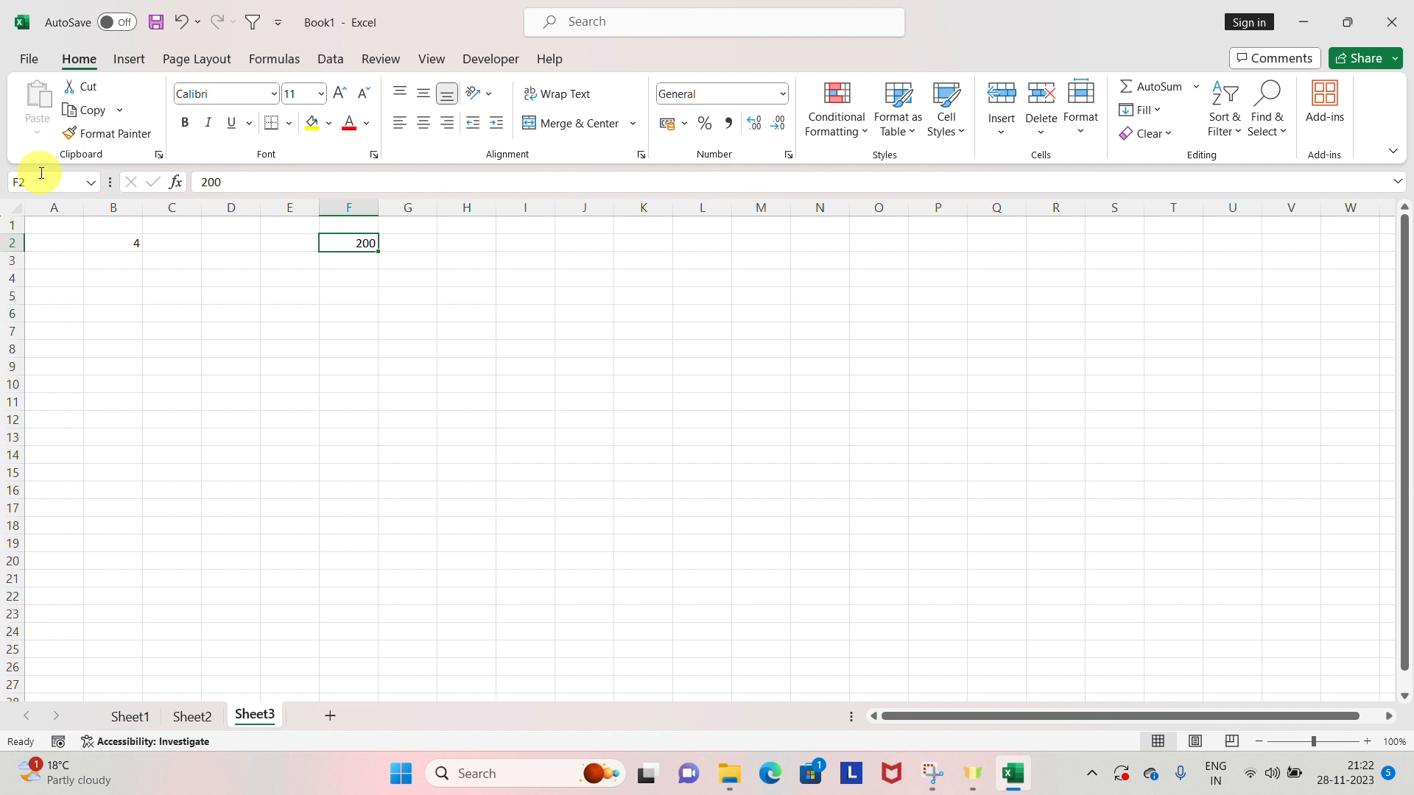
click(363, 258)
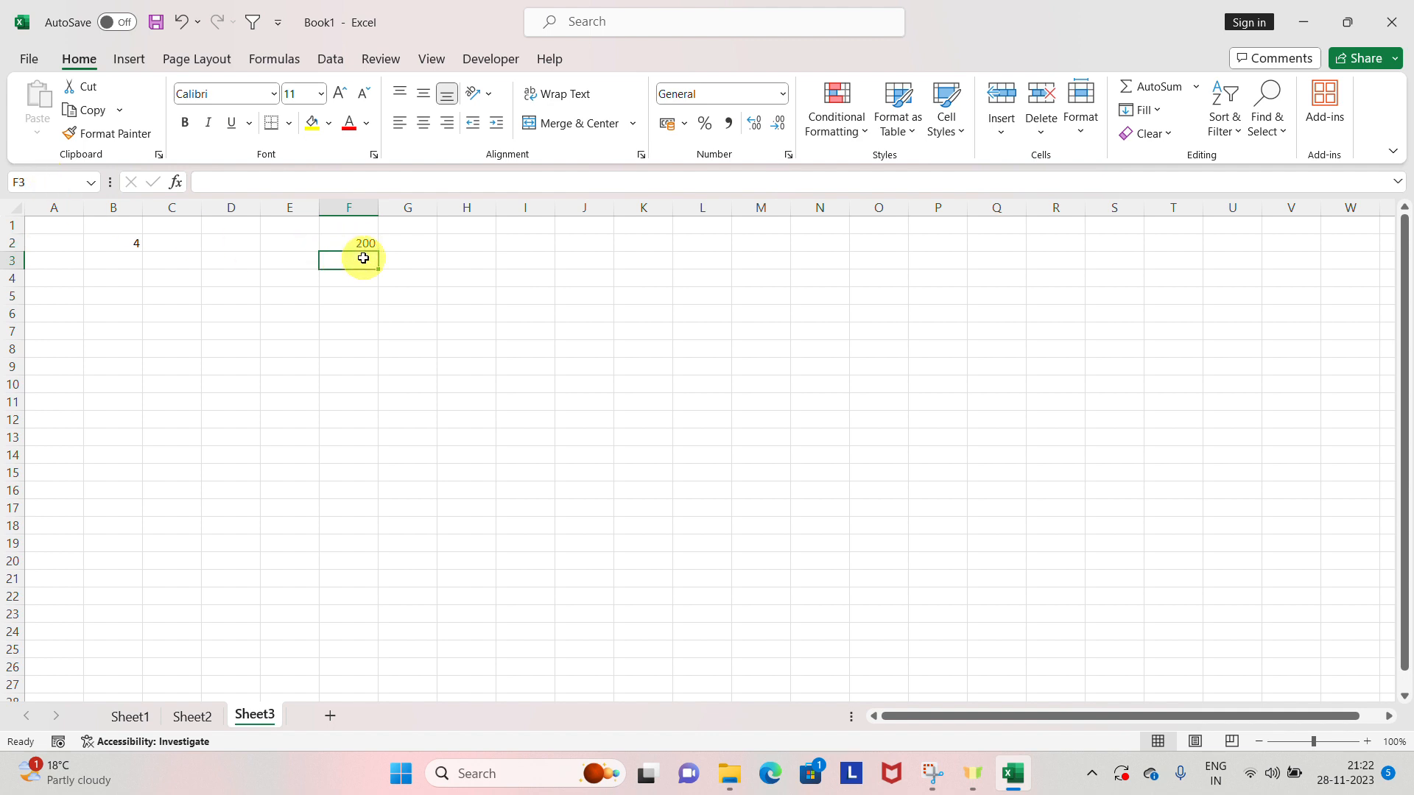
text(500)
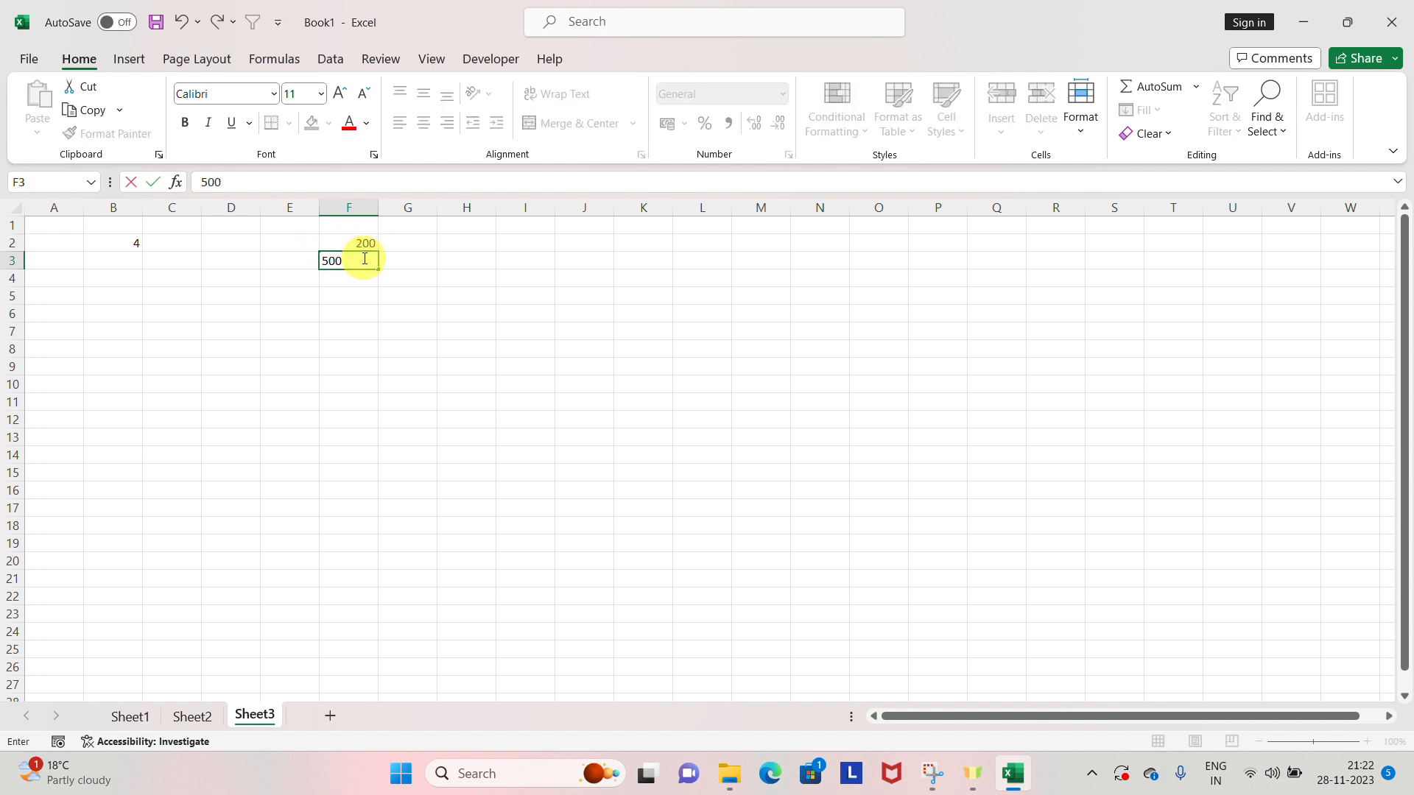
key(Return)
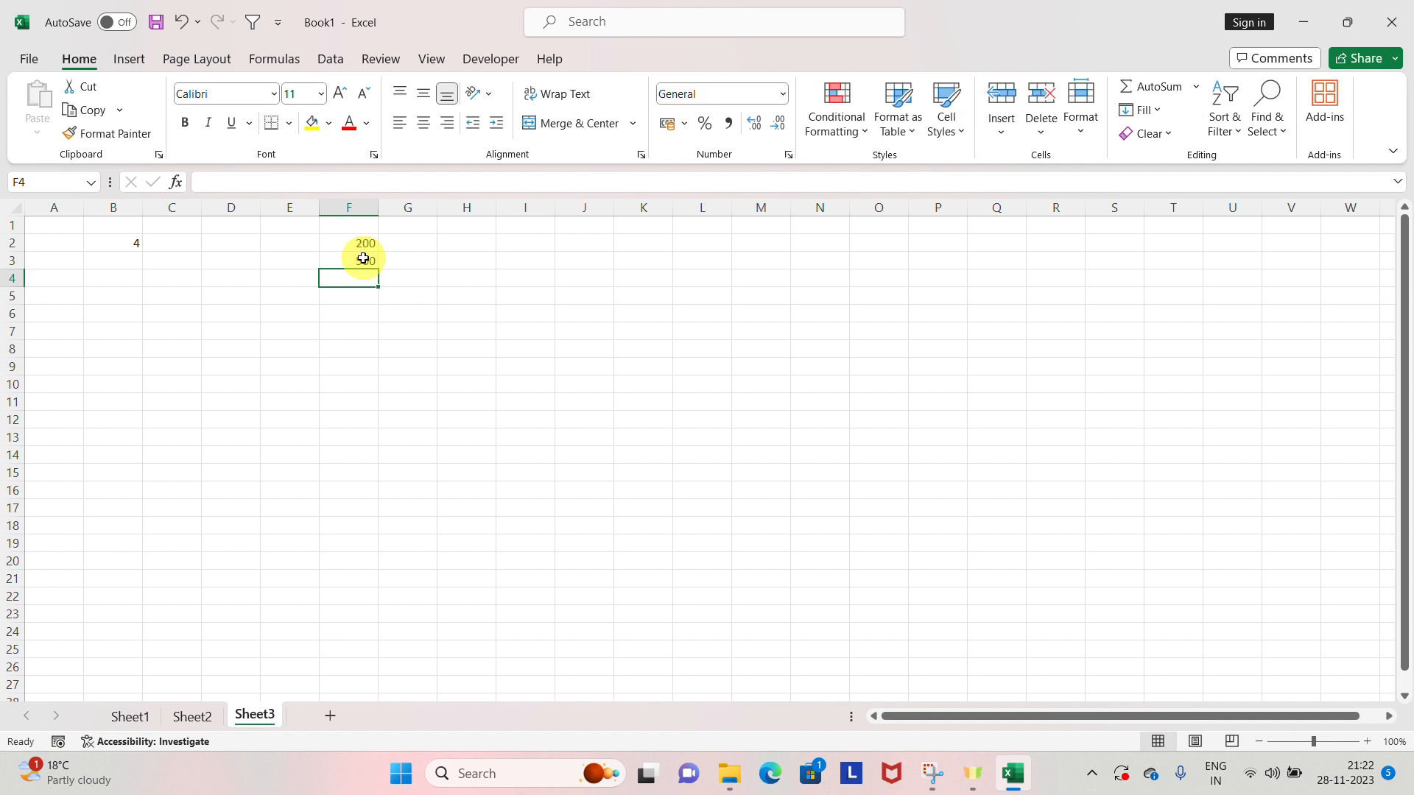
Enter the formula =F2+F3 in cell F4 and reselect that cell to show its formula
text(=)
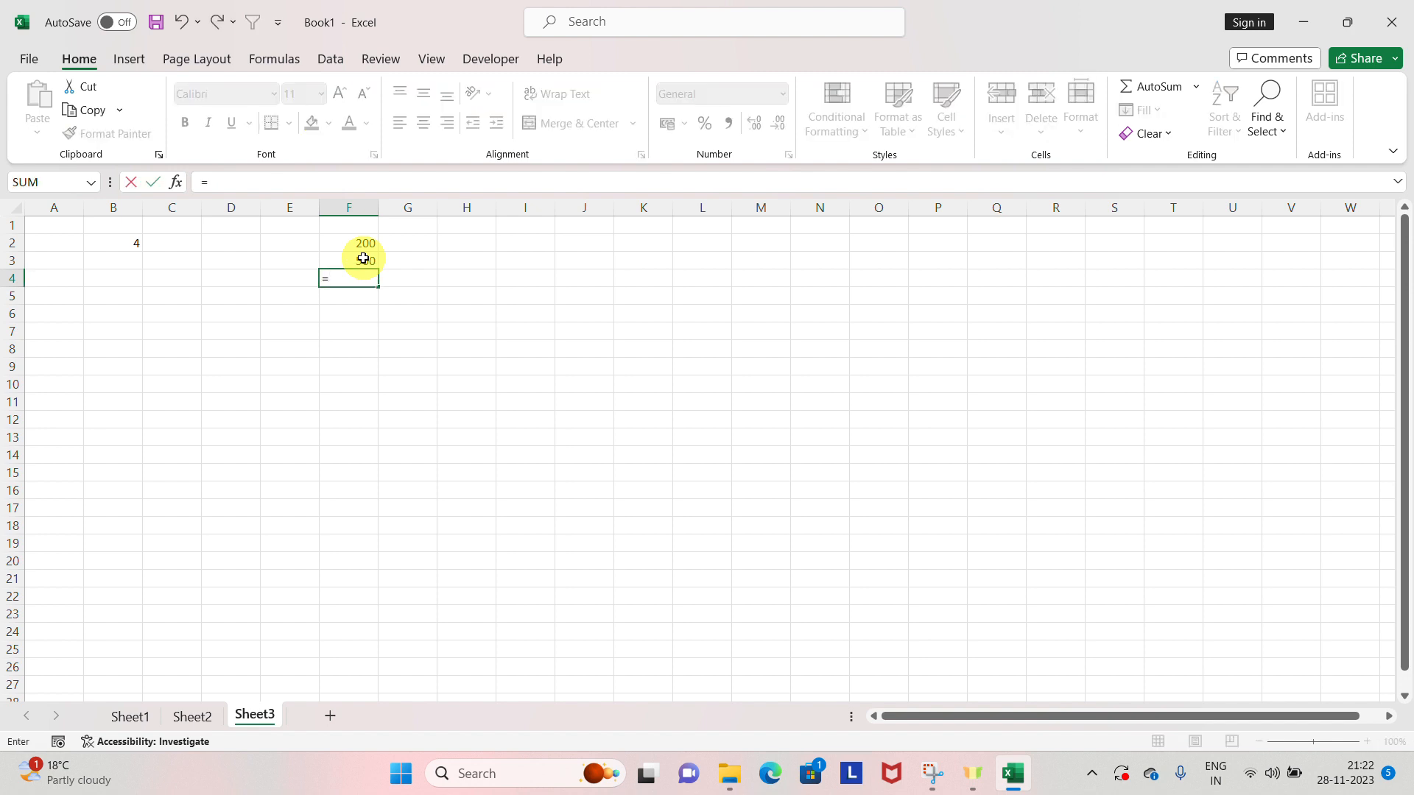
click(361, 244)
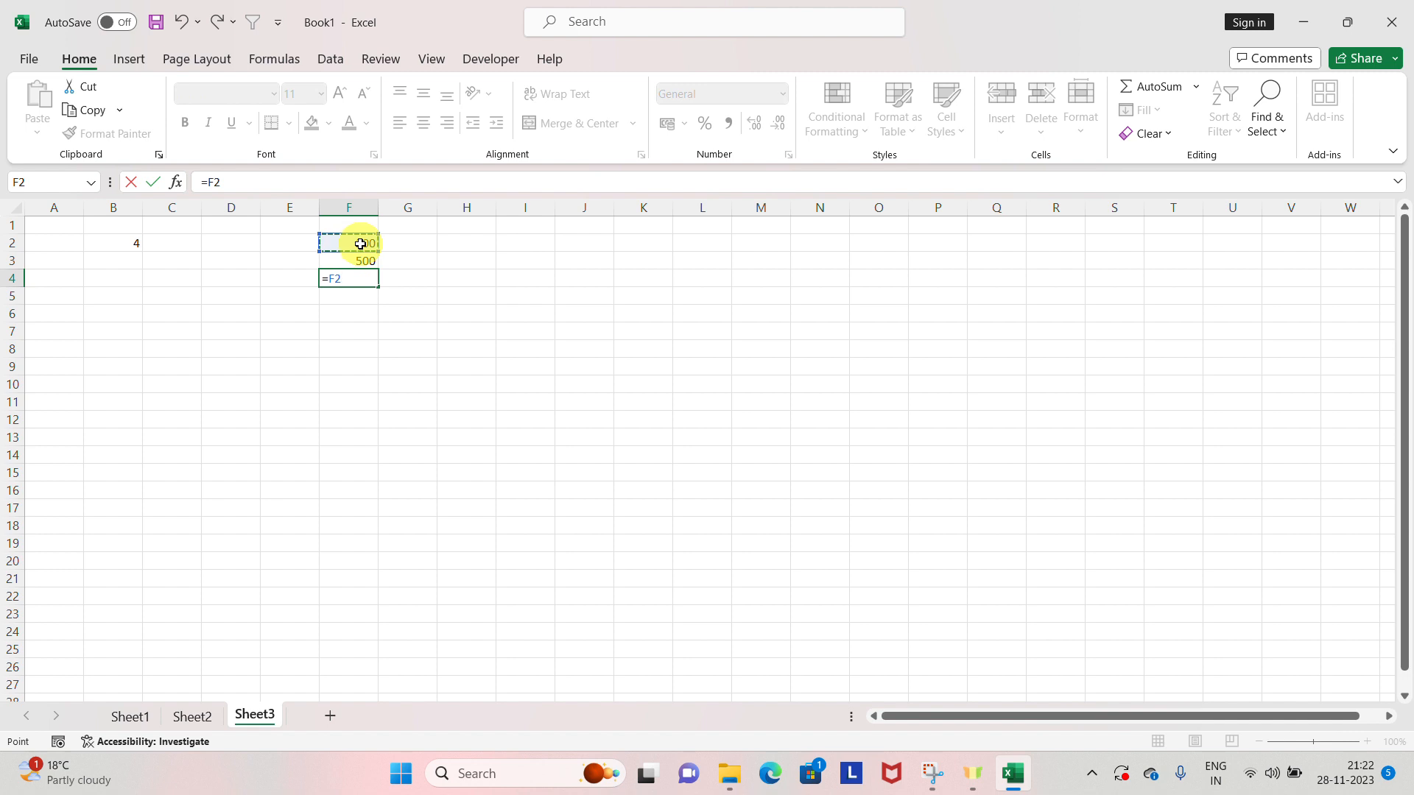
text(+)
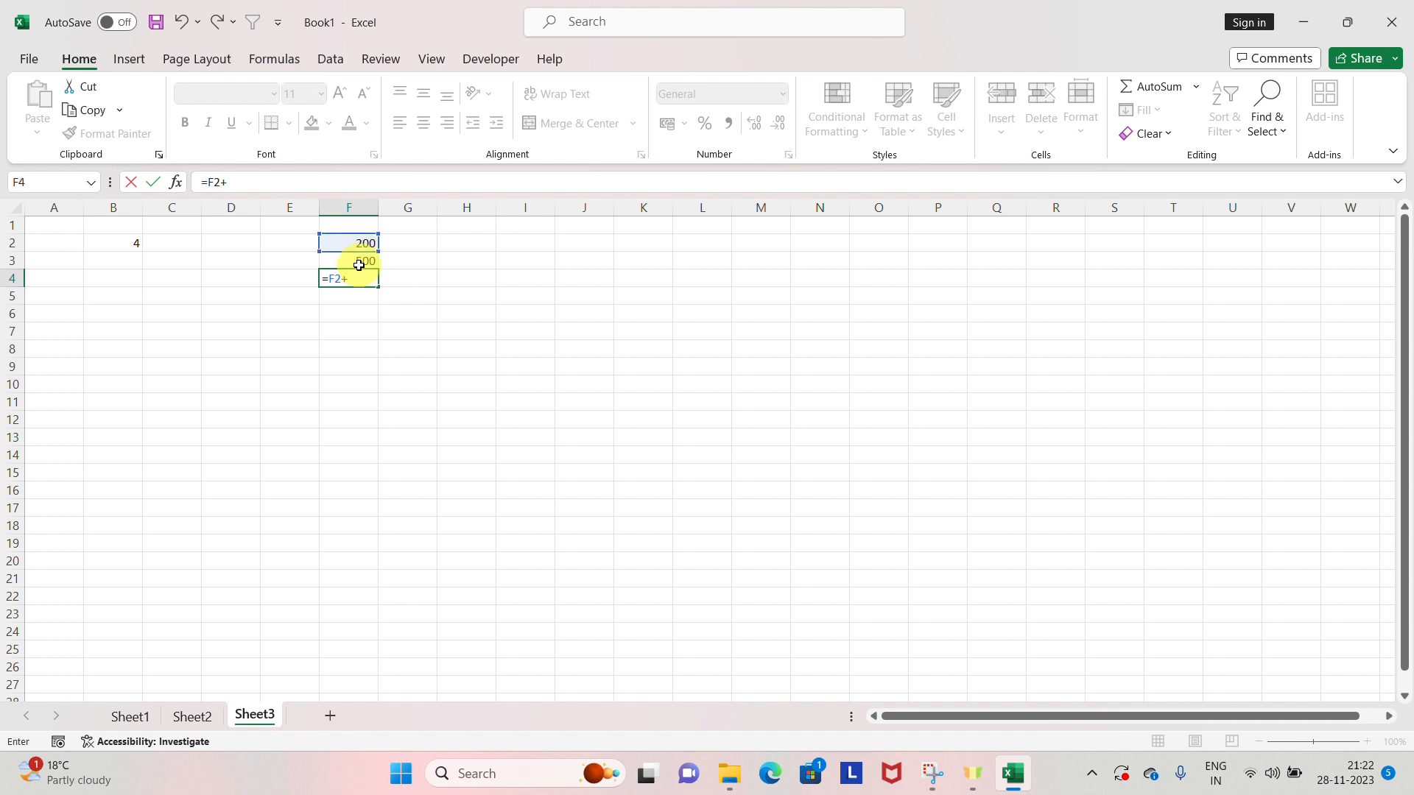
click(359, 265)
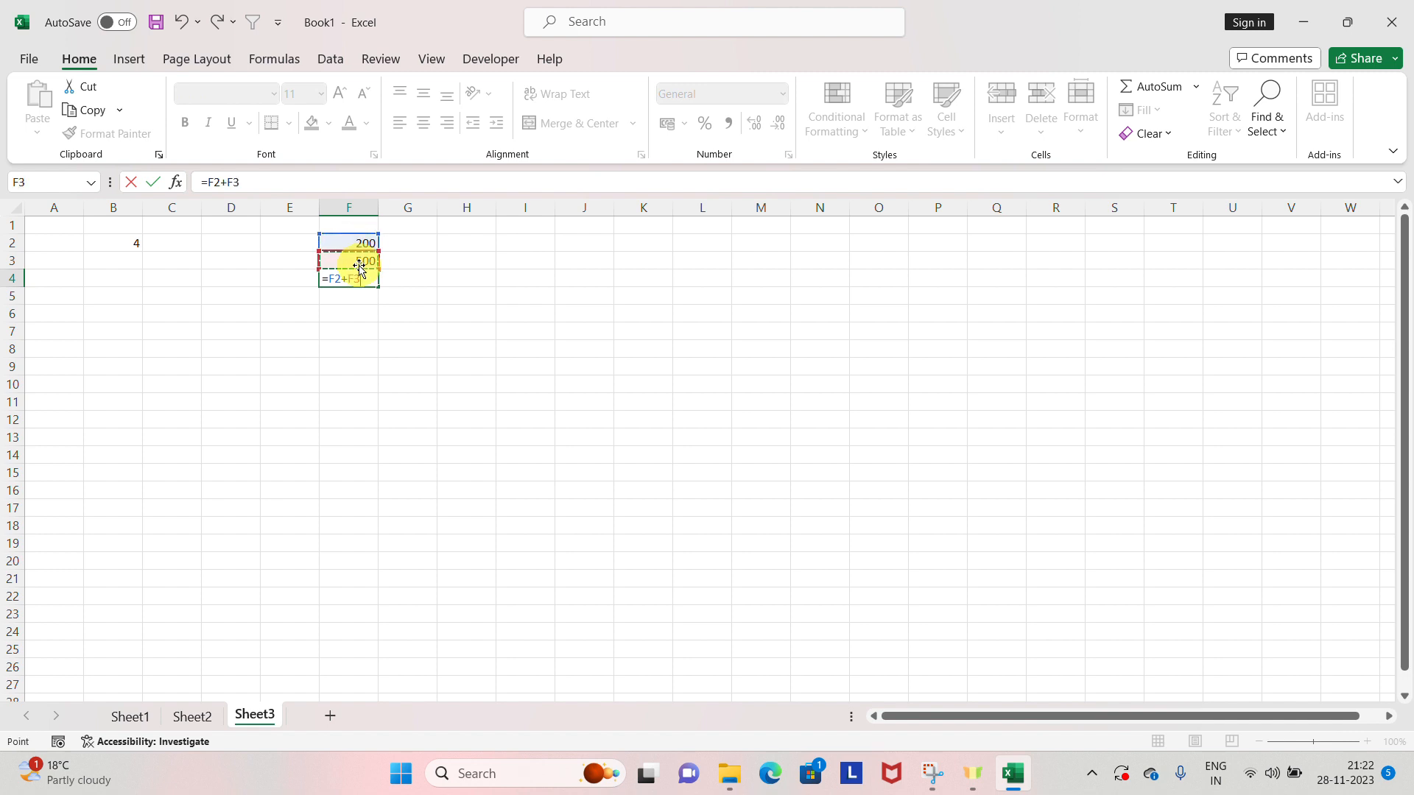
key(Return)
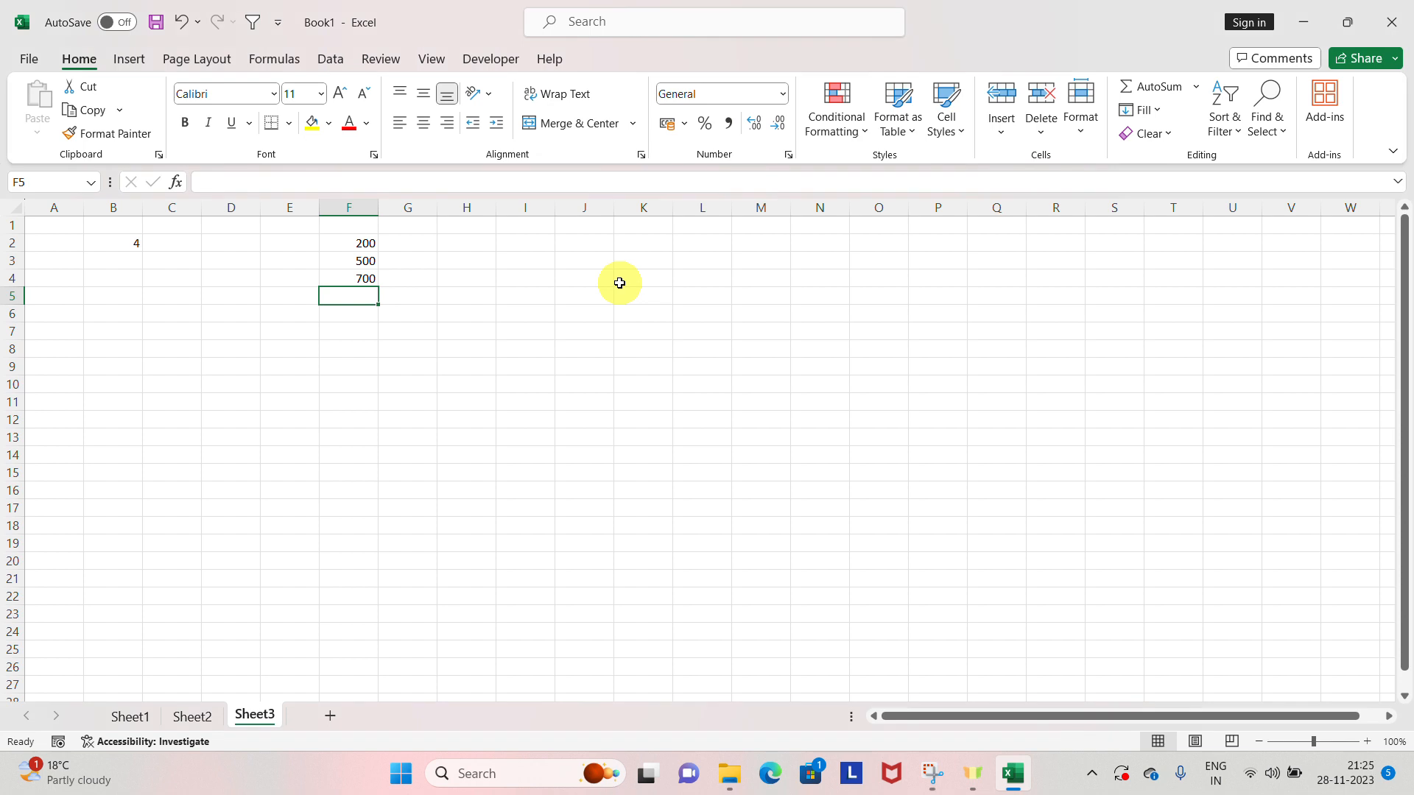
key(Up)
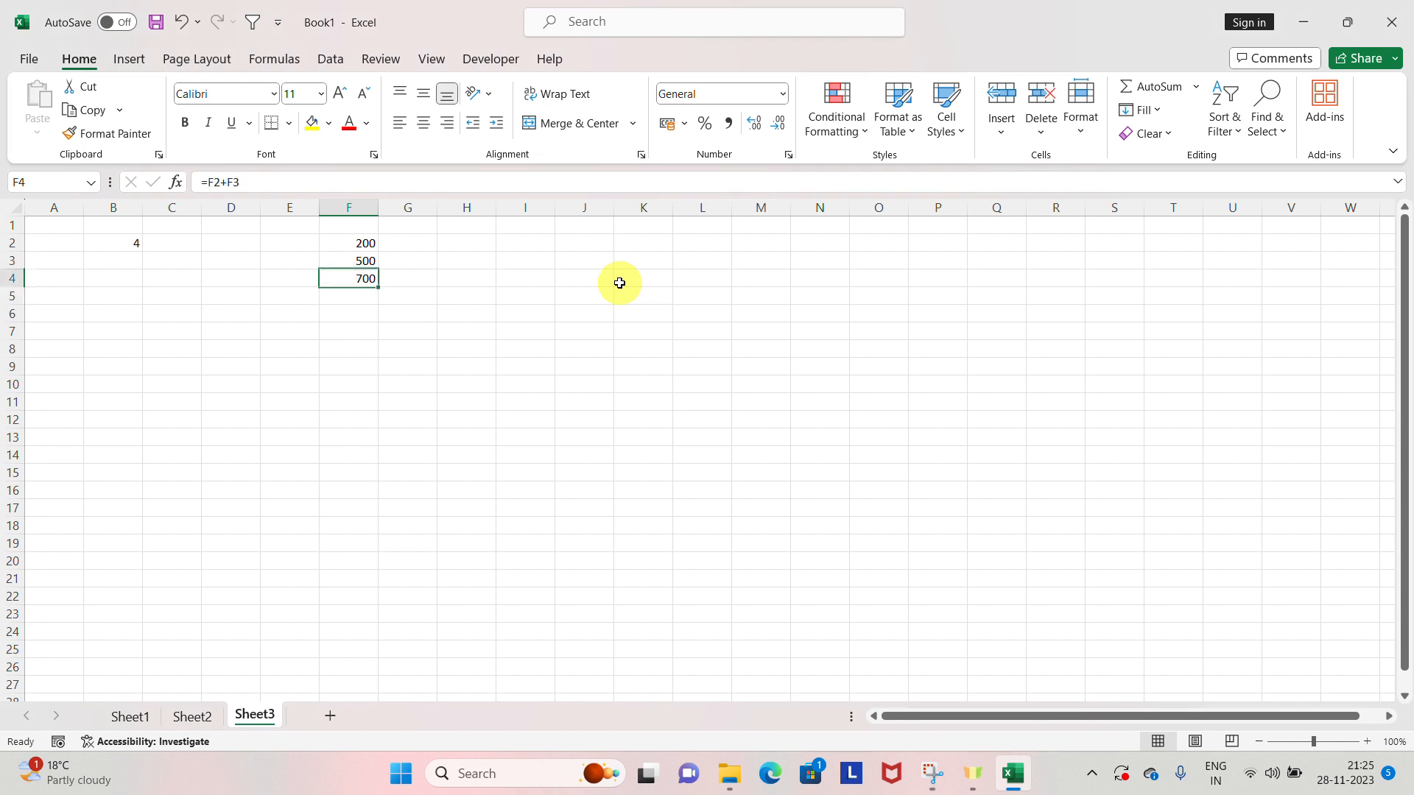
key(Right)
key(Right)
key(Up)
key(Up)
key(Up)
key(Left)
key(Down)
key(Right)
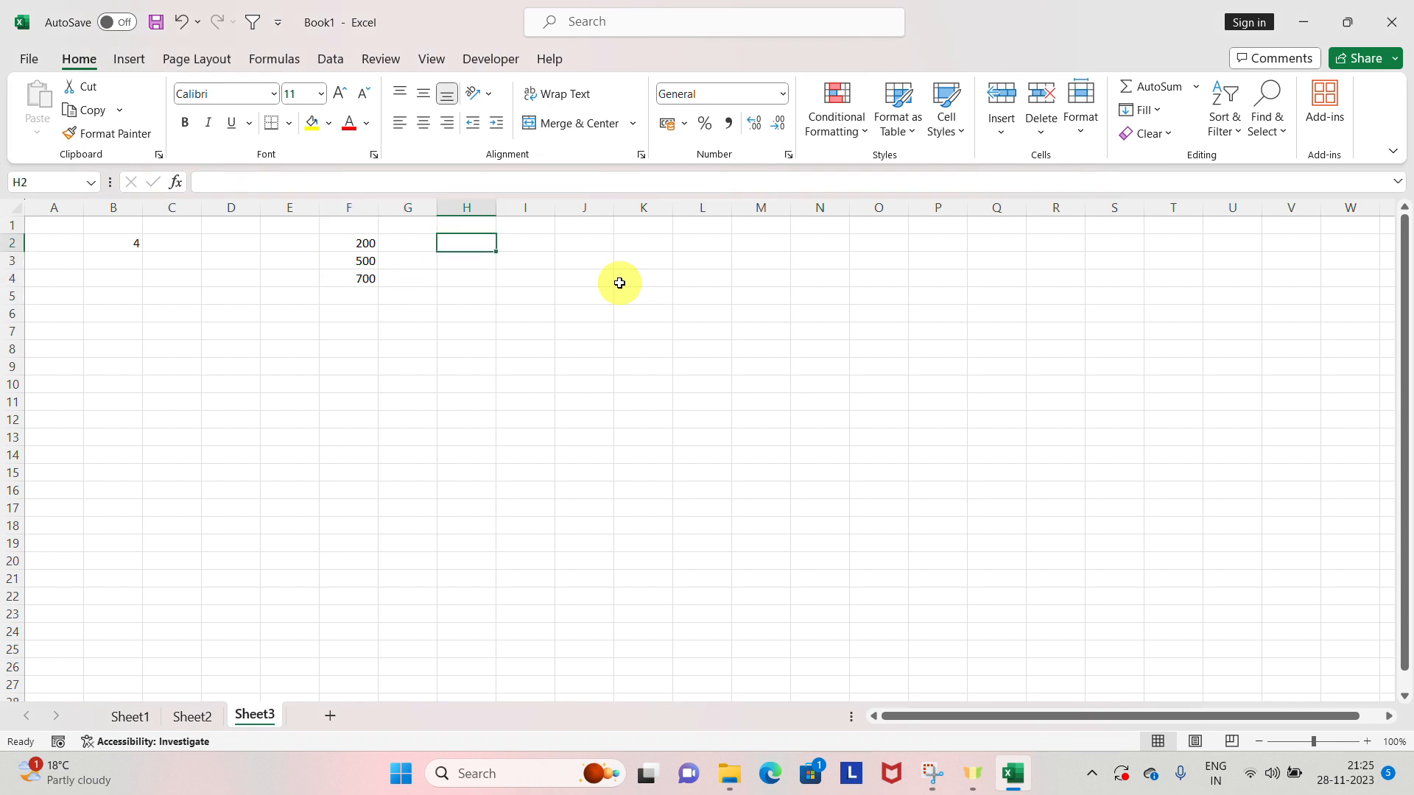
text(=)
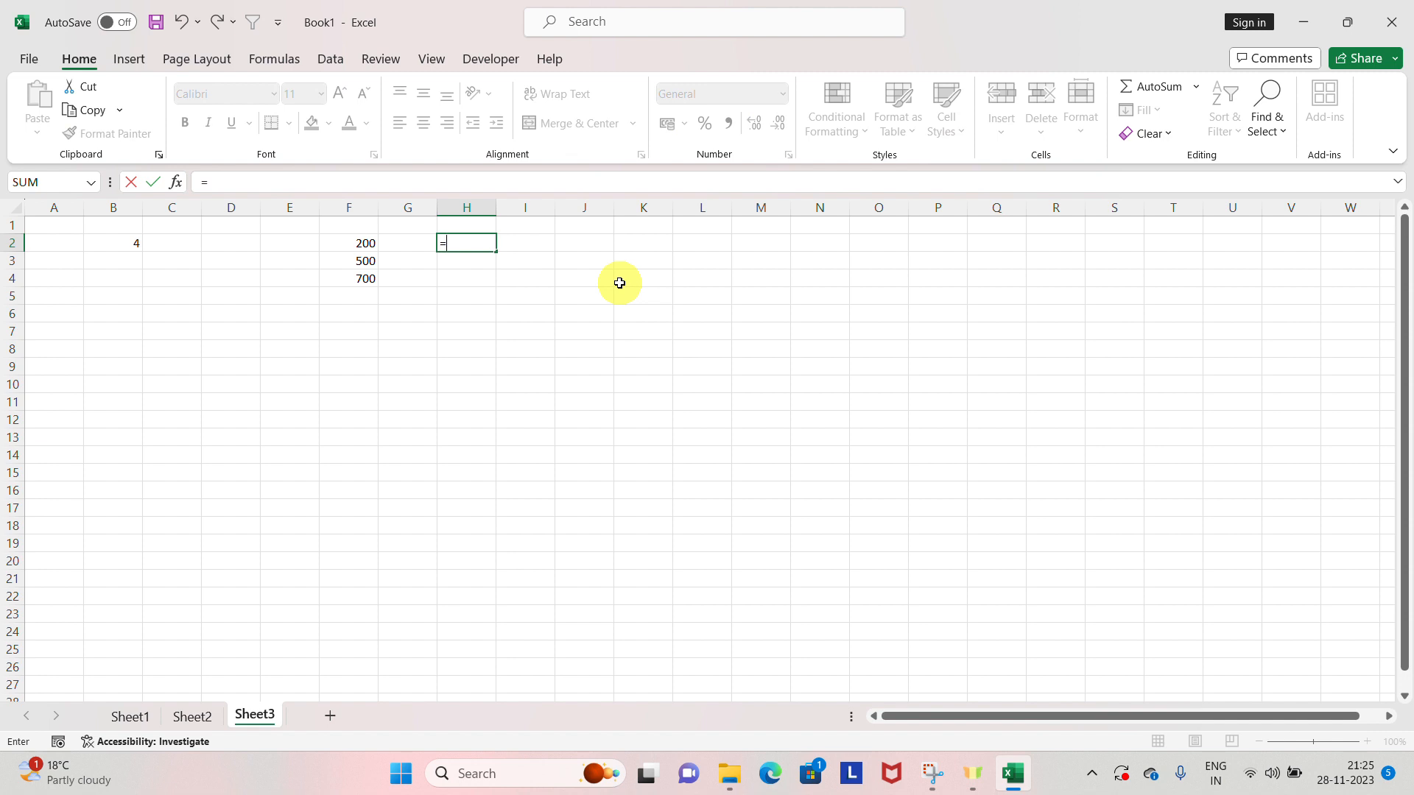
text(`)
key(Return)
key(Escape)
key(Escape)
Return to cell F4, clear its content and enter the subtraction formula =F3-F2
key(Down)
key(Left)
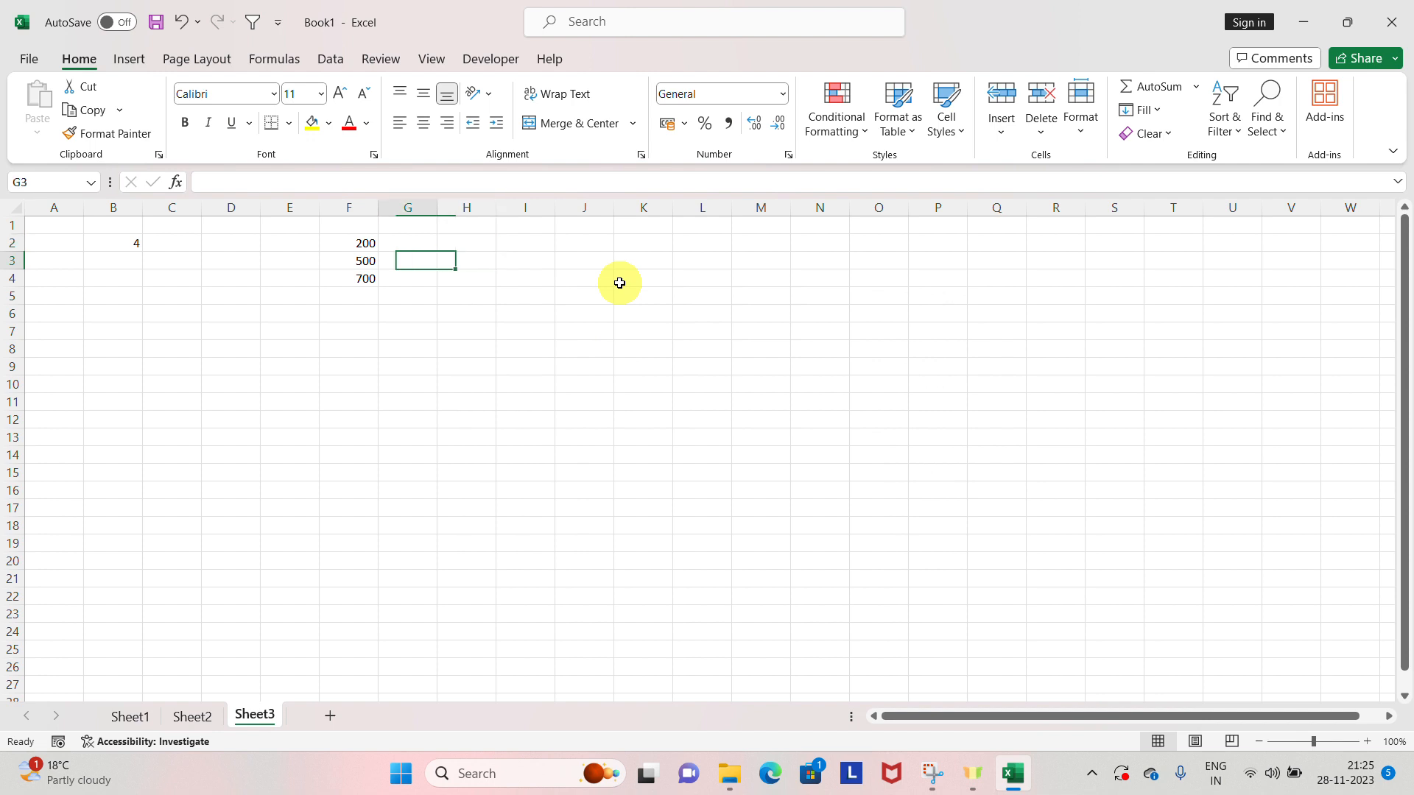
key(Left)
key(Down)
key(Right)
key(Up)
key(Left)
key(Down)
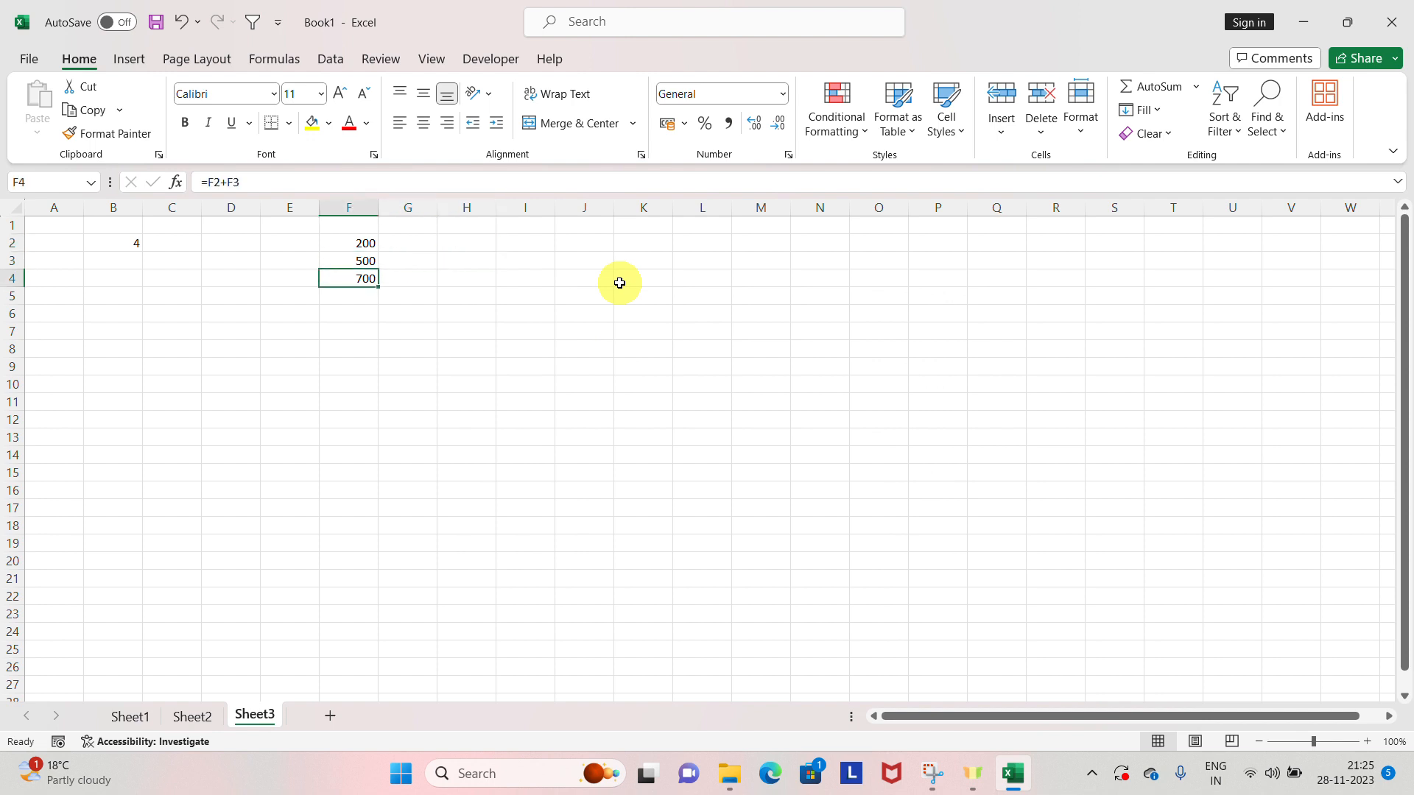
key(Delete)
text(=)
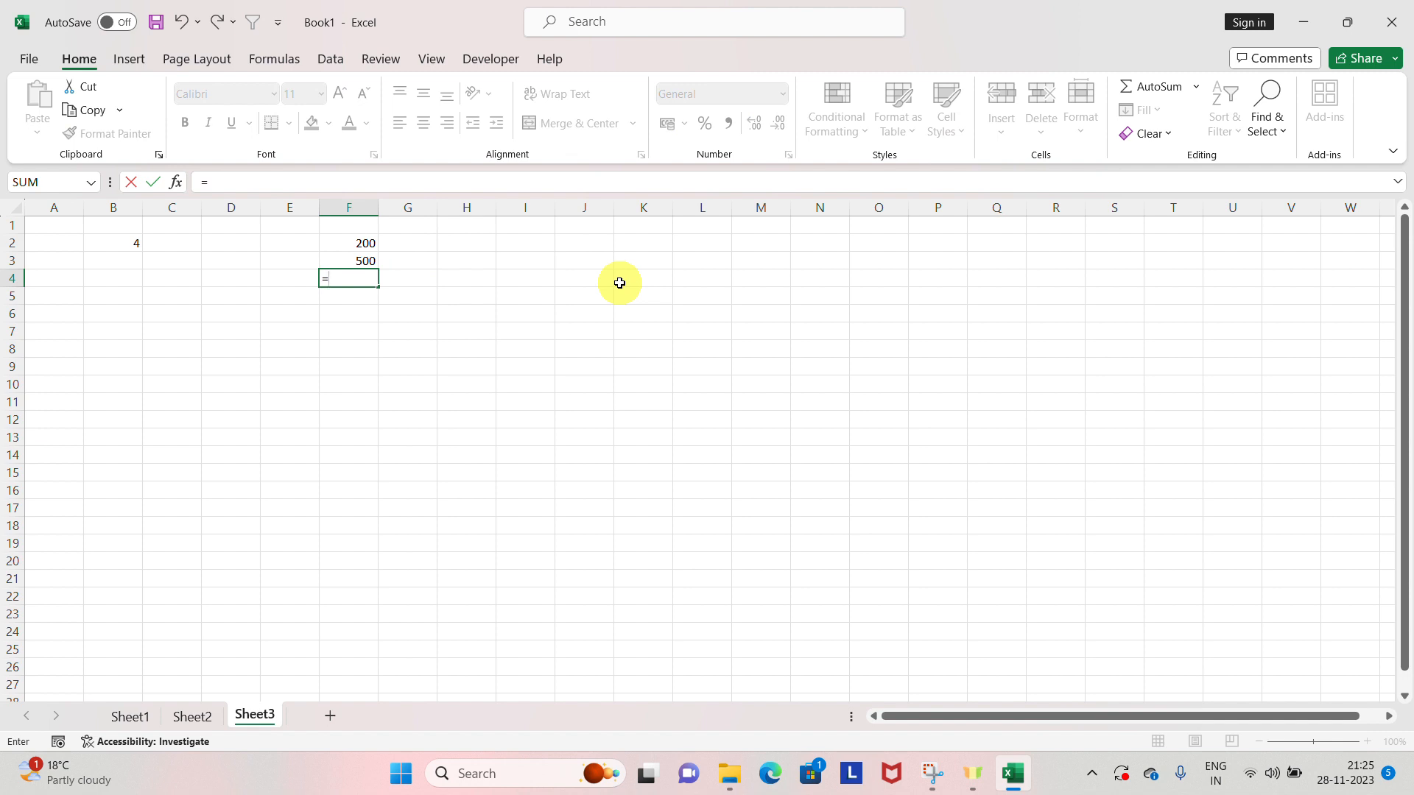
key(Up)
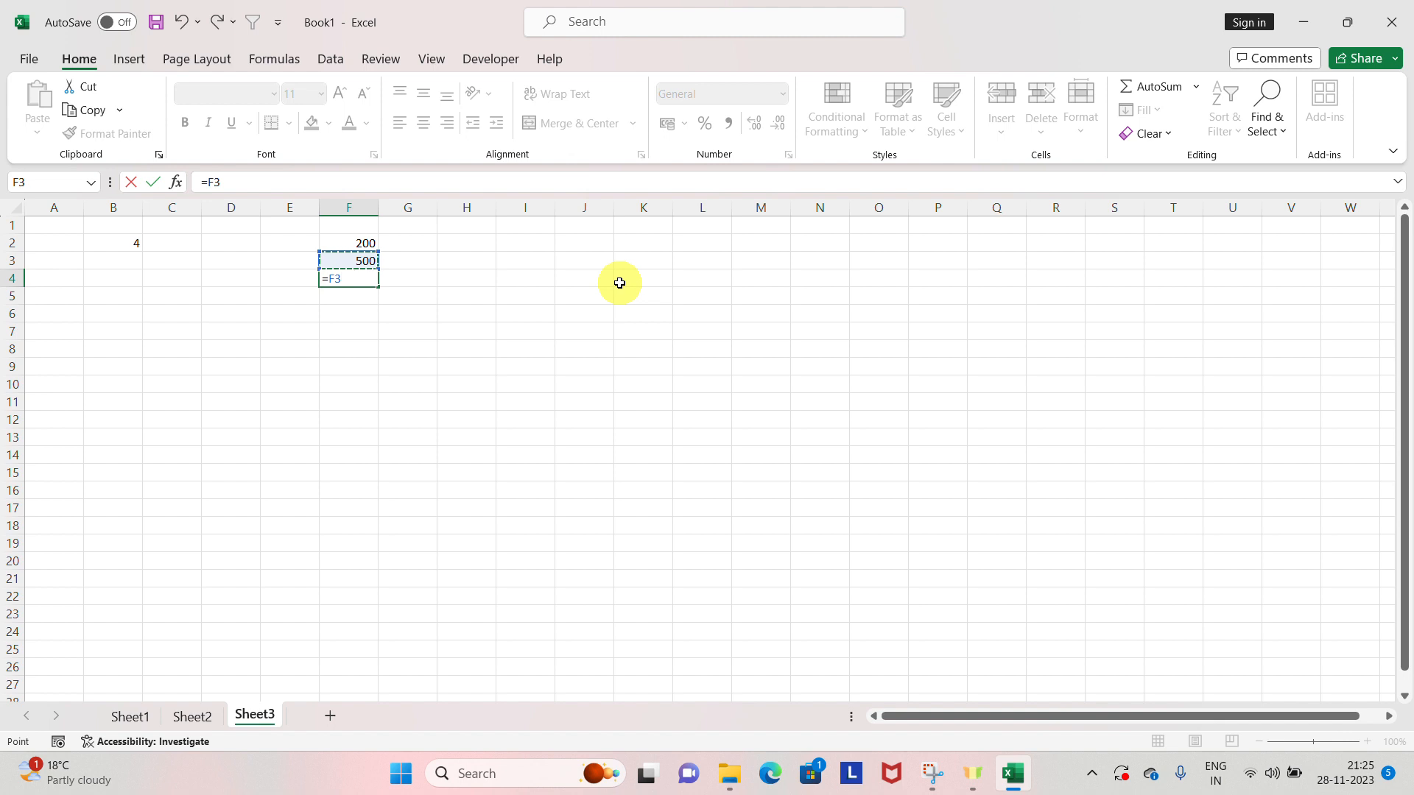
text(-)
key(Up)
key(Up)
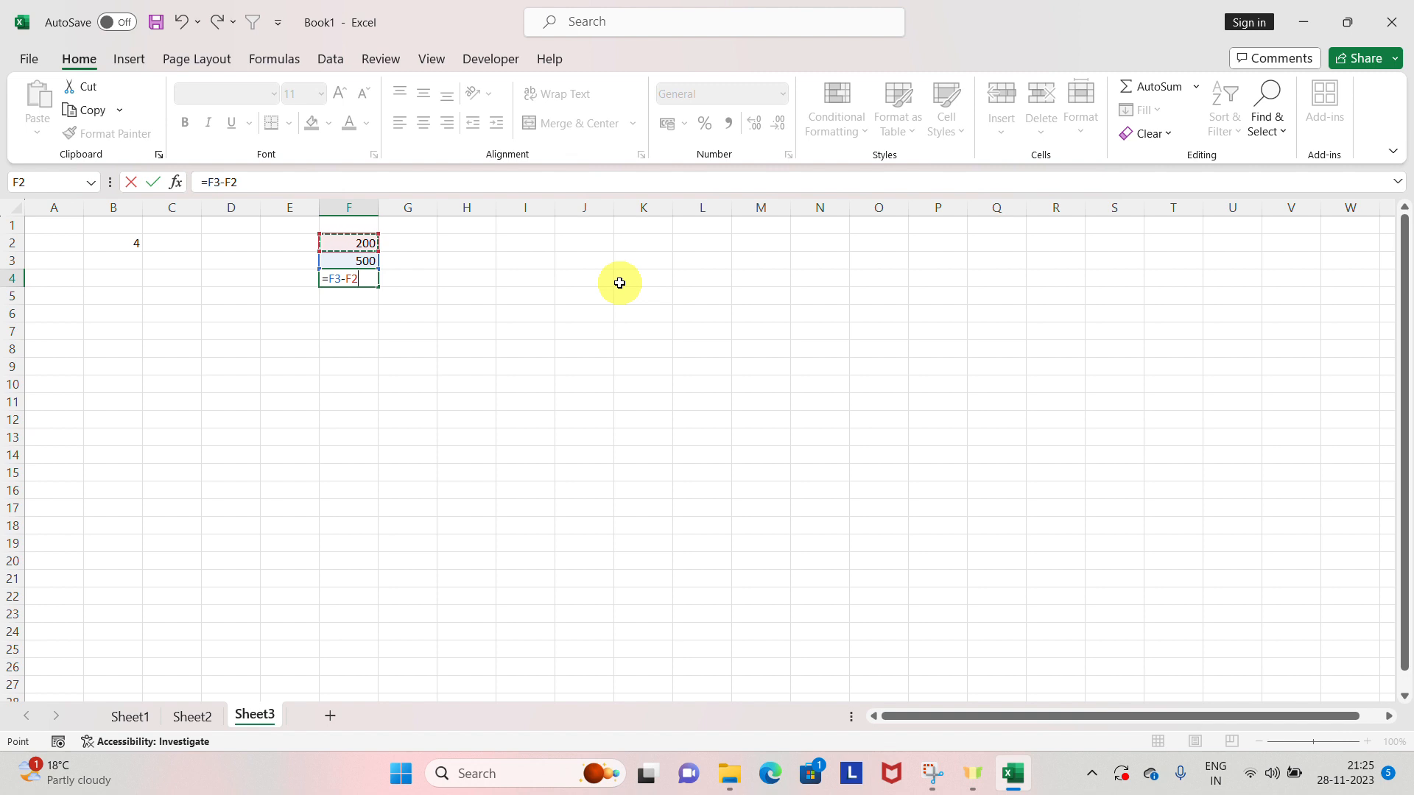
key(Return)
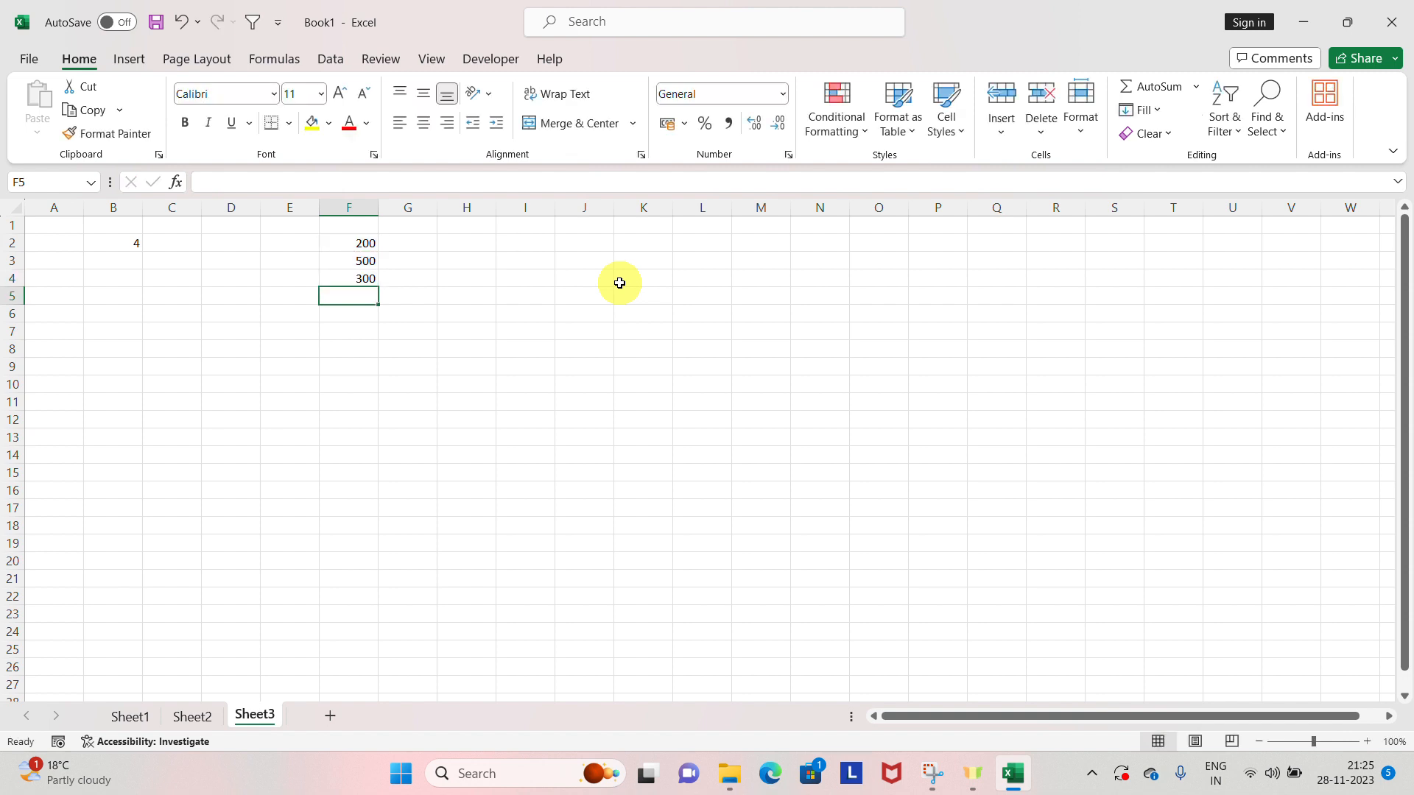
key(Up)
key(Down)
key(Down)
key(Down)
key(Up)
key(Up)
key(Right)
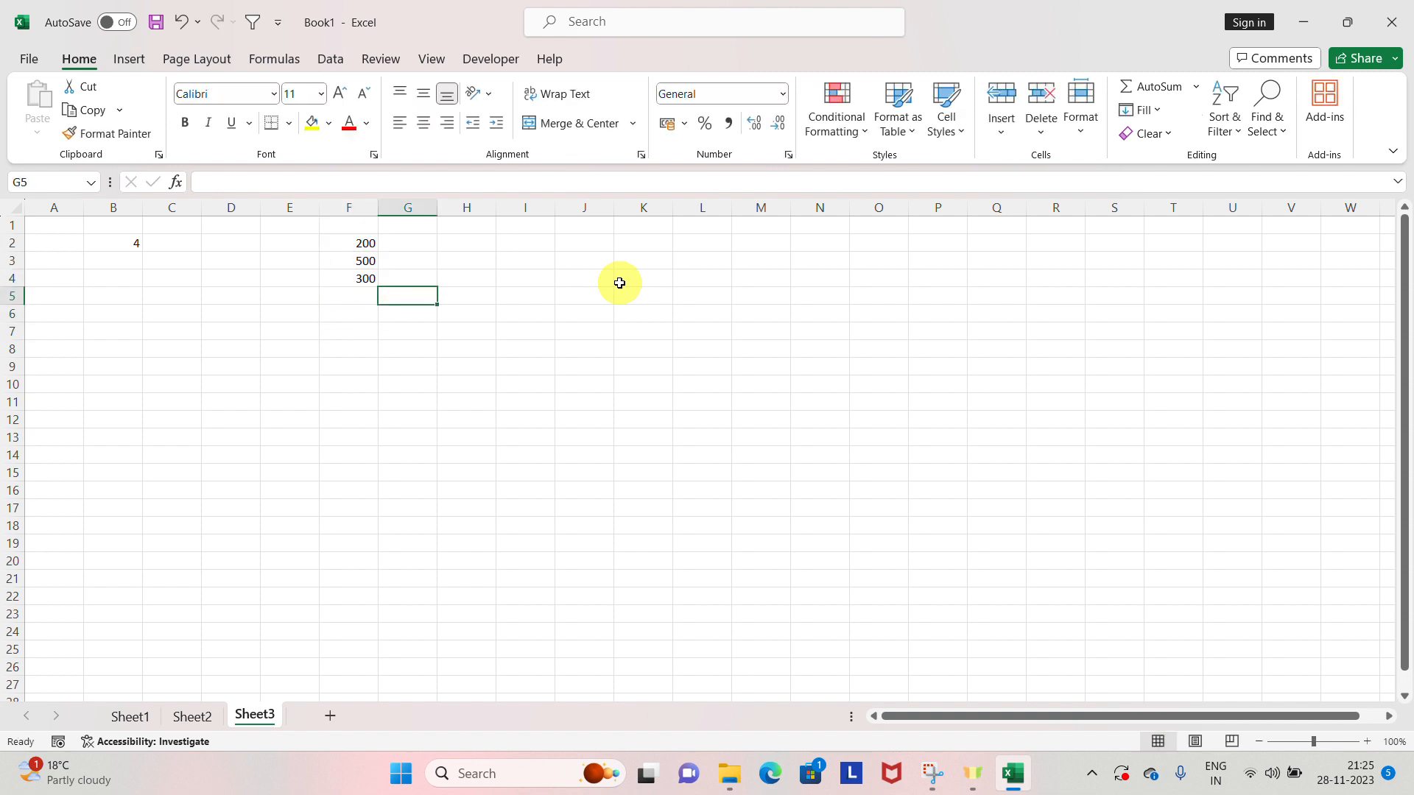
key(Up)
key(Up)
key(Right)
key(Down)
key(Down)
key(Up)
key(Right)
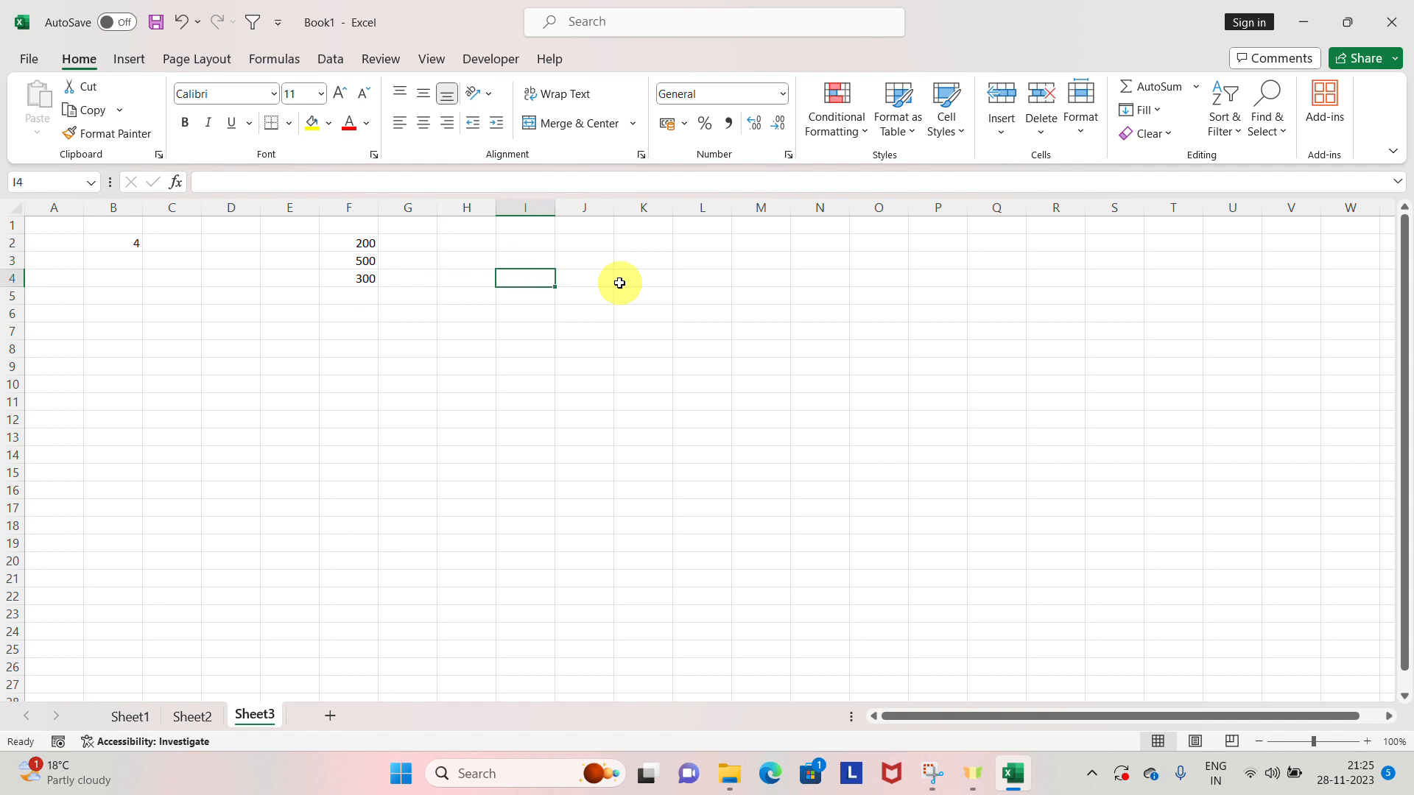
key(Left)
key(Left)
key(Left)
key(Down)
key(Right)
key(Up)
key(Up)
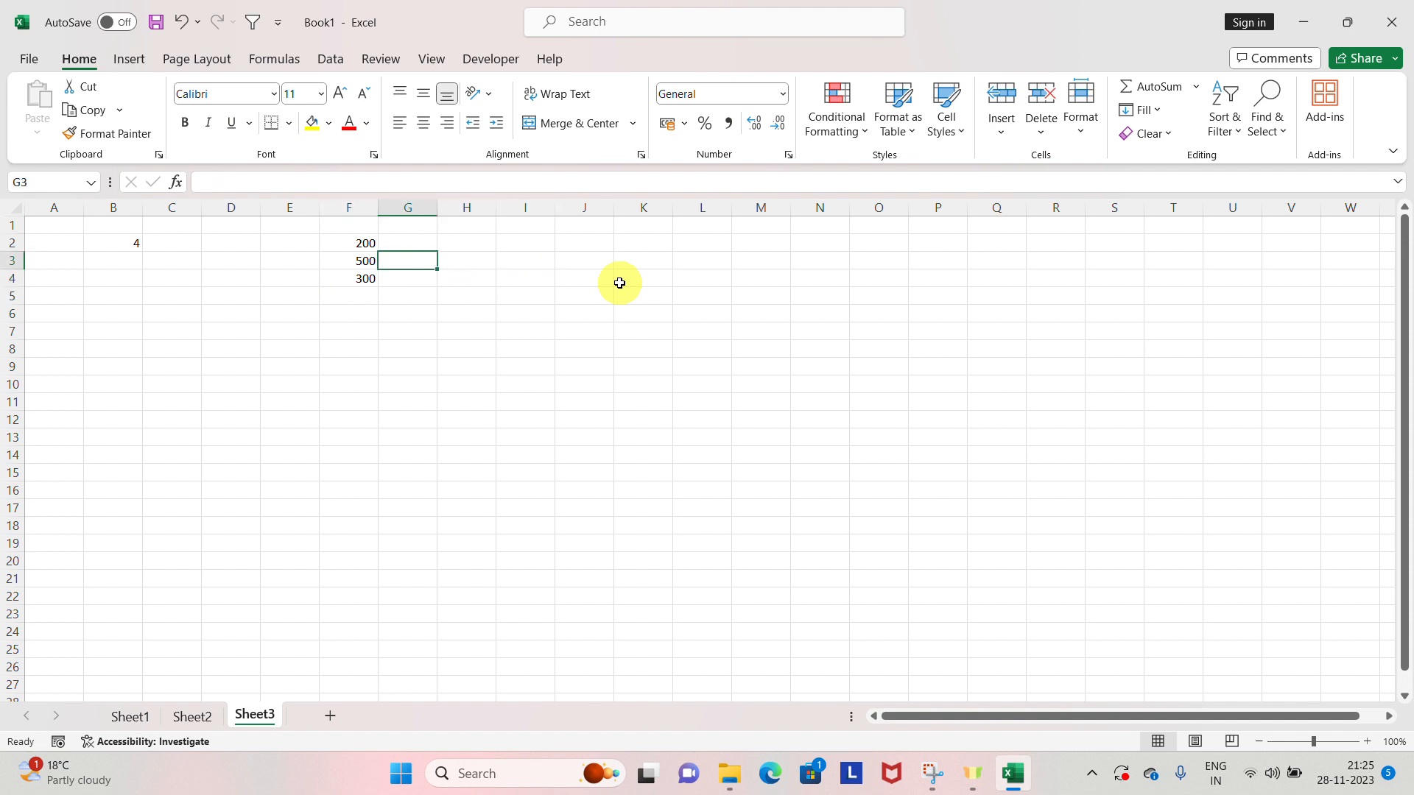
Replace the formula in cell F4 with the multiplication formula =F3*F2
key(Down)
key(Left)
text(=)
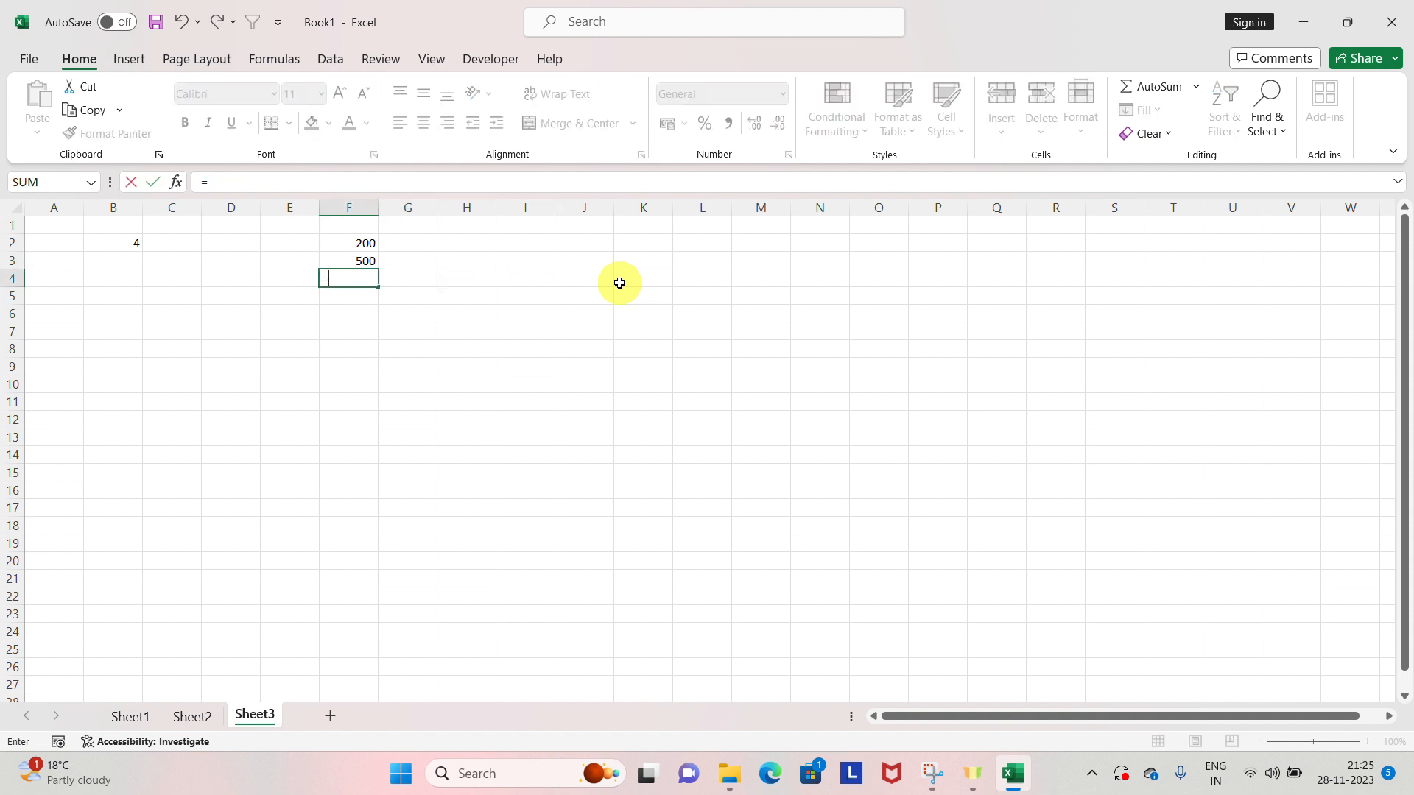
key(Up)
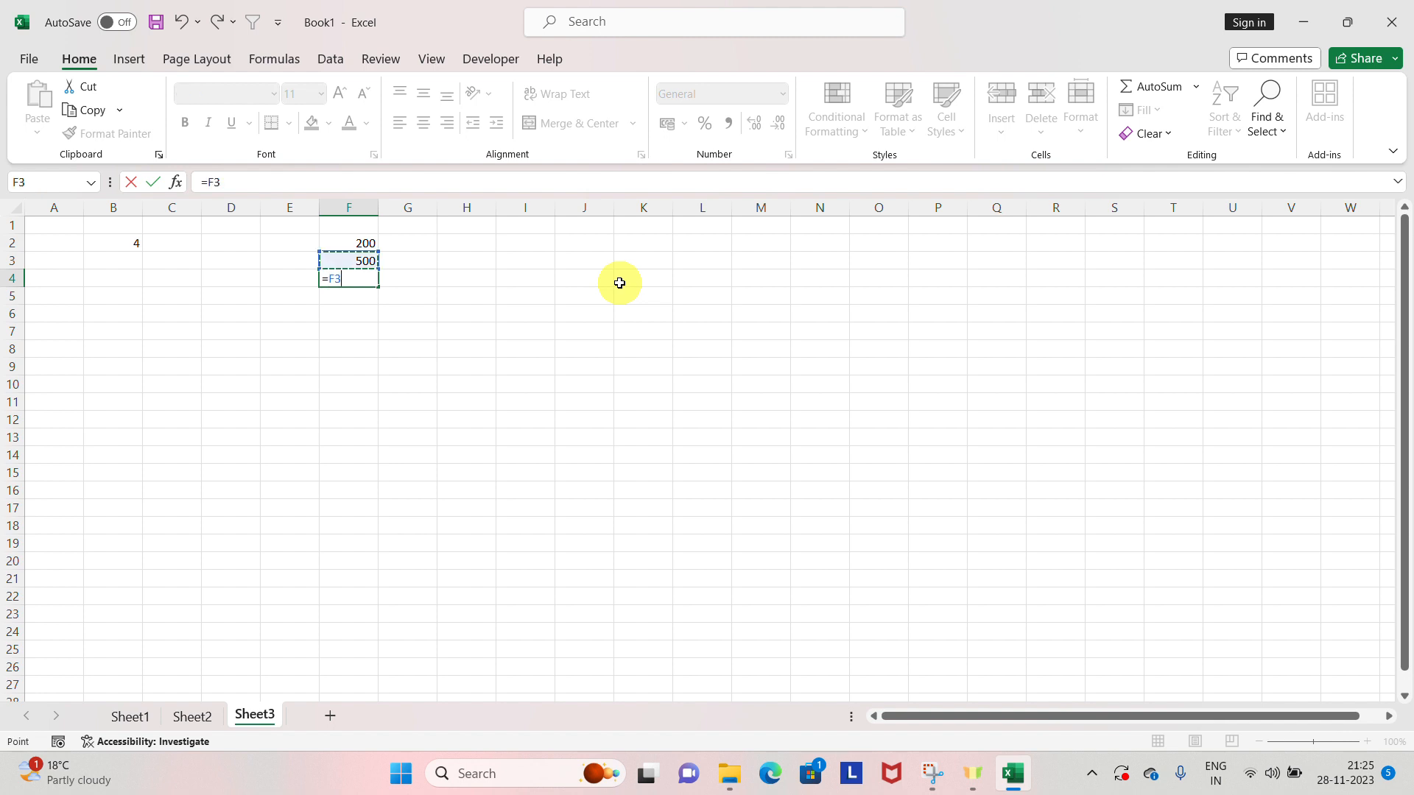
text(*)
key(Up)
key(Up)
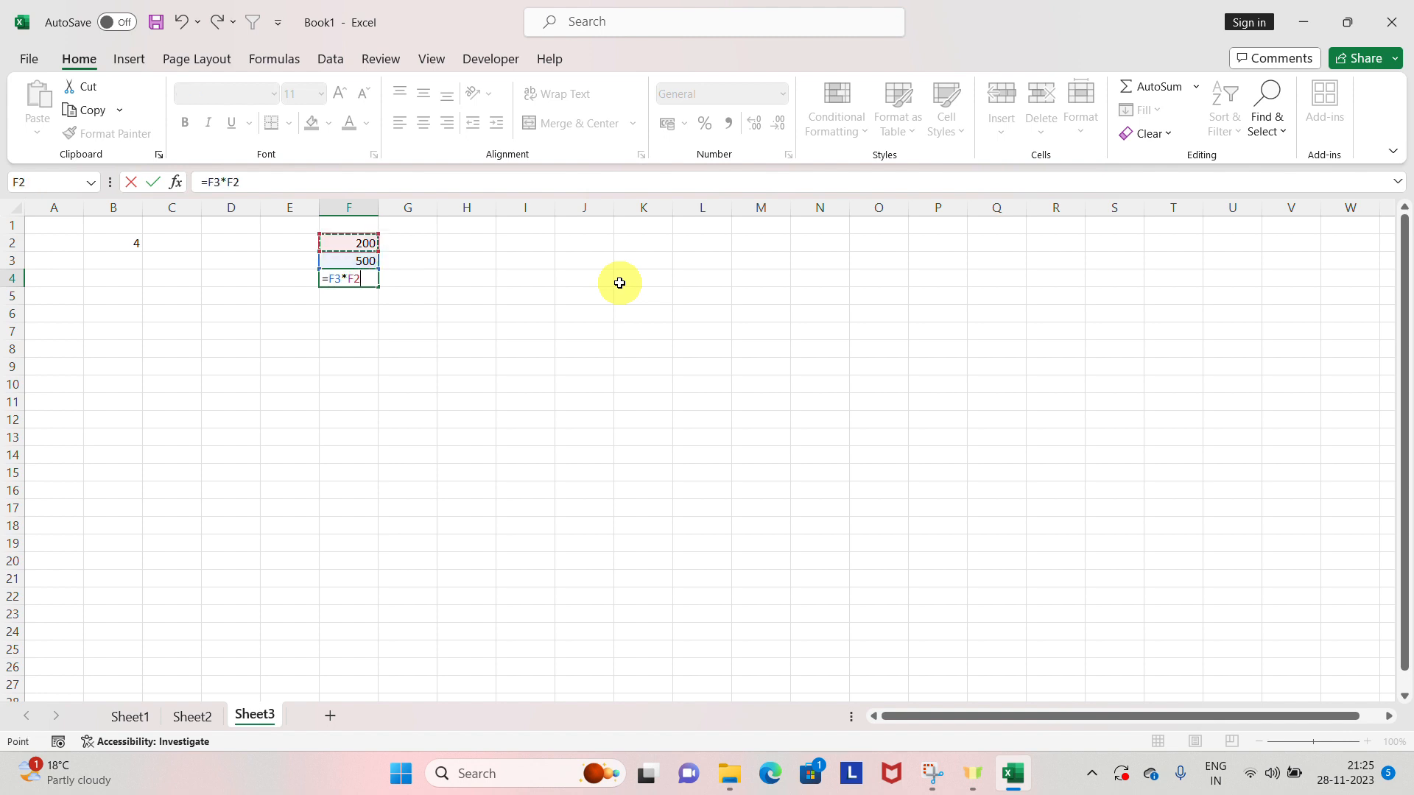
key(Return)
Clear the contents of the range B2:F4 and deselect it by selecting the empty cell J3
key(Up)
key(shift+Up)
key(shift+Up)
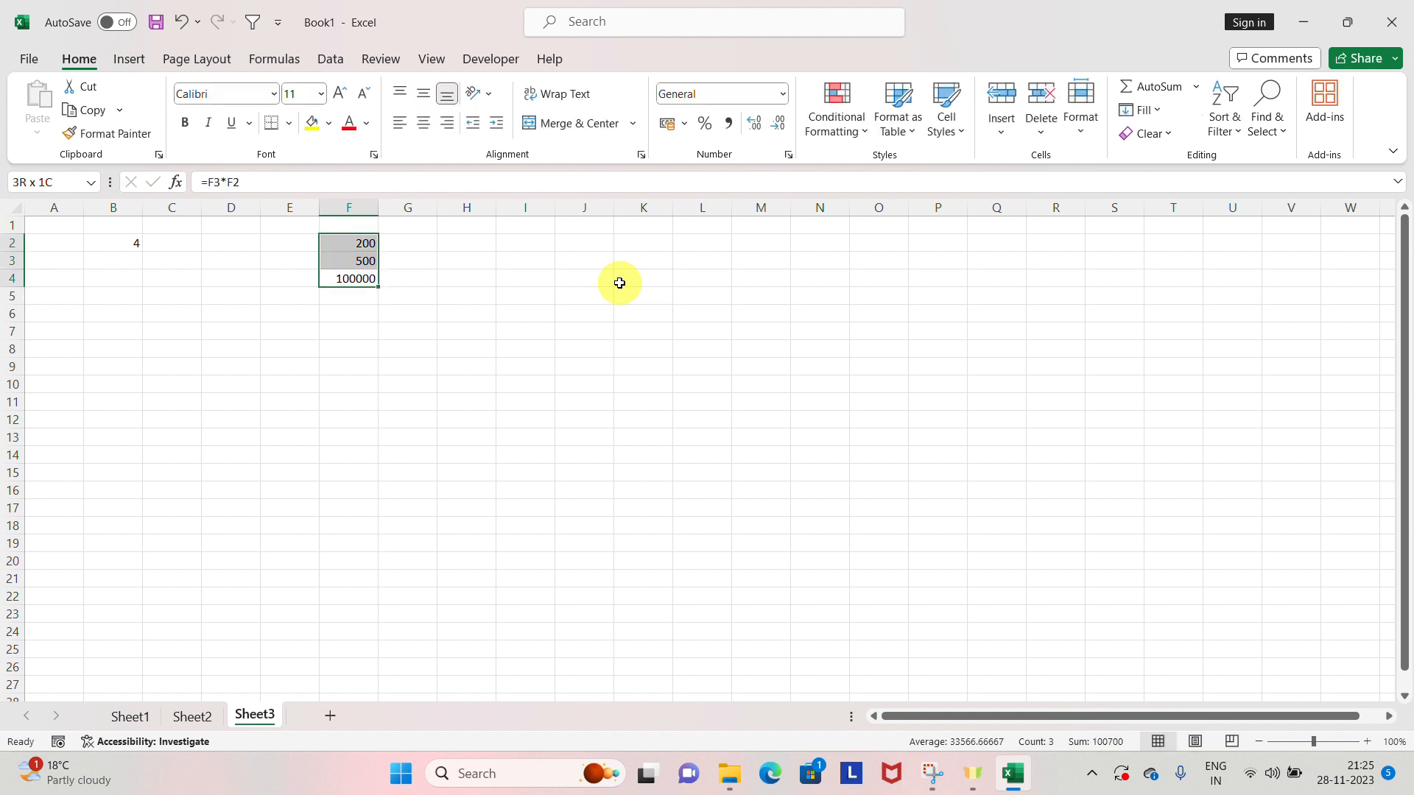
key(shift+Left)
key(shift+Left)
key(shift+Left)
key(shift+Left)
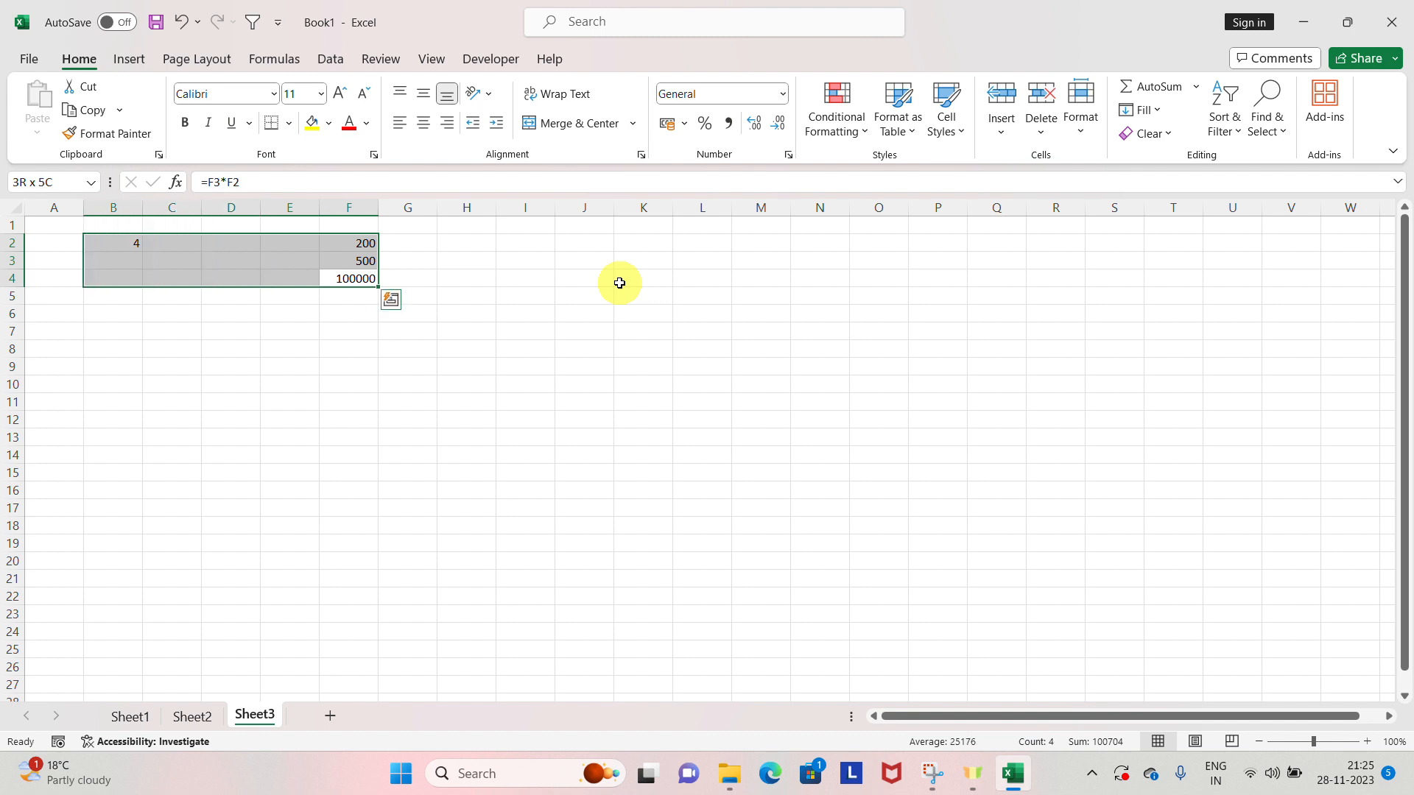
key(Delete)
click(572, 262)
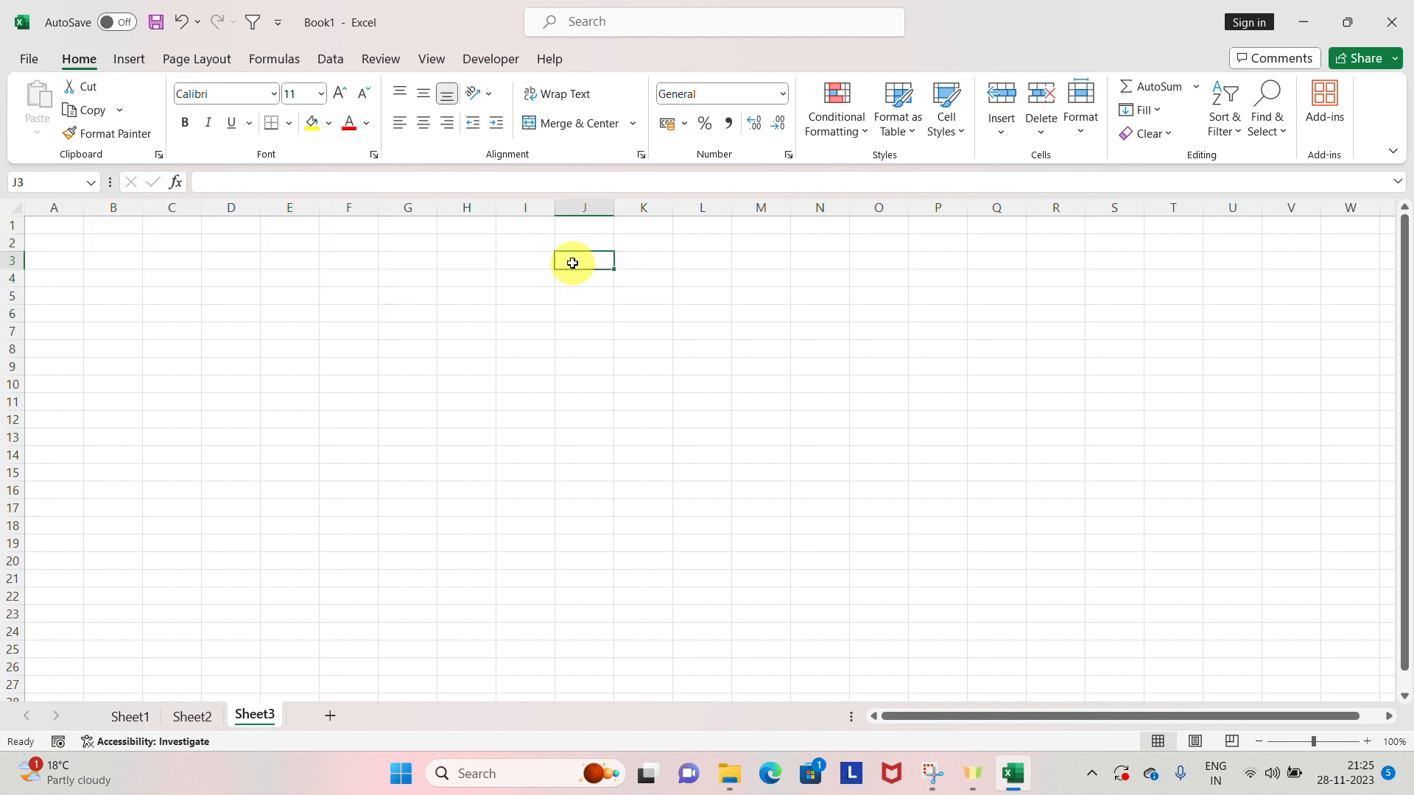
click(284, 242)
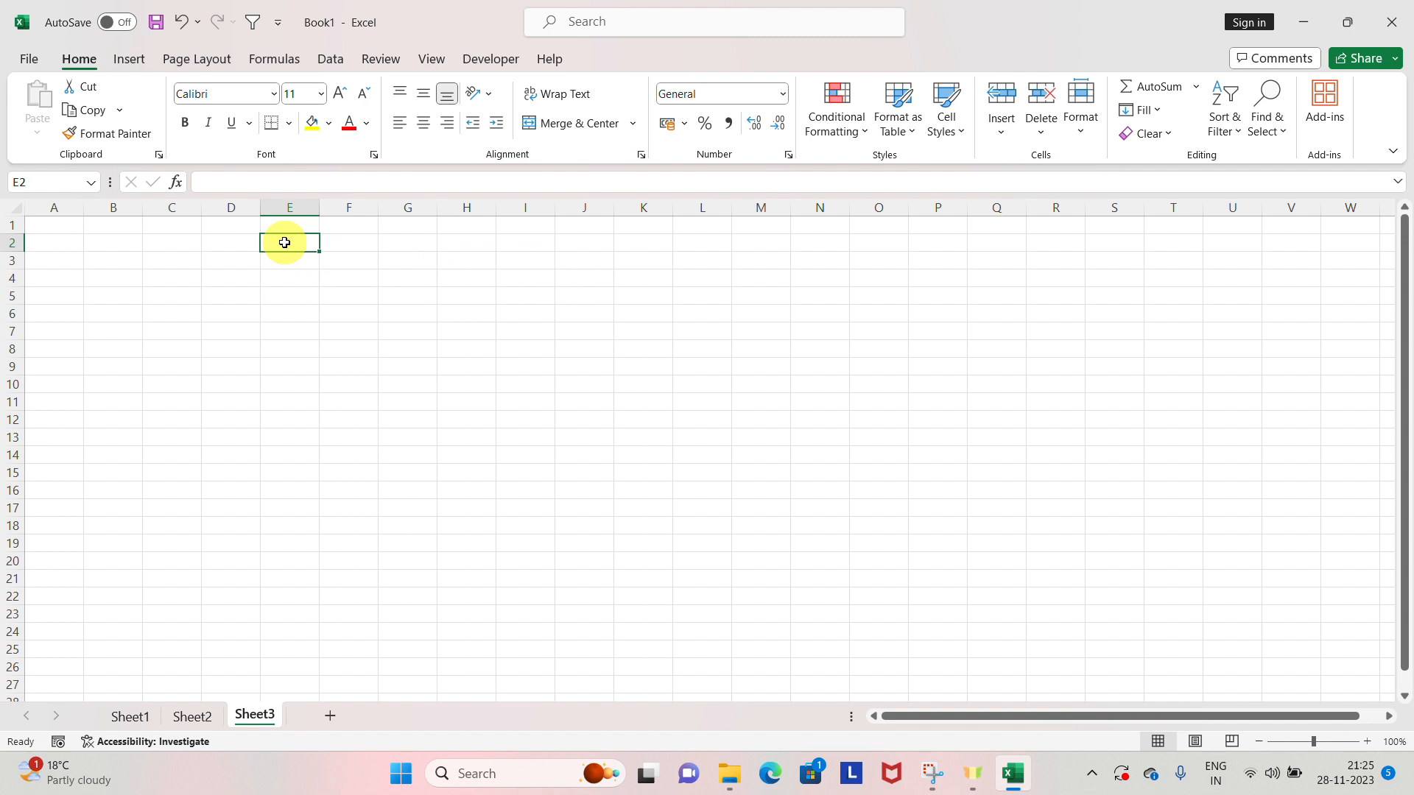
click(571, 327)
click(243, 228)
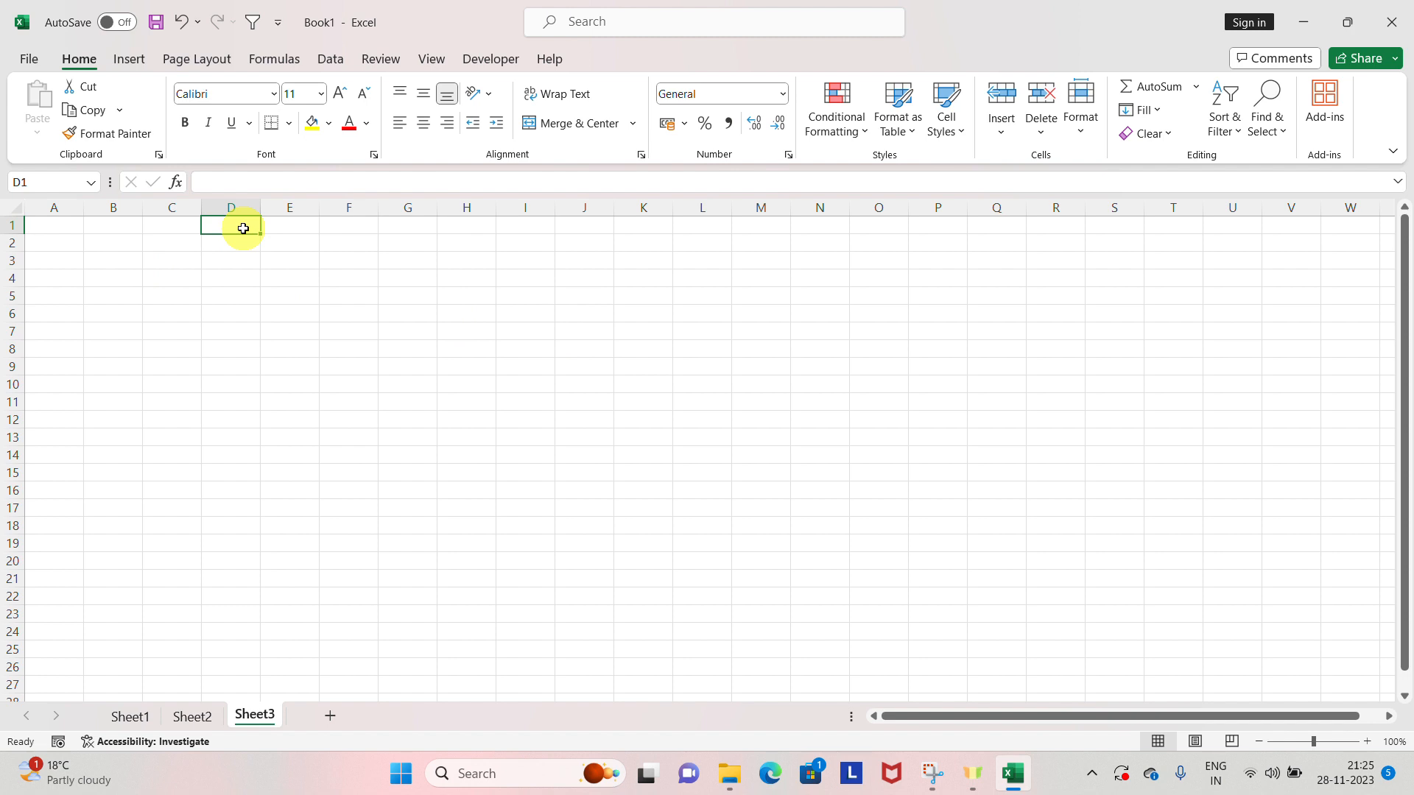
click(328, 325)
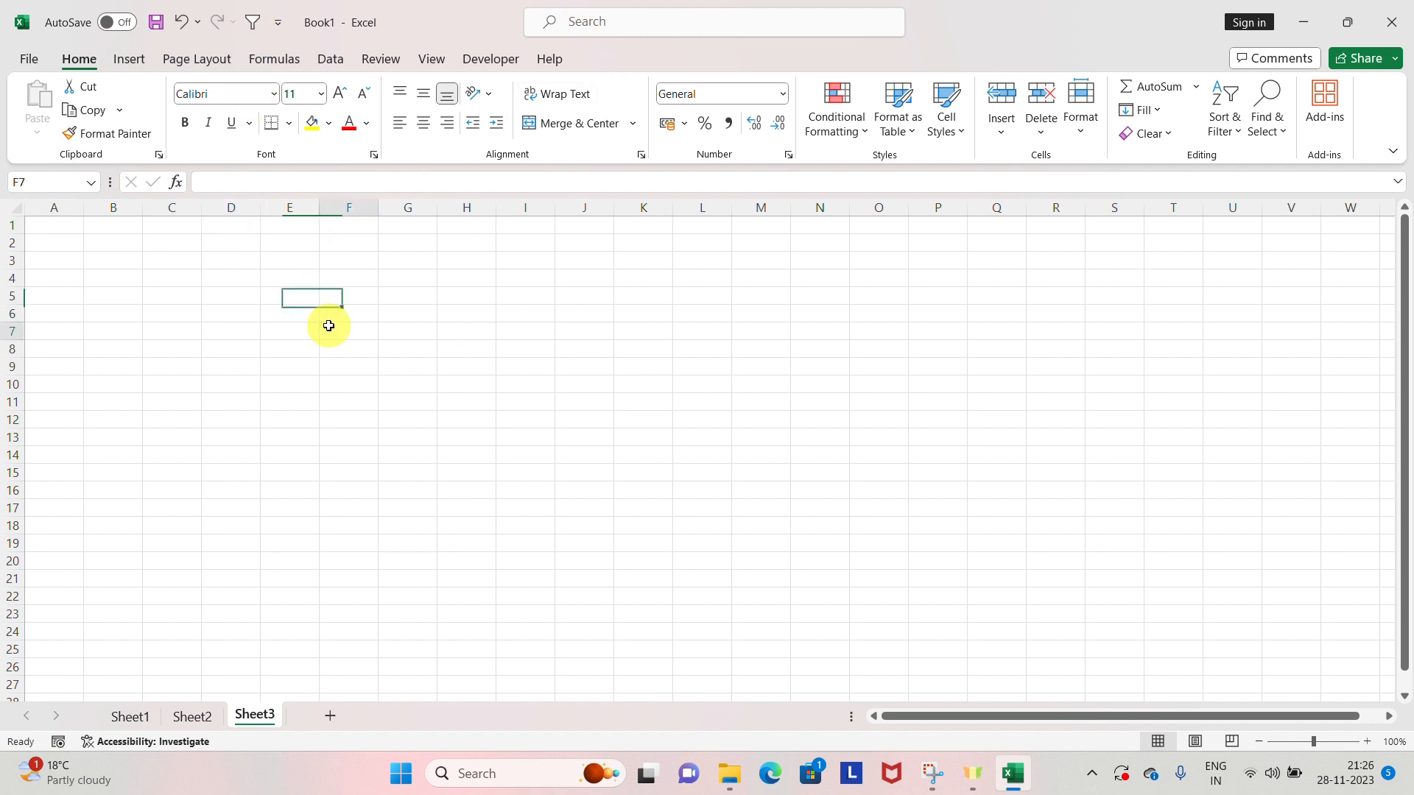
Move the active cell up to row 1 and across to column A, ending on A1
key(Up)
key(Up)
key(Up)
key(Up)
key(Up)
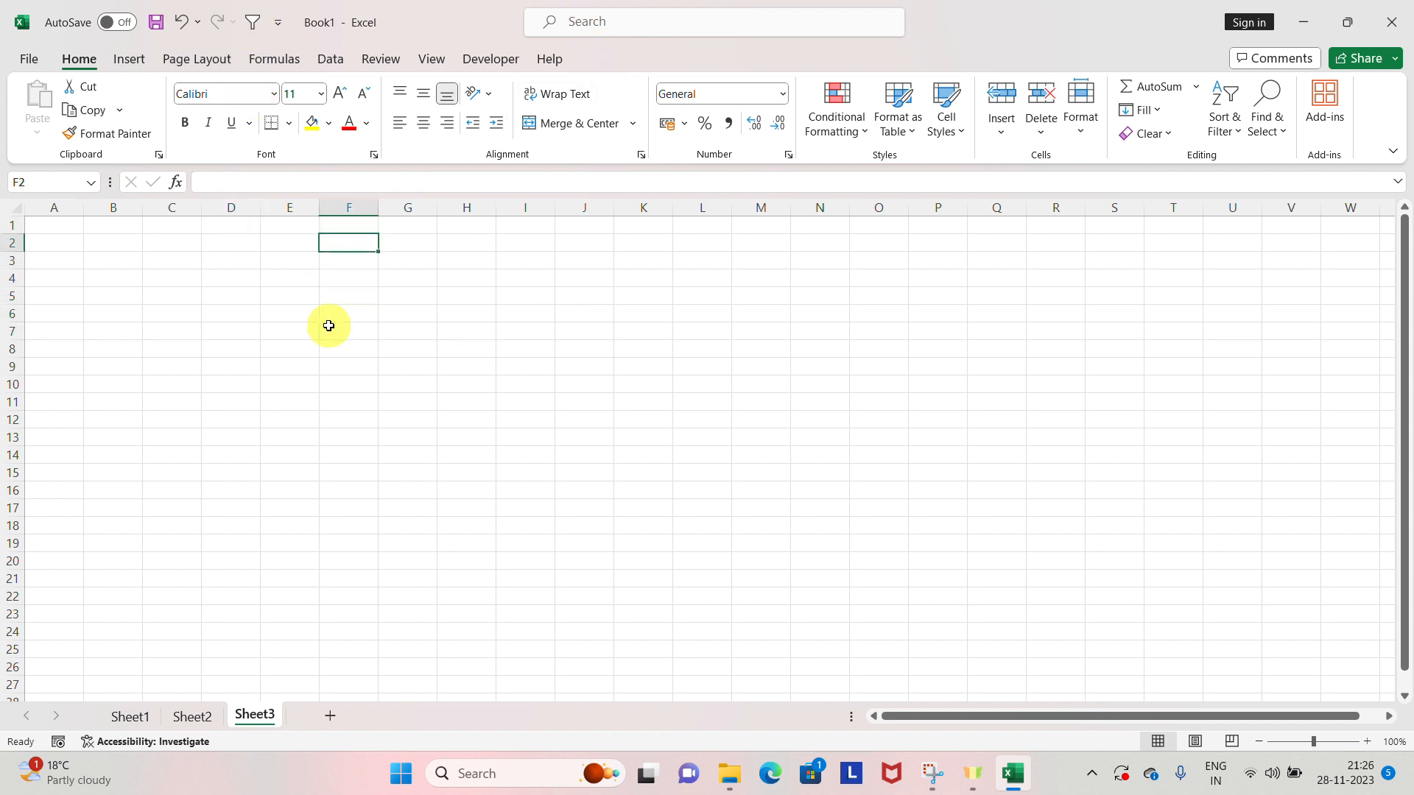
key(Up)
key(Left)
key(Left)
key(Left)
key(Left)
key(Left)
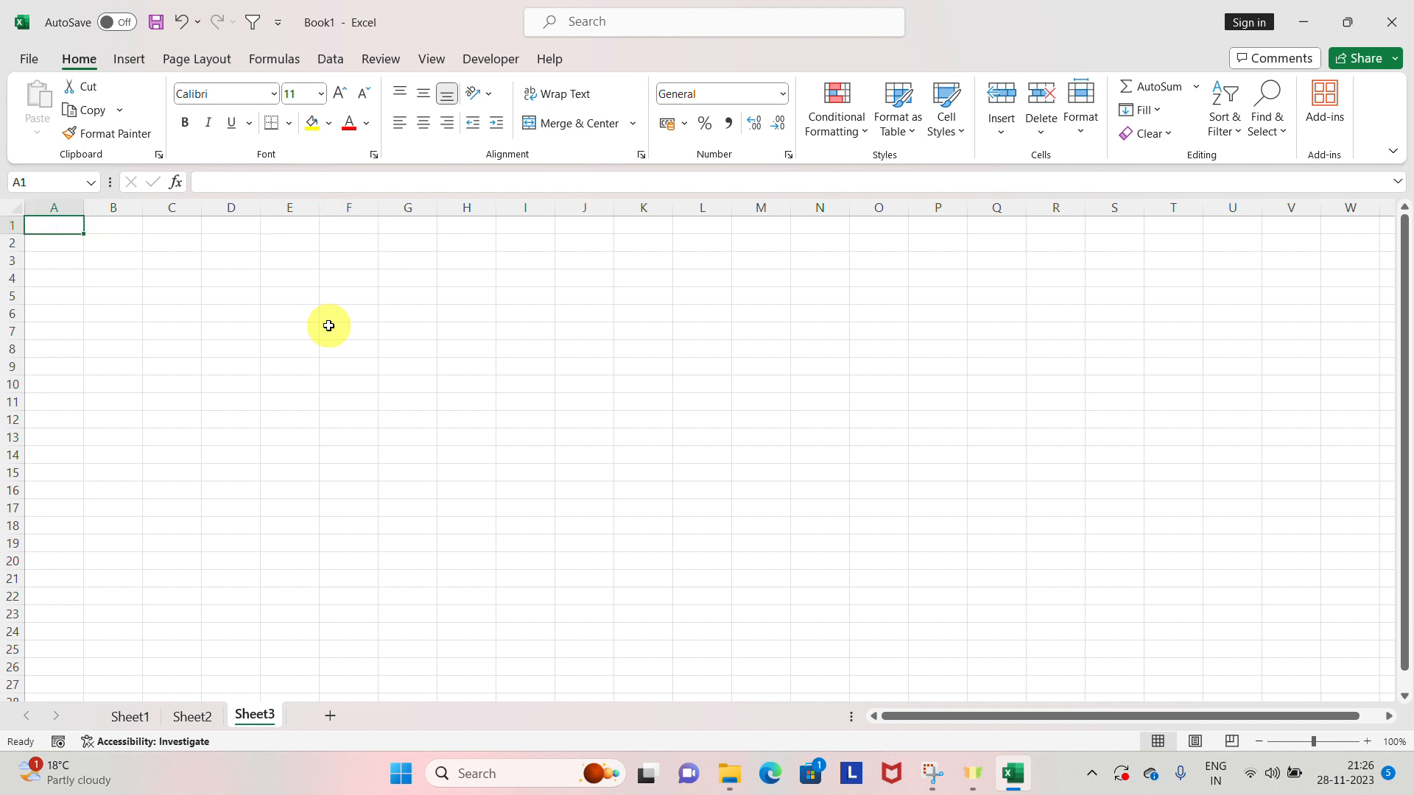
Extend the selection from A1 downward, across row 1 and over the block A1:G7, ending with only A1 selected
key(shift+Down)
key(shift+Down)
key(shift+Down)
key(Up)
key(shift+Right)
key(shift+Right)
key(shift+Right)
key(shift+Right)
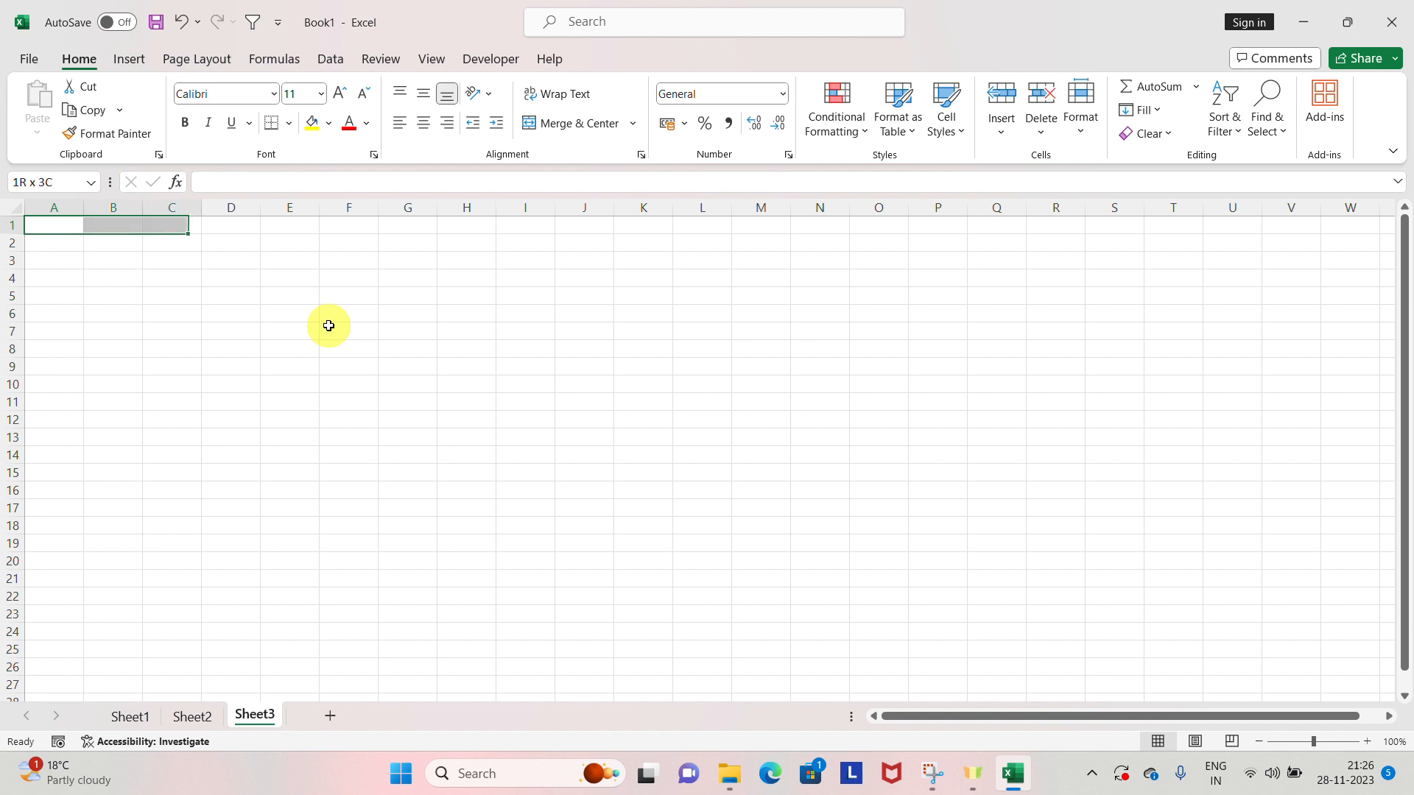
key(shift+Down)
key(shift+Down)
key(shift+Down)
key(shift+Down)
key(shift+Down)
key(shift+Right)
key(shift+Right)
key(shift+Down)
key(shift+Down)
key(shift+Down)
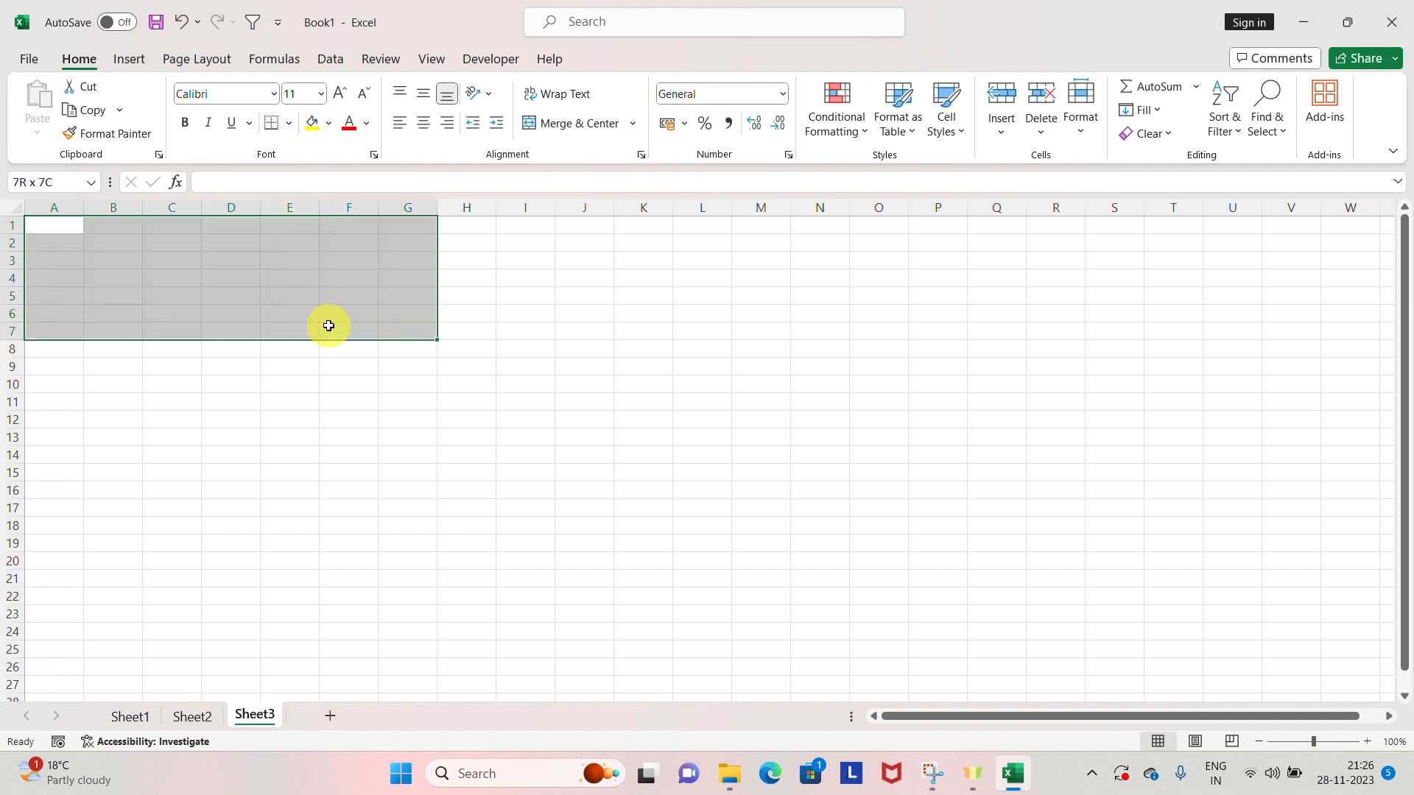
key(Left)
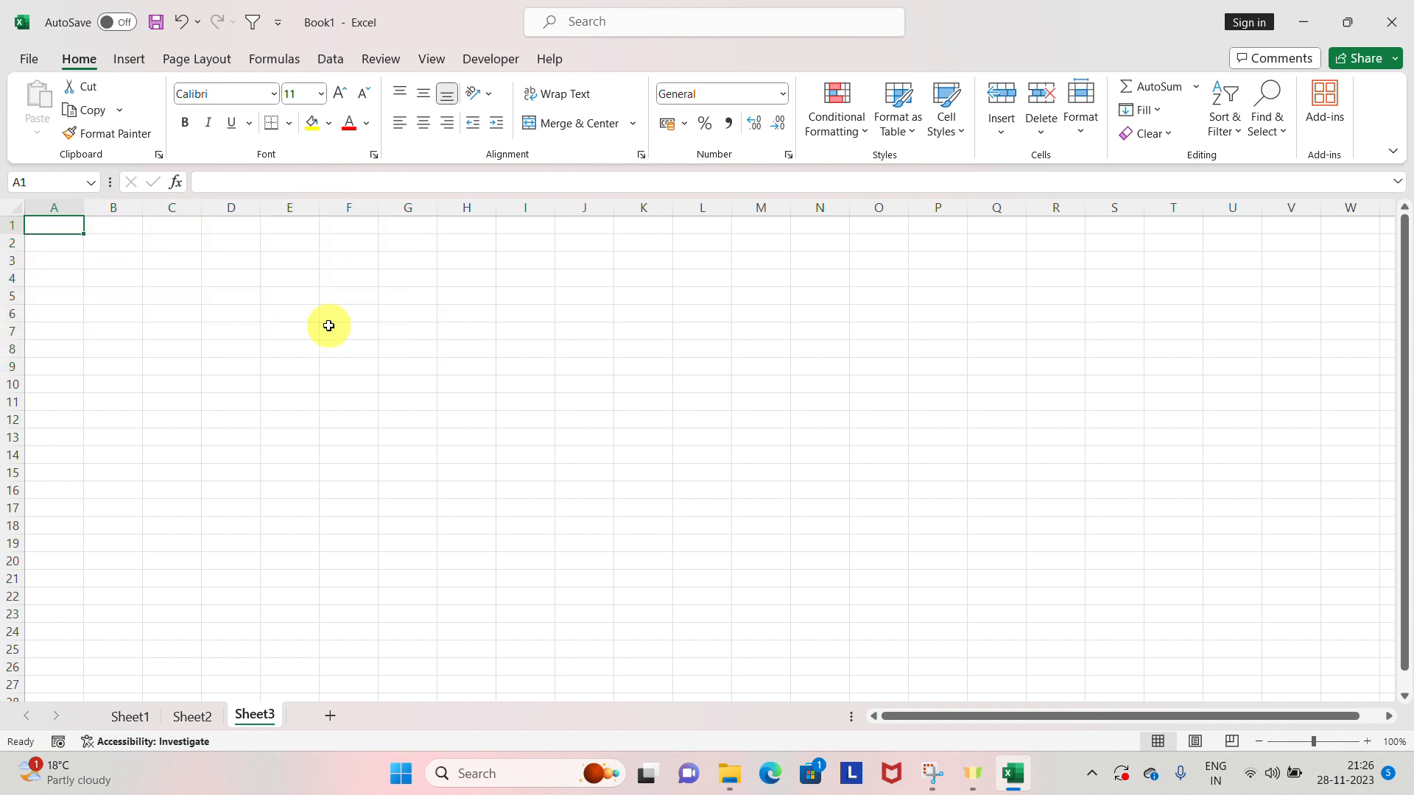
Enter the header "Employee id" in cell A1, correcting its last letter, and move to cell B1
text(Emp)
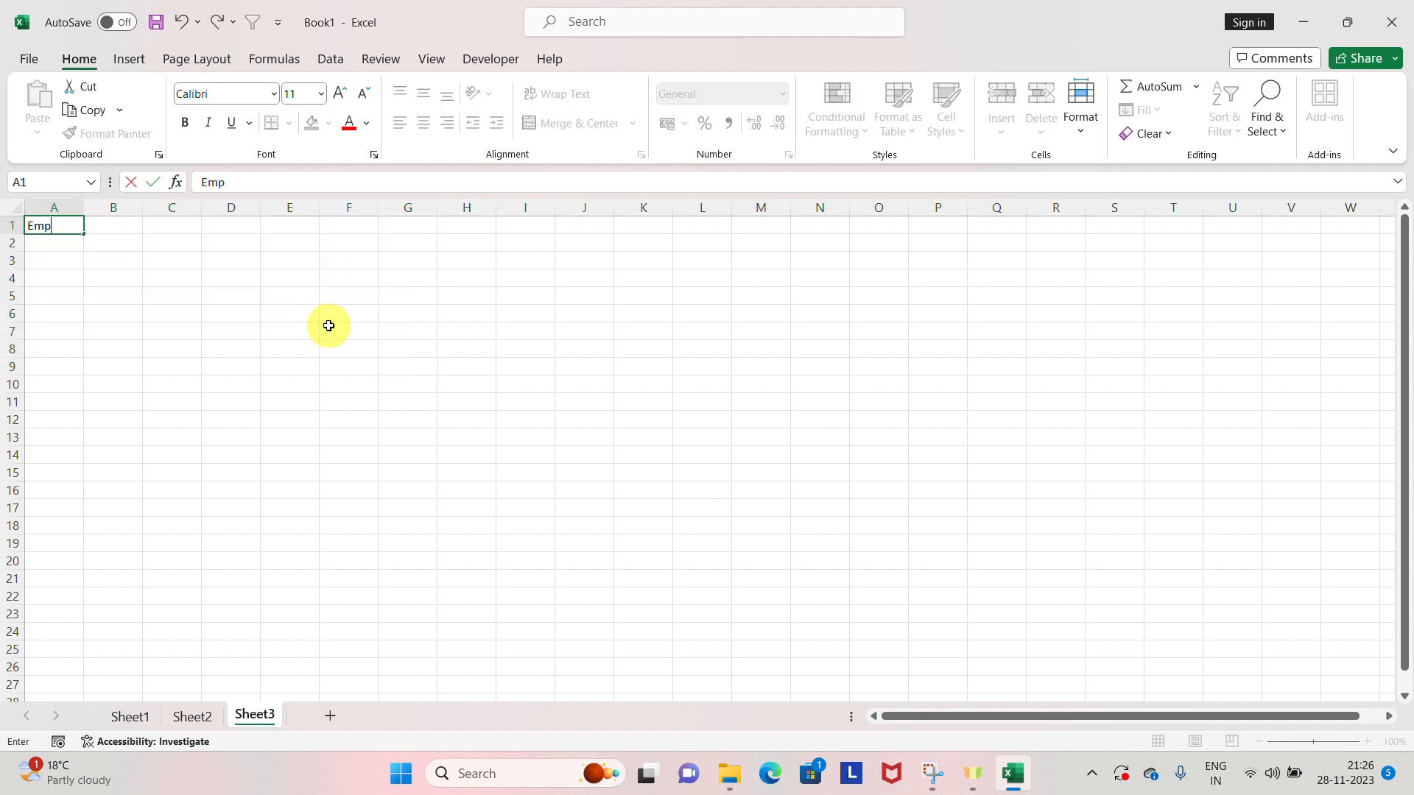
text(loyee id)
key(Tab)
key(Left)
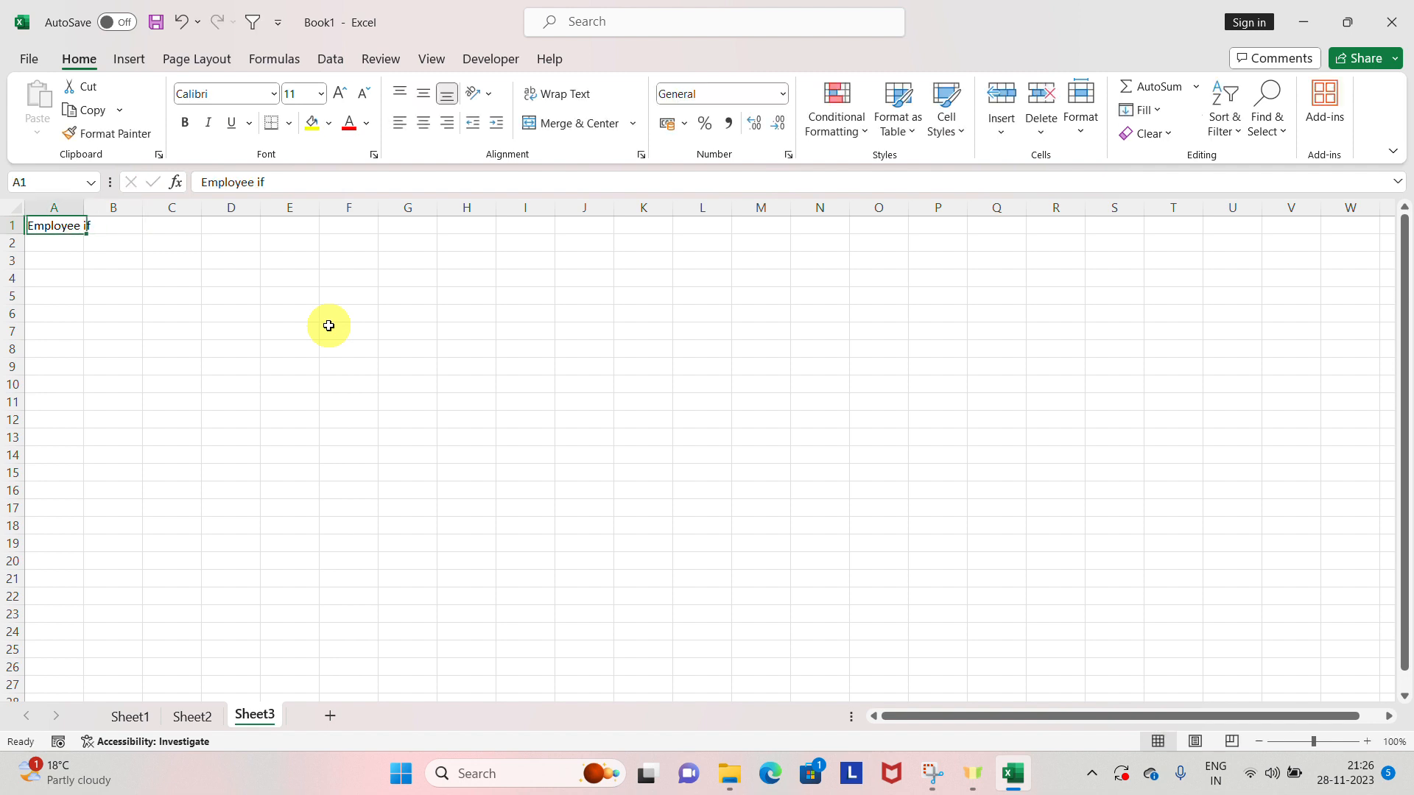
key(F2)
key(BackSpace)
text(d)
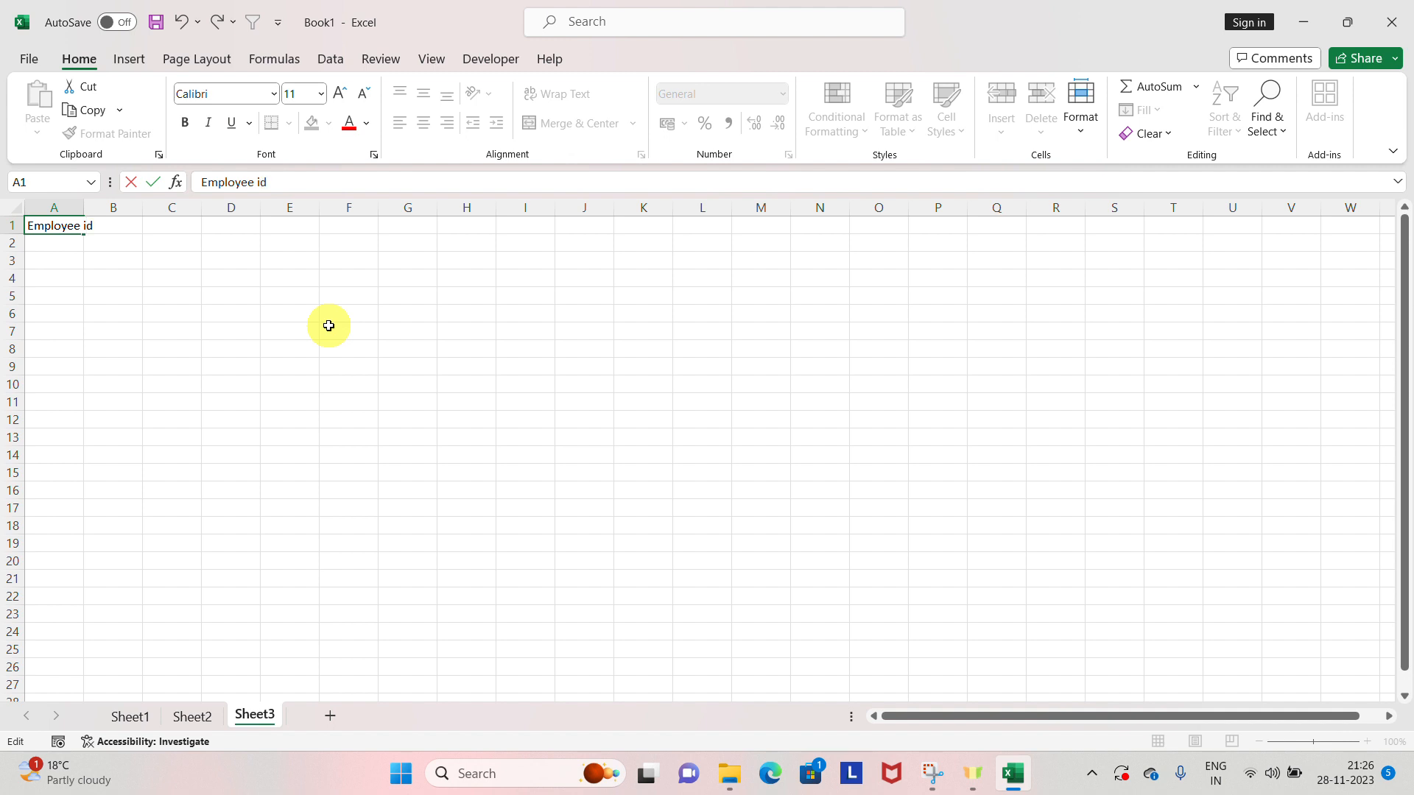
key(Return)
key(Up)
key(Right)
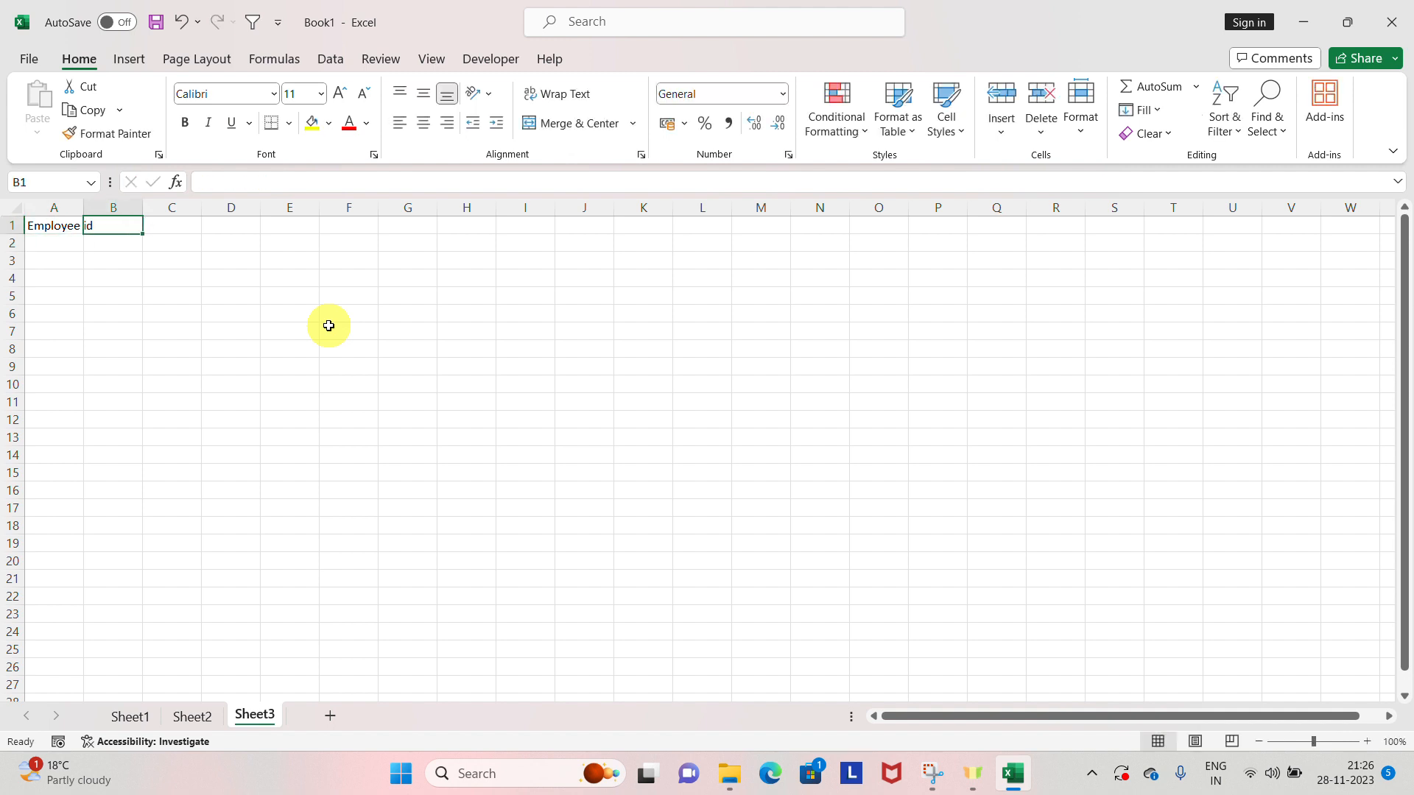
Enter the headers "Employee Name", "Department" and "Salary" in cells B1, C1 and D1
text(Emp)
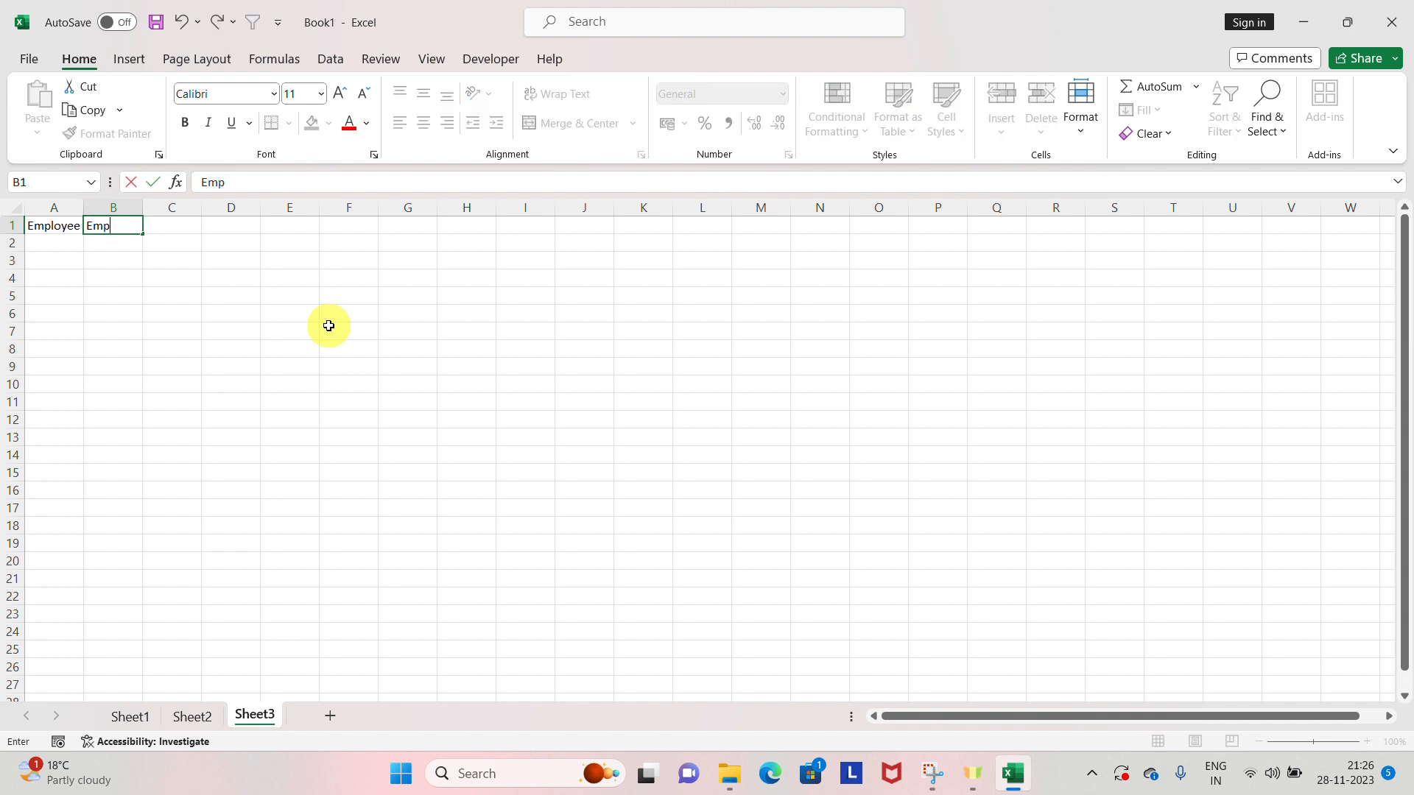
text(loyee Name)
key(Tab)
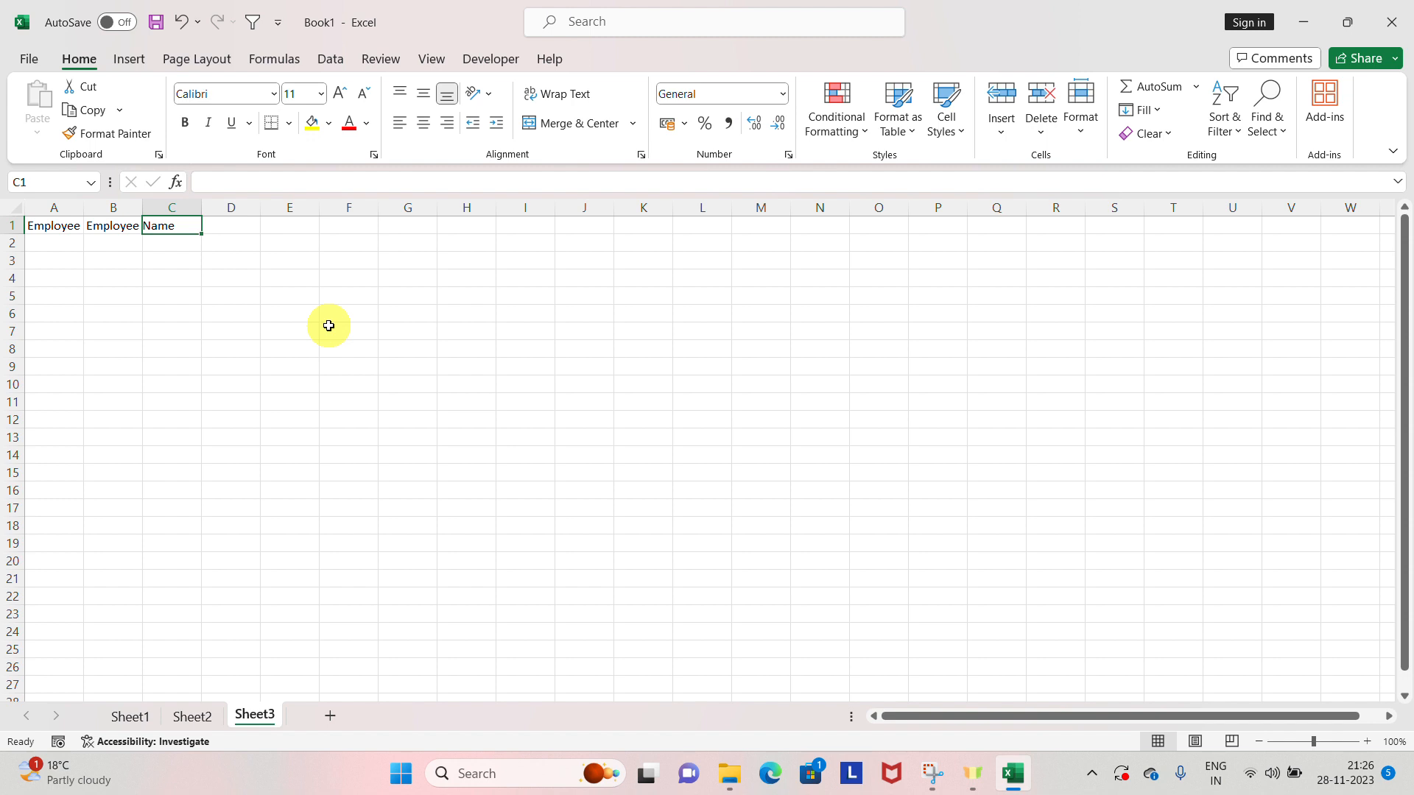
text(Department)
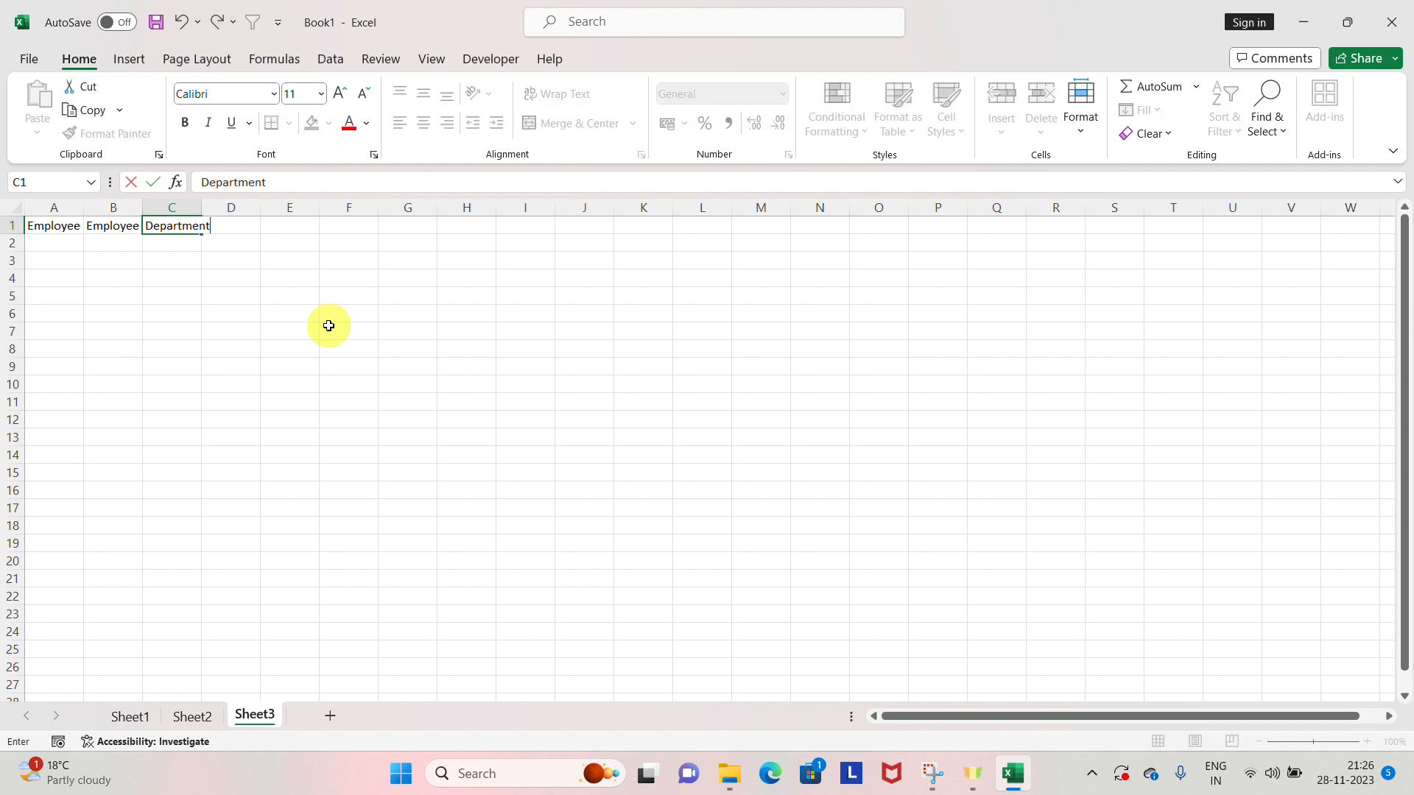
key(Tab)
text(Sal)
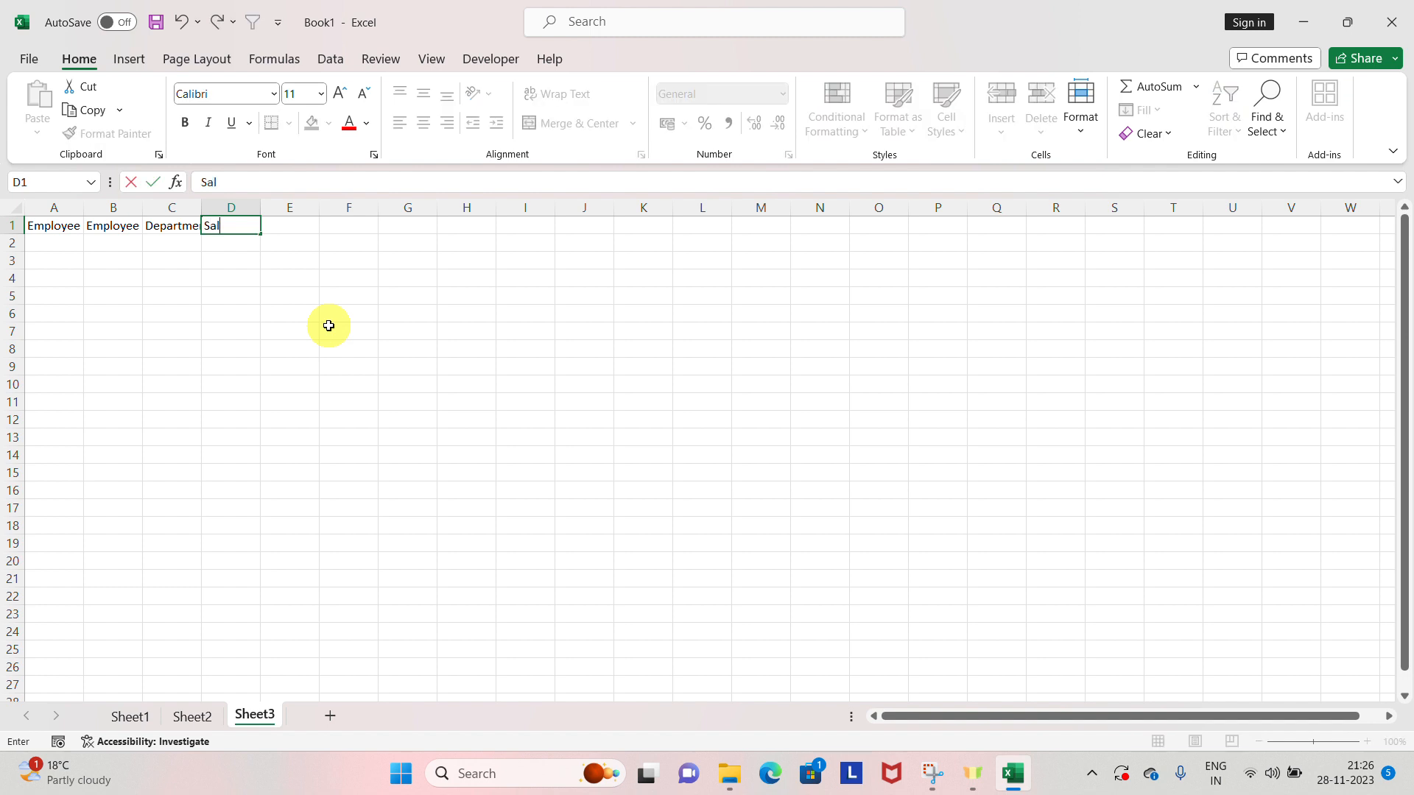
text(ary)
key(Tab)
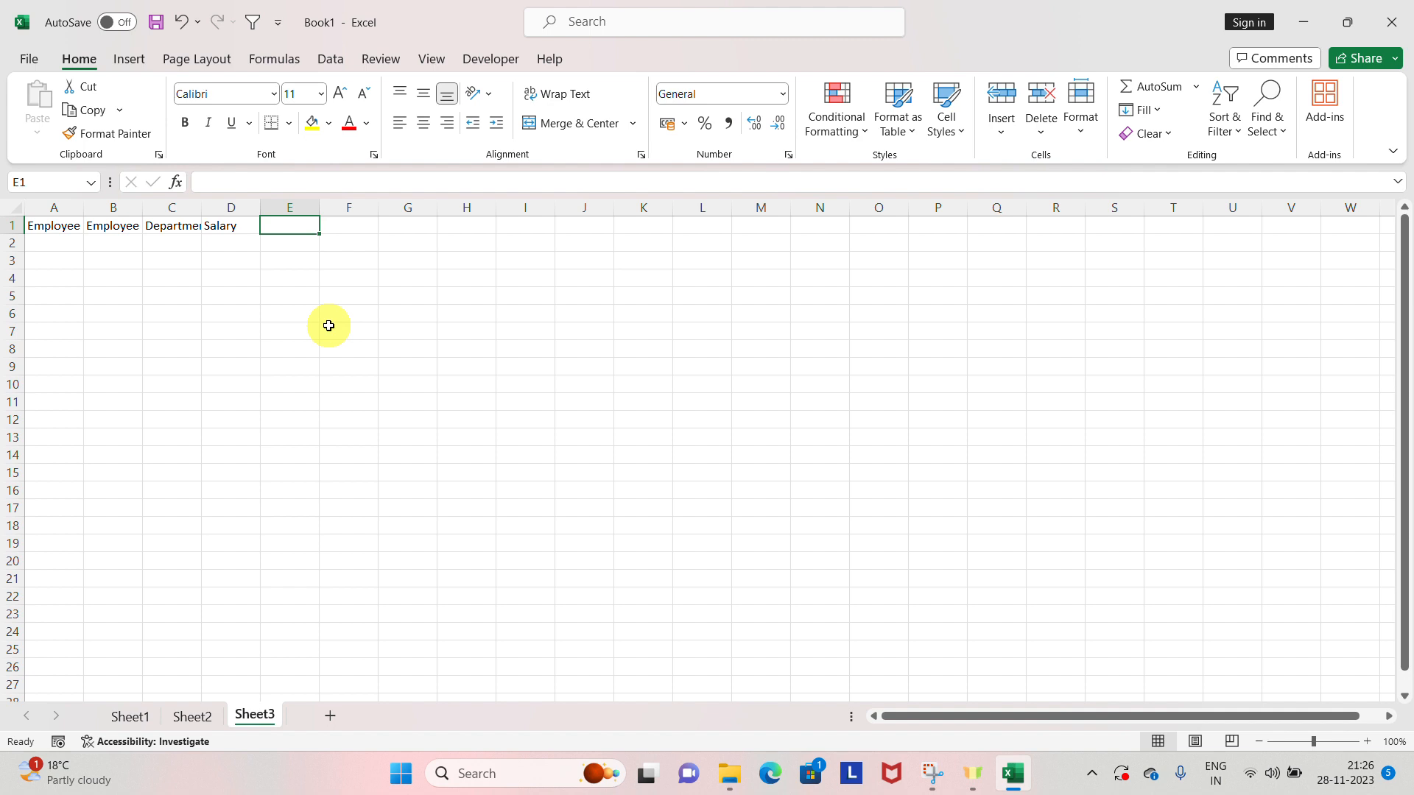
Go back to A1, extend the selection across the headers to C1, and deselect it by moving to D1
key(Left)
key(Left)
key(Left)
key(Left)
key(shift+Right)
key(shift+Right)
key(shift+Right)
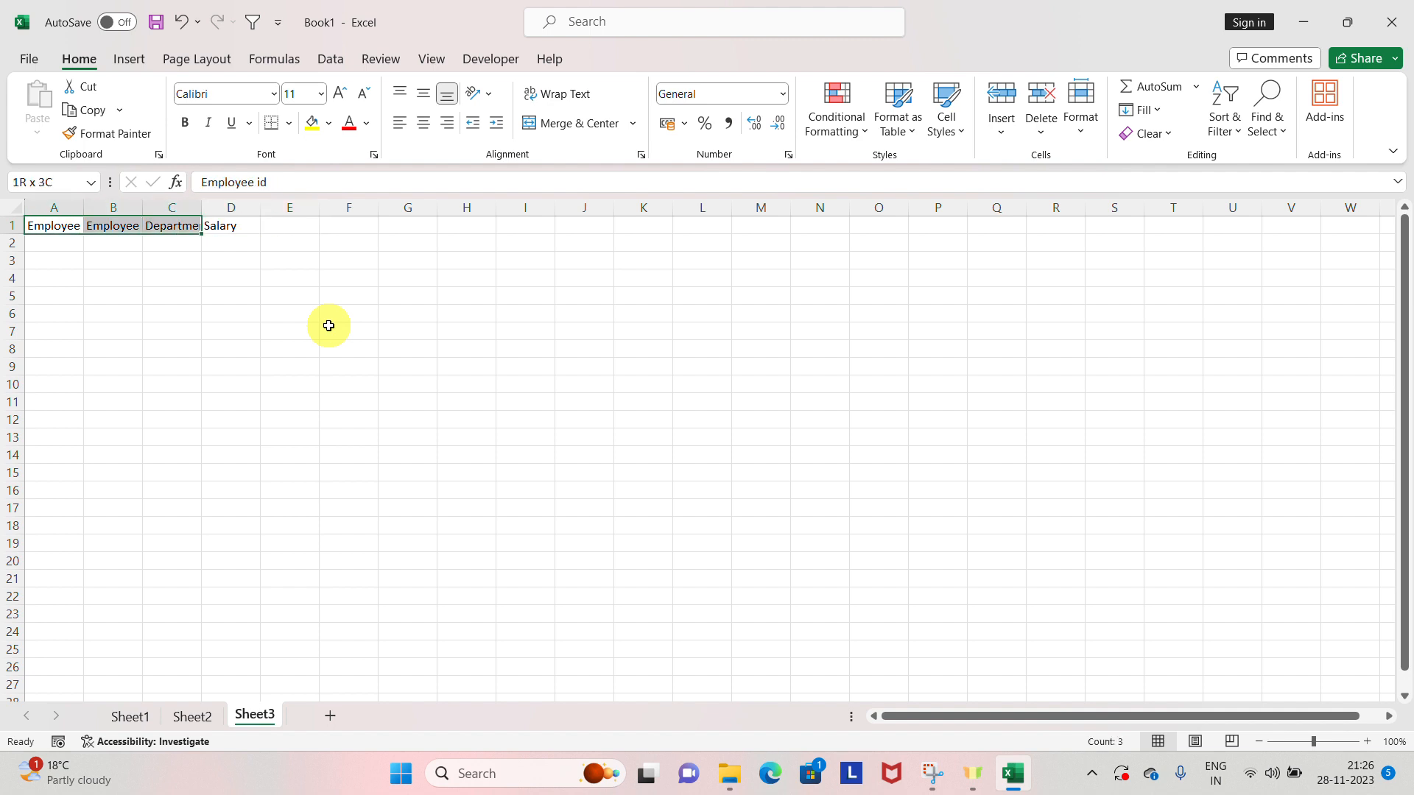
key(Right)
key(Right)
key(Right)
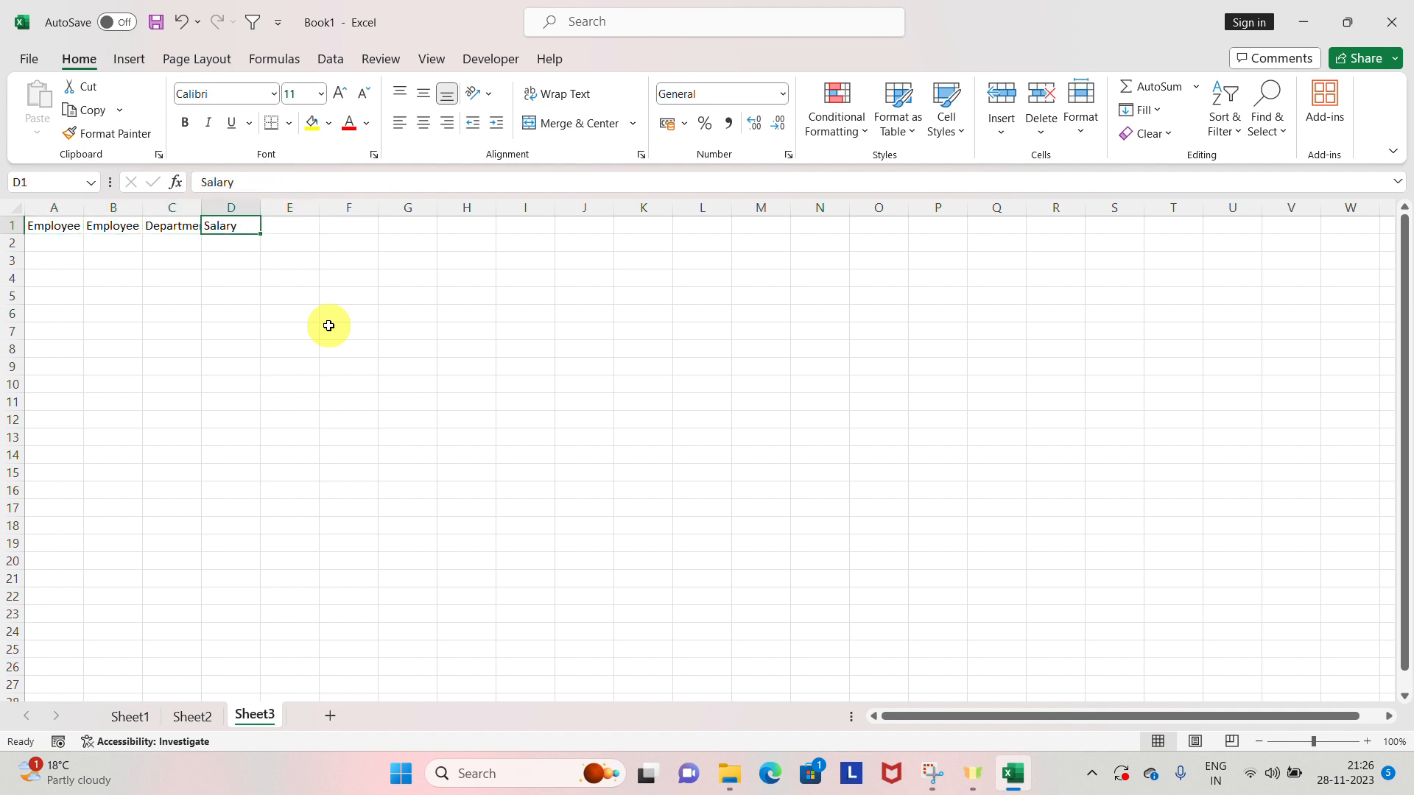
Return from D1 to A1 and select the header range A1:C1 again
key(Left)
key(Left)
key(Left)
key(shift+Right)
key(shift+Right)
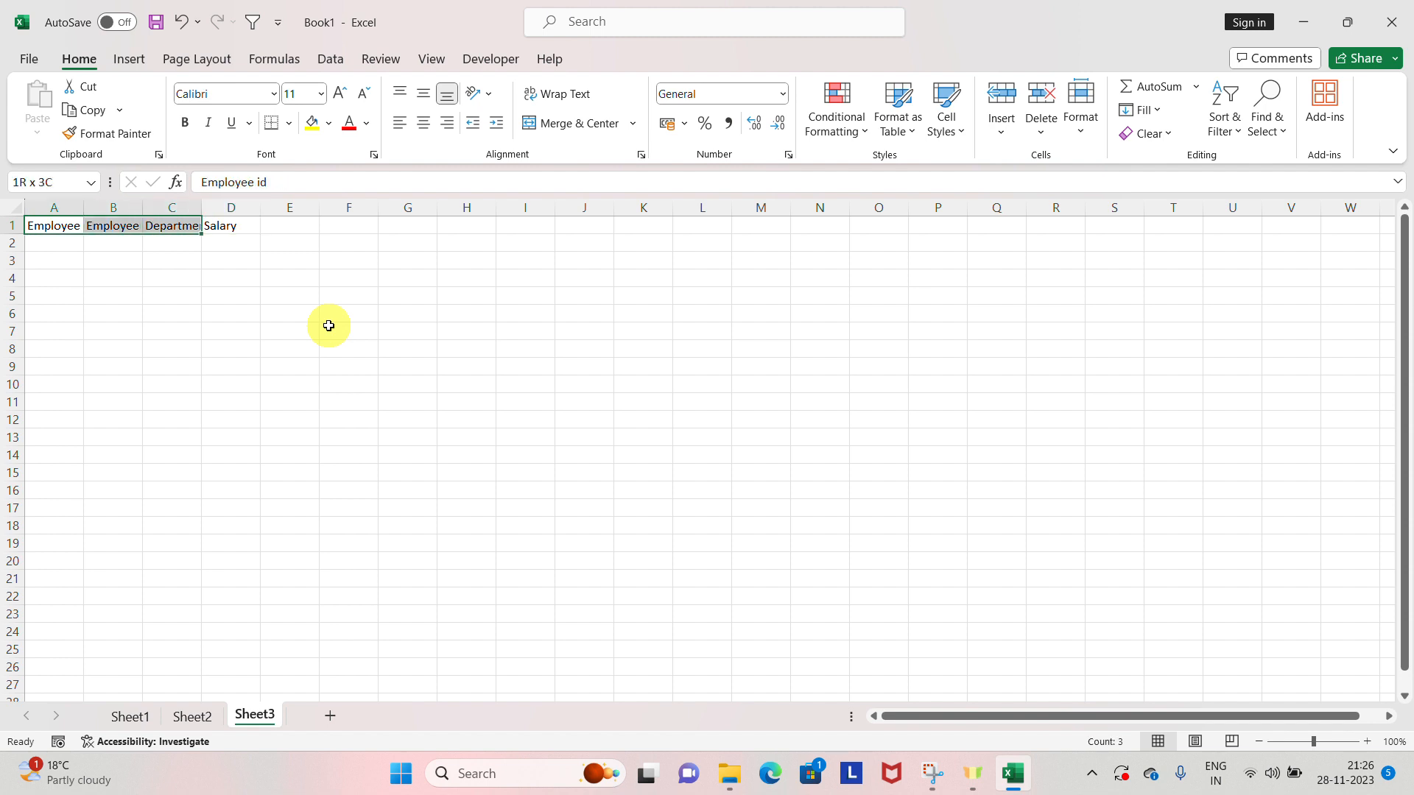
Deselect the headers and widen columns A and B so that "Employee id" and "Employee Name" fit in their cells
click(118, 260)
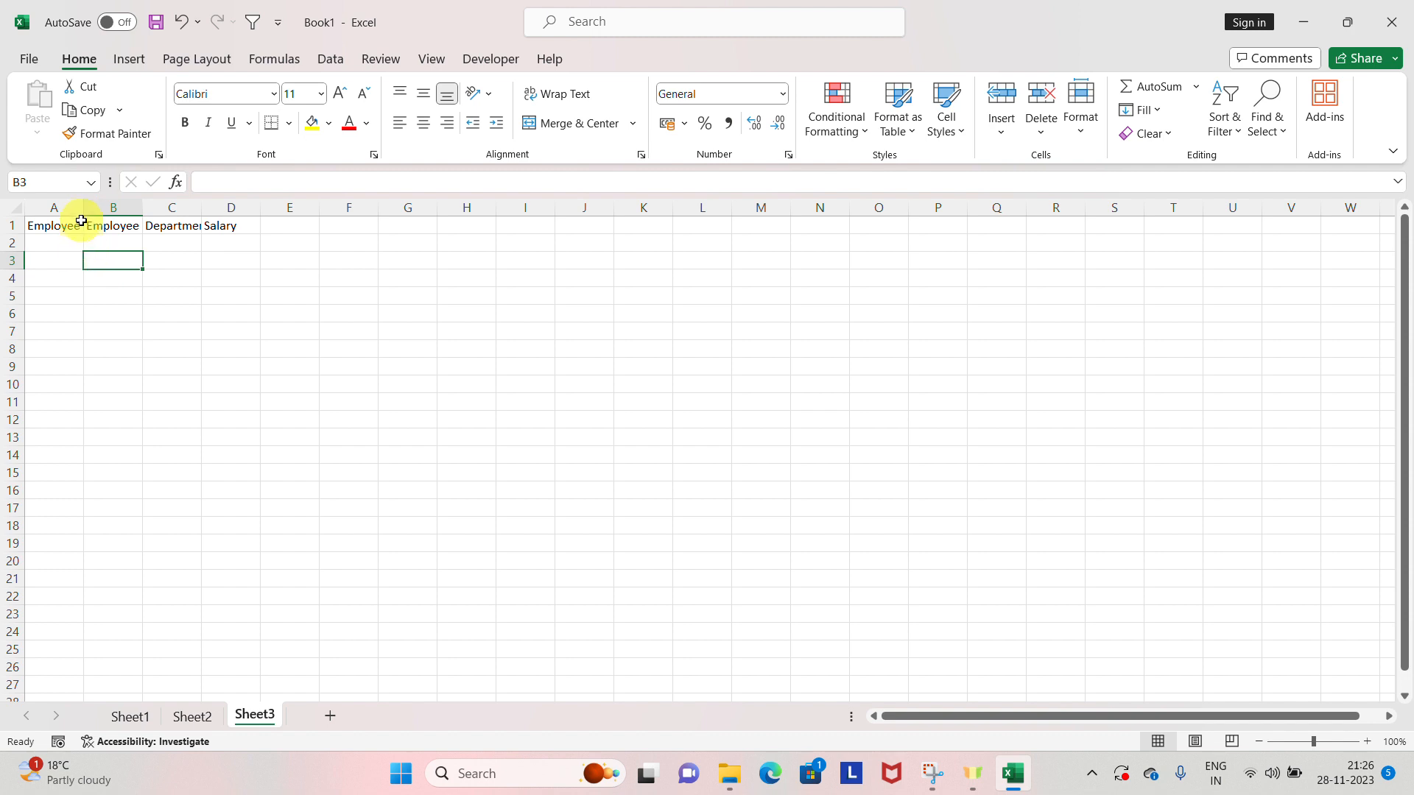
drag(81, 209, 216, 209)
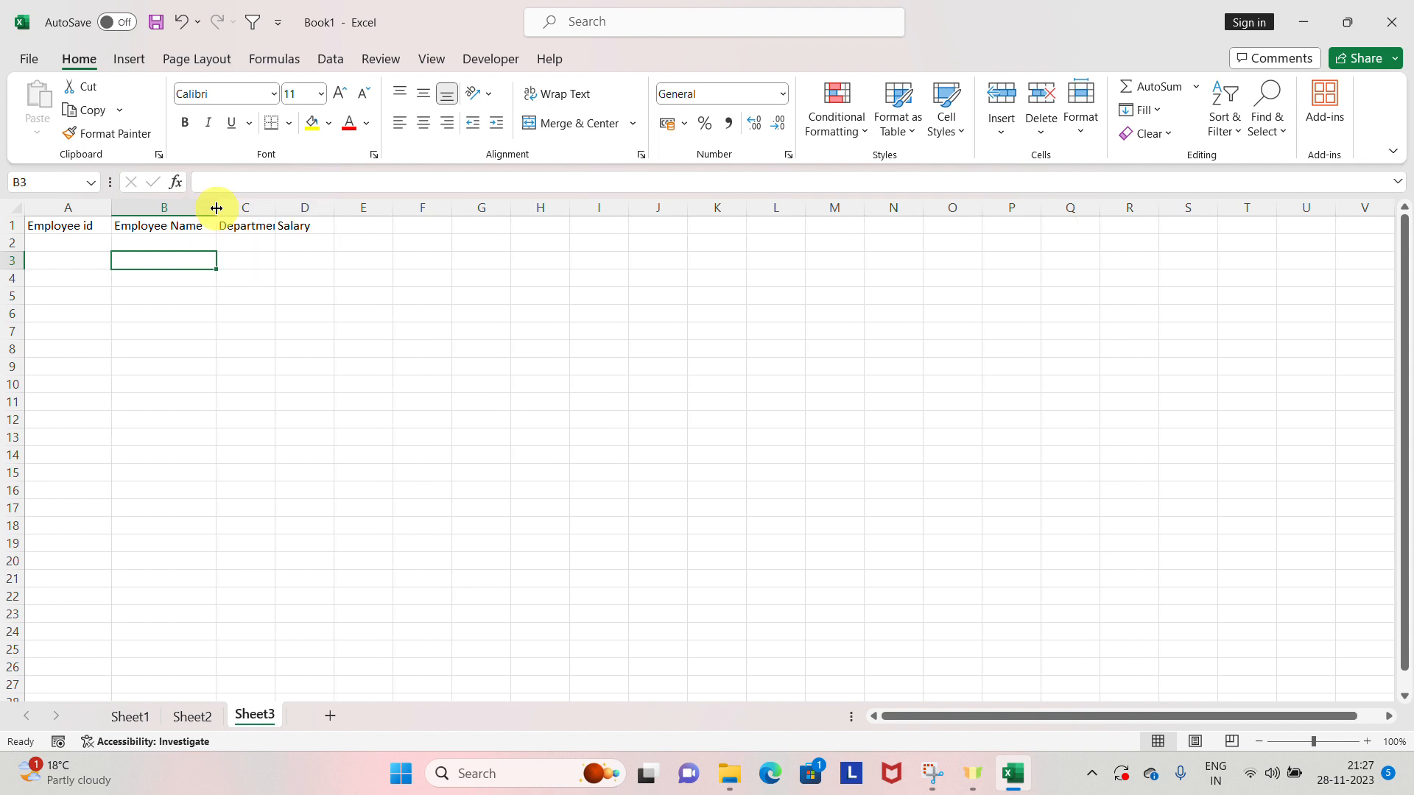
drag(217, 207, 270, 208)
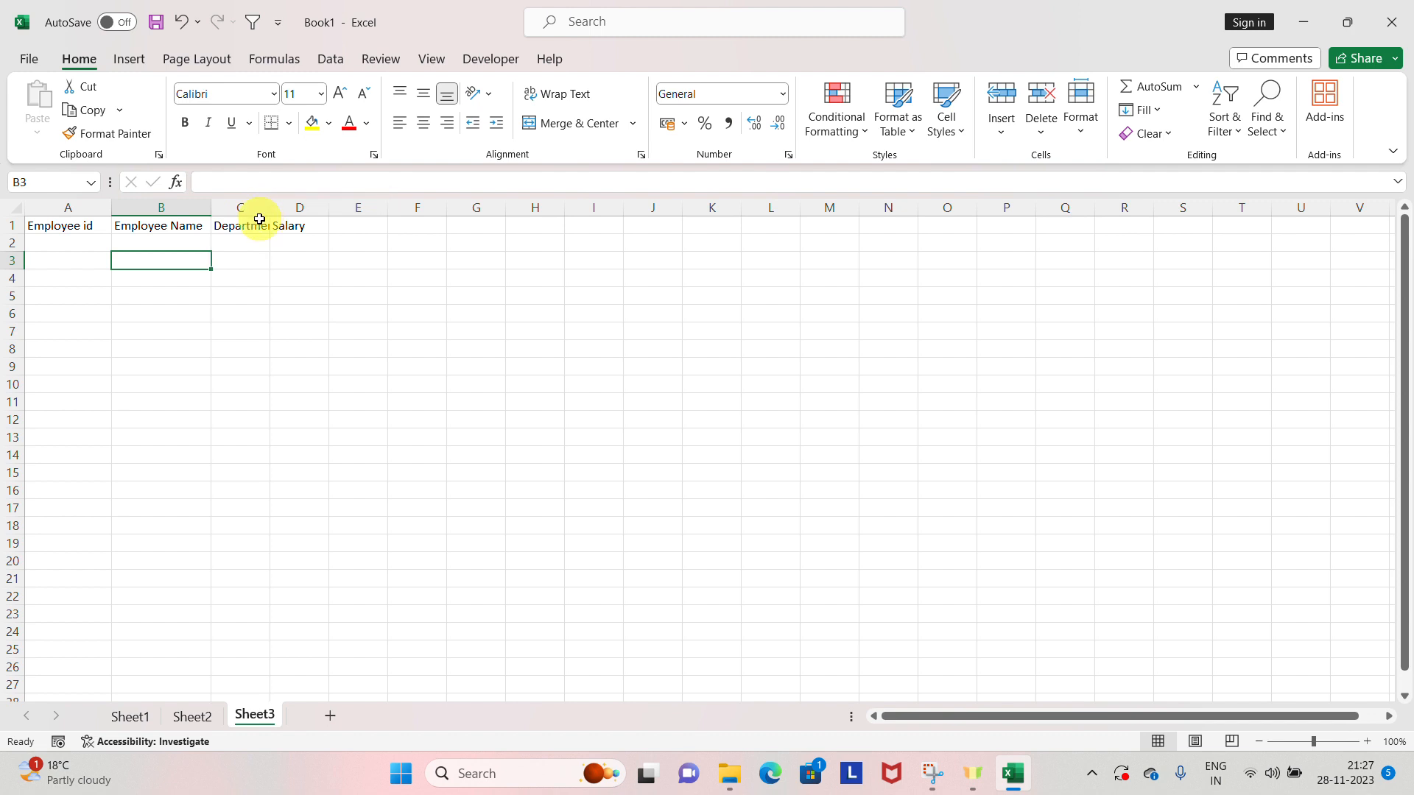
AutoFit the width of column C to the "Department" header in C1
click(259, 219)
key(alt)
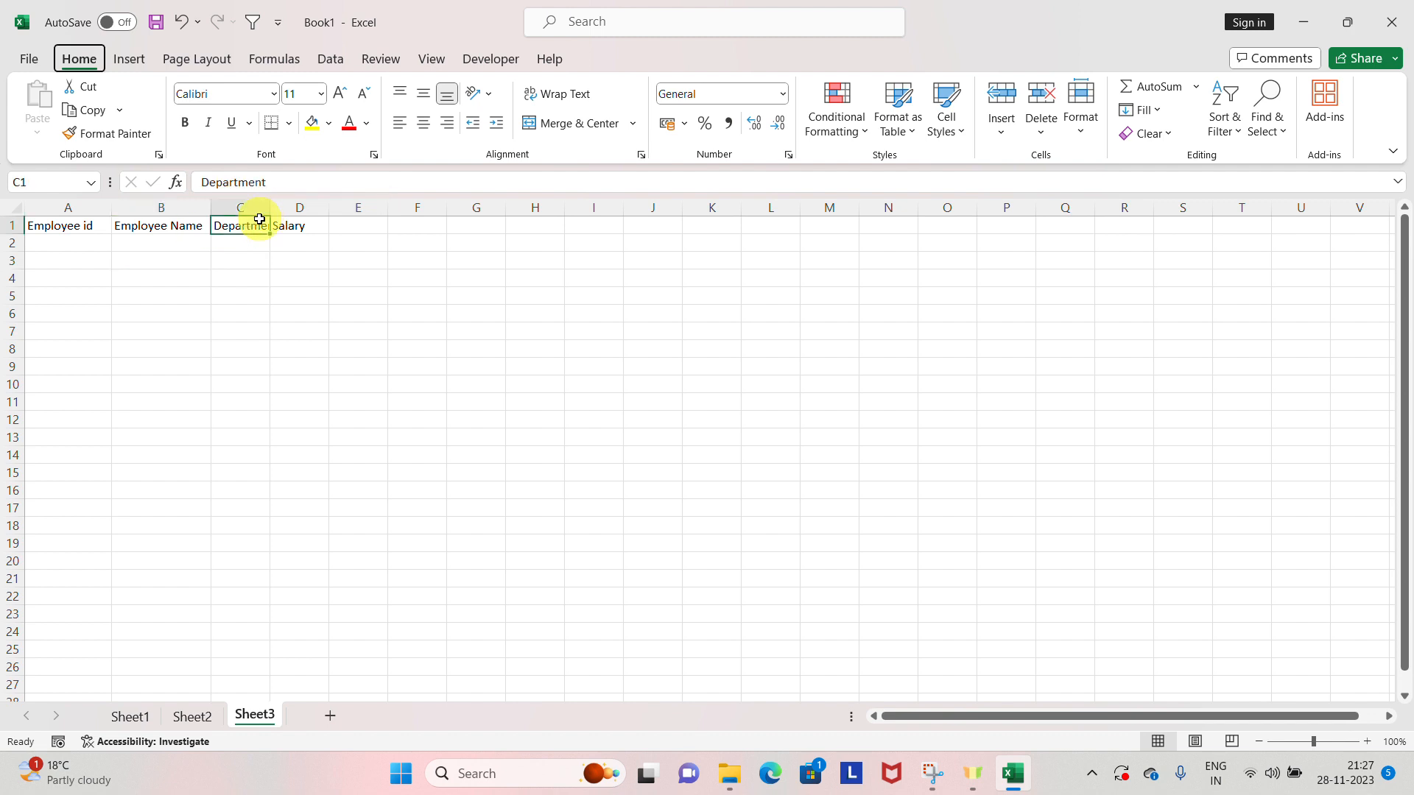
key(h)
key(o)
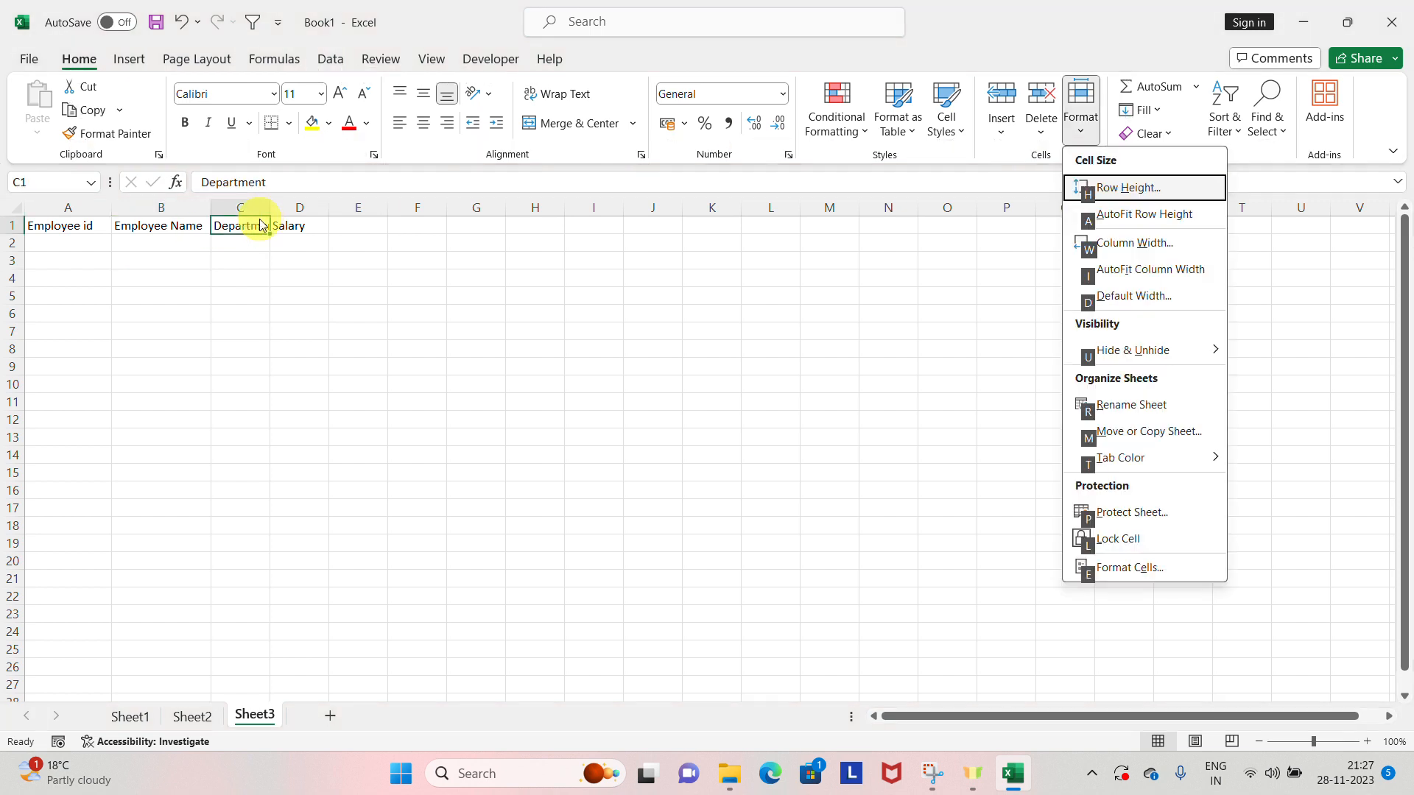
click(92, 65)
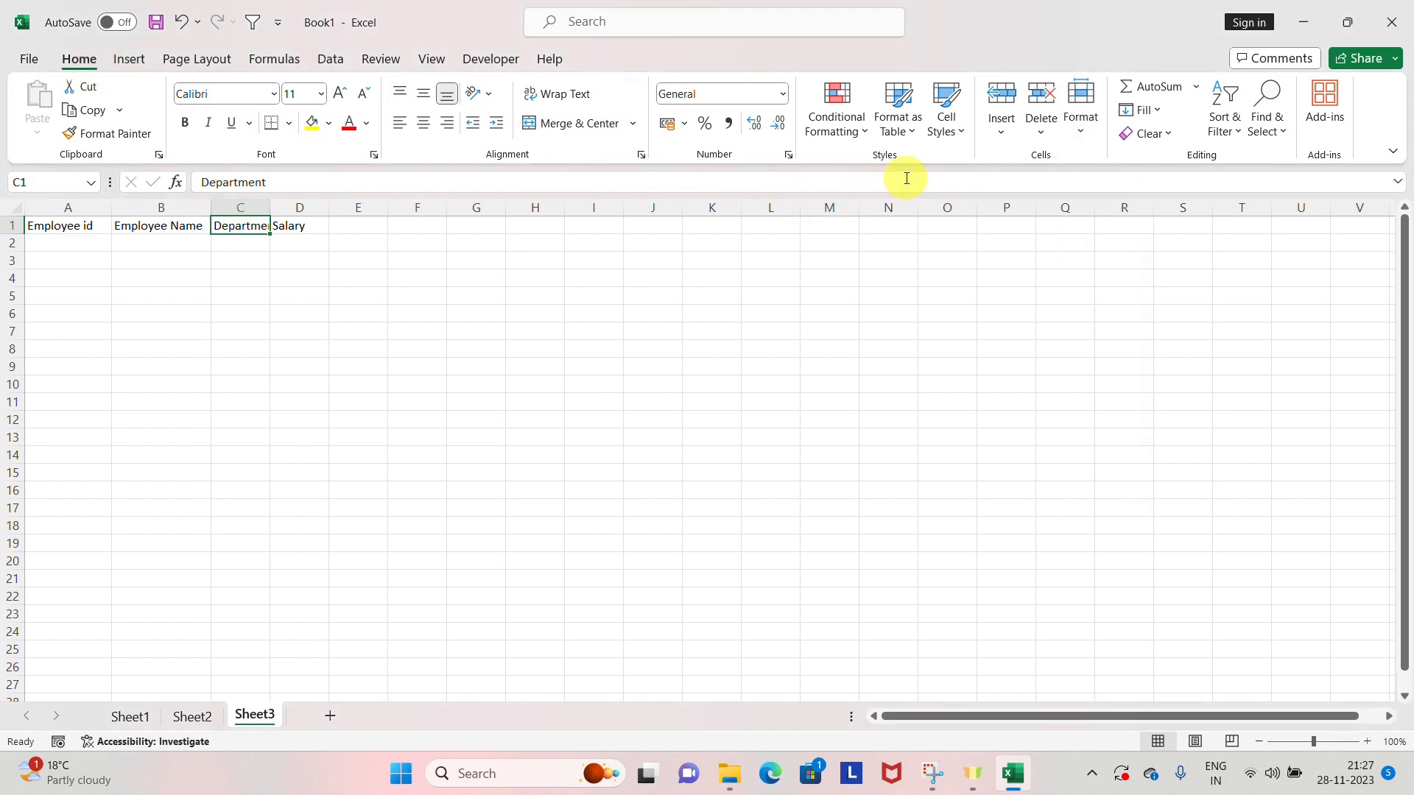
click(1083, 129)
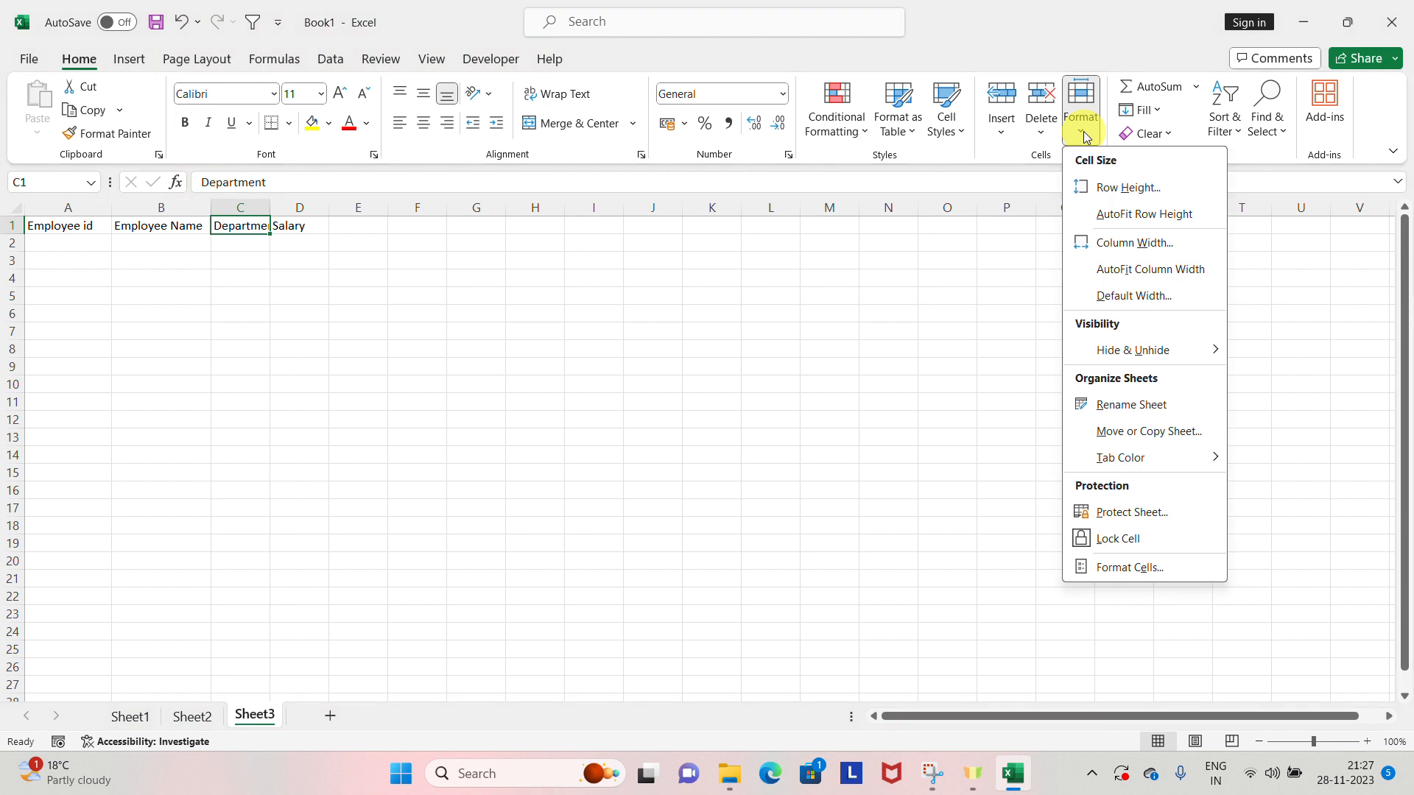
click(1129, 273)
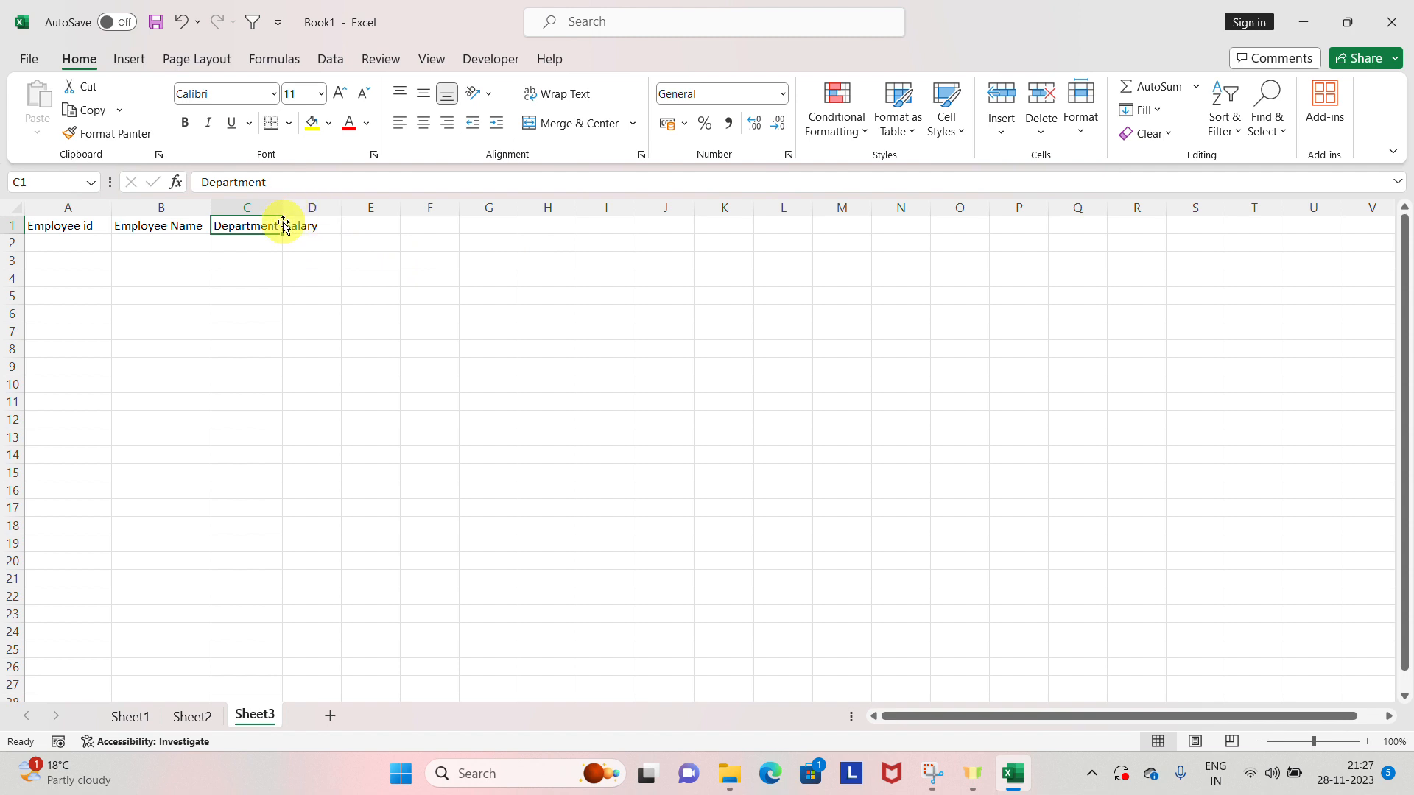
Select all four headers from D1 back to A1, and move the active cell to A2
click(312, 224)
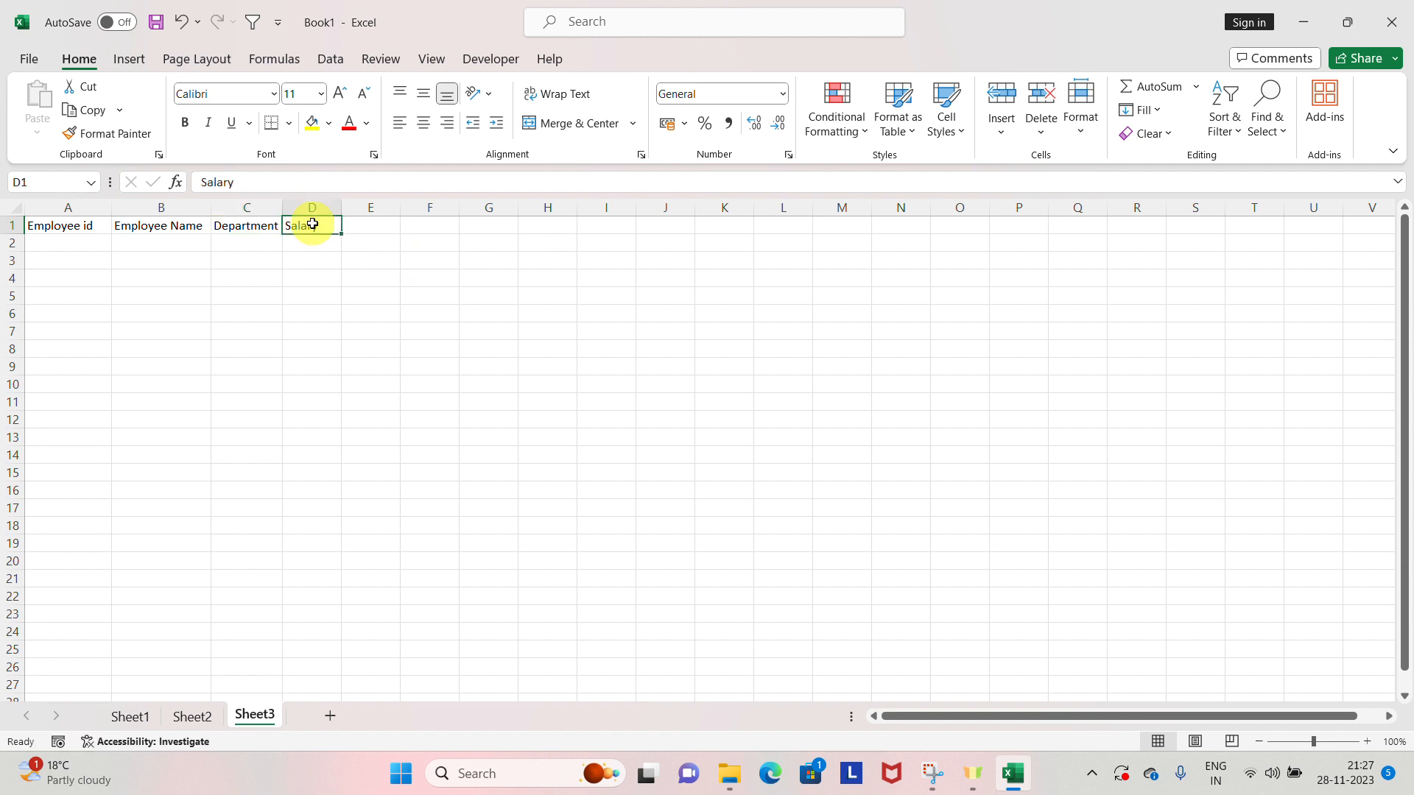
key(ctrl+shift+Left)
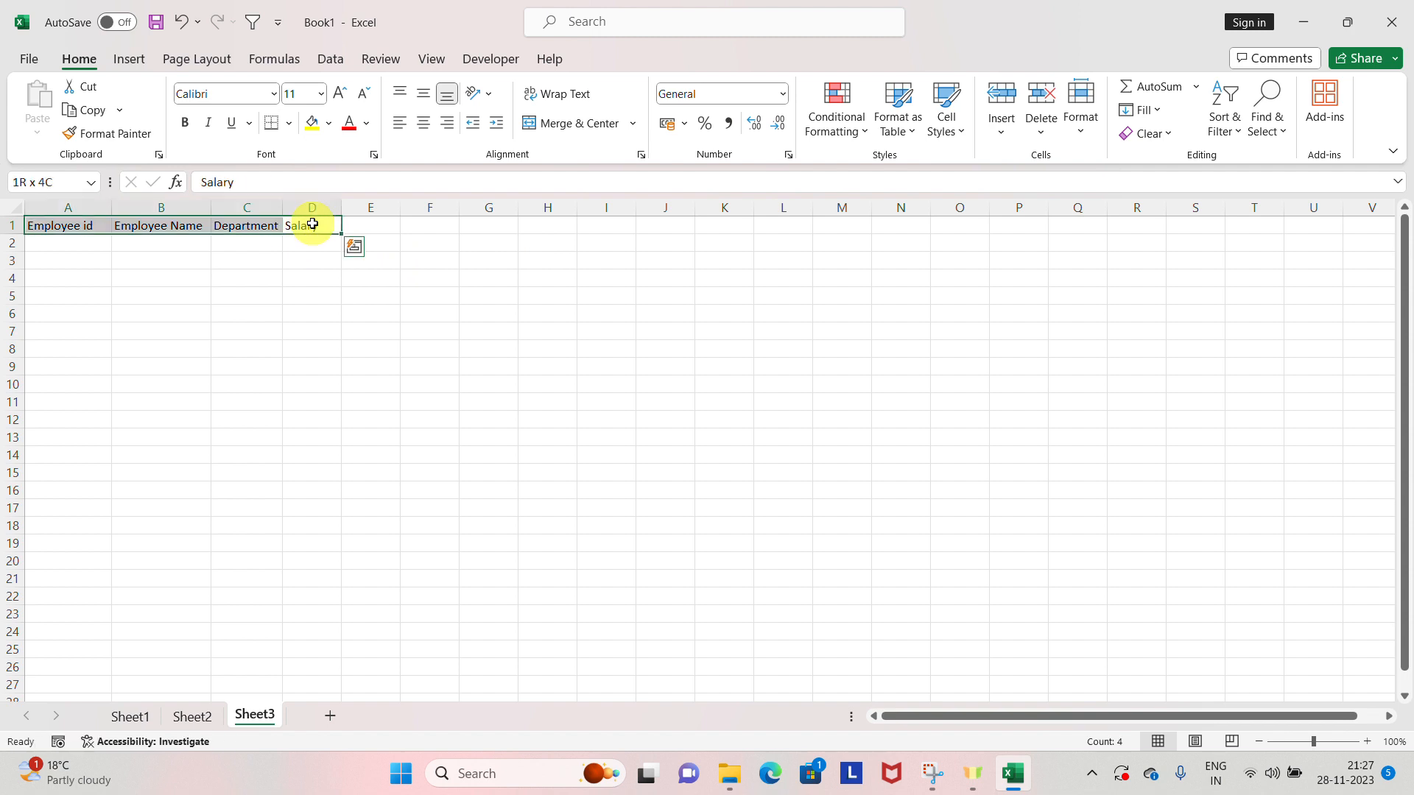
key(Left)
key(Left)
key(Left)
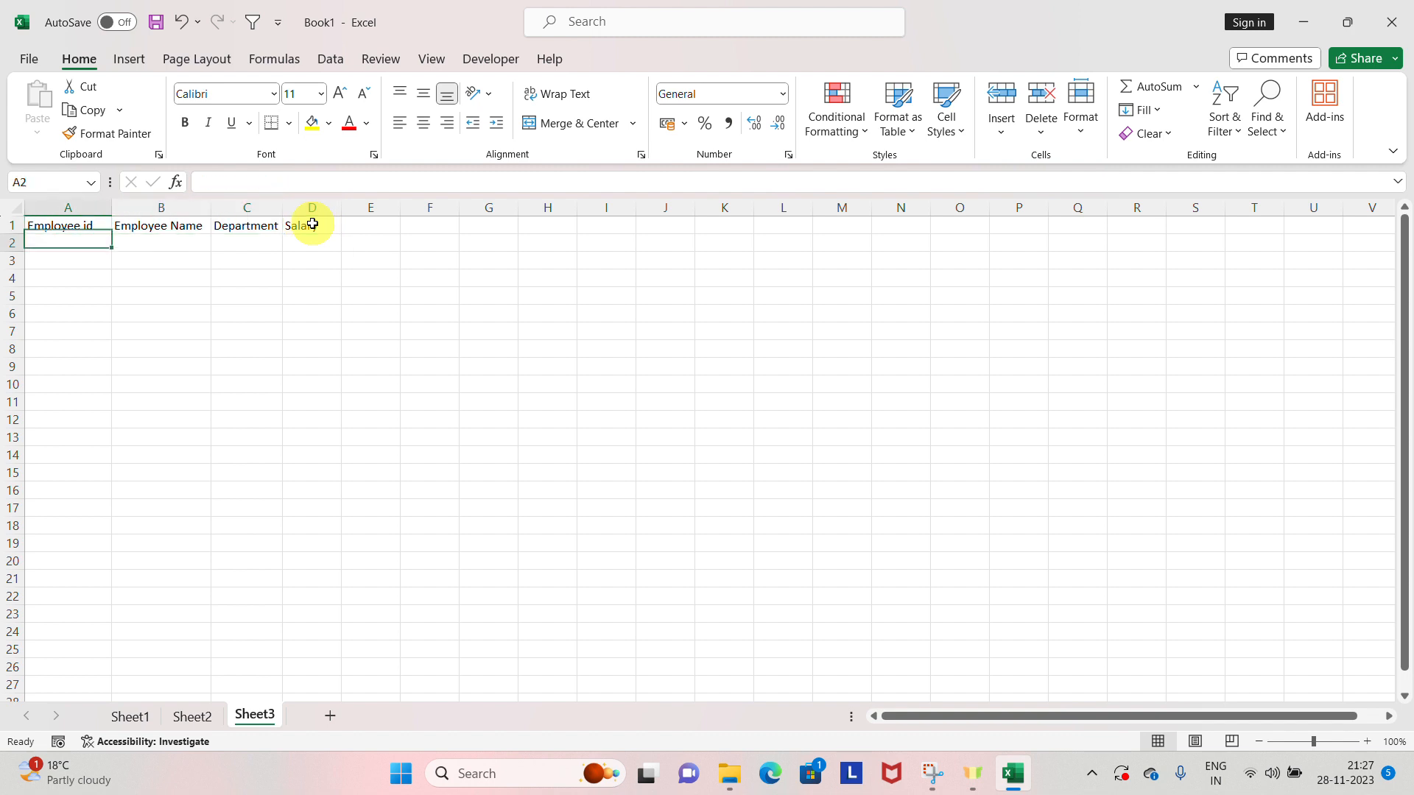
key(Down)
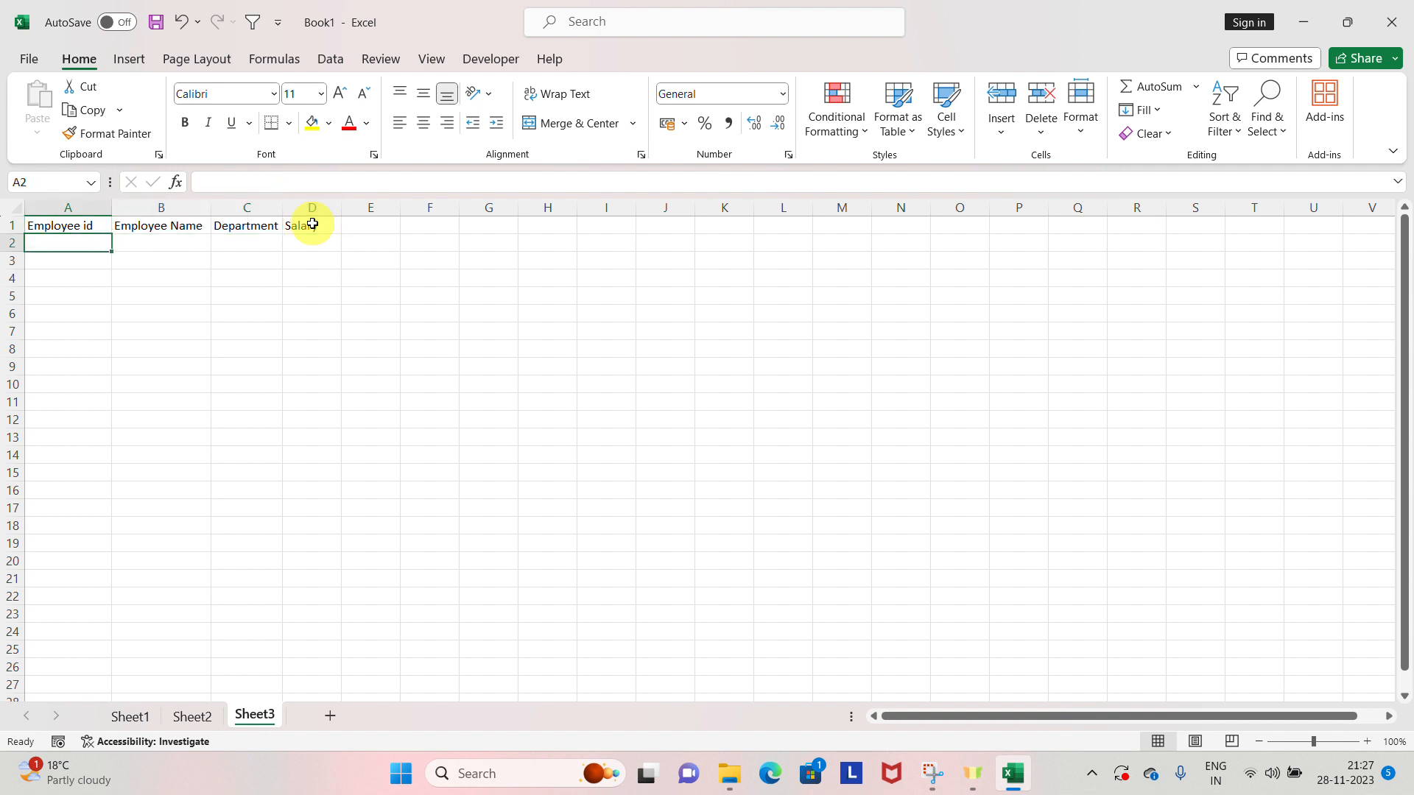
Enter the employee ids 1, 2 and 3 in cells A2, A3 and A4
text(1)
key(Return)
text(2)
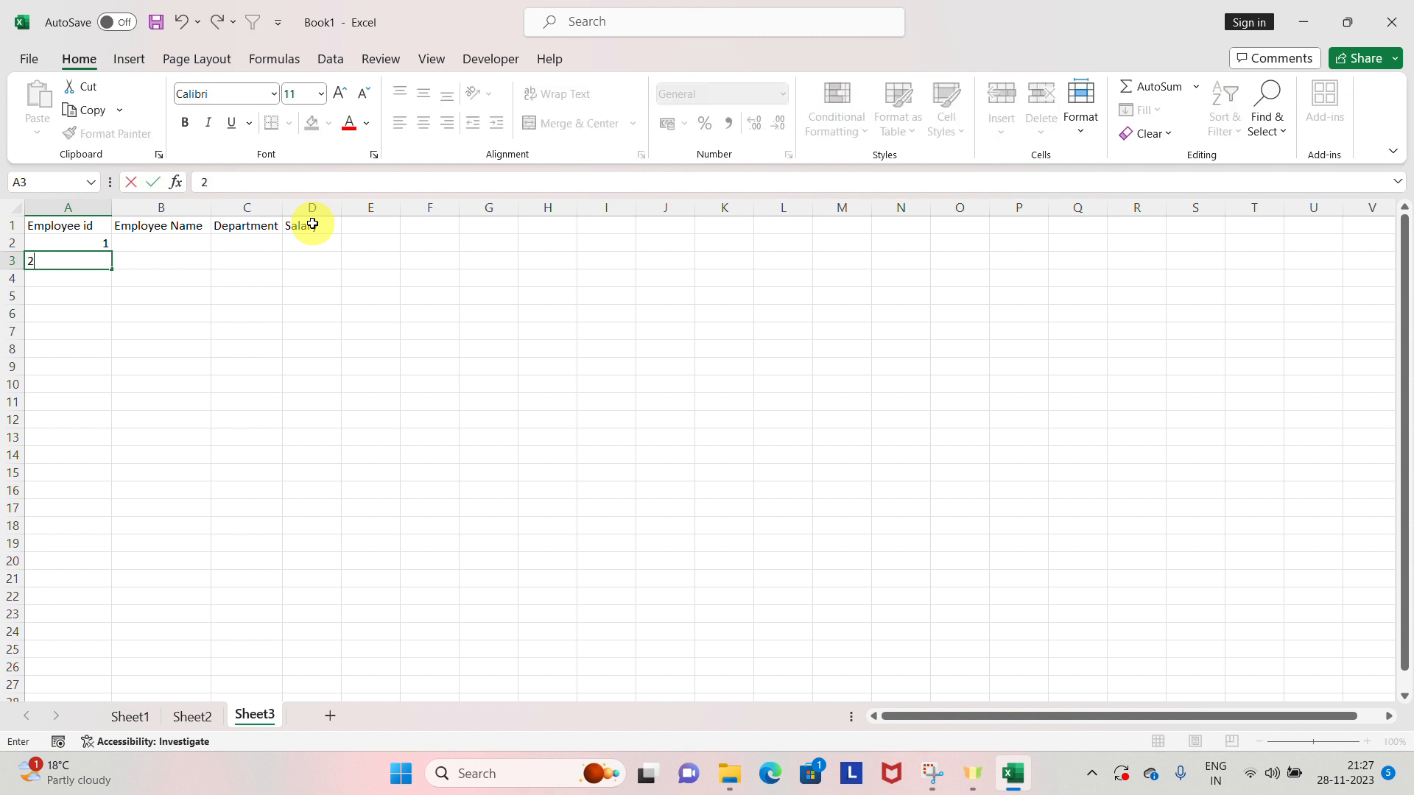
key(Return)
text(3)
key(Return)
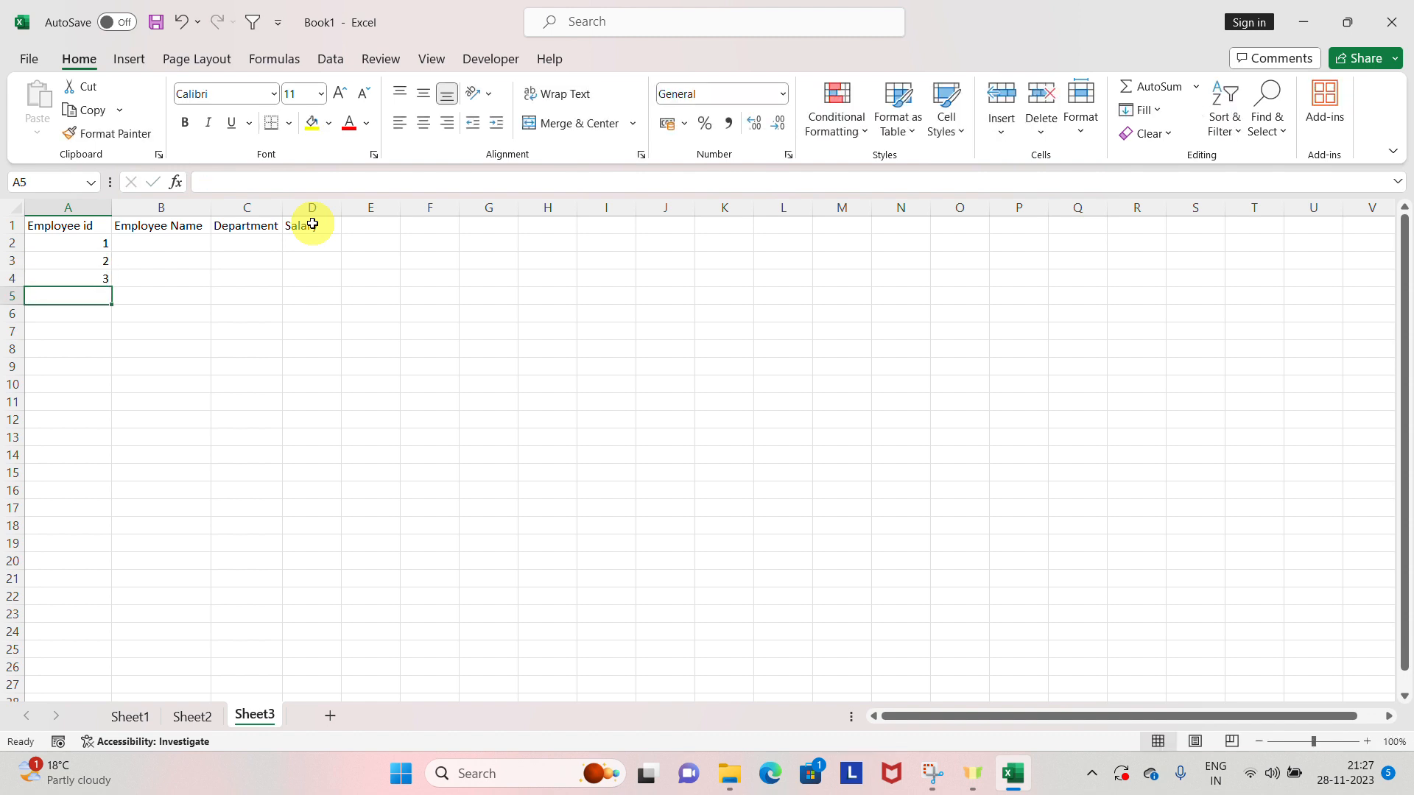
Fill the id series from A2:A3 down to A15 so the ids run from 1 to 14
click(94, 246)
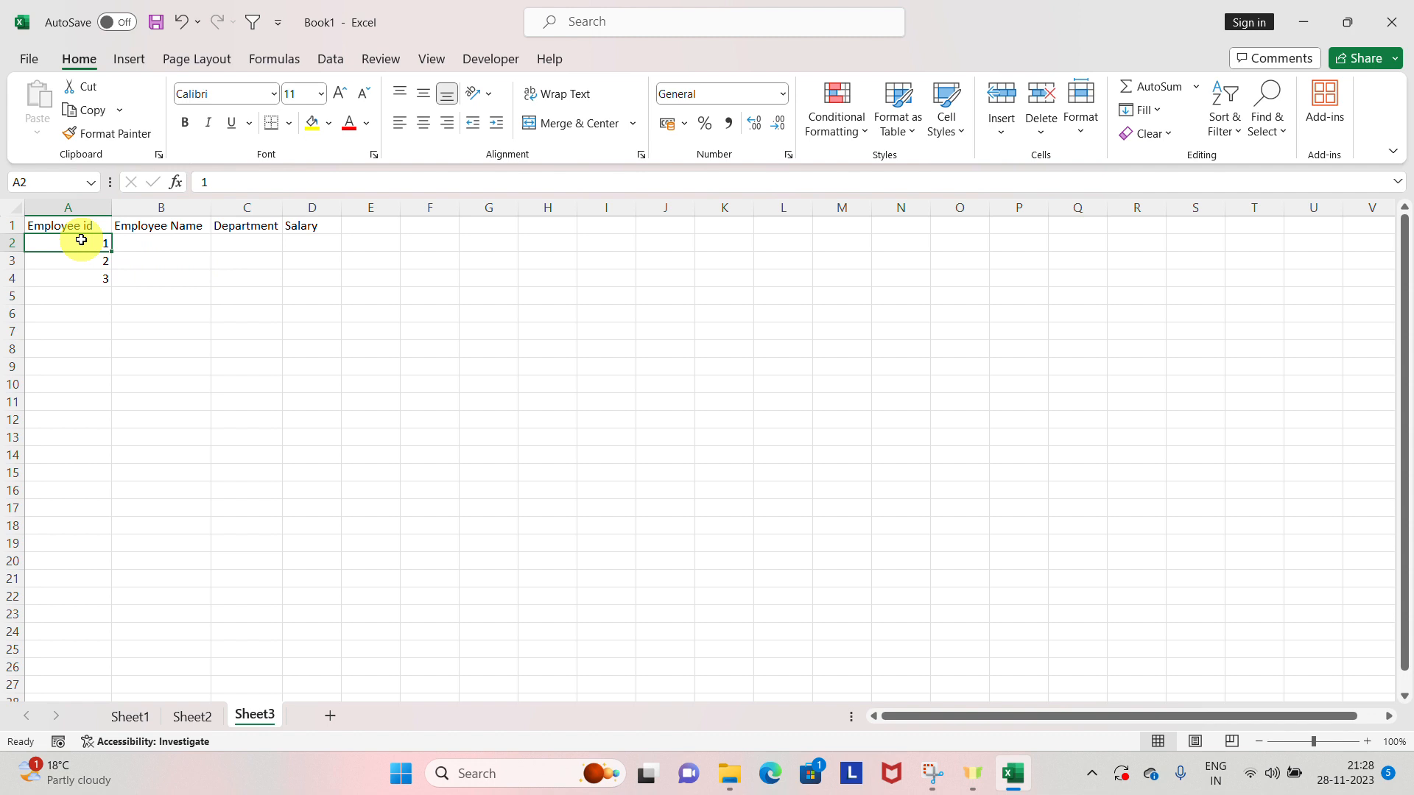
key(shift+Down)
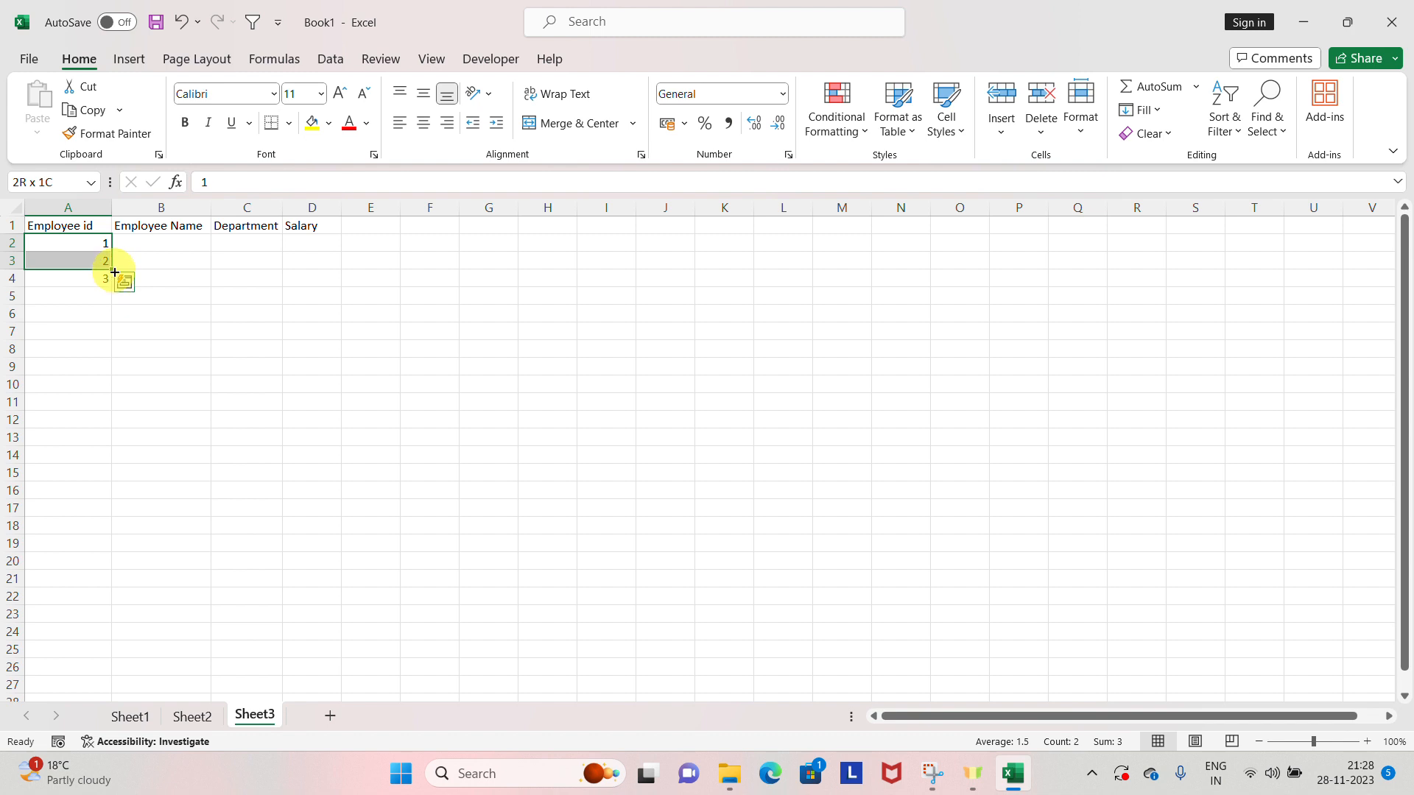
drag(114, 272, 121, 475)
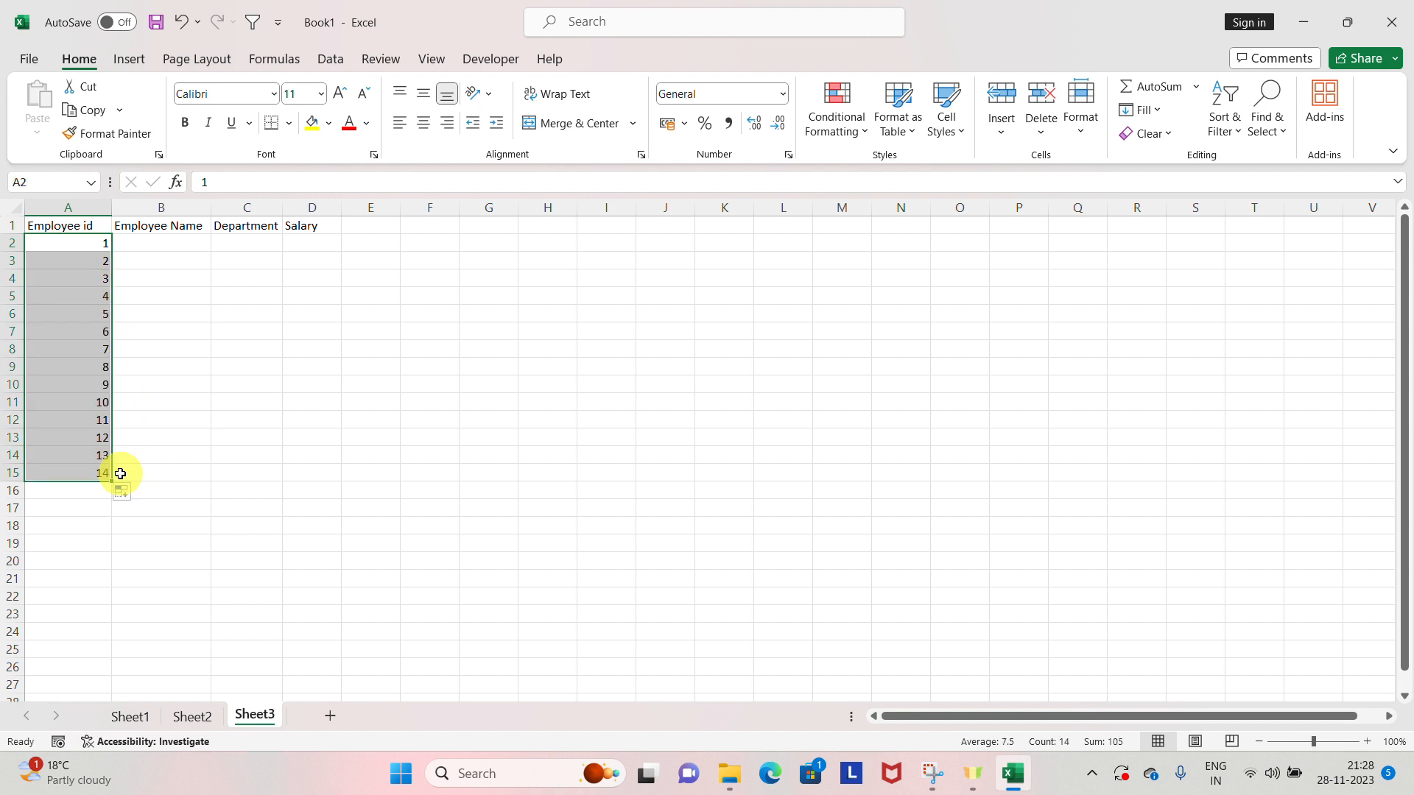
Enter the first four employees' names in cells B2 to B5
click(150, 247)
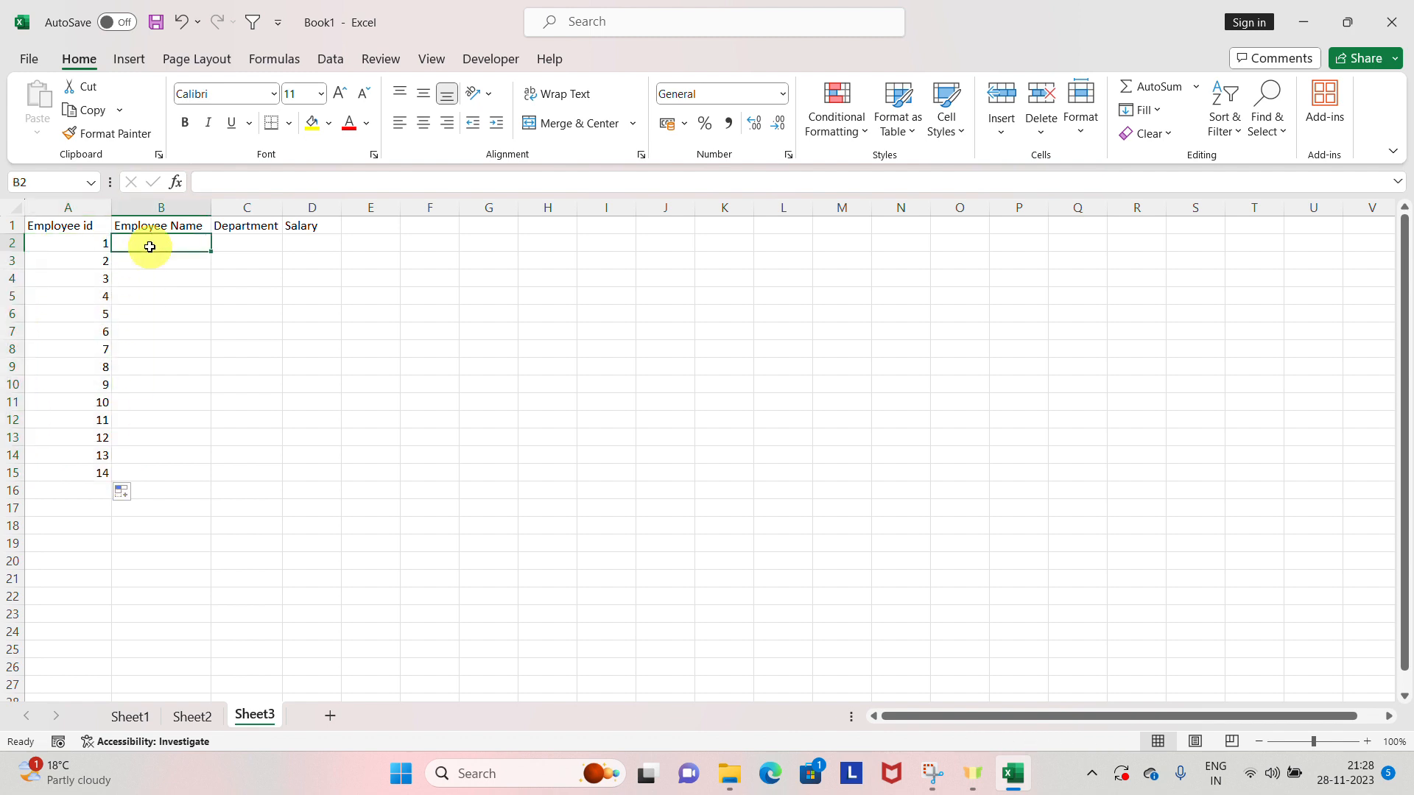
text(Ram)
key(Return)
text(S)
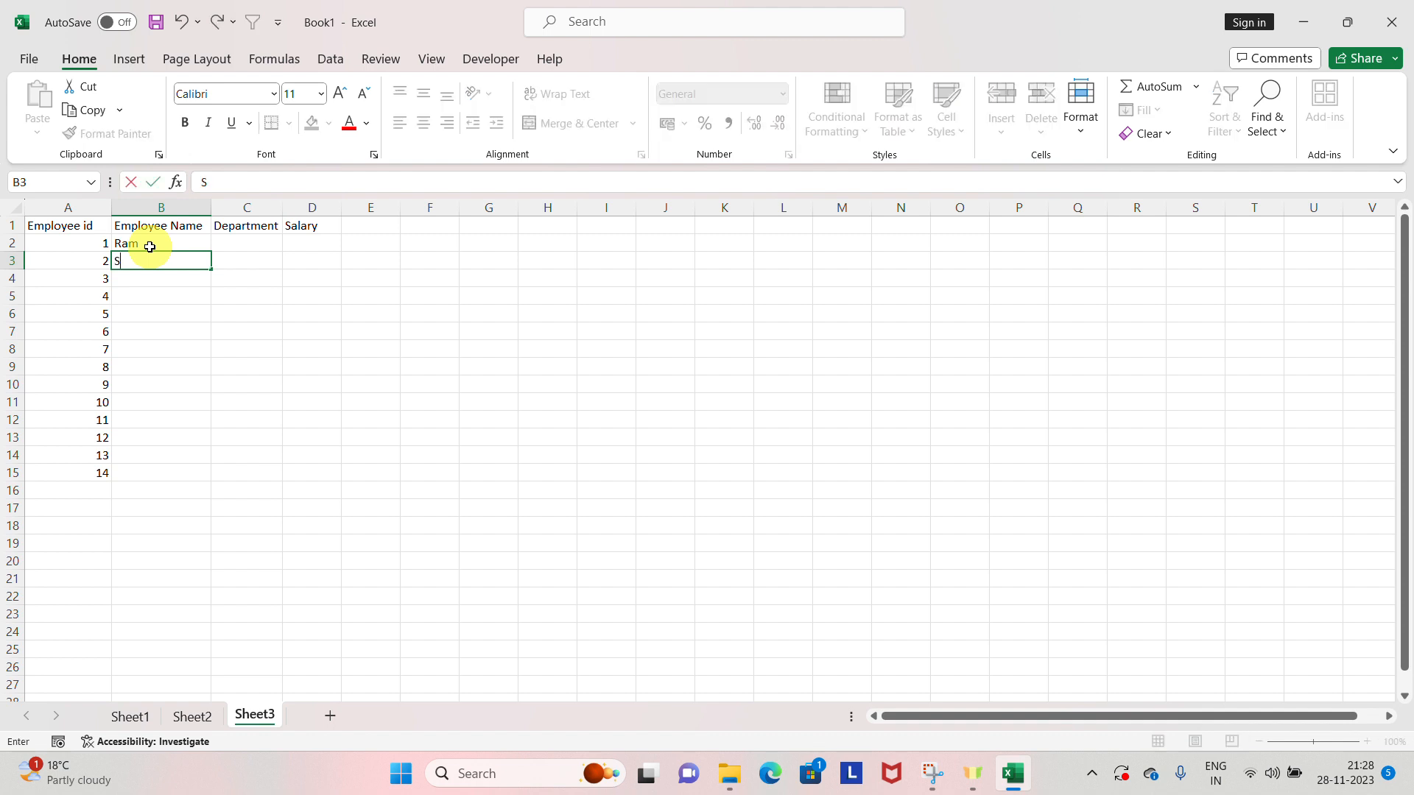
text(hayam)
key(Return)
text(Rahul)
key(Return)
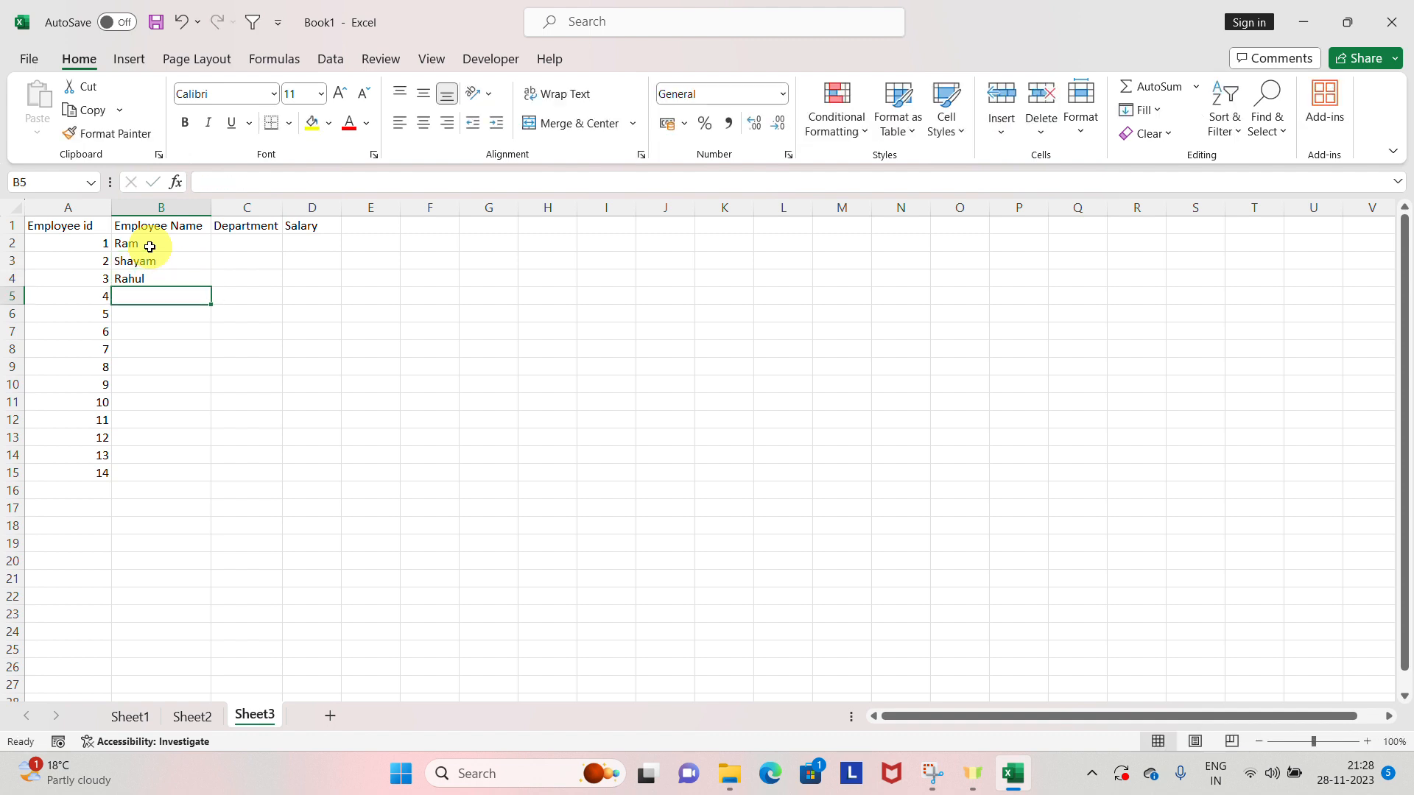
text(Keshav)
key(Return)
Enter the next four employees' names in cells B6 to B9
text(L)
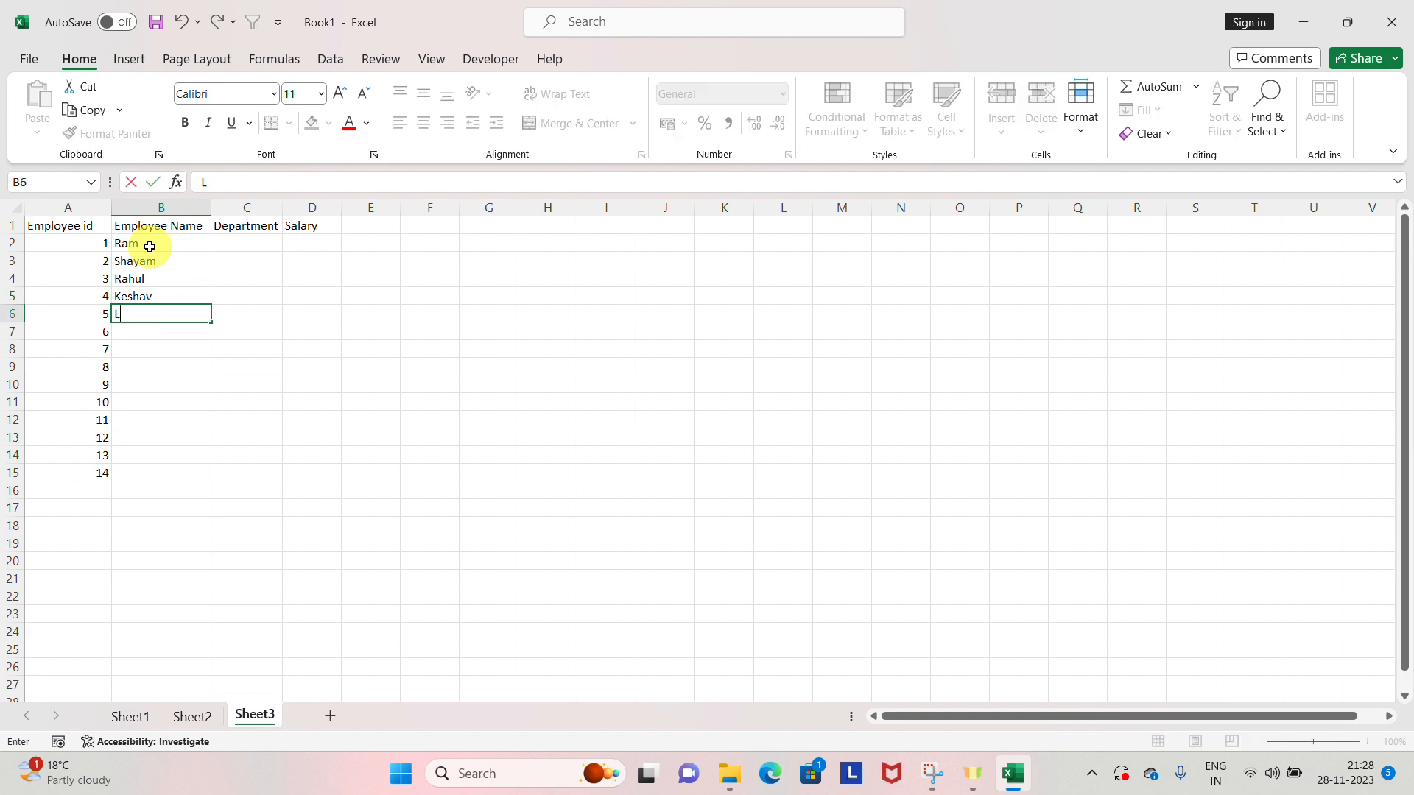
text(alit)
key(Return)
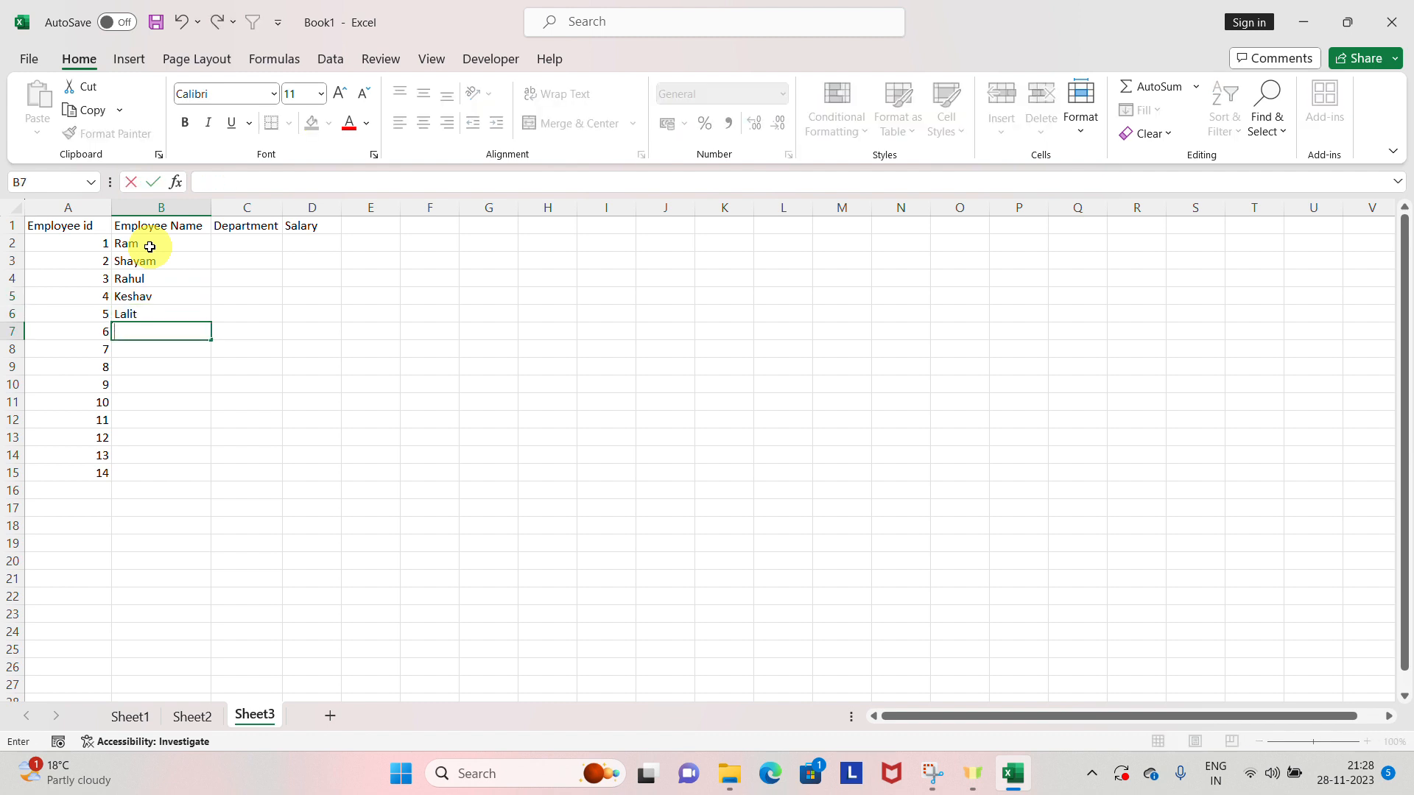
text(Ramesh)
key(Return)
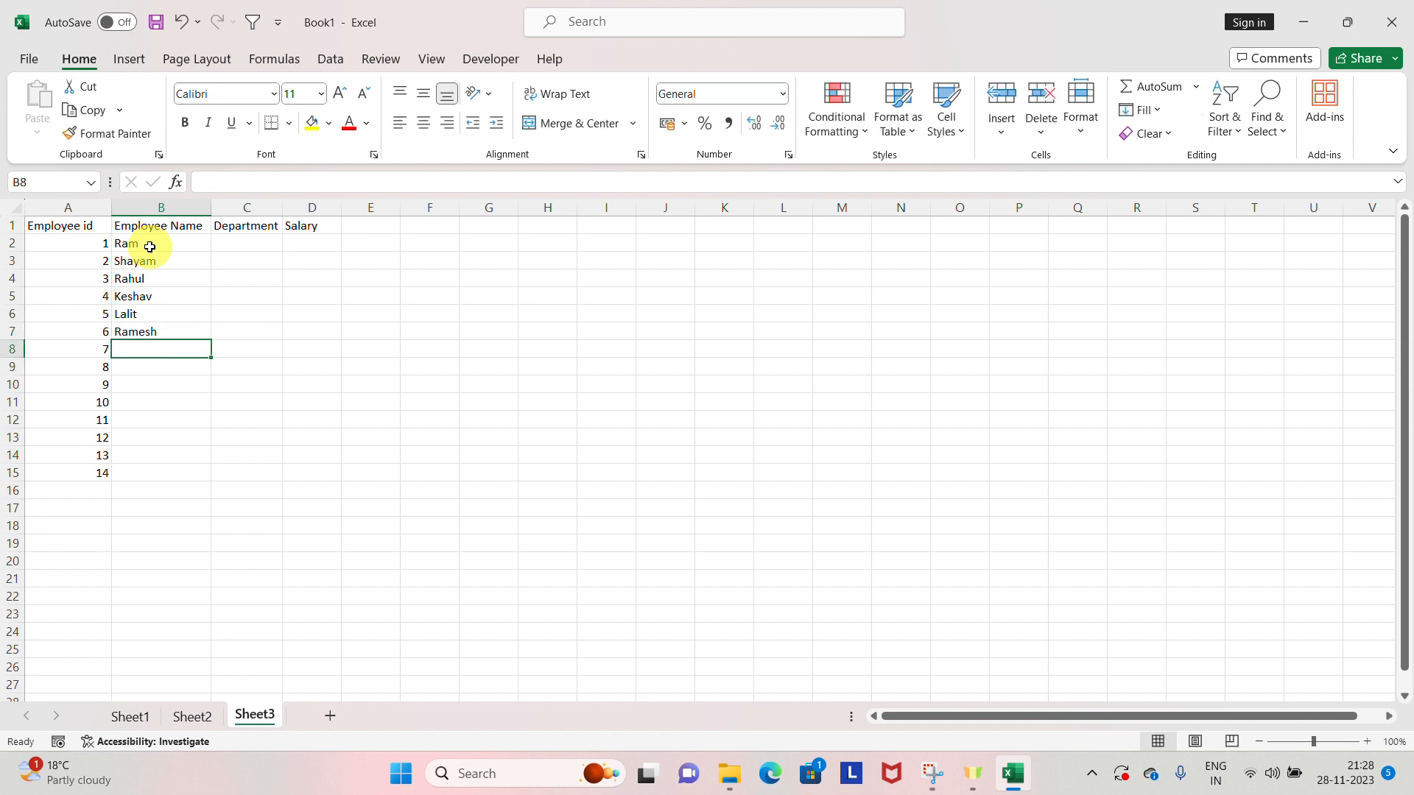
text(K)
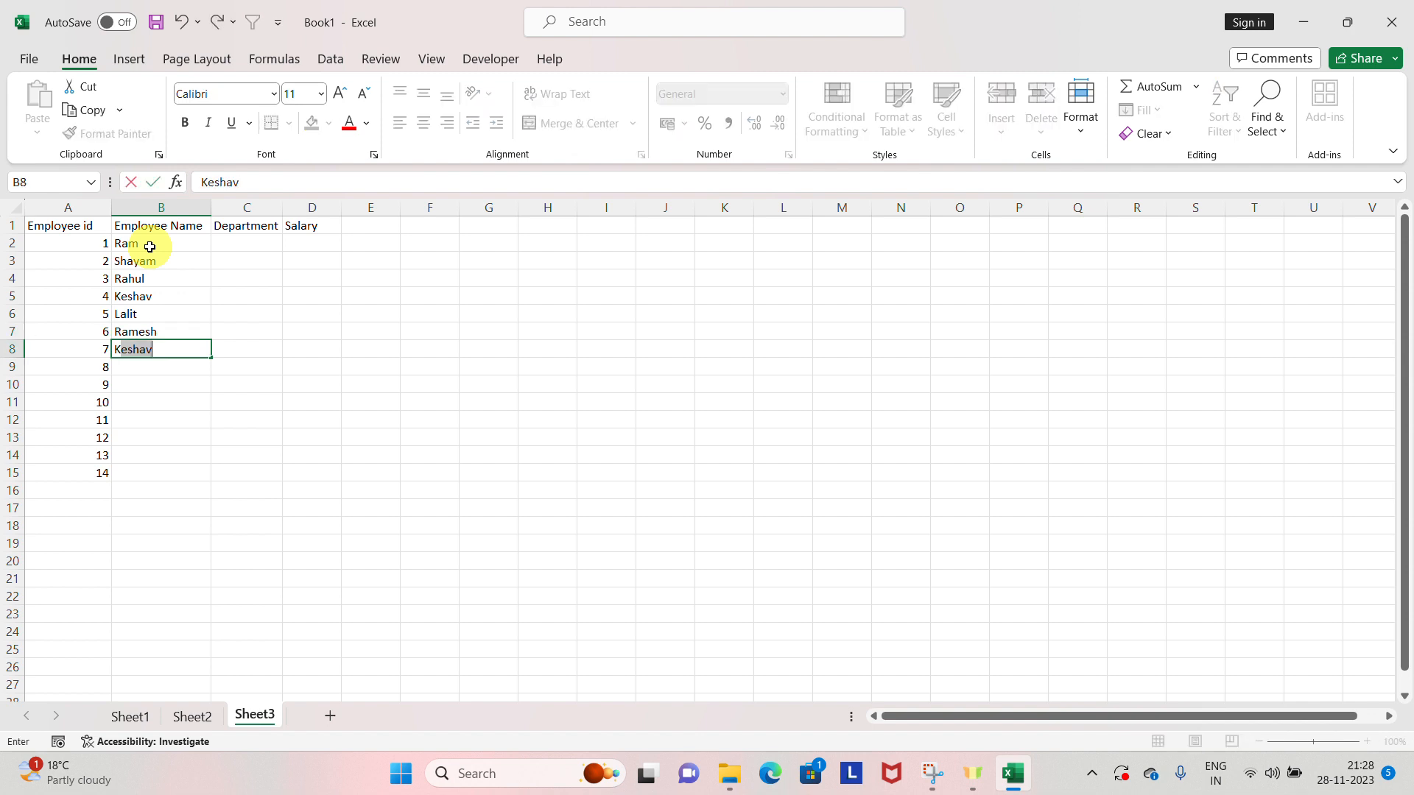
text(ailash)
key(Return)
text(Vipul)
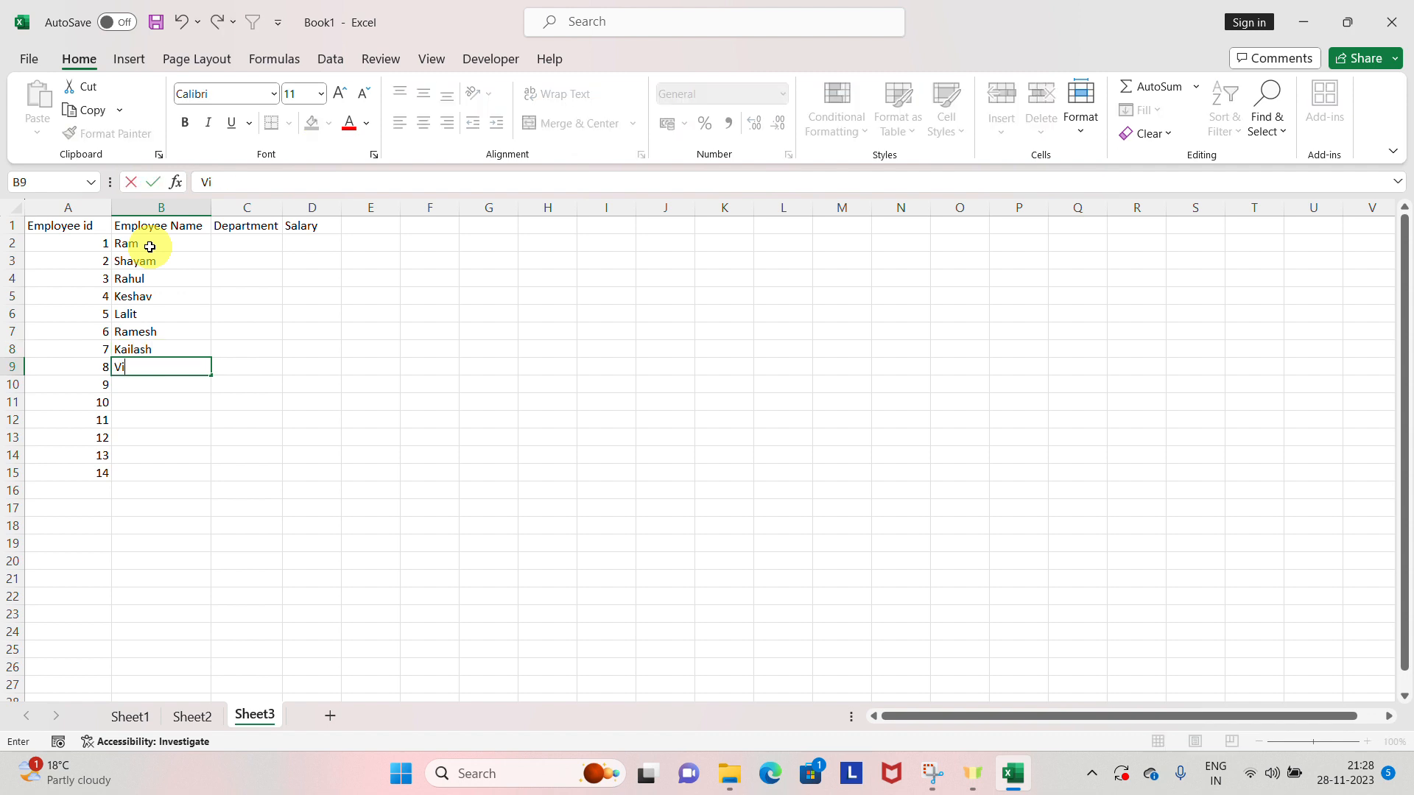
key(Return)
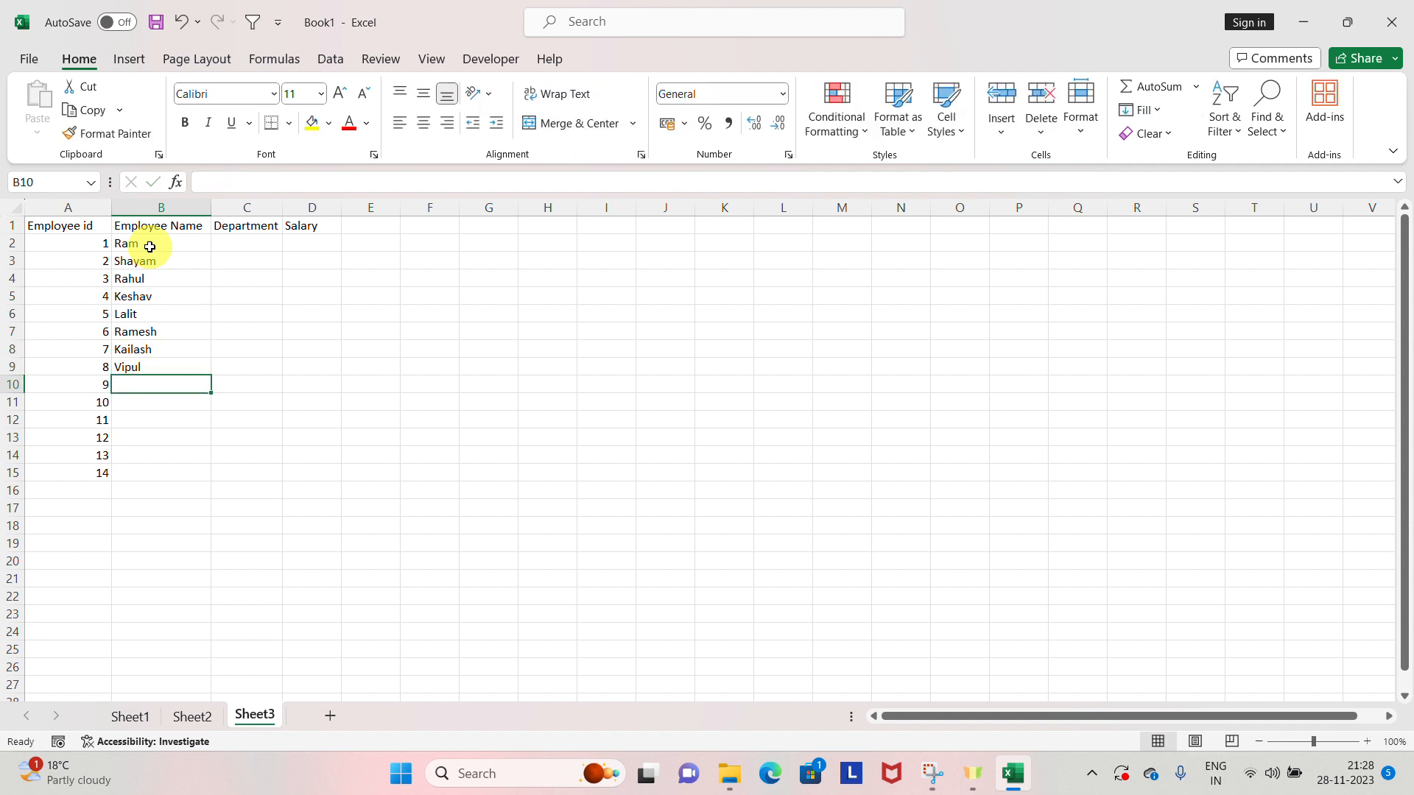
Enter the names of employees 9, 10 and 11 in cells B10 to B12
text(Anurag)
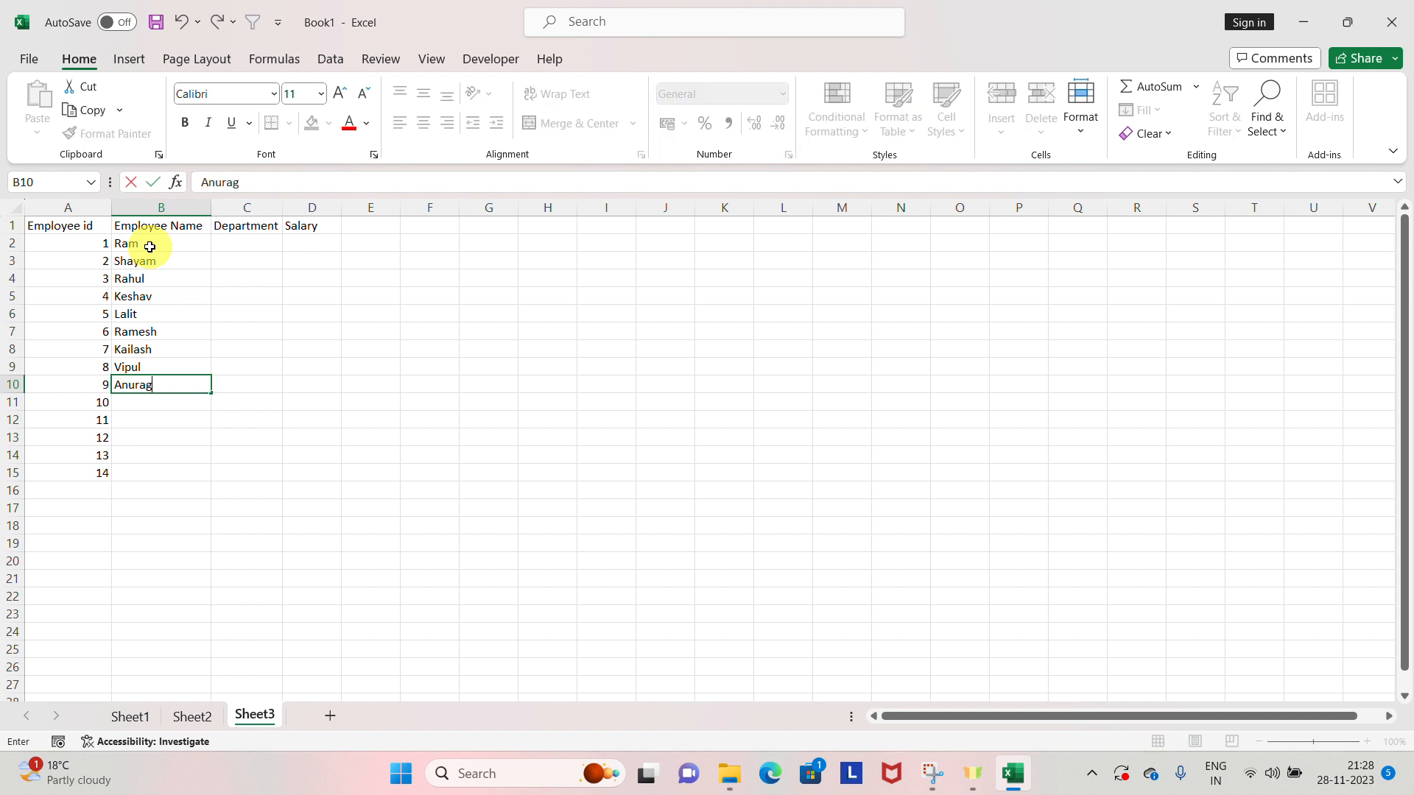
key(Return)
text(Sachin)
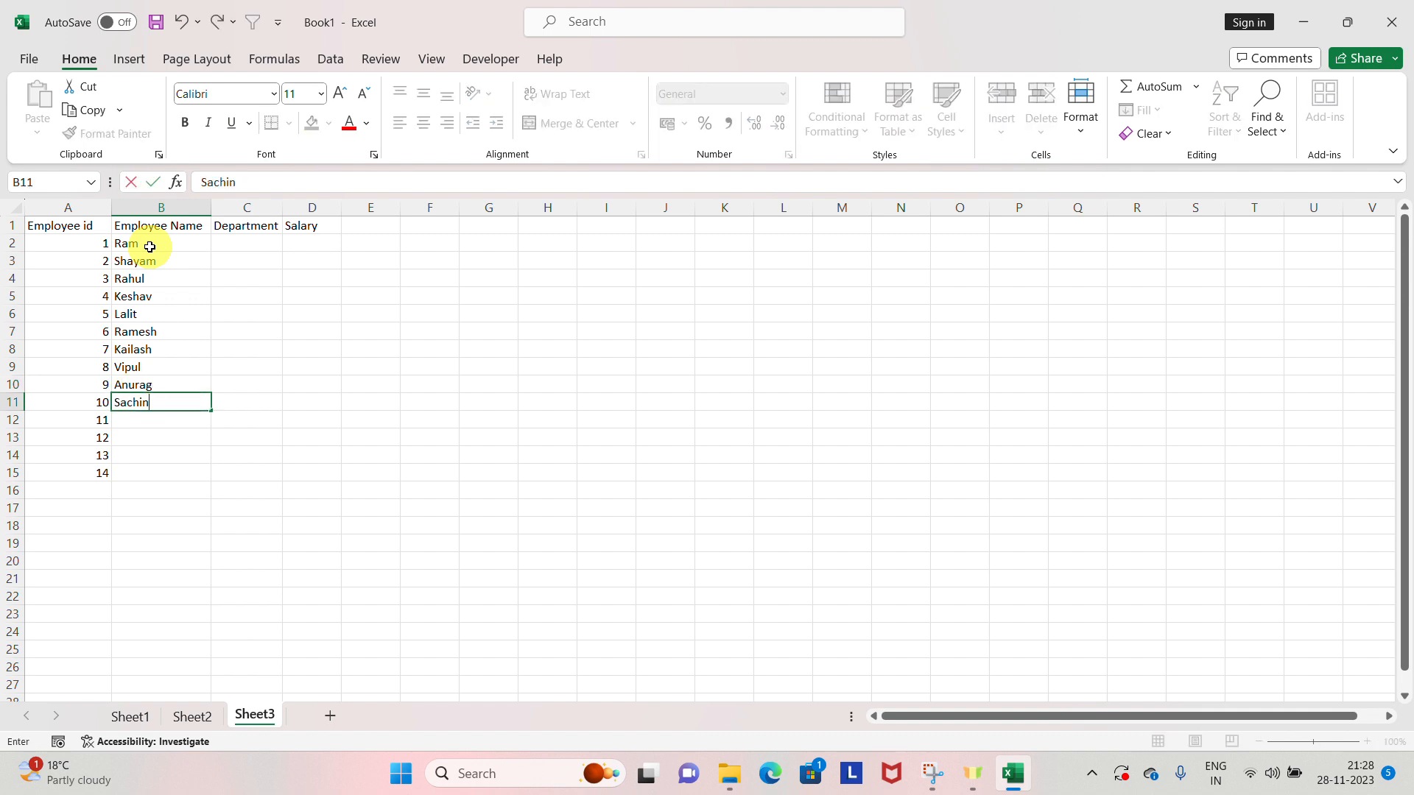
key(Return)
text(Neeraj)
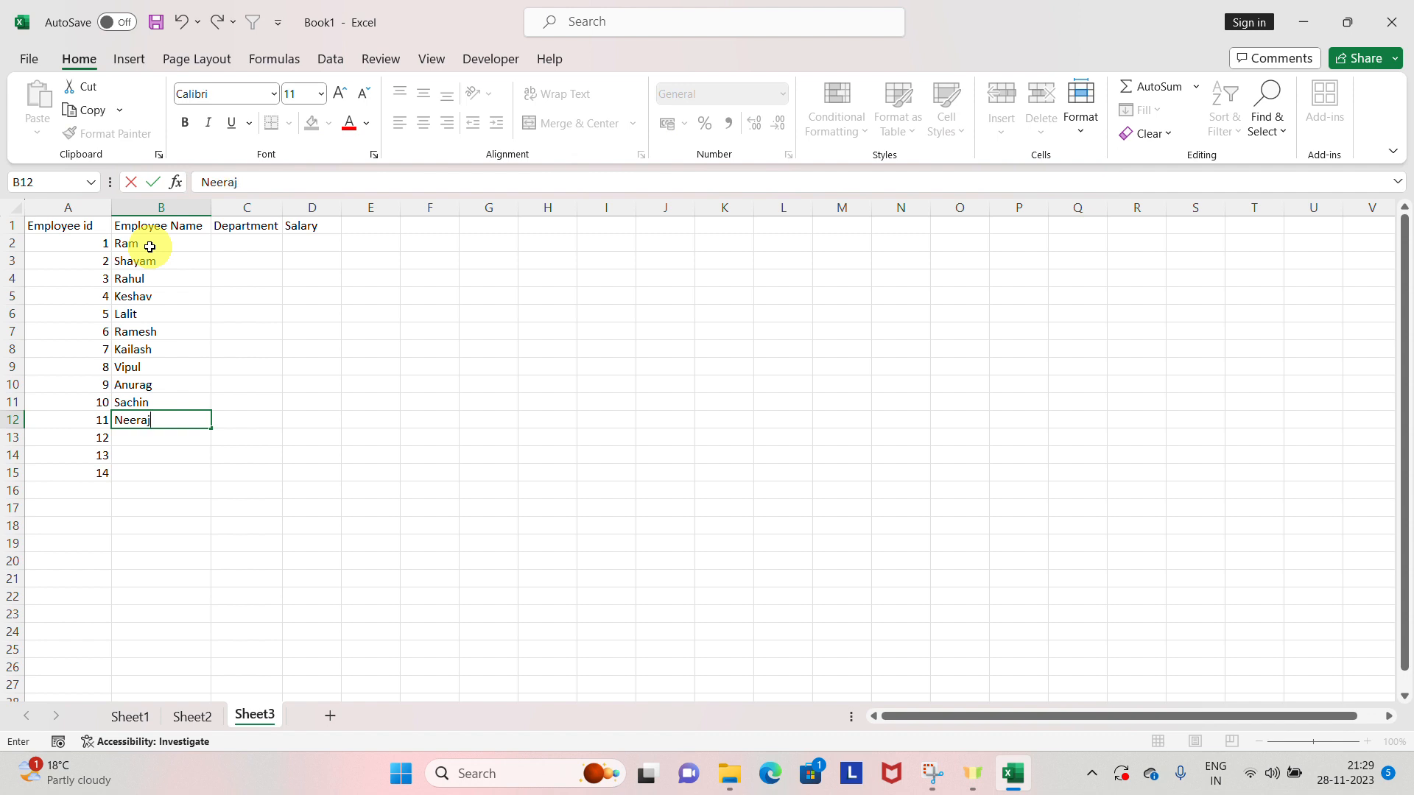
key(Return)
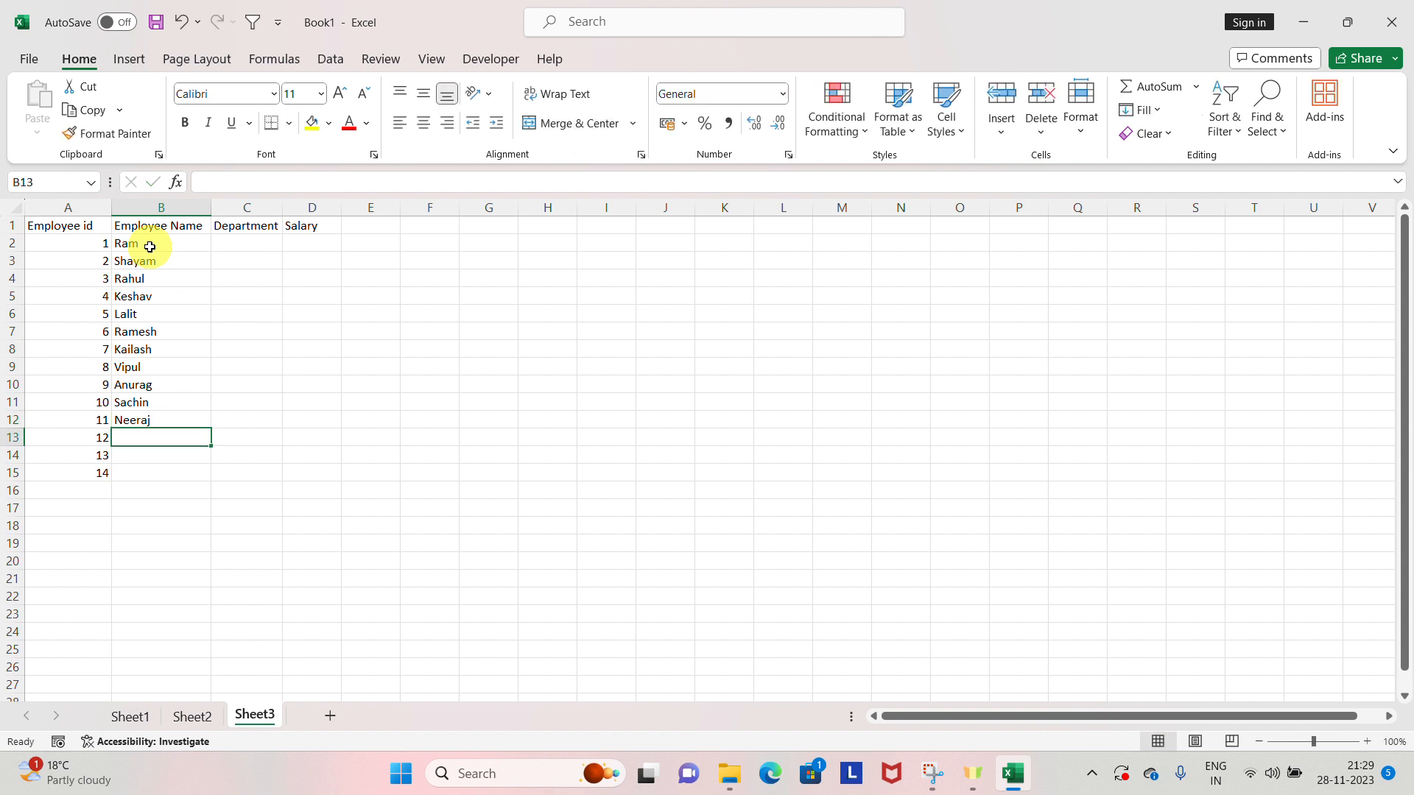
Enter the last three employees' names in cells B13 to B15
text(Anoop)
key(Return)
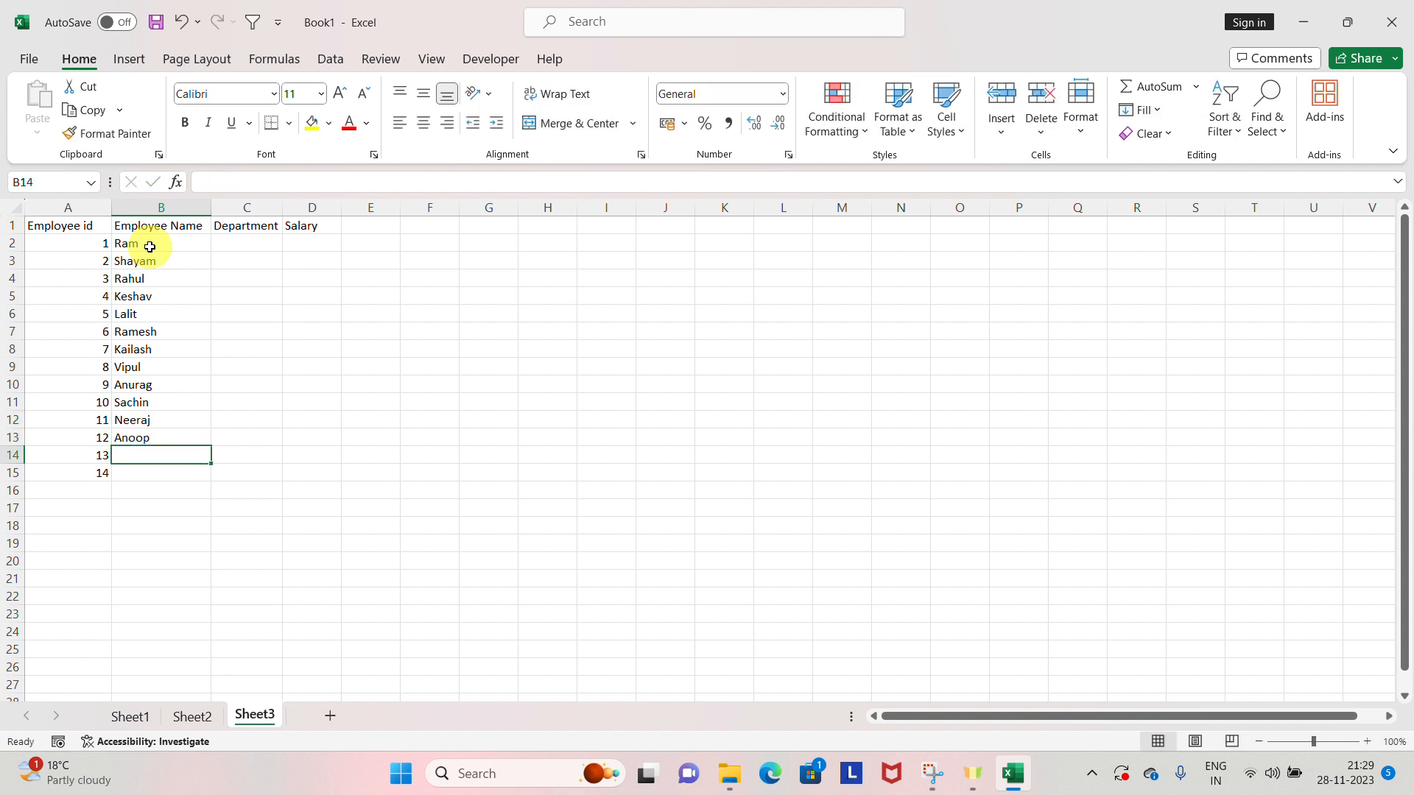
text(Deepak)
key(Return)
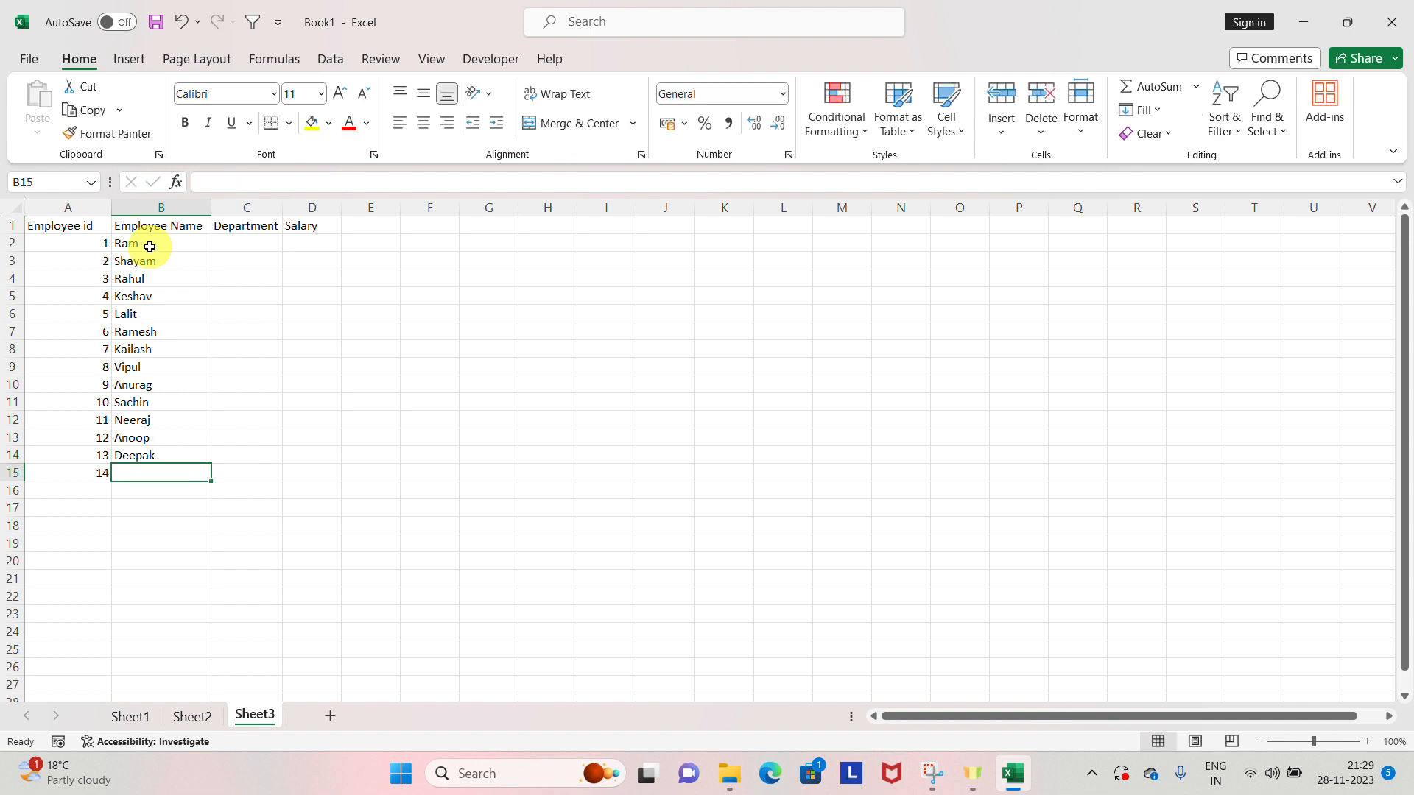
text(Raj)
key(Return)
Enter the departments HR in C2 and Account in C3
key(Right)
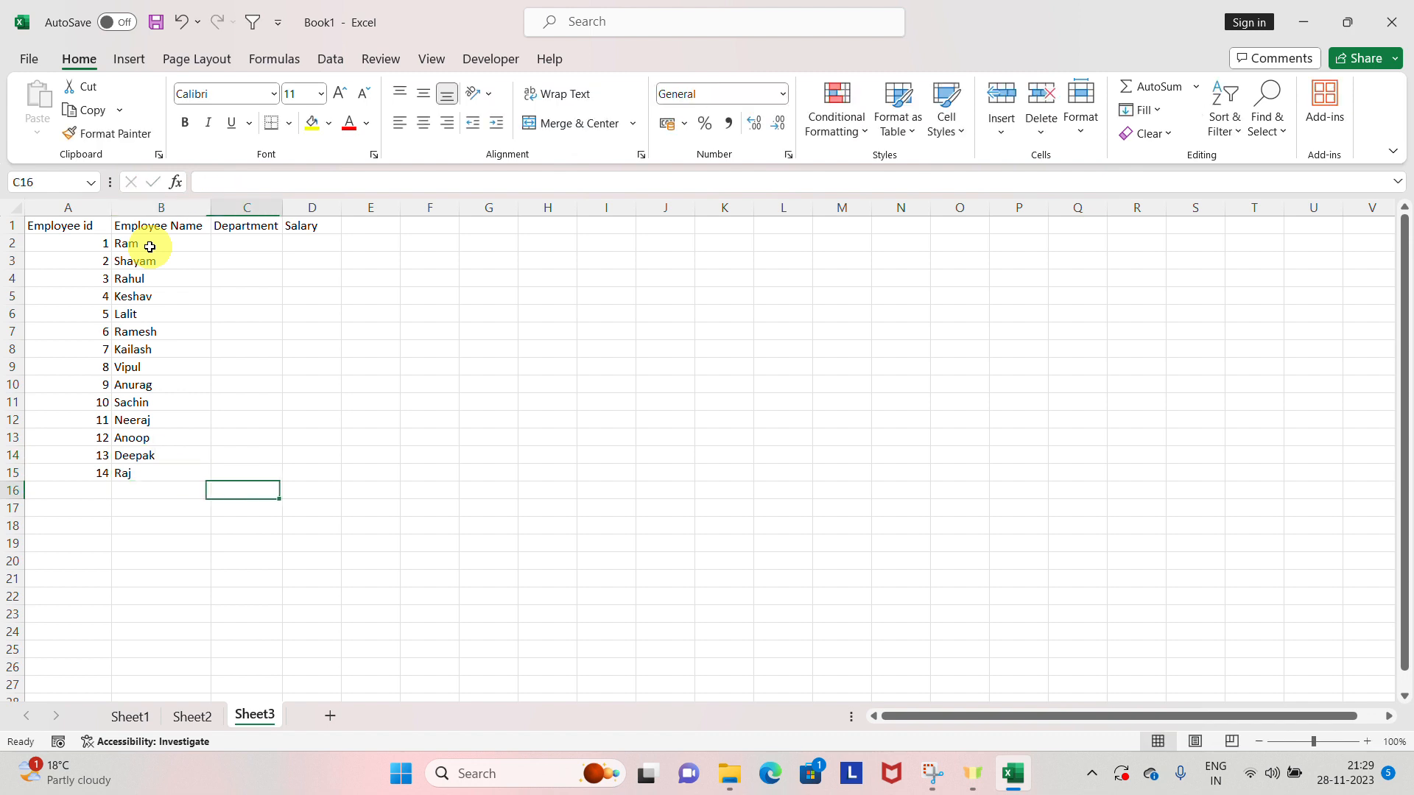
key(ctrl+Up)
key(Down)
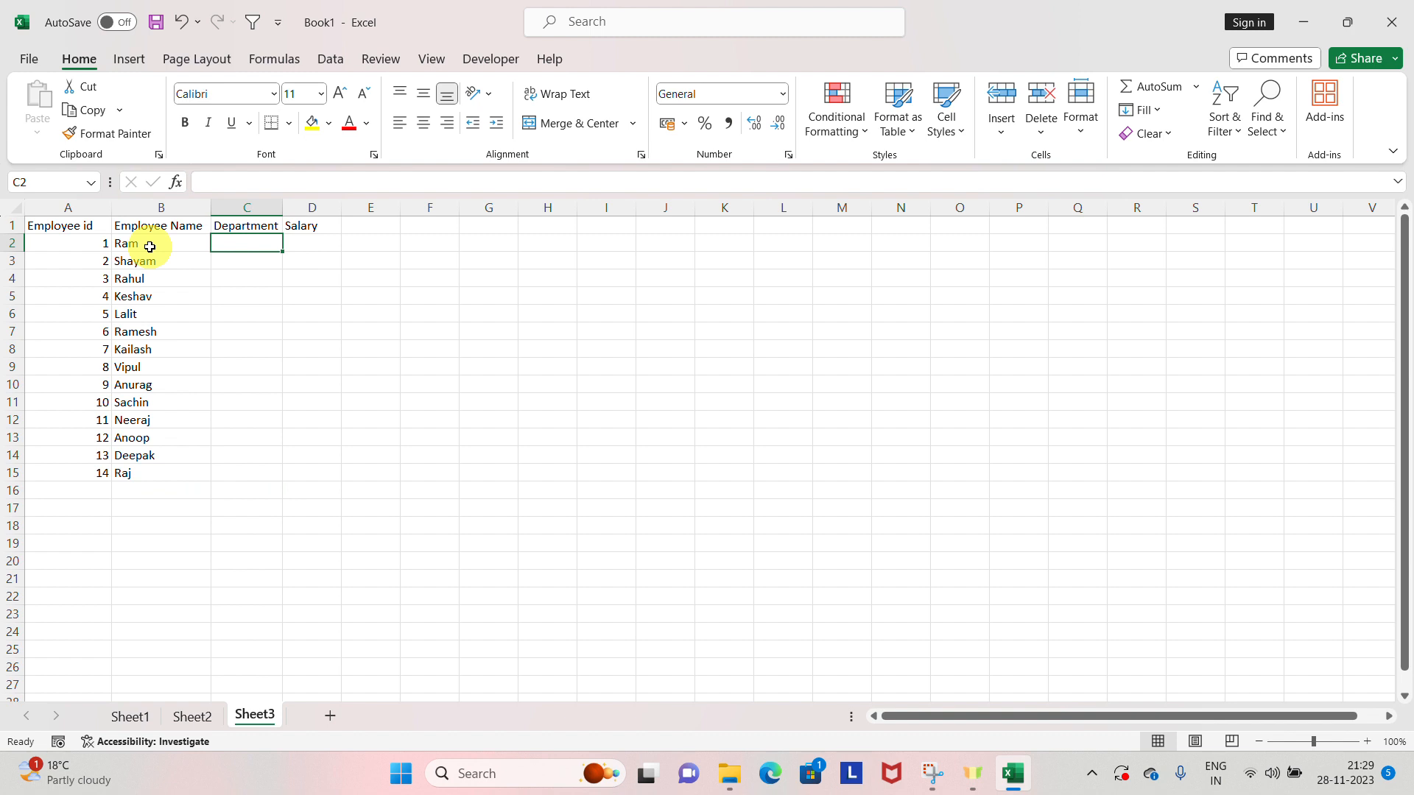
text(HR)
key(Return)
key(Return)
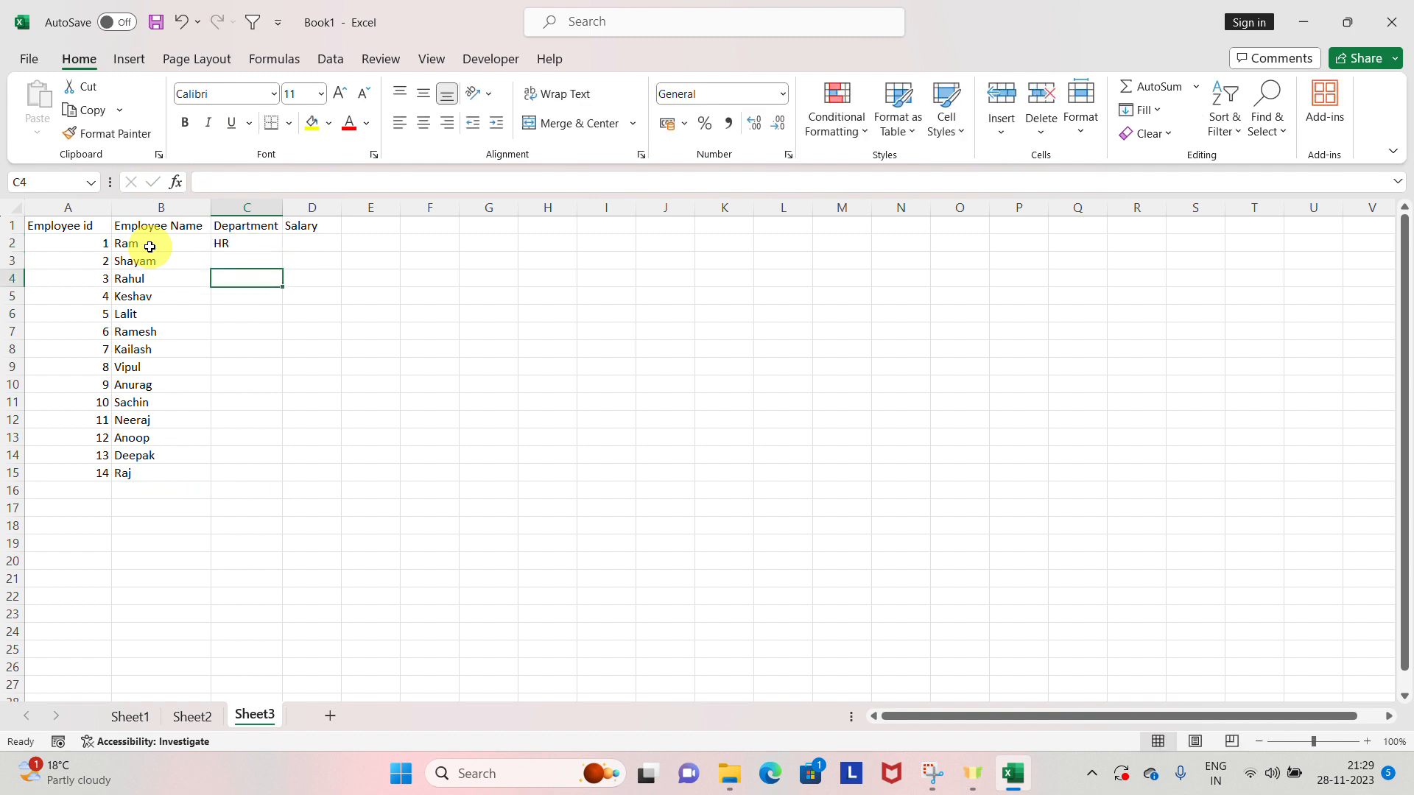
key(Up)
text(A)
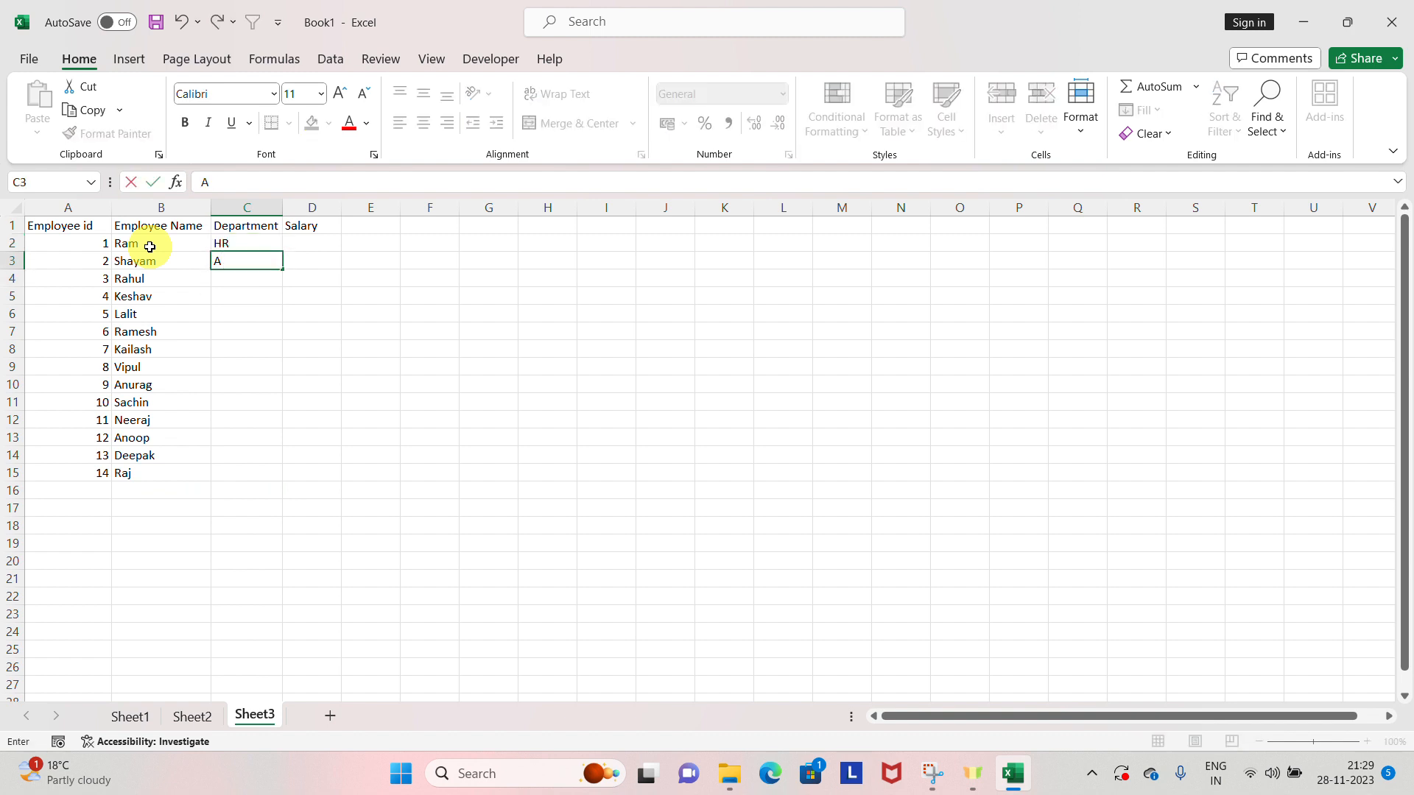
text(ccount)
key(Return)
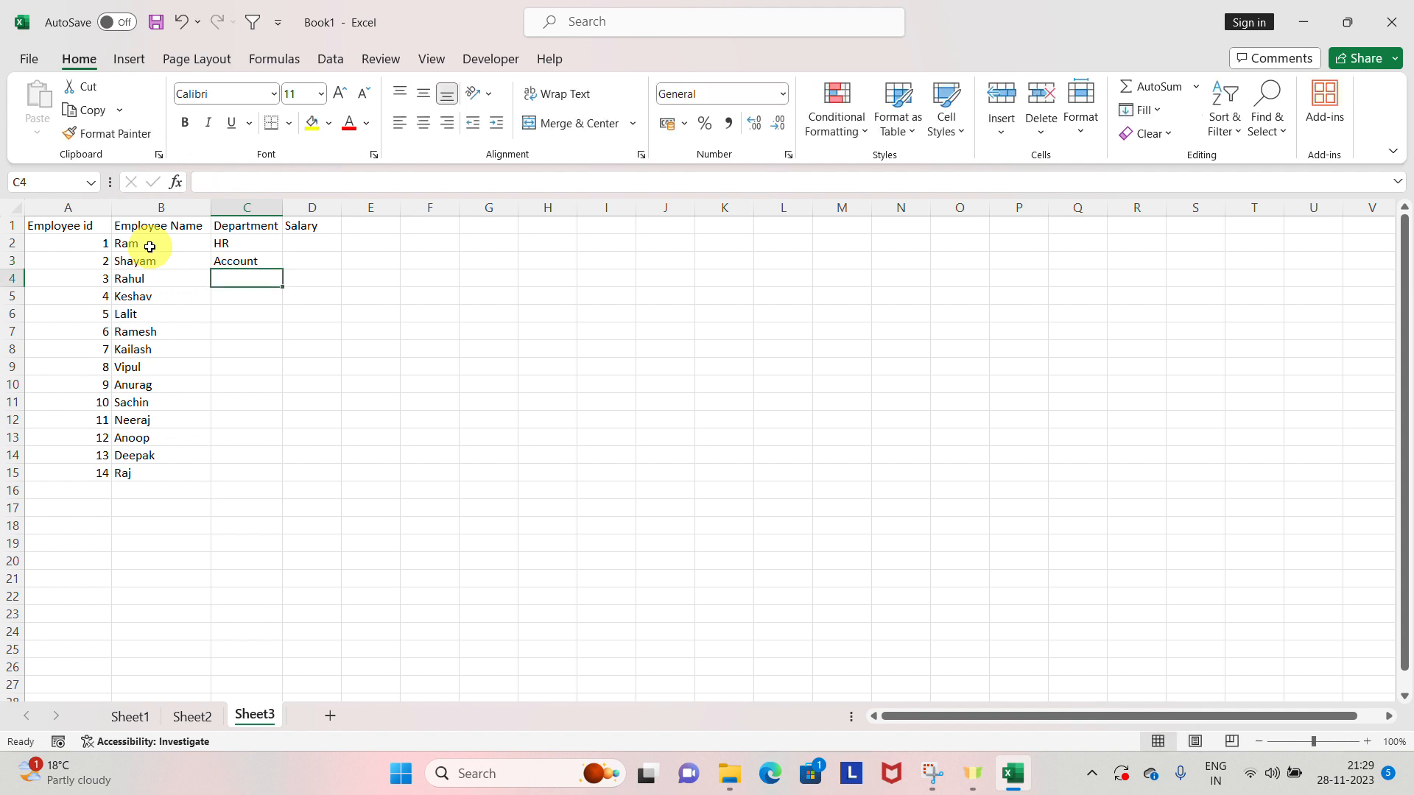
Enter Account in C4 and Productioin in C5 of the Department column
text(A)
key(Tab)
key(Left)
key(Down)
text(Productioin)
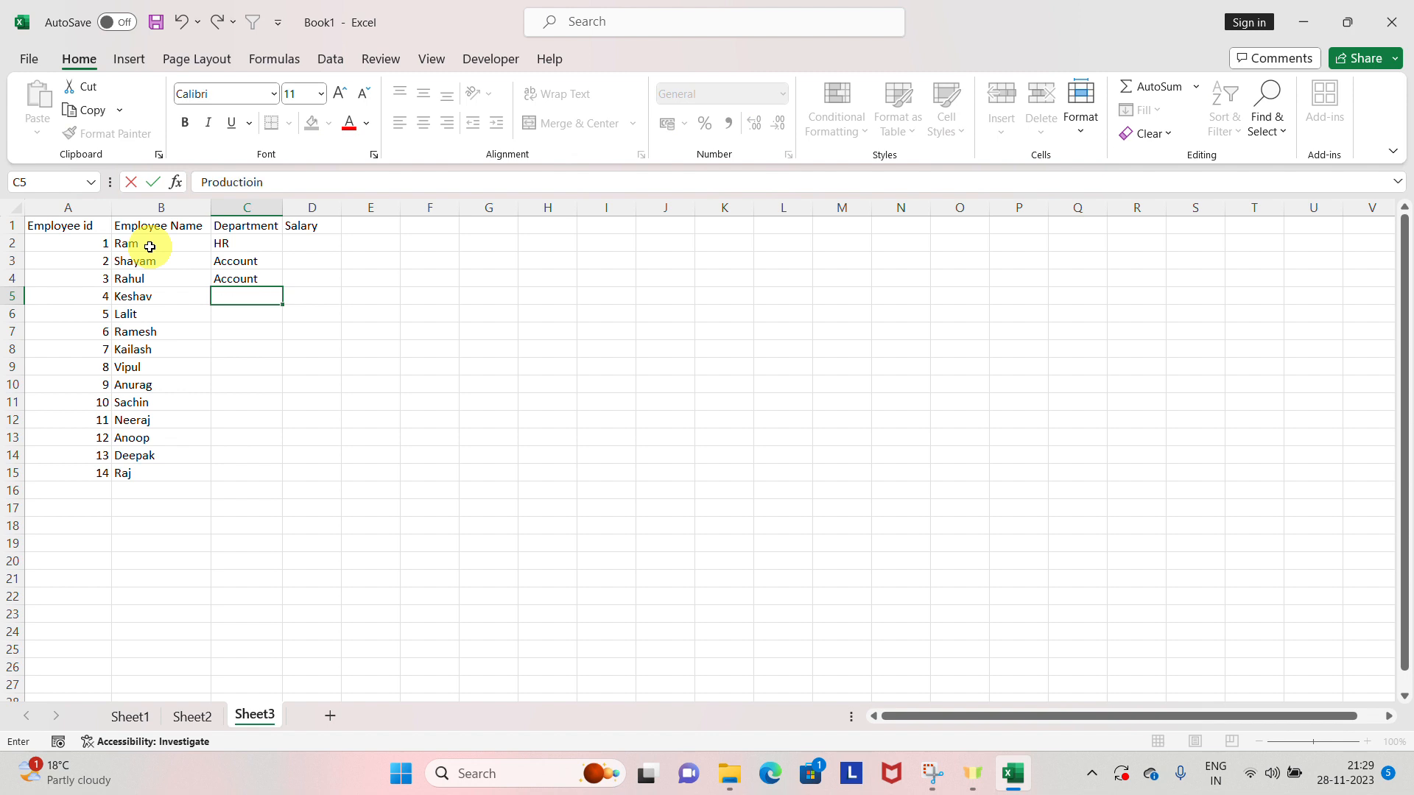
key(Return)
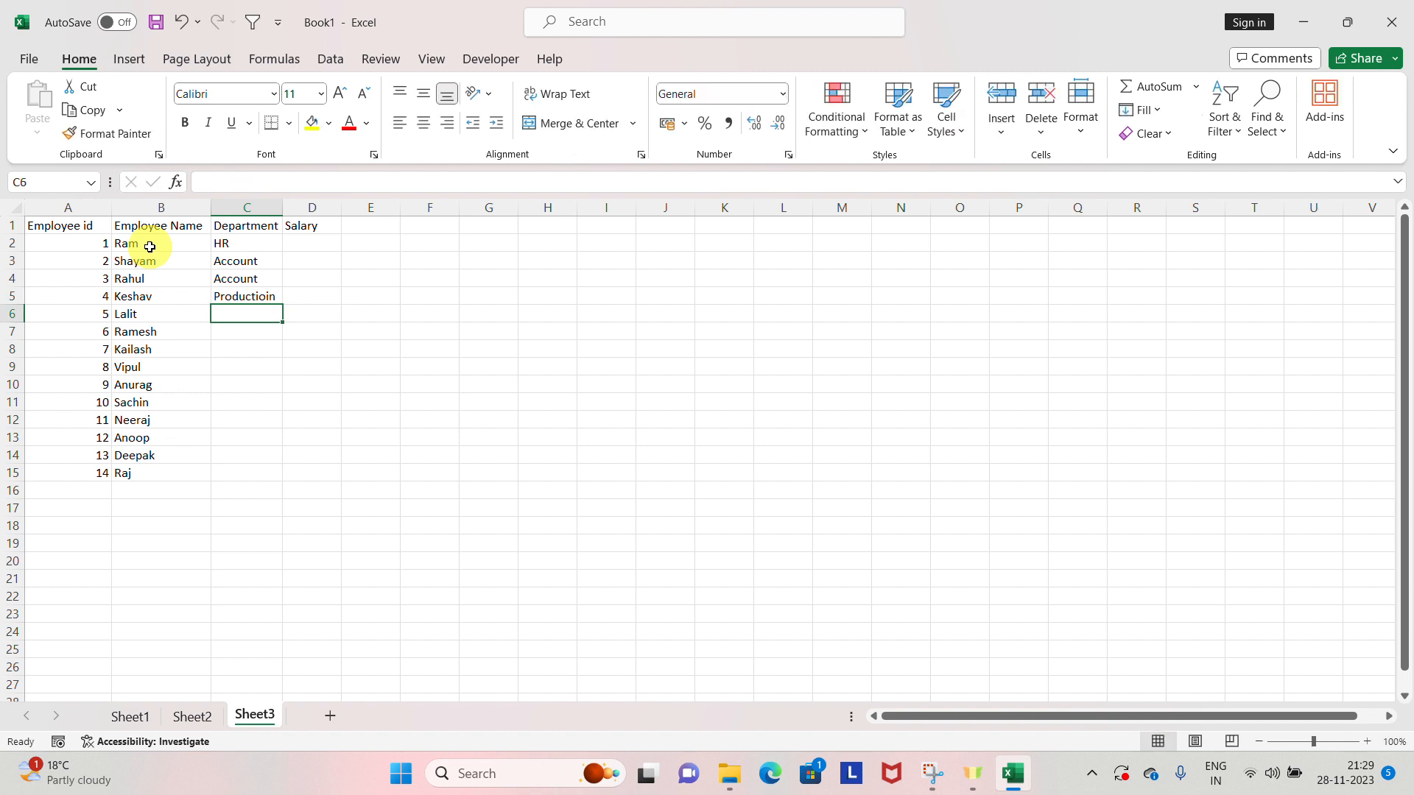
Correct the spelling of the department in C5 to Production
key(Up)
key(F2)
key(Left)
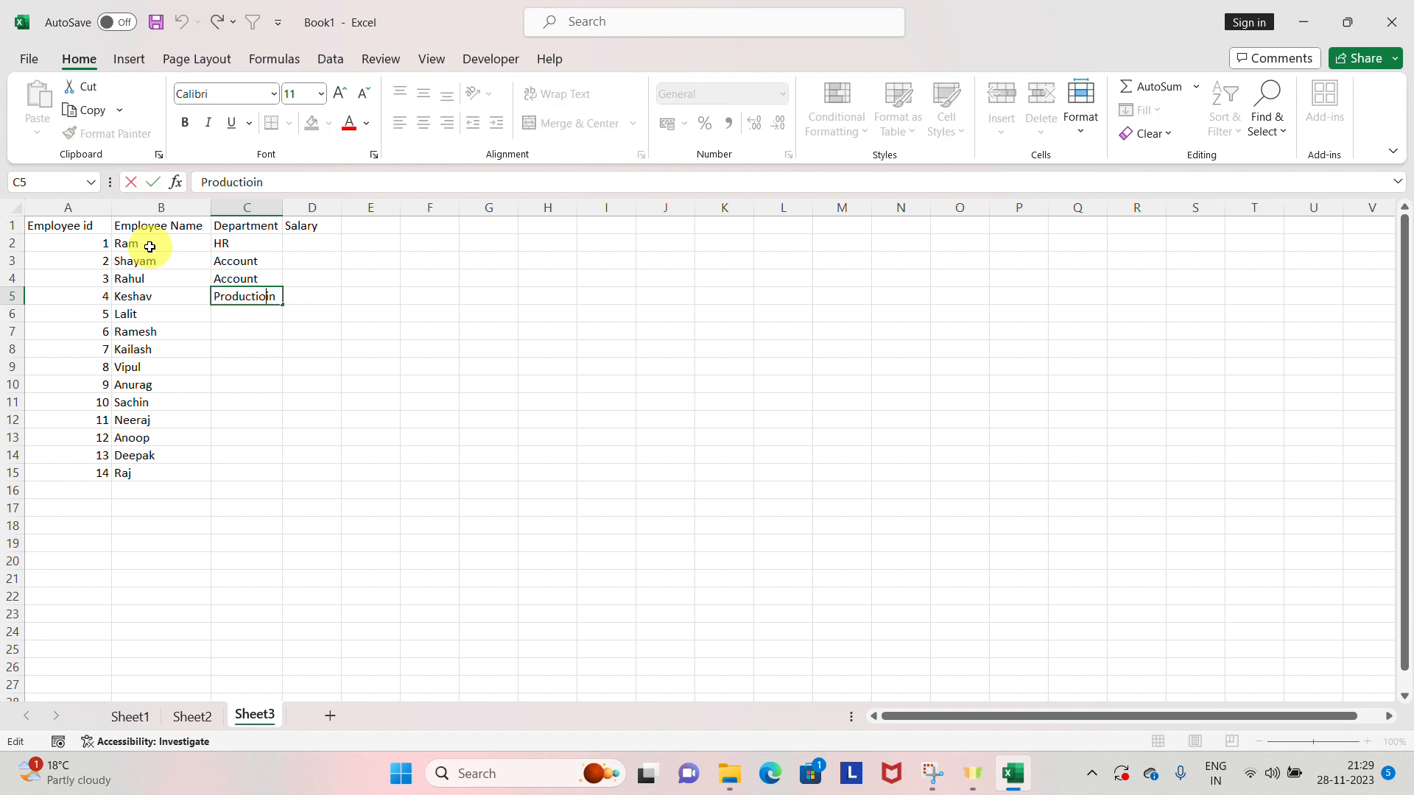
key(BackSpace)
key(Return)
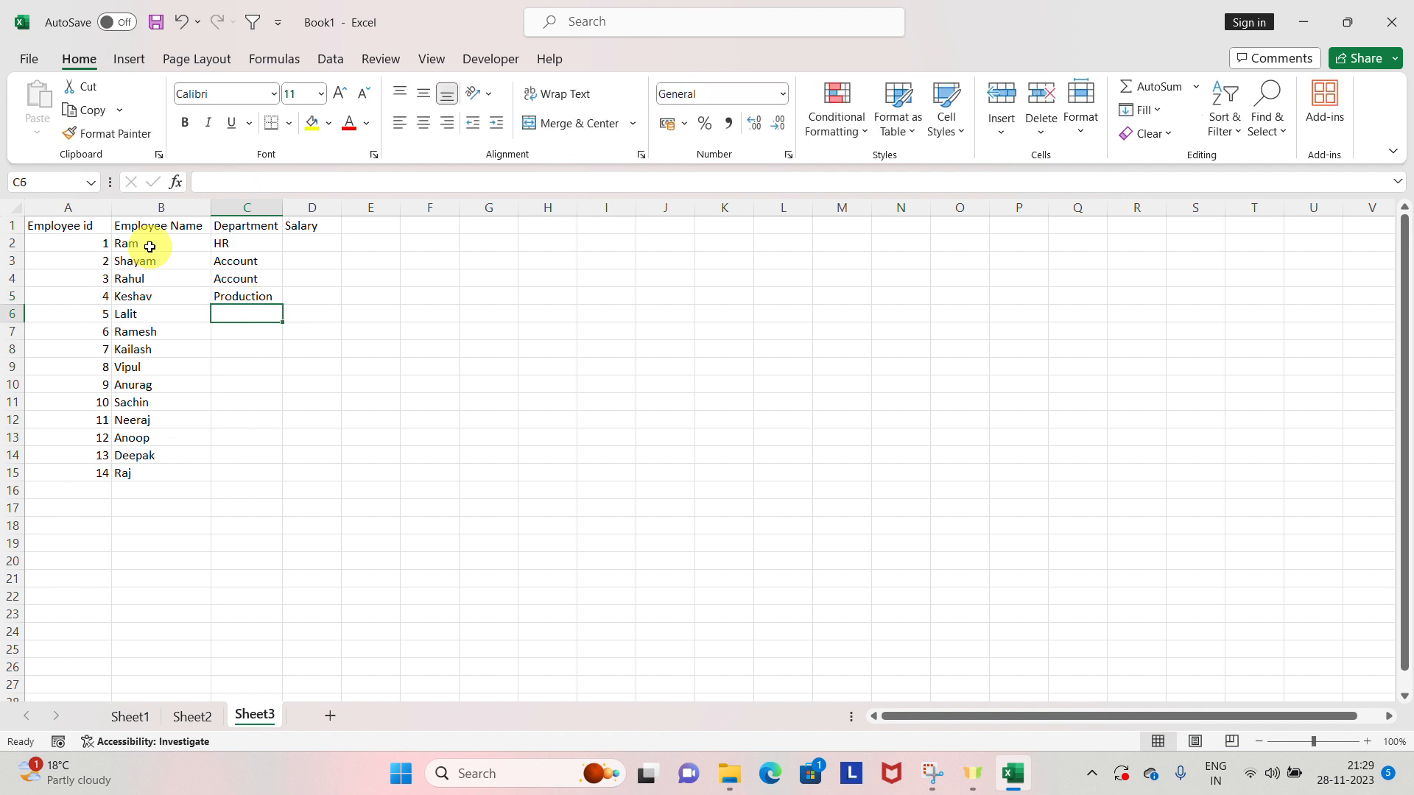
Enter the departments Store in C6 and C7 and Purchase in C8
text(Store)
key(Return)
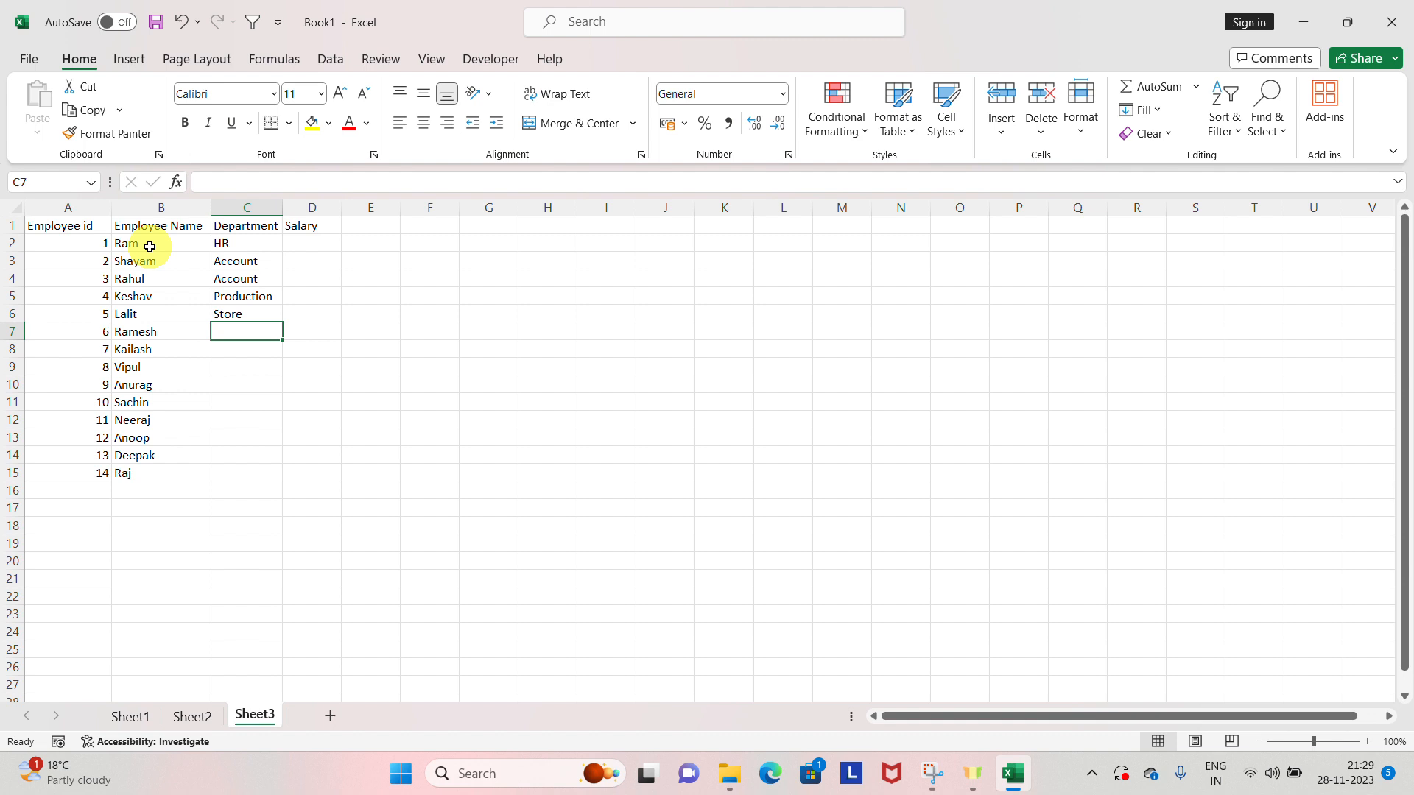
text(Store)
key(Return)
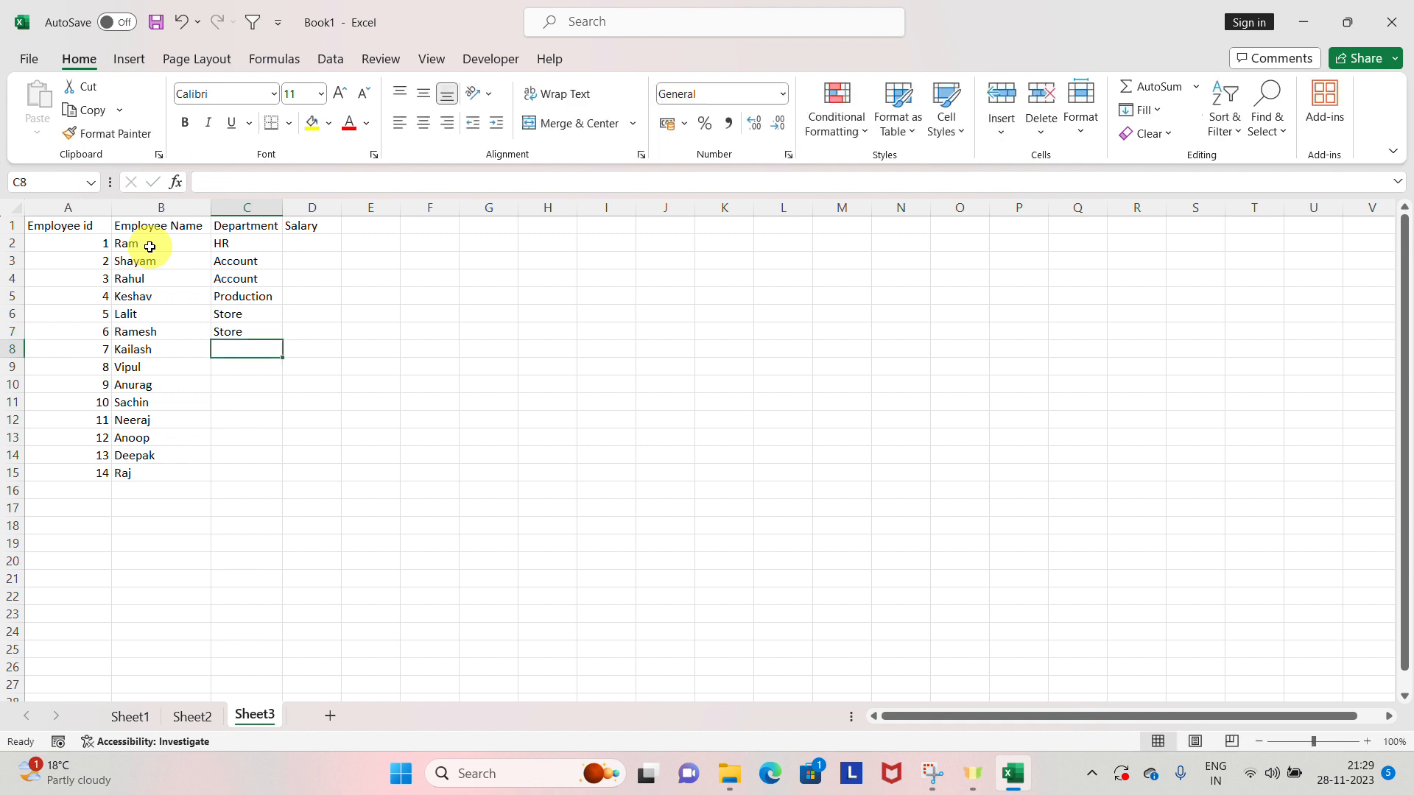
text(P)
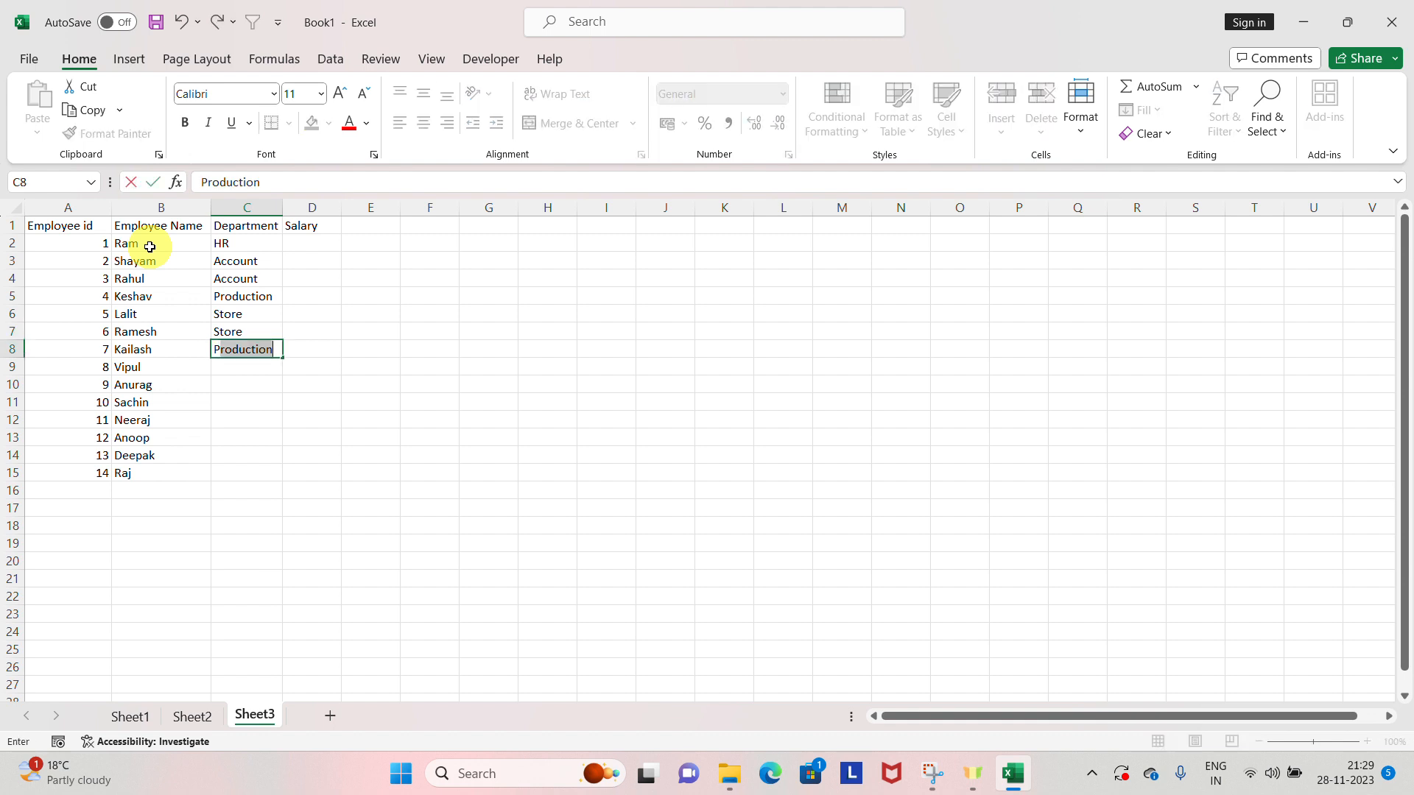
text(urch)
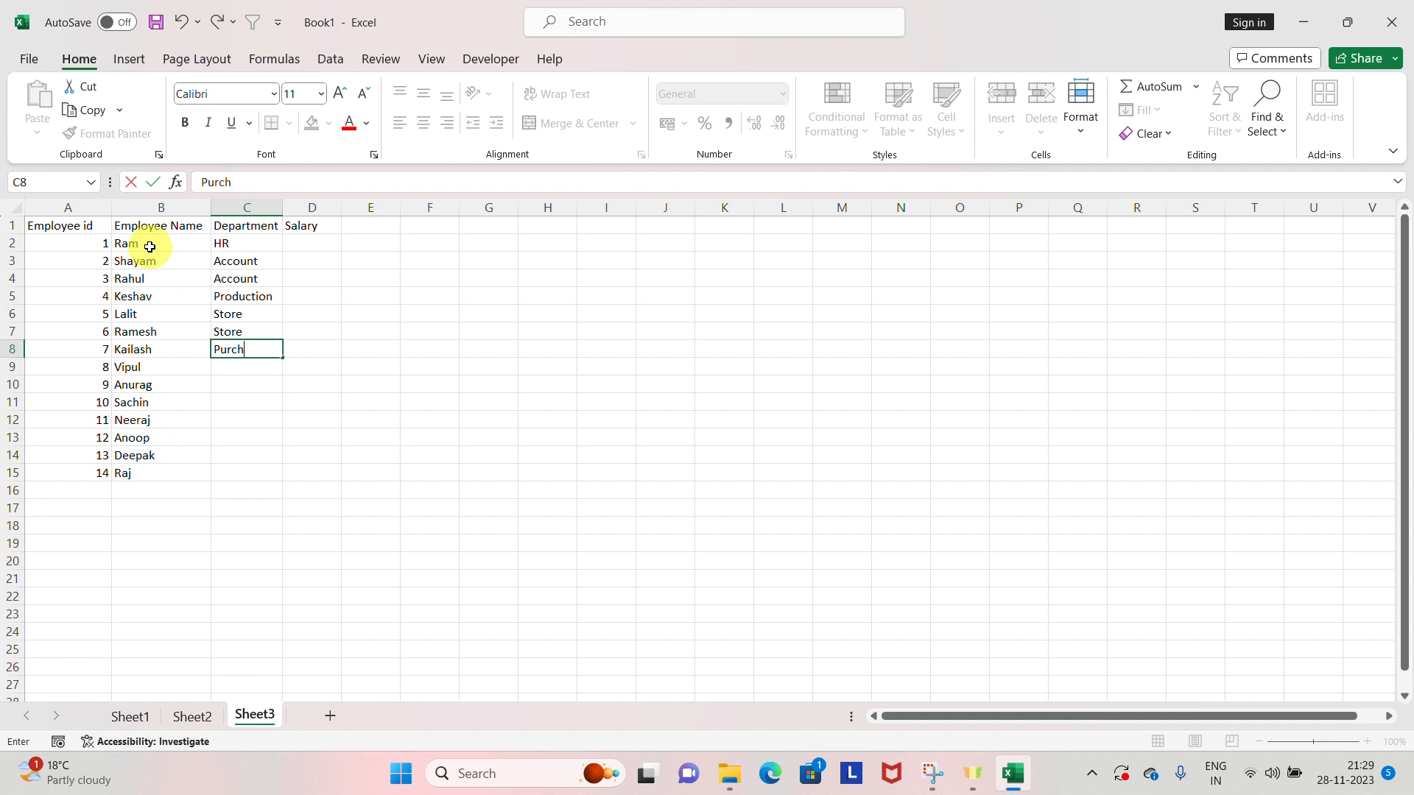
text(ase)
key(Return)
Enter Marketting as the department in cells C9 and C10
text(Marketting)
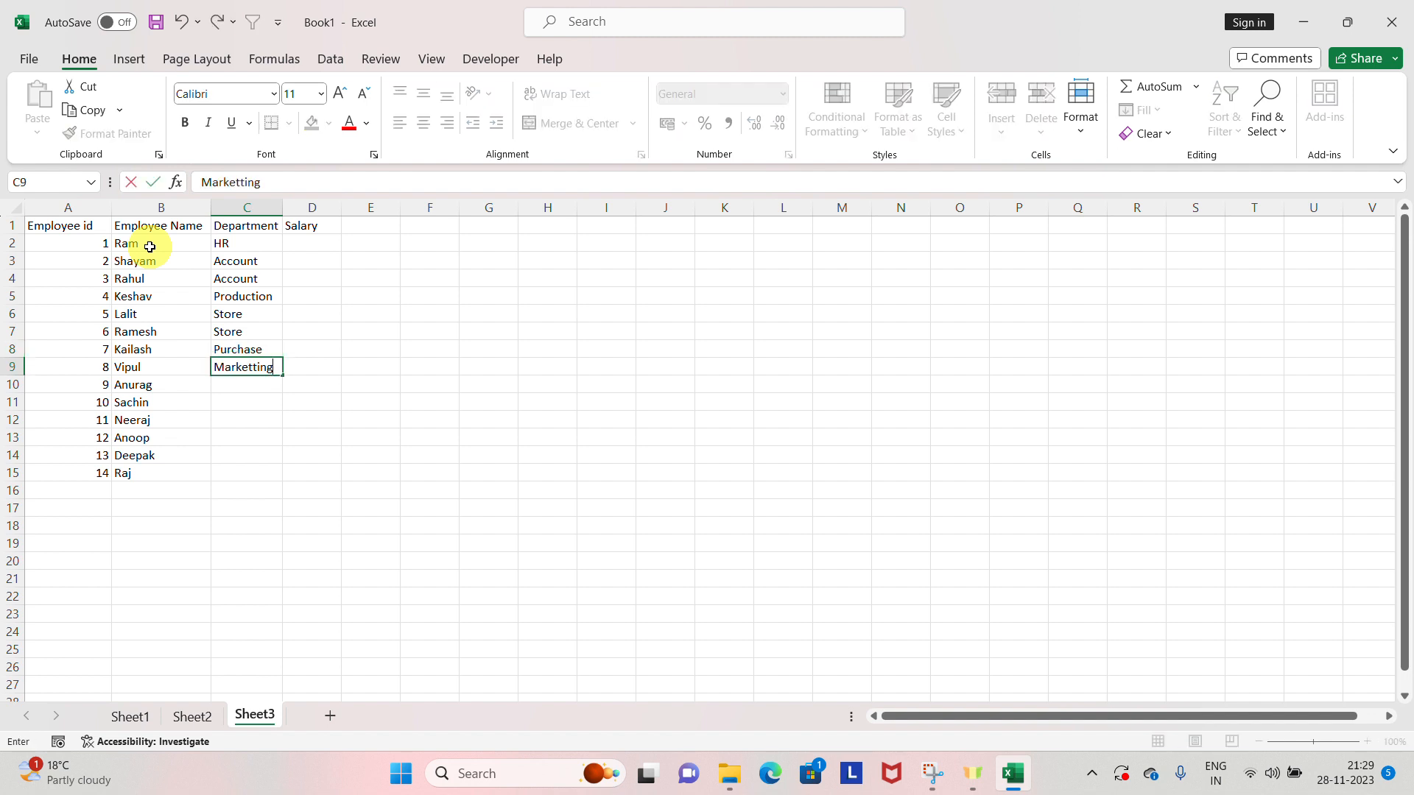
key(Return)
text(Marke)
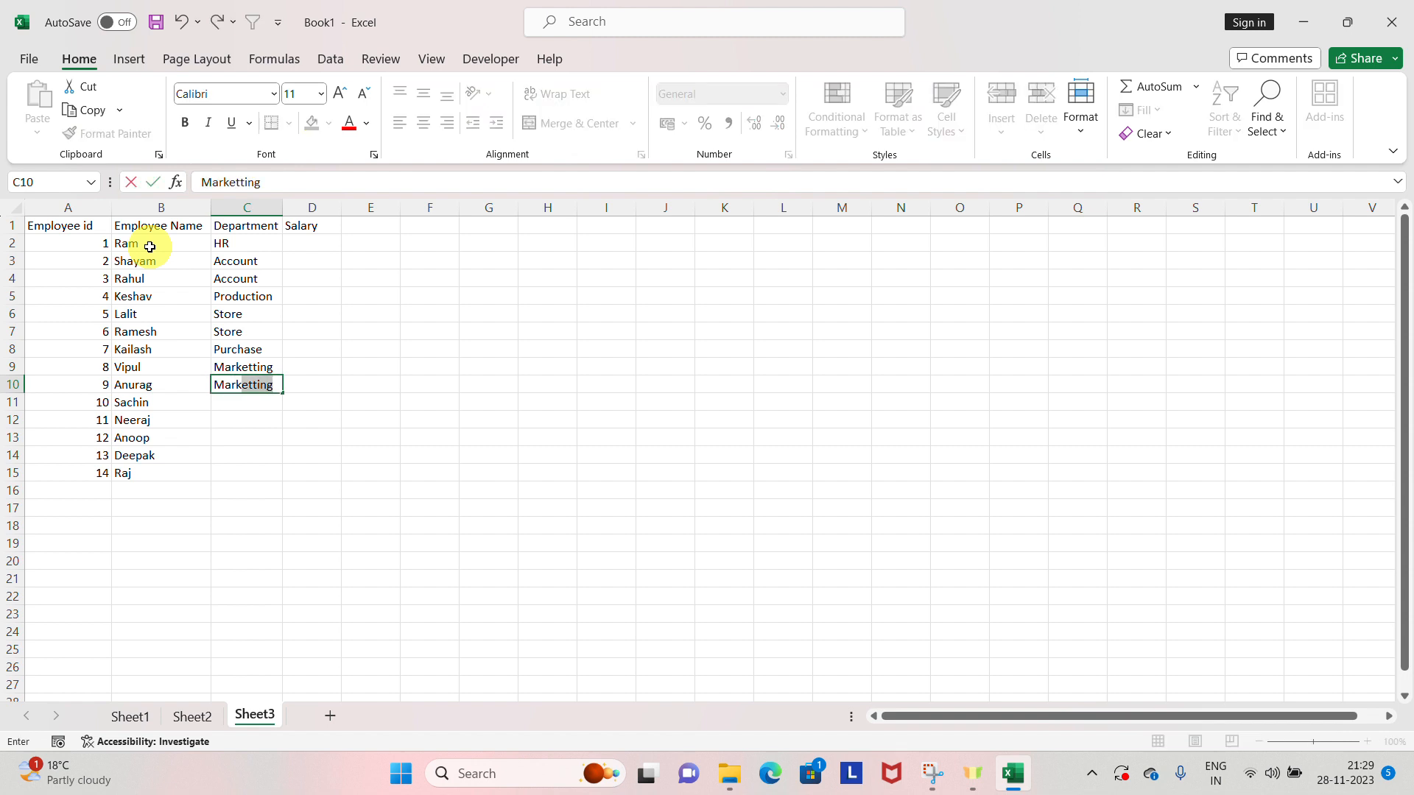
text(eitt)
key(BackSpace)
key(BackSpace)
text(tting)
key(Return)
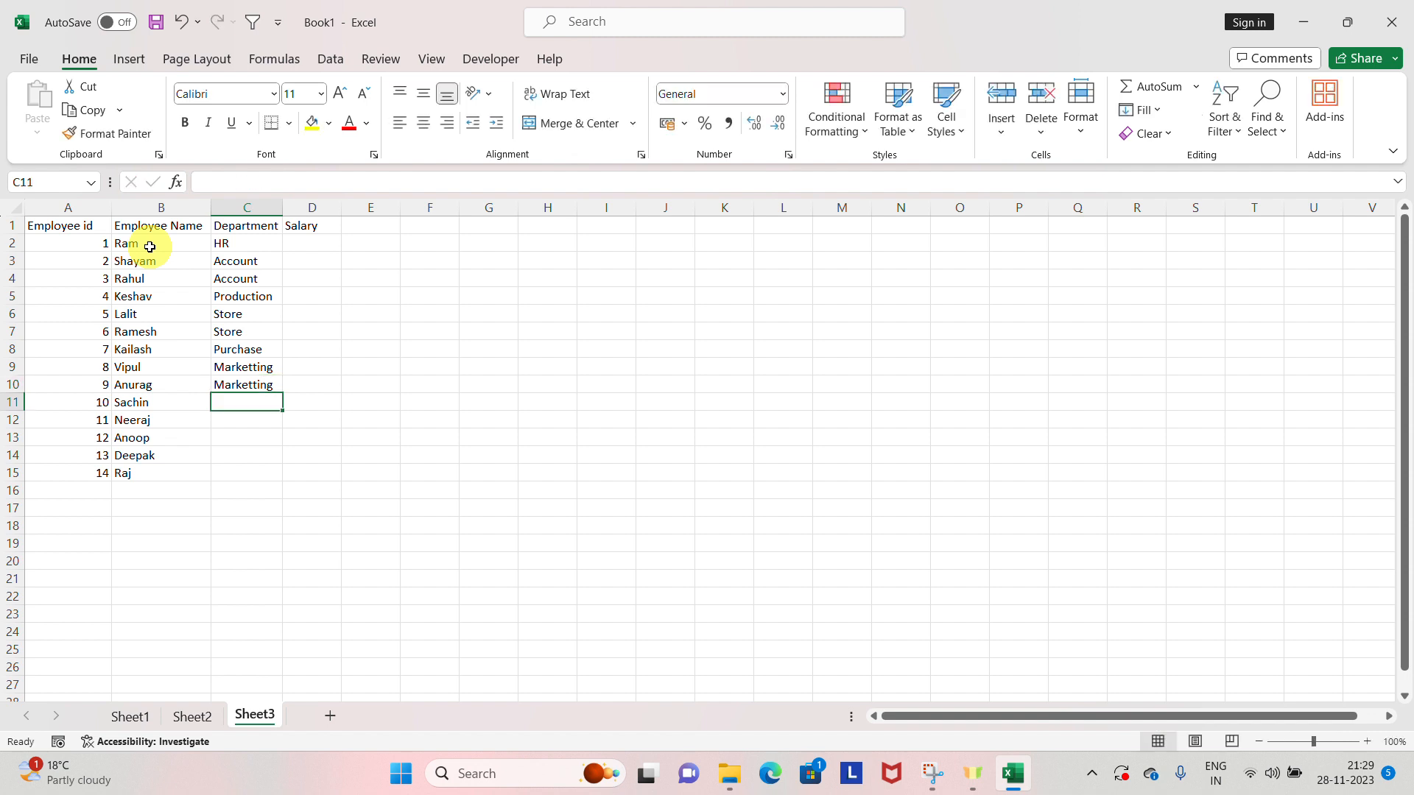
Enter the departments HR in C11 and Account in C12
text(HR)
key(Return)
text(Acc)
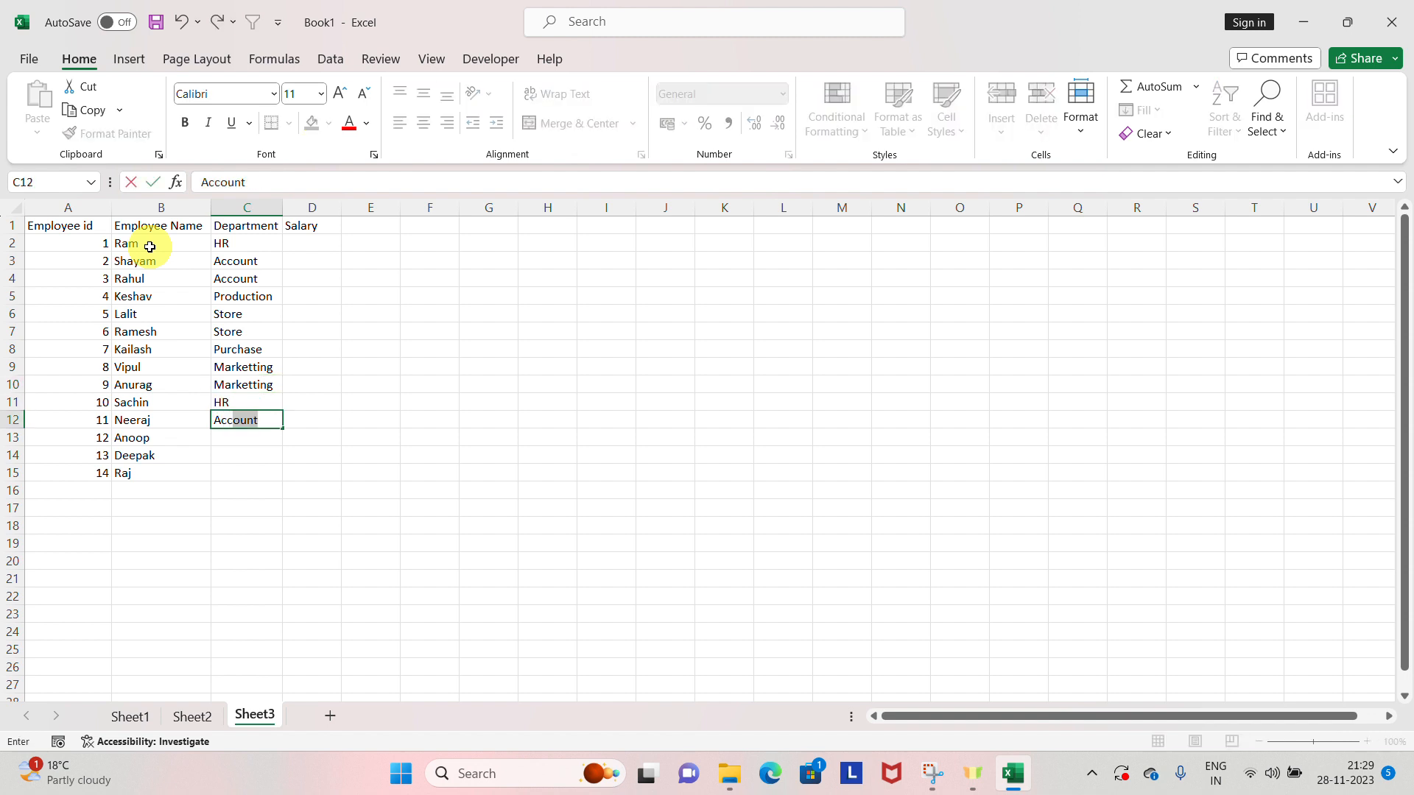
text(ount)
key(Return)
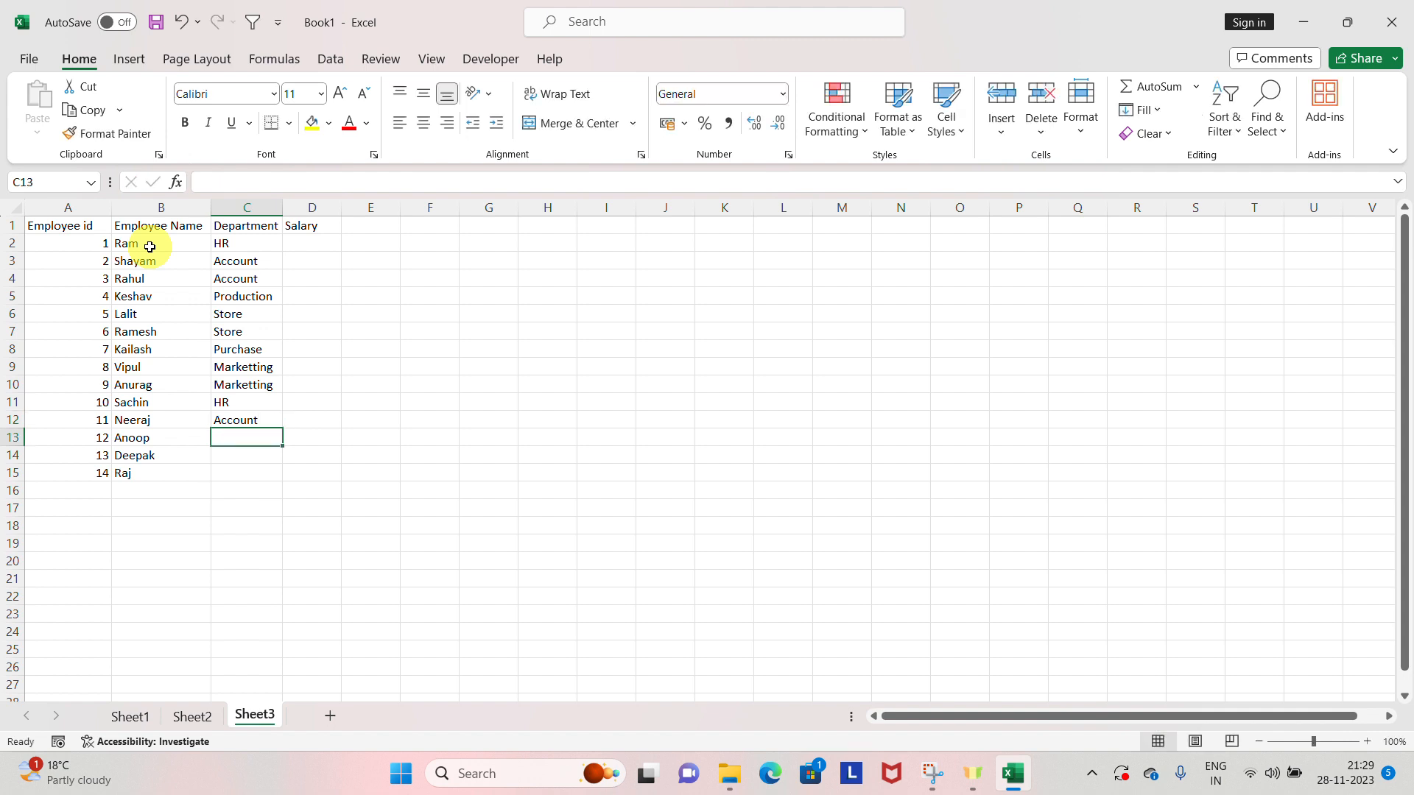
Complete the Department column with Field in C13 and C14 and Pantry in C15
text(Field)
key(Return)
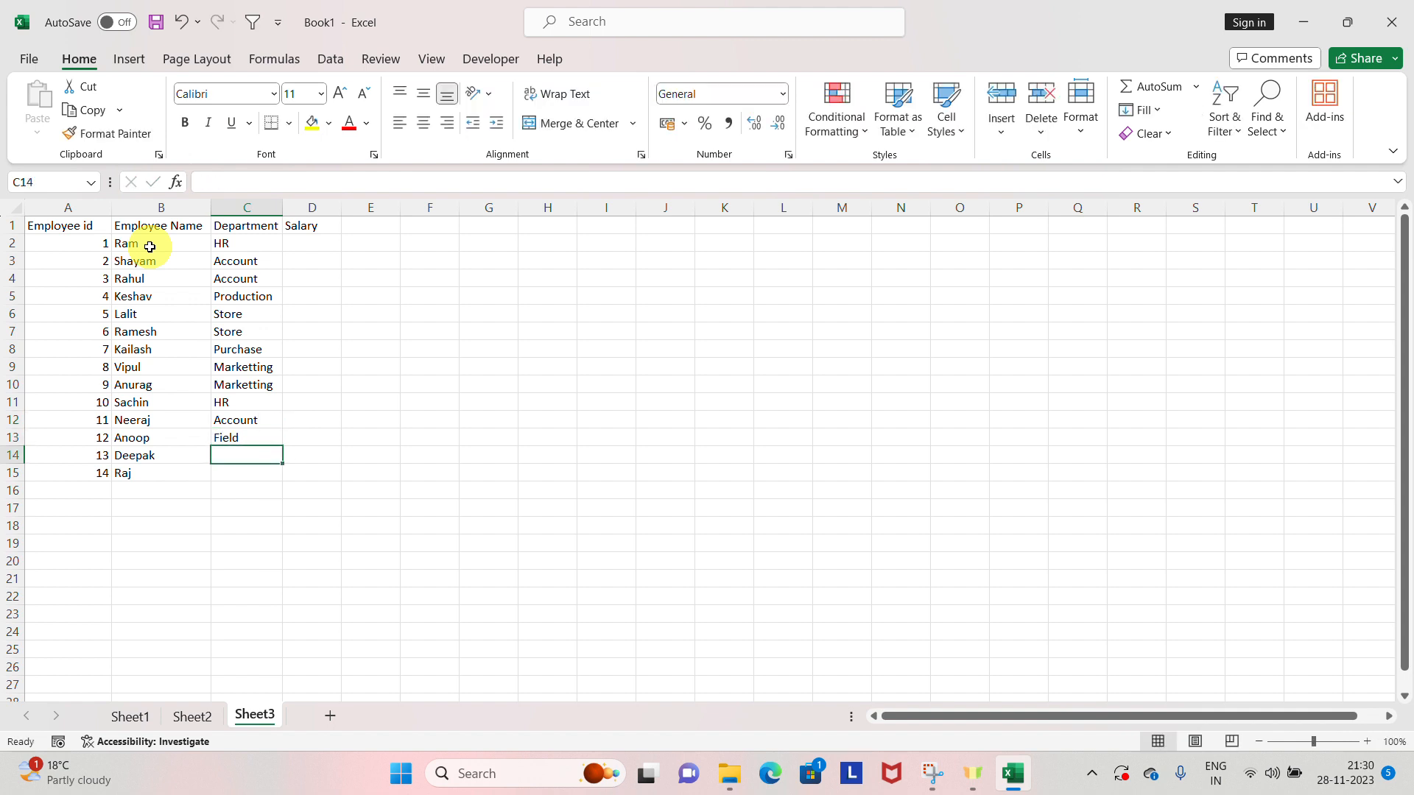
text(Field)
key(Return)
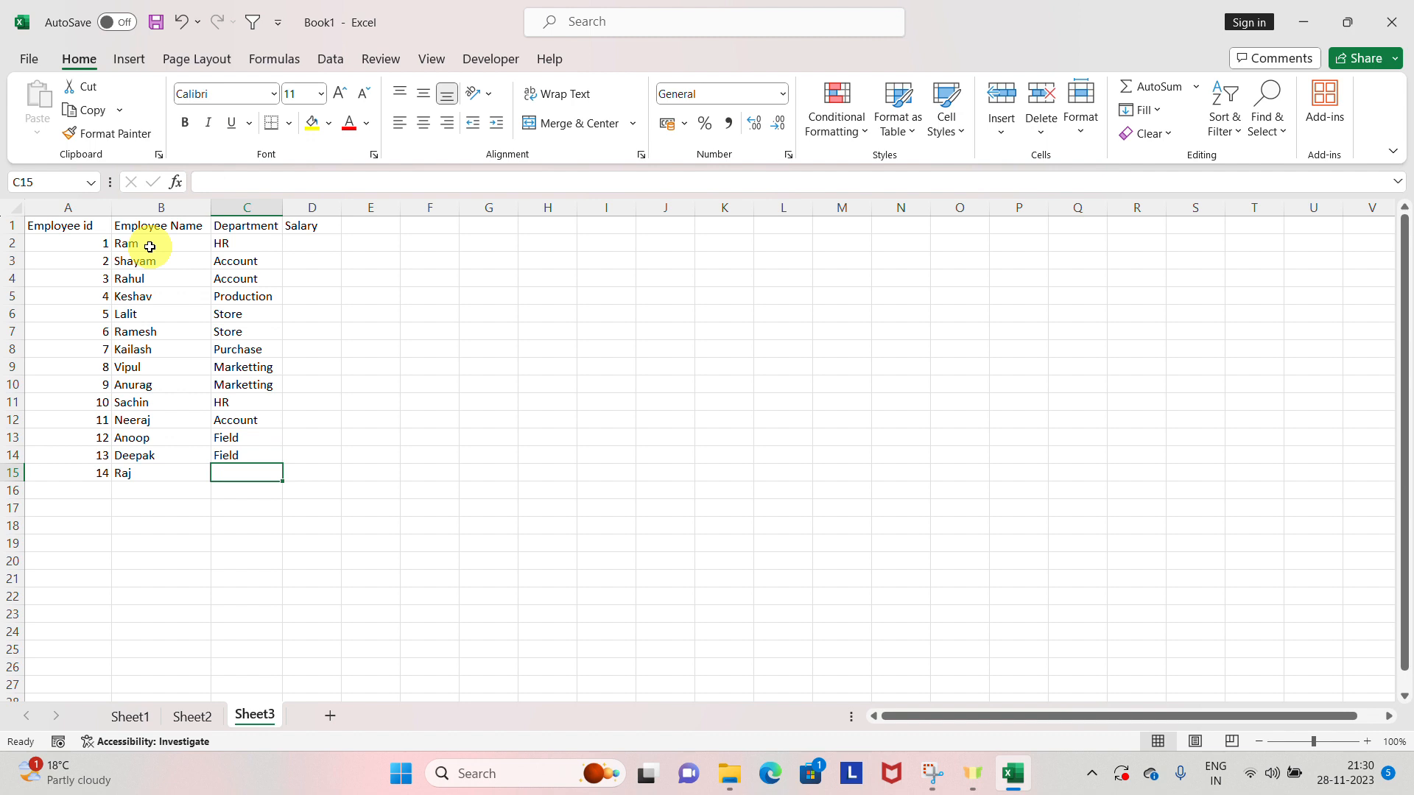
text(Pantry)
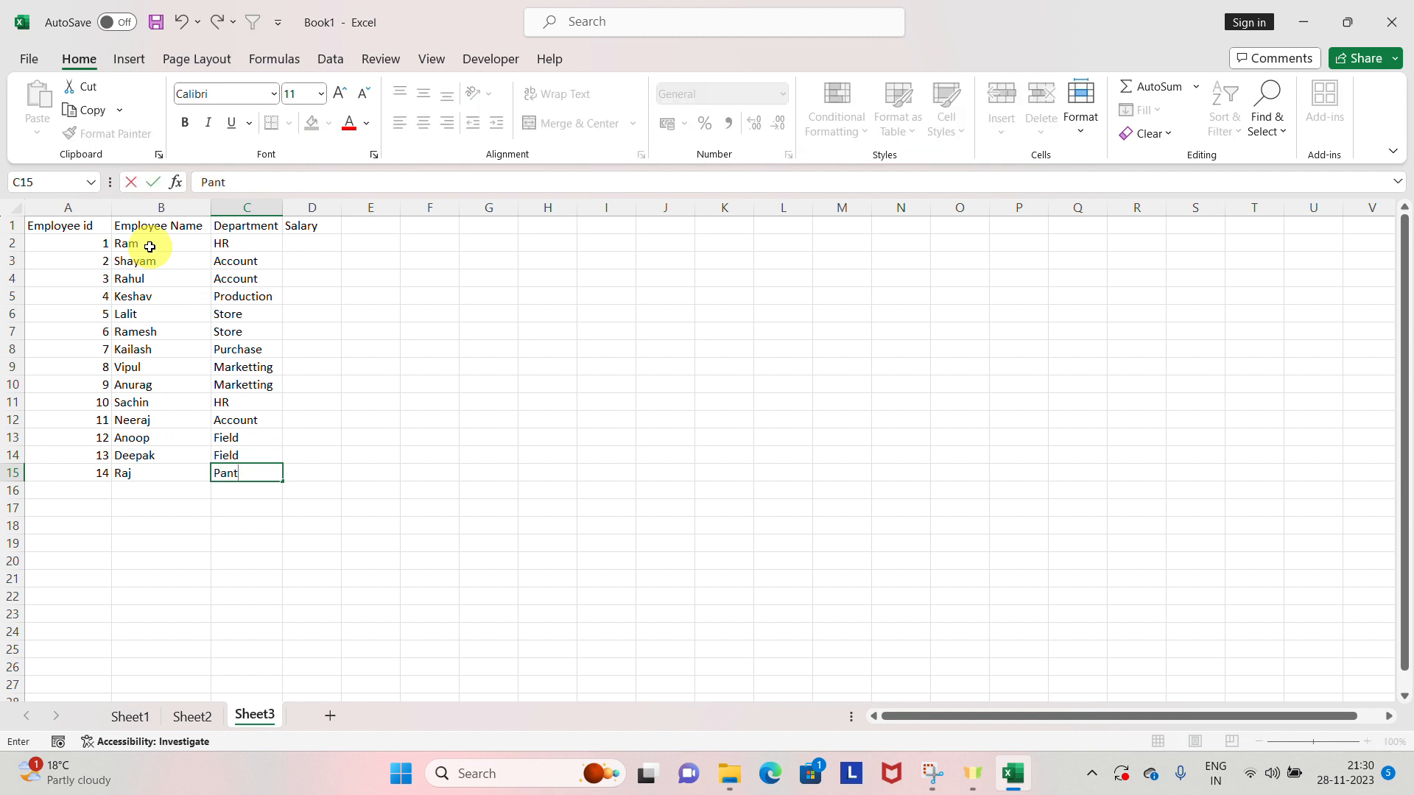
key(Return)
Move the active cell to D2, the first cell under the Salary header
key(Up)
key(Up)
key(Right)
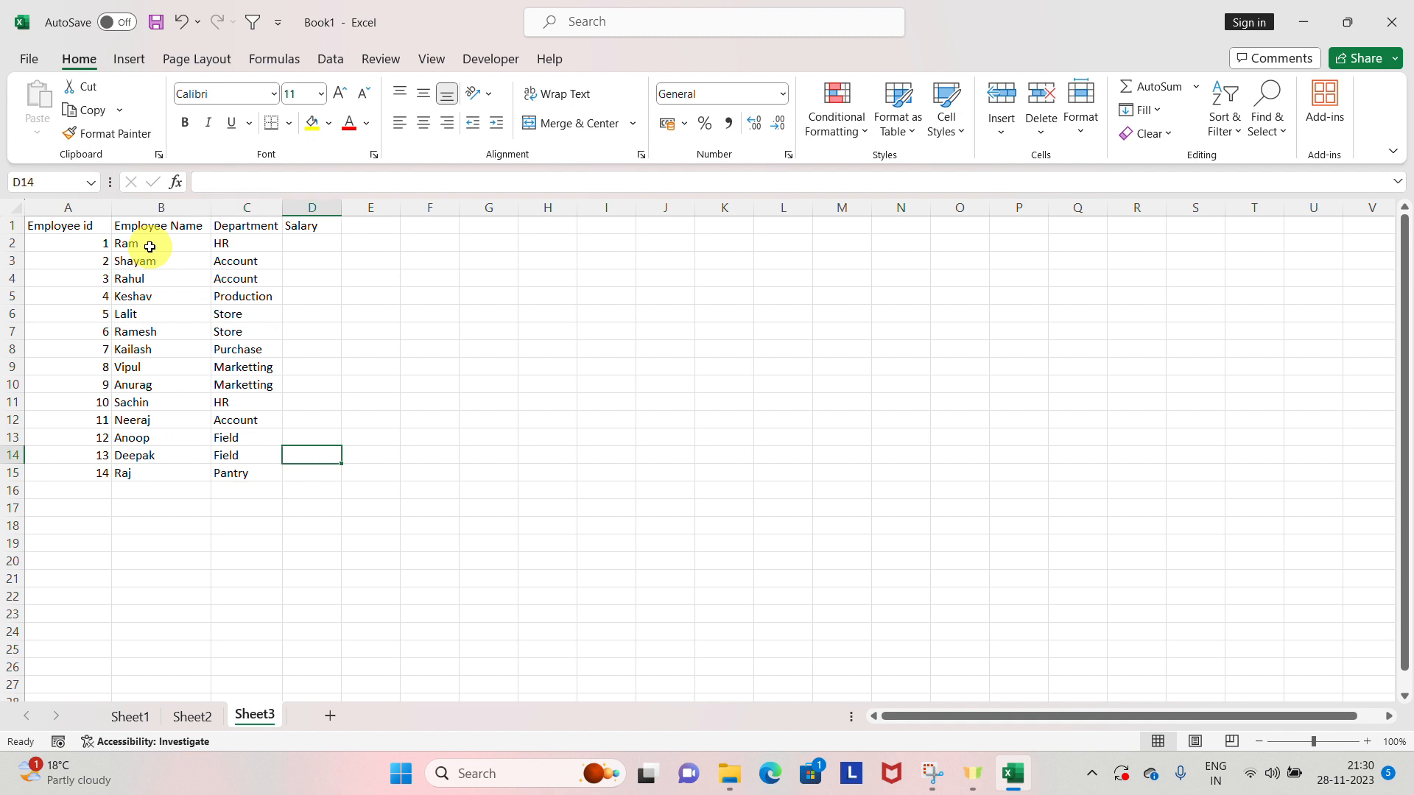
key(Down)
key(ctrl+Up)
key(Down)
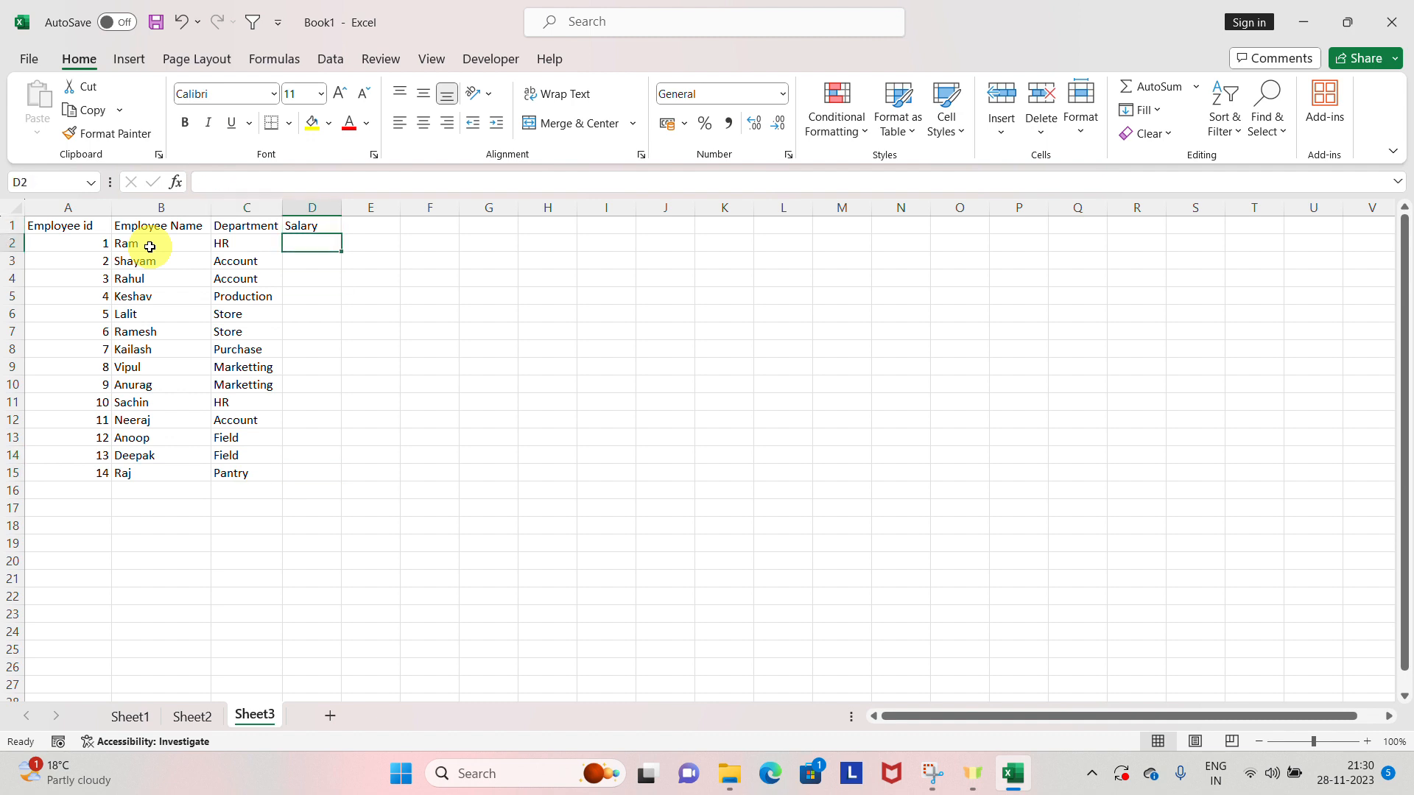
Enter the salaries 10000, 20000 and 30000 in cells D2 to D4
click(607, 25)
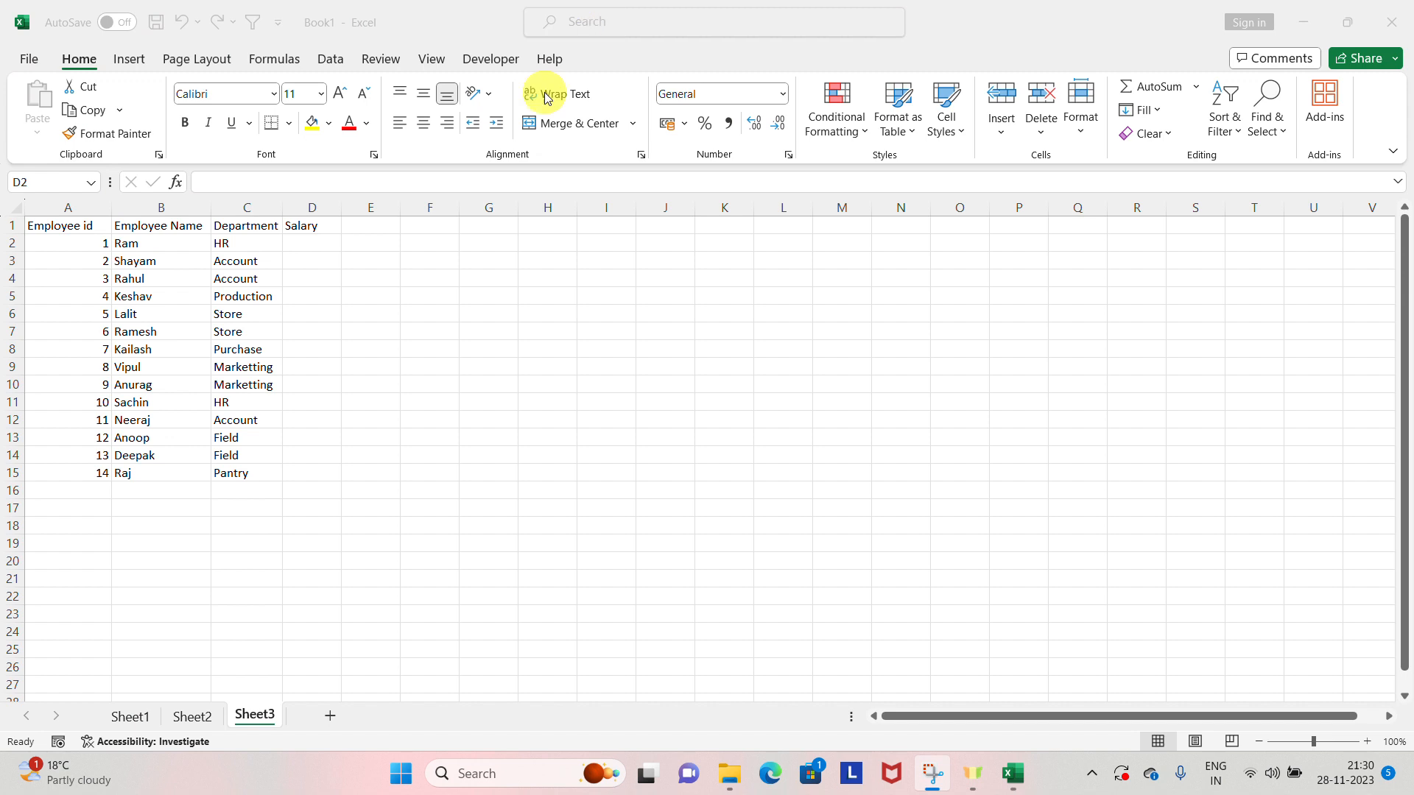
click(308, 246)
text(10000)
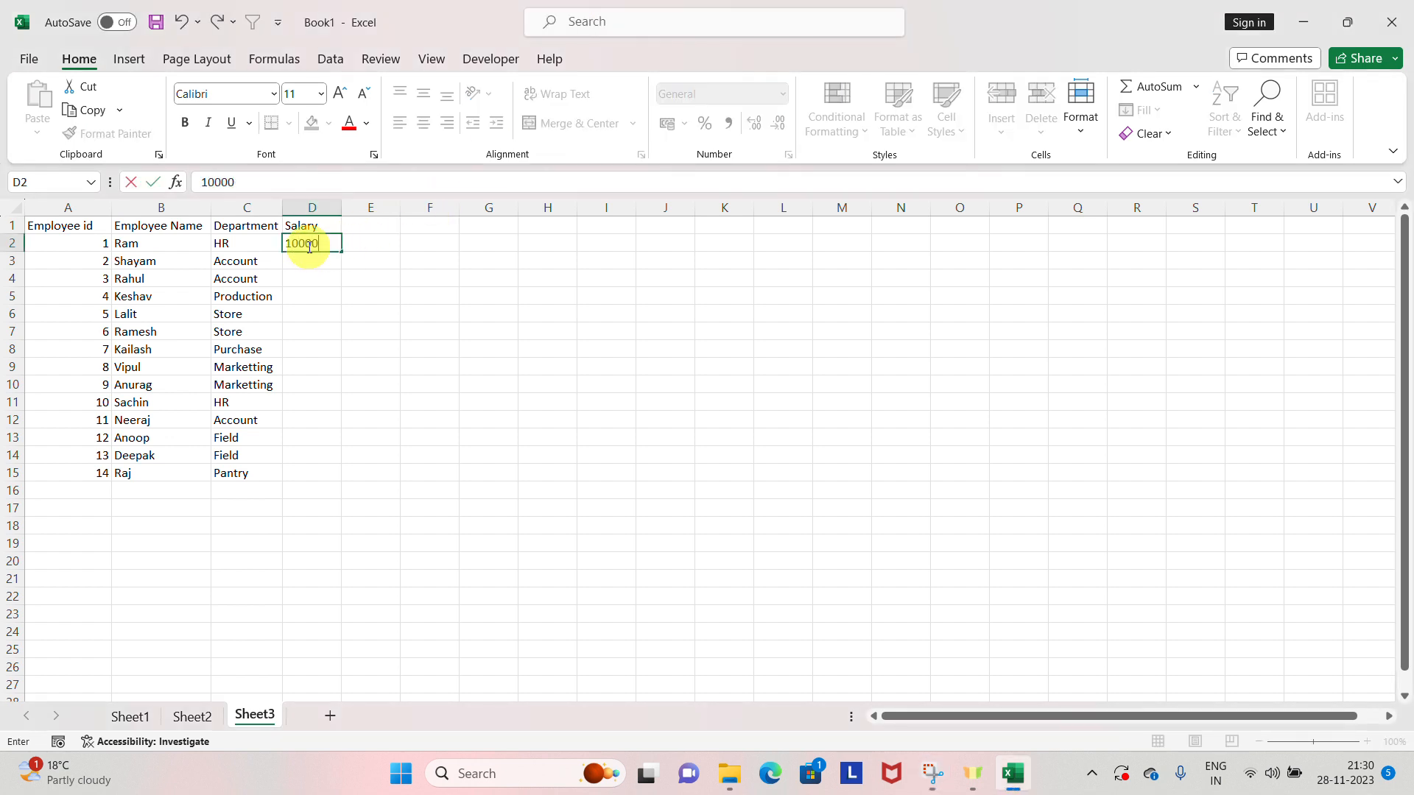
key(Return)
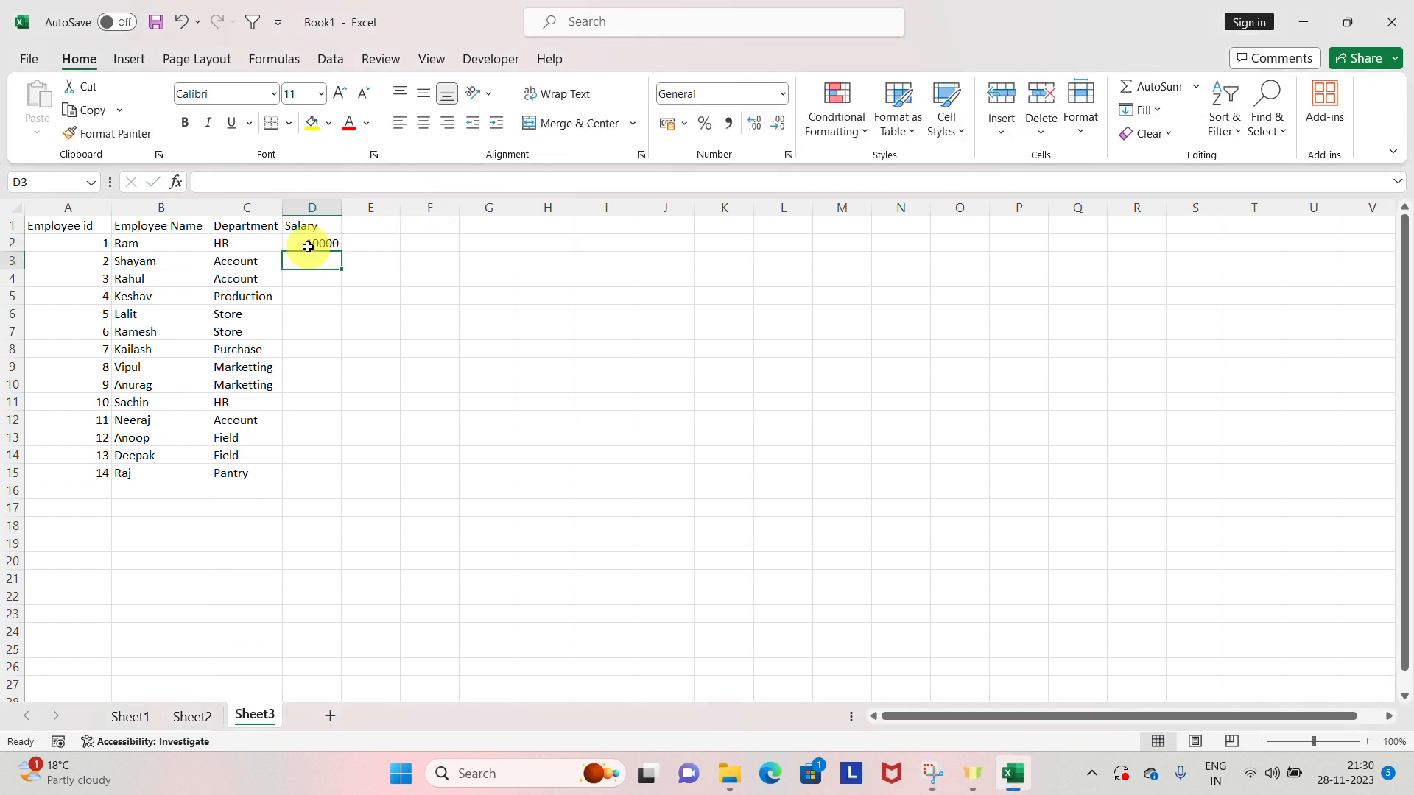
text(20000)
key(Return)
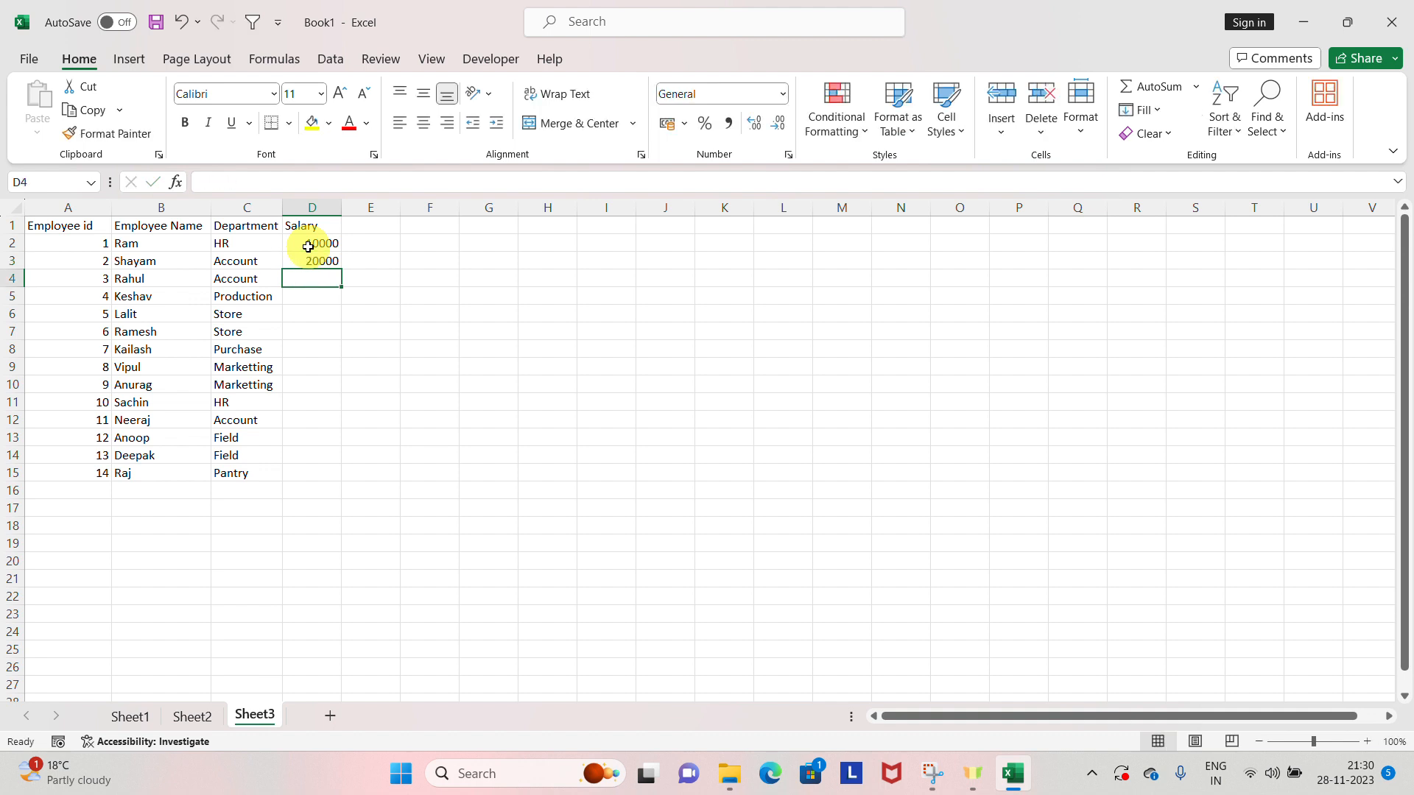
text(30000)
key(Return)
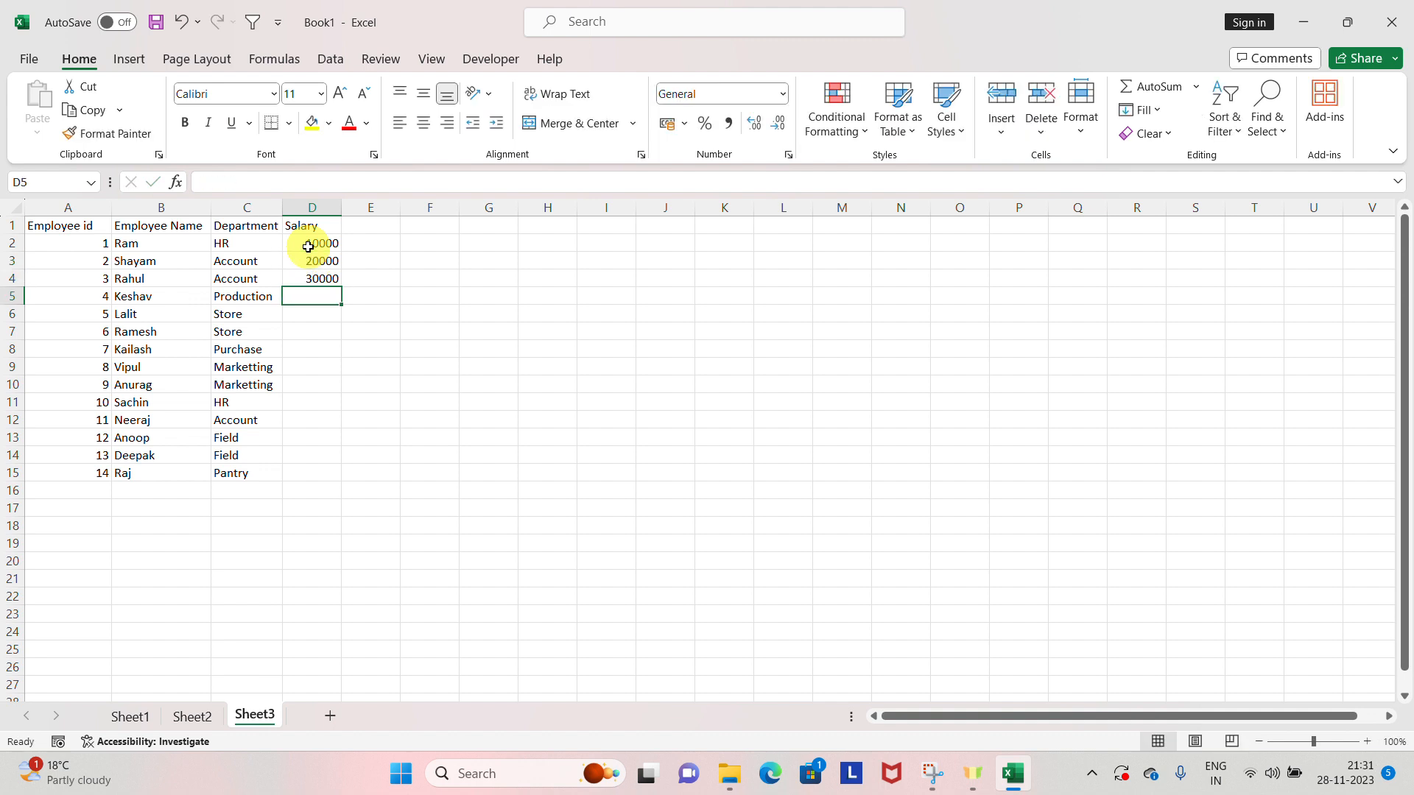
Enter the salaries 50000, 30000, 40000 and 50000 in cells D5 to D8
text(50000)
key(Return)
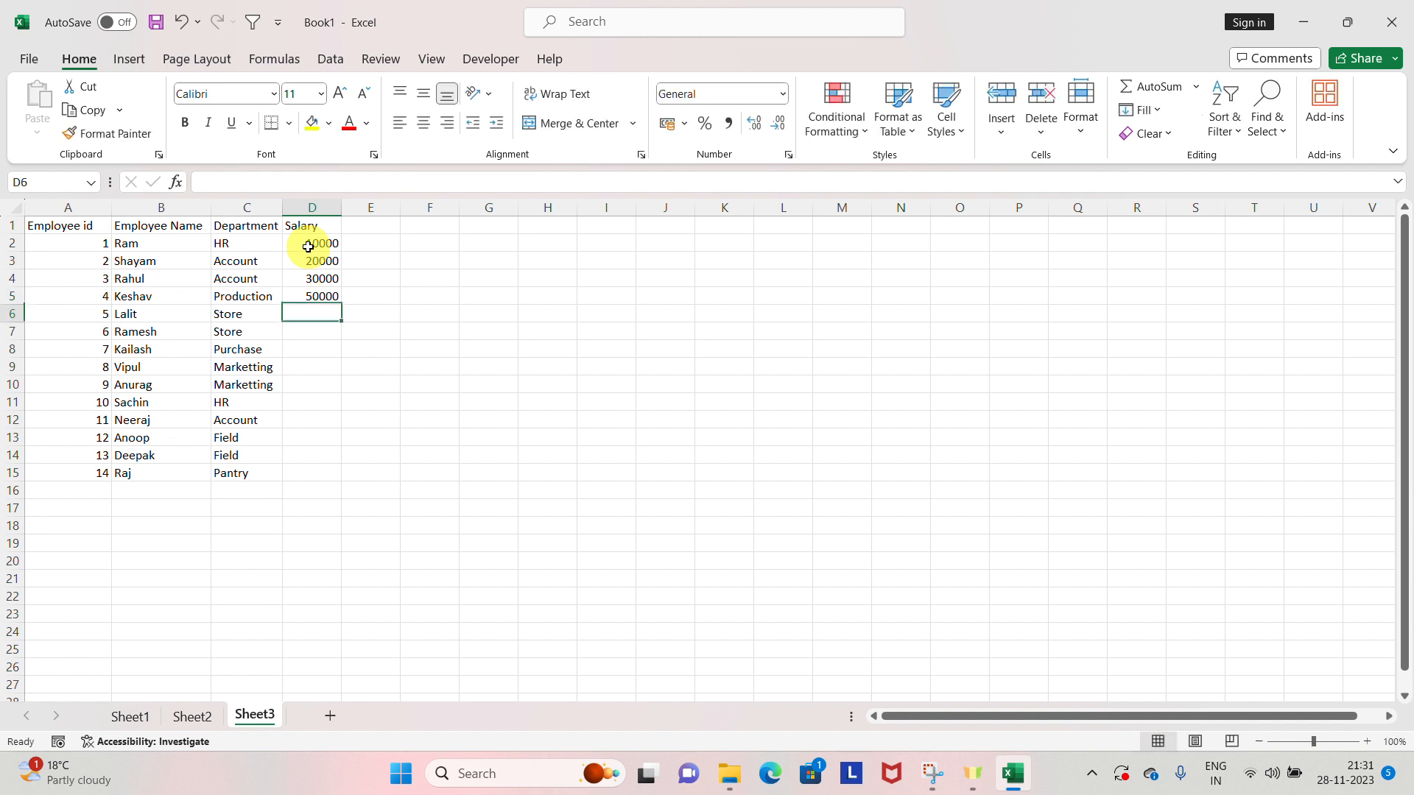
text(30000)
key(Return)
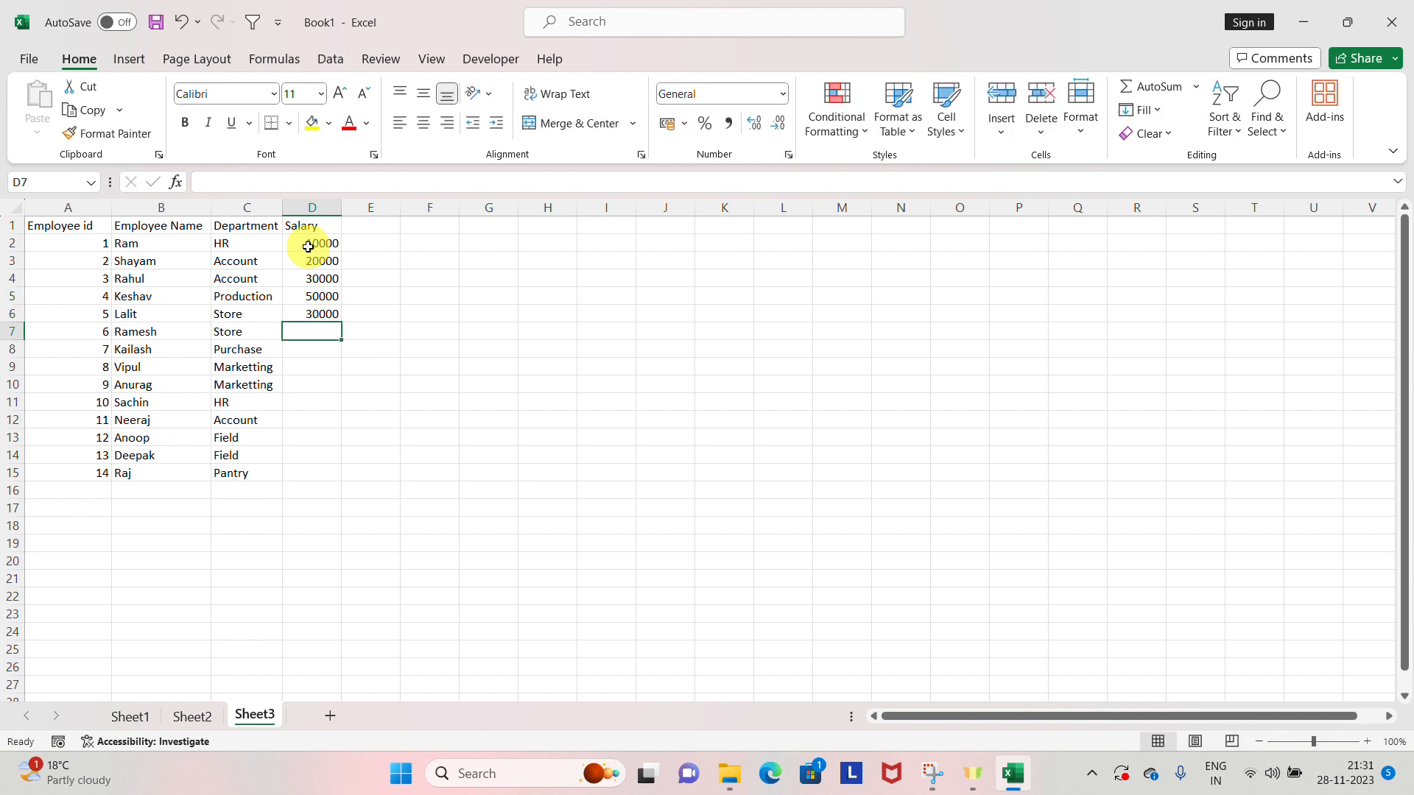
text(40000)
key(Return)
text(50000)
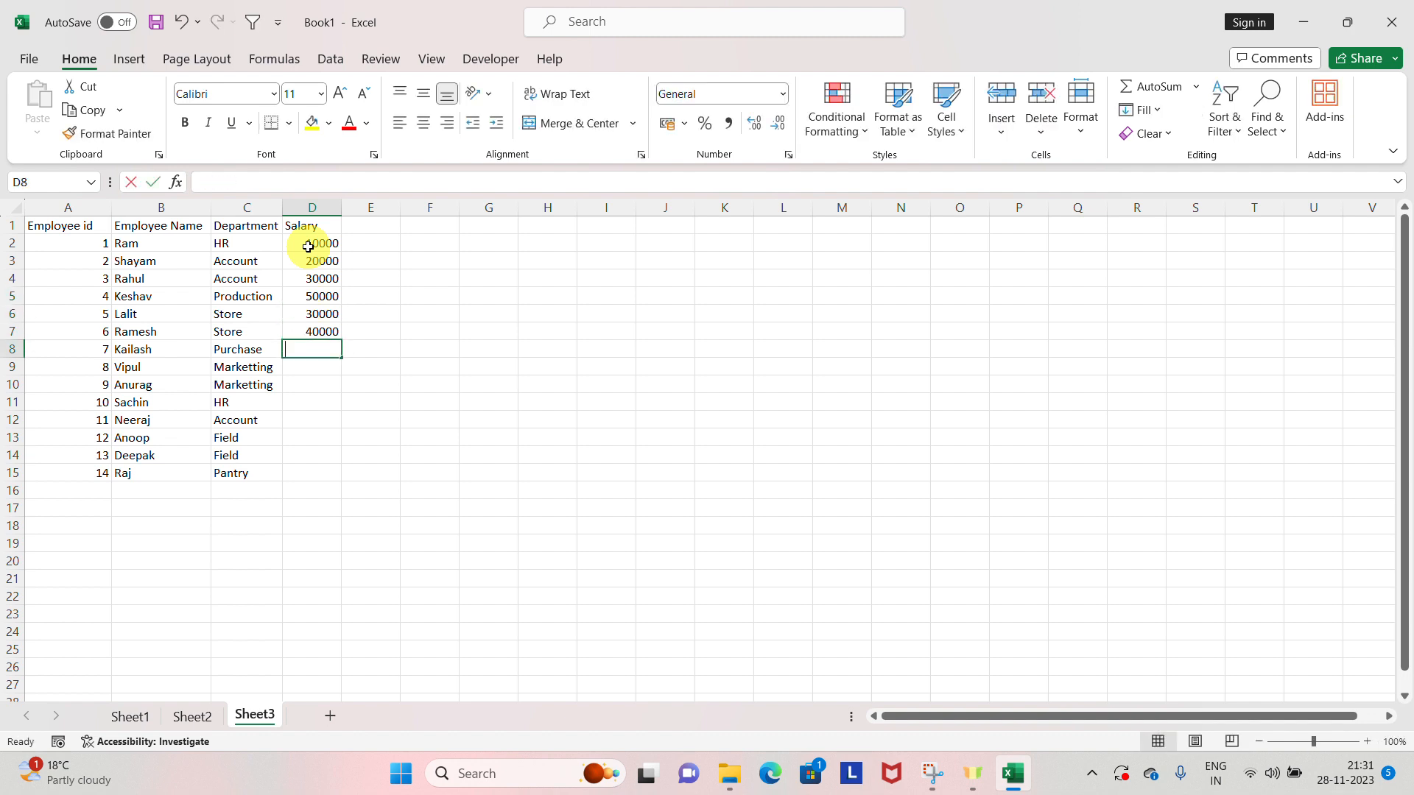
key(Return)
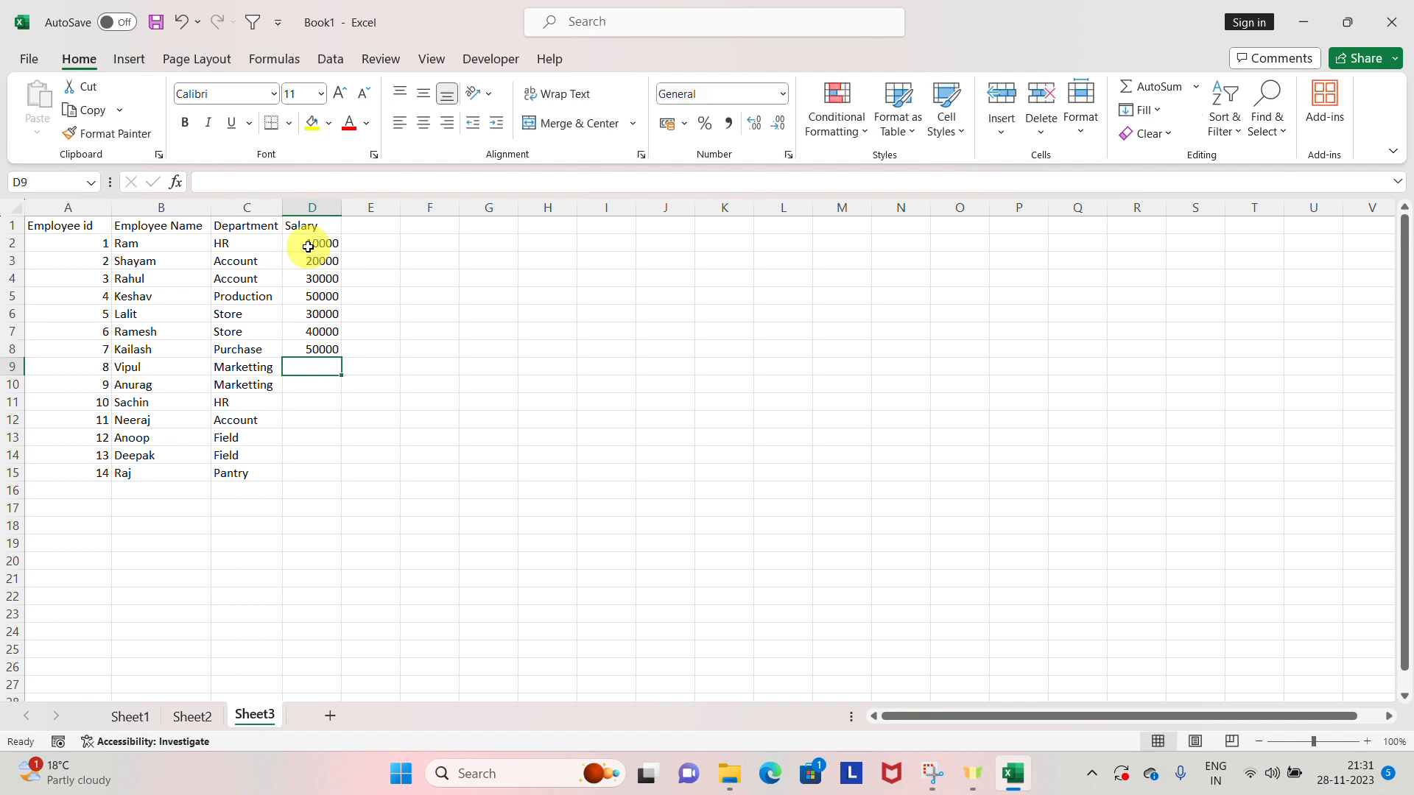
Enter the salaries 20000, 15000 and 35000 in cells D9 to D11
text(20000)
key(Return)
text(150)
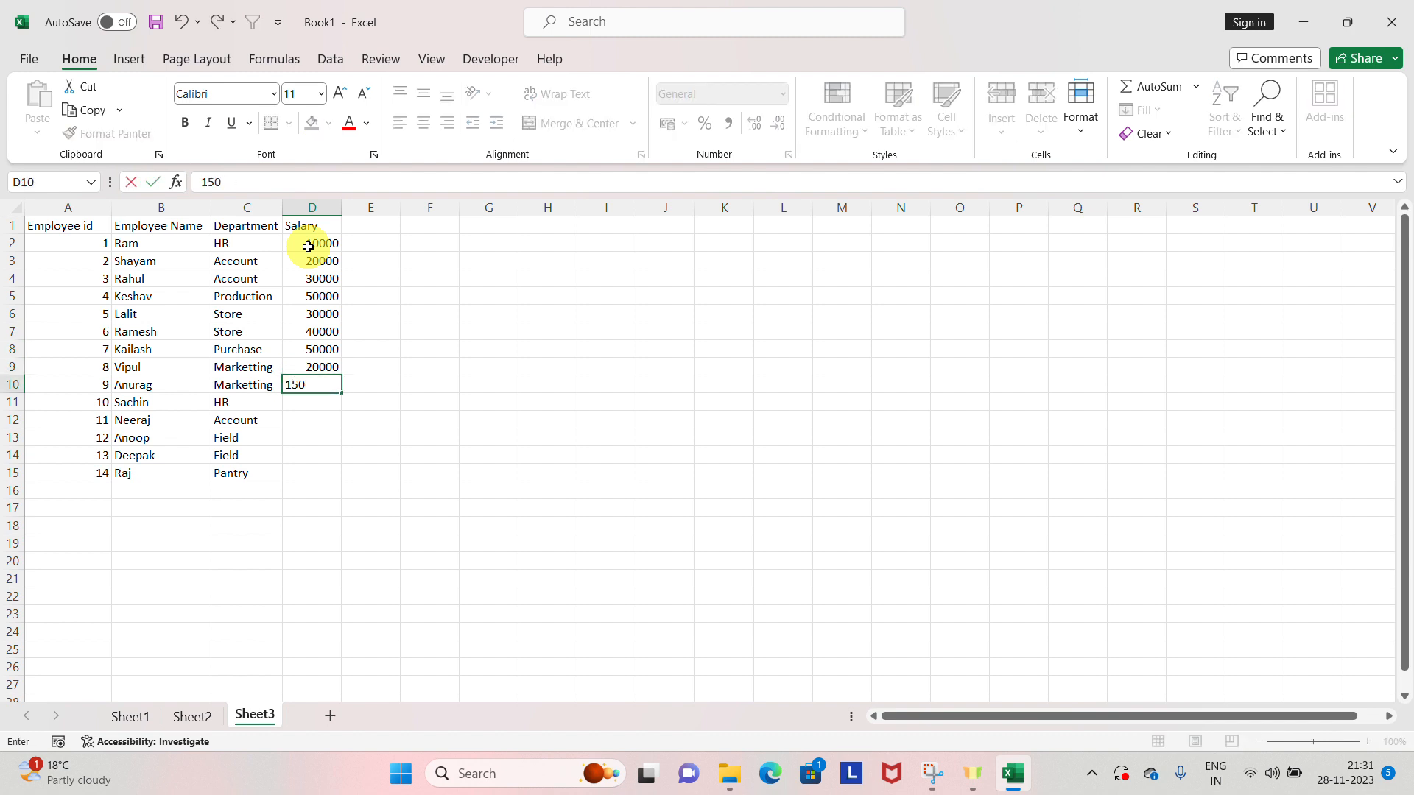
text(00)
key(Return)
text(35)
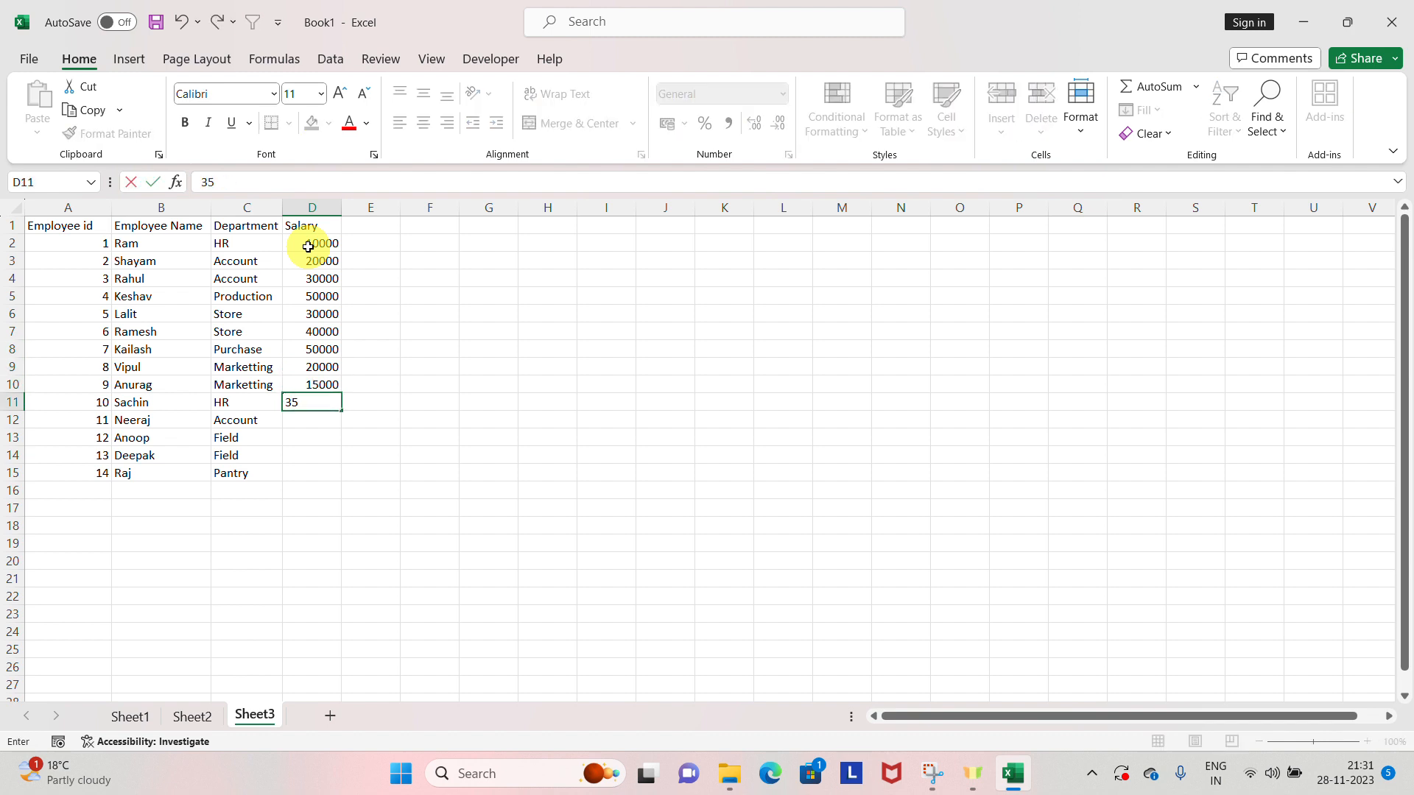
text(000)
key(Return)
Complete the Salary column with 15000 in D12 and 7000 in D13, D14 and D15
text(1)
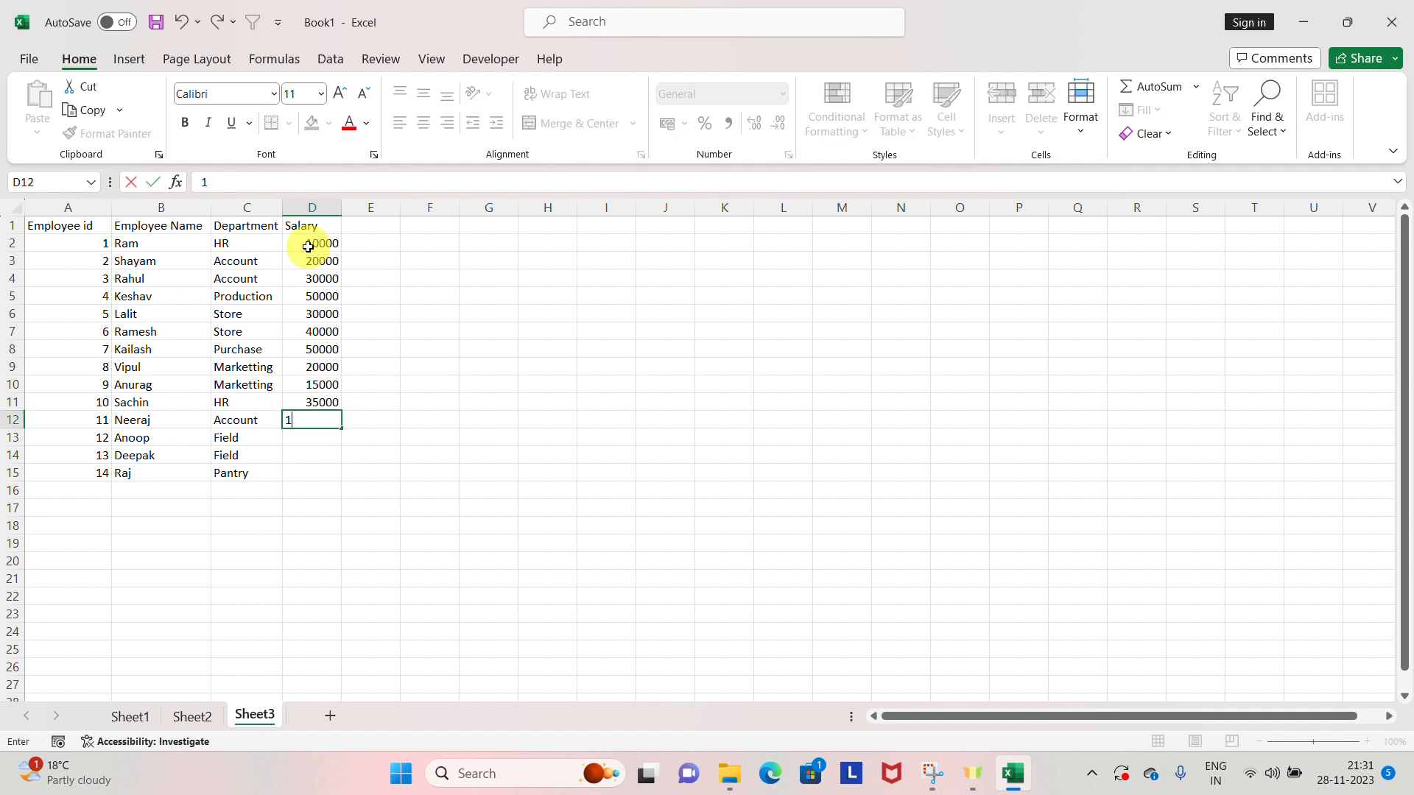
text(5000)
key(Return)
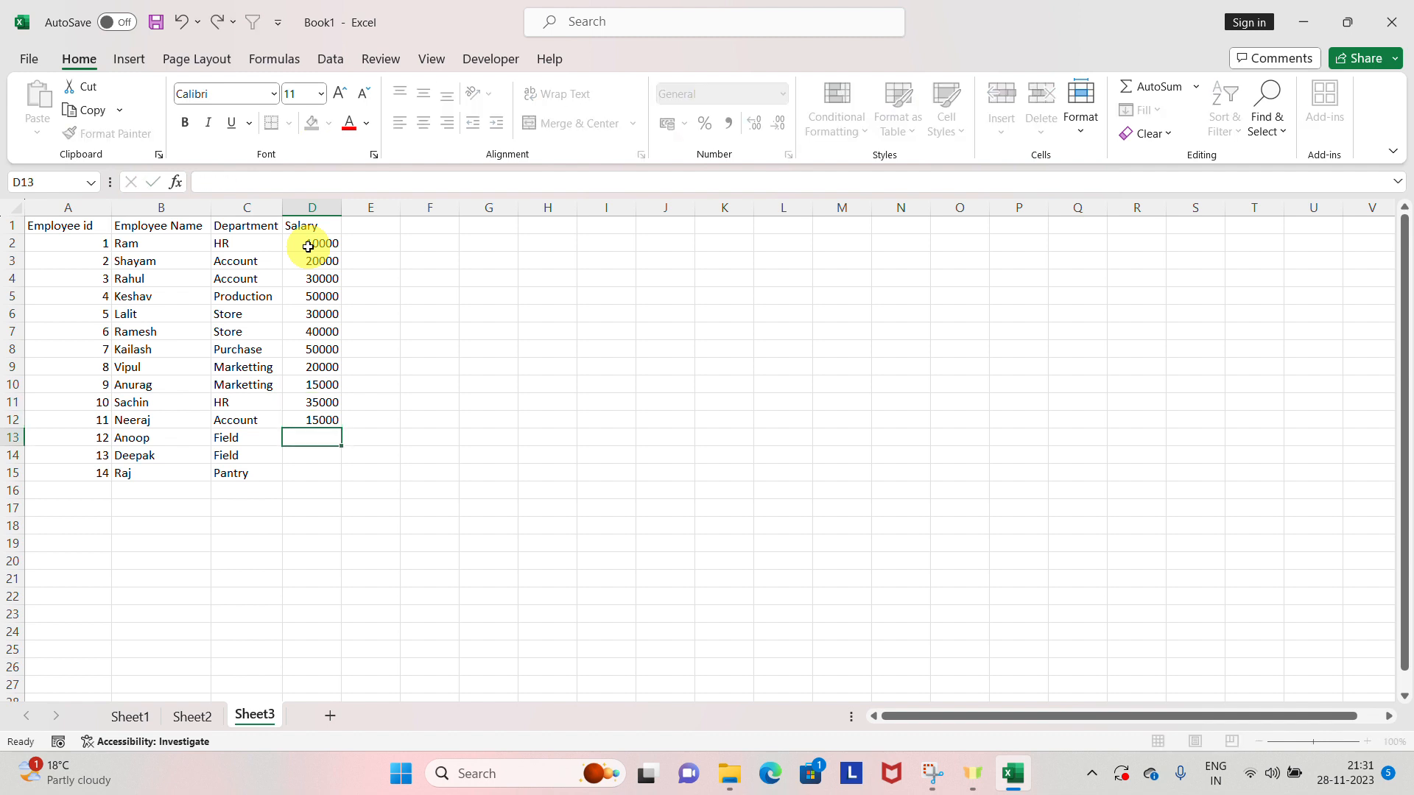
text(7000)
key(Return)
text(7)
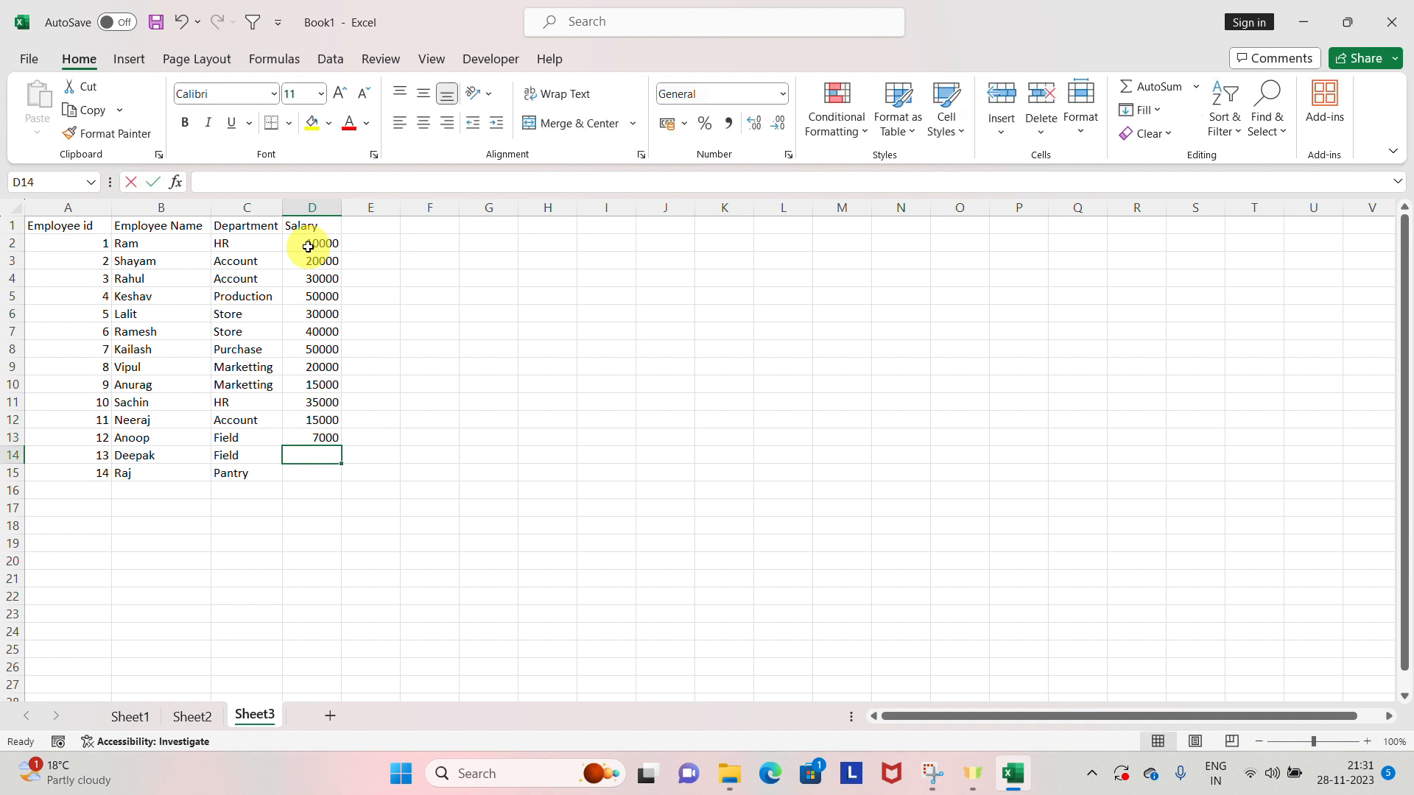
text(000)
key(Return)
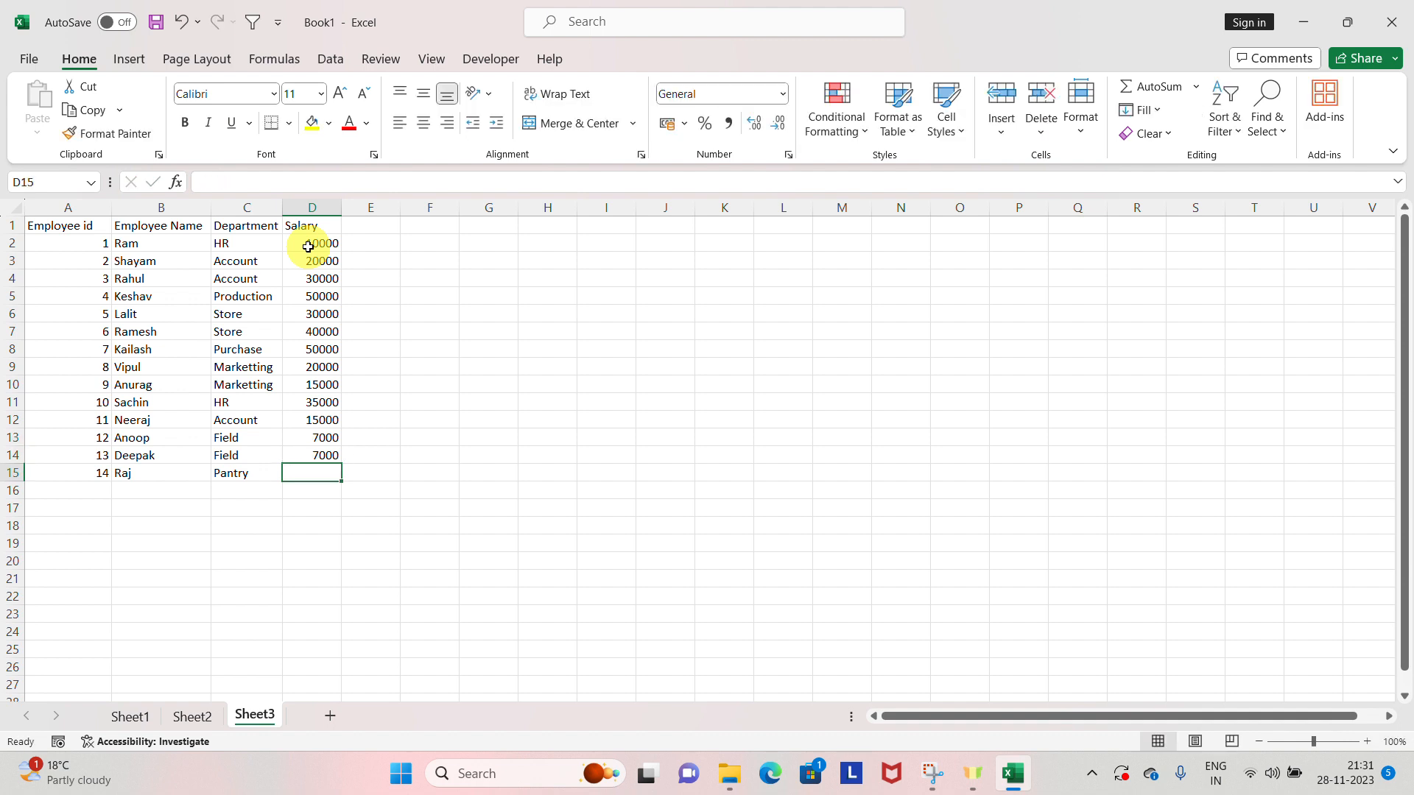
text(7000)
key(Return)
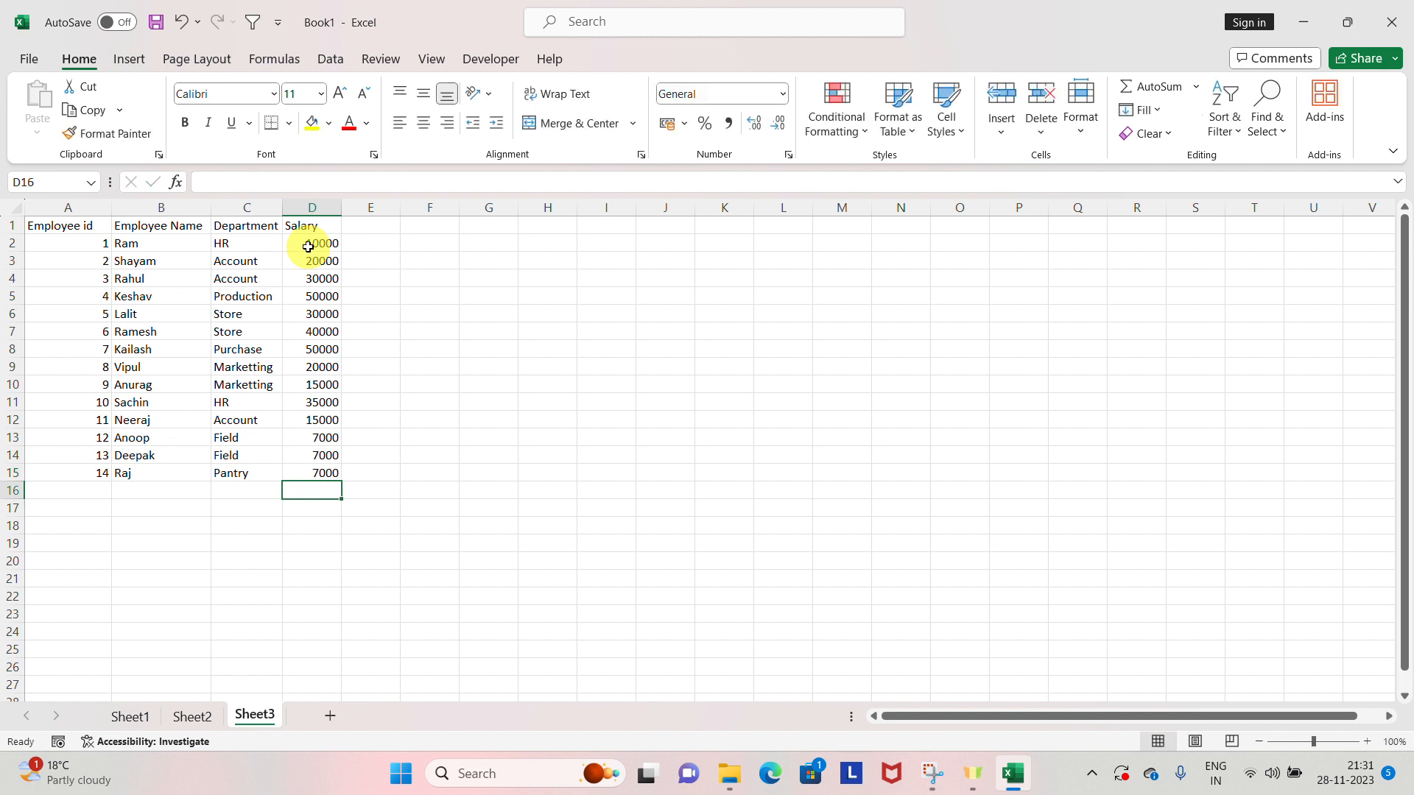
Center the employee ids in A2:A15 horizontally
key(Up)
key(Up)
key(Down)
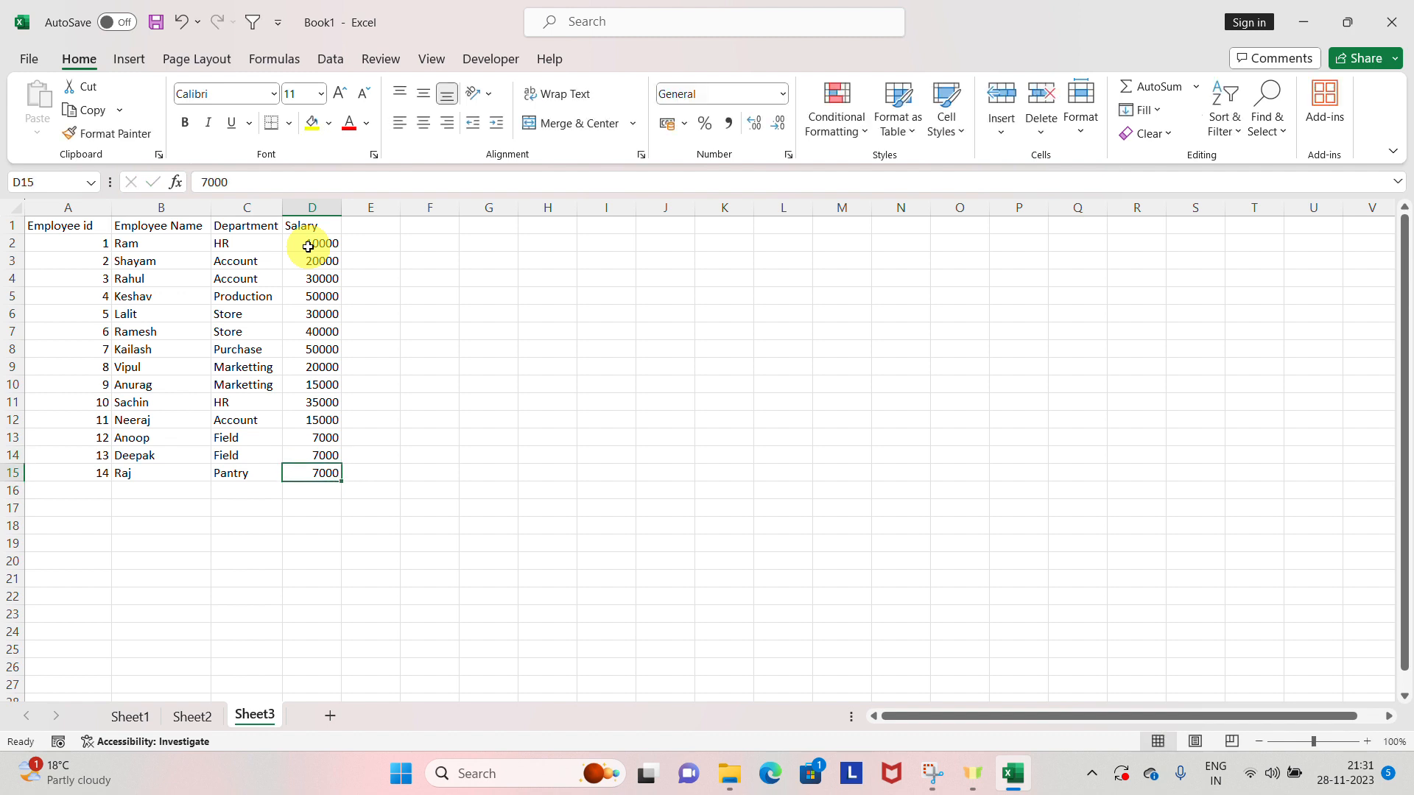
key(ctrl+shift+Up)
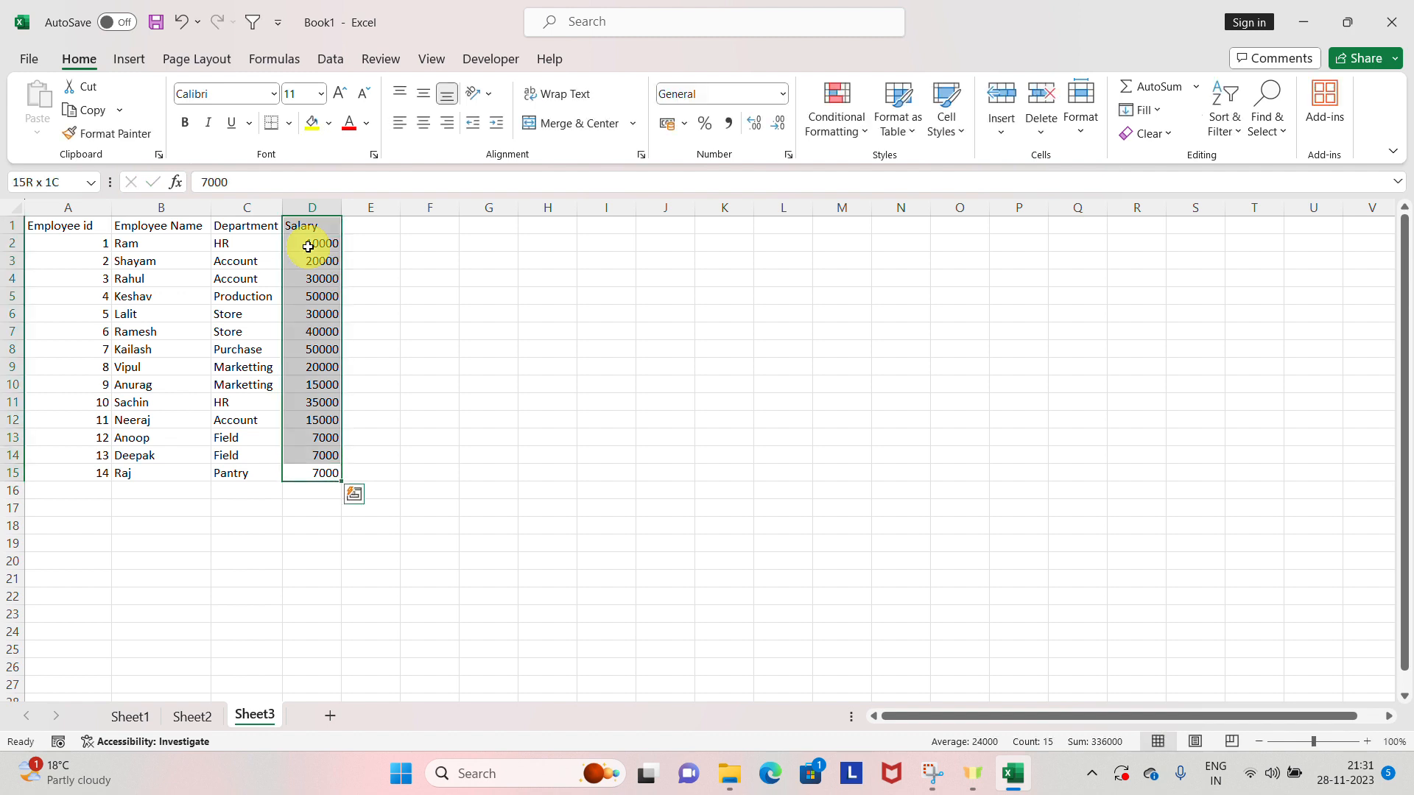
key(Left)
key(Left)
key(Left)
key(shift+Up)
key(shift+Up)
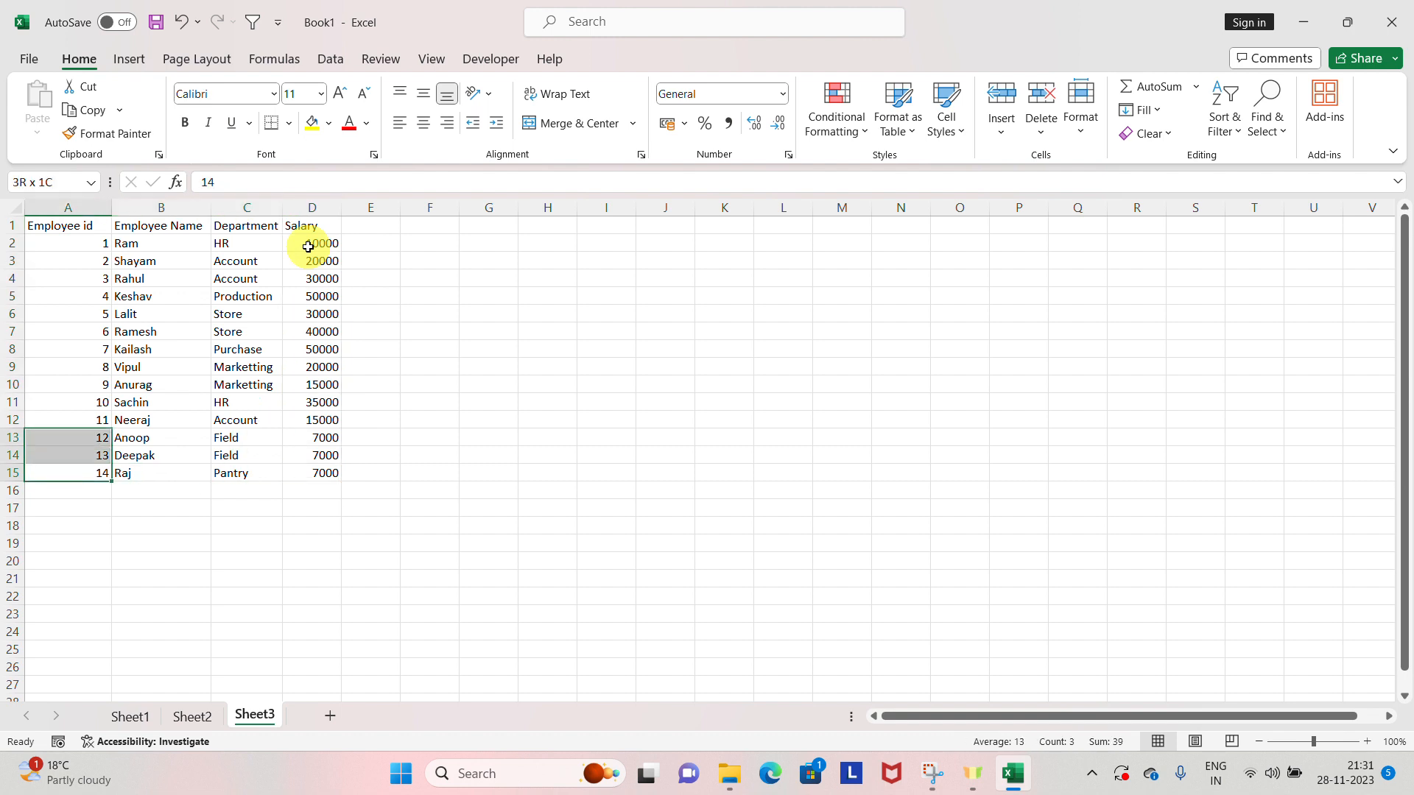
key(shift+Up)
key(shift+Up)
key(shift+Up)
key(shift+Up)
key(shift+Up)
key(shift+Up)
key(shift+Up)
key(shift+Up)
key(shift+Up)
key(shift+Up)
key(shift+Up)
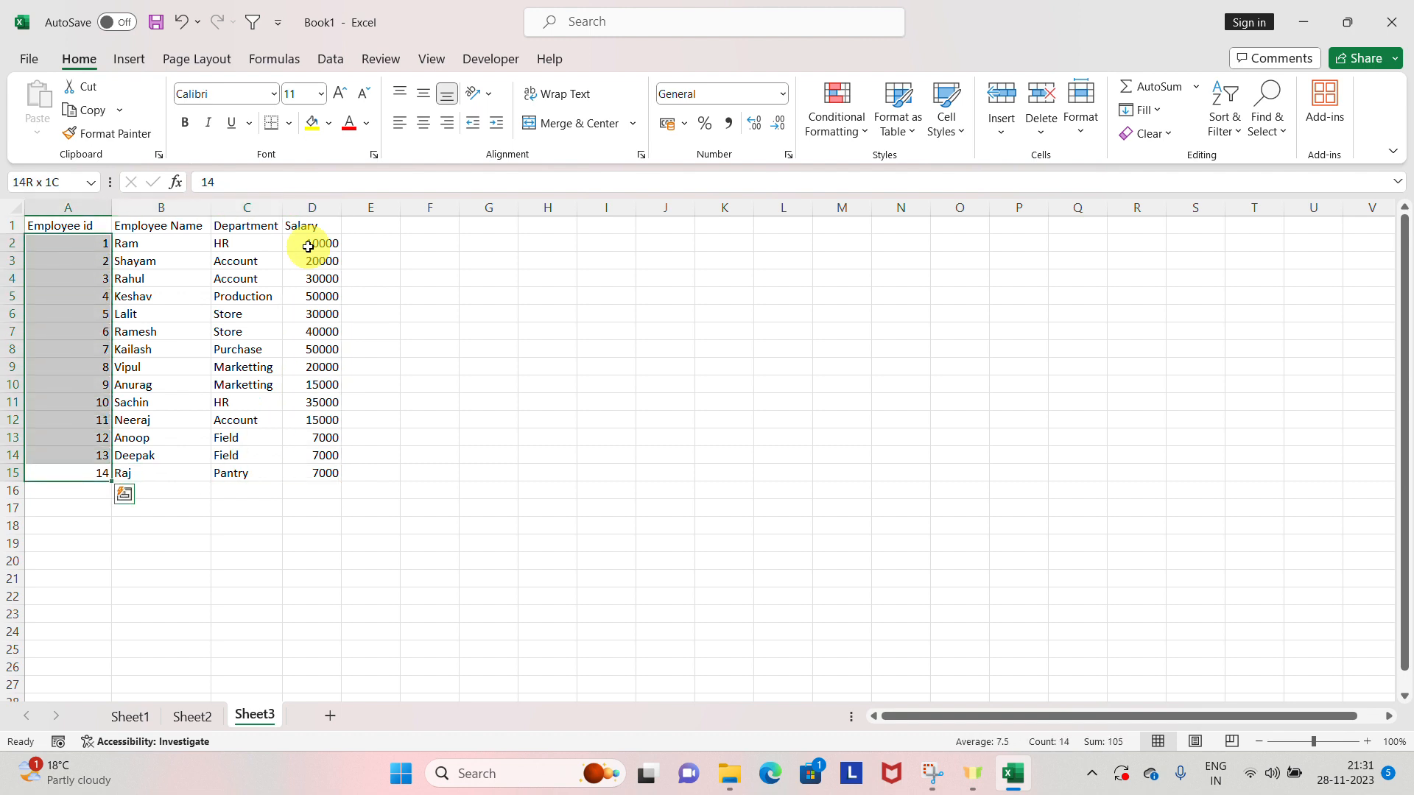
click(423, 123)
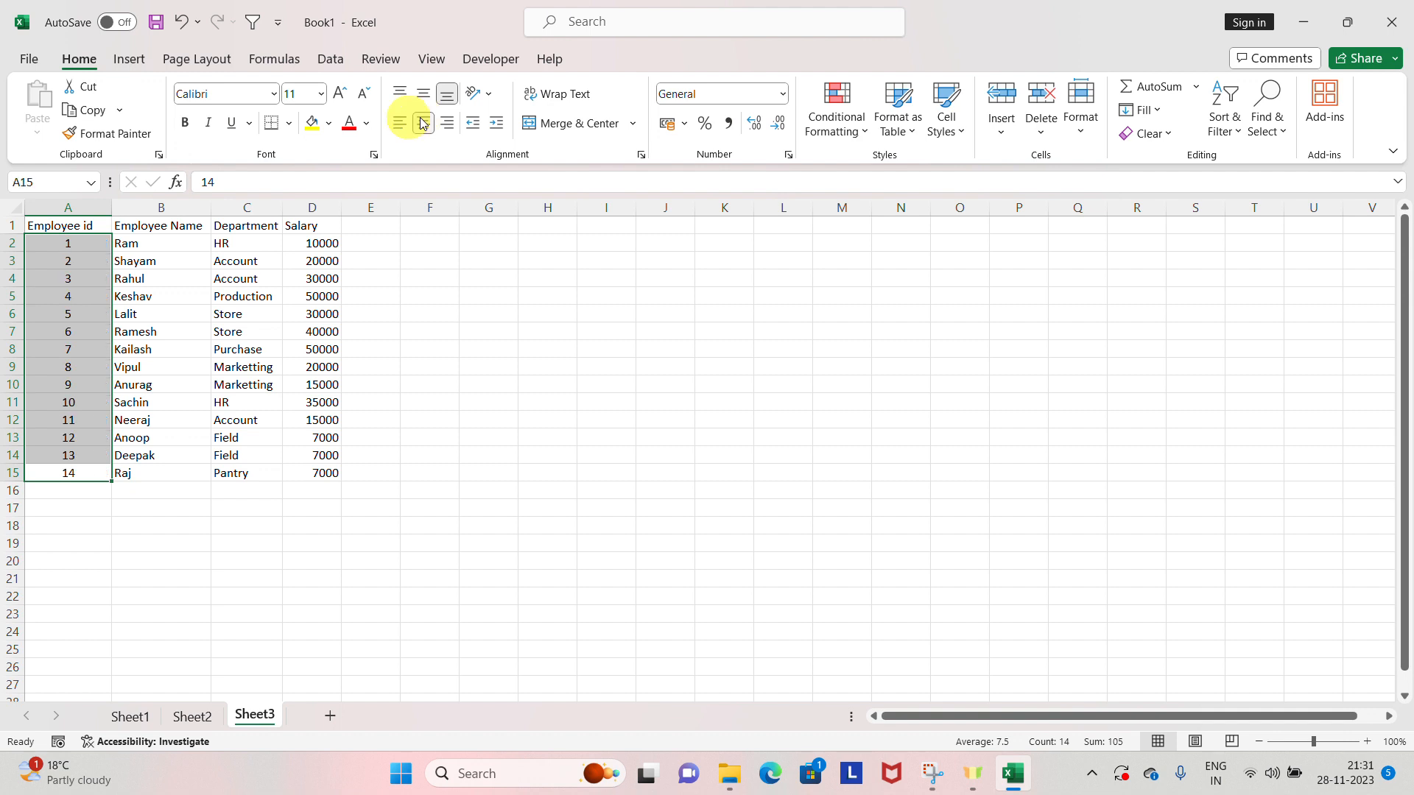
click(135, 246)
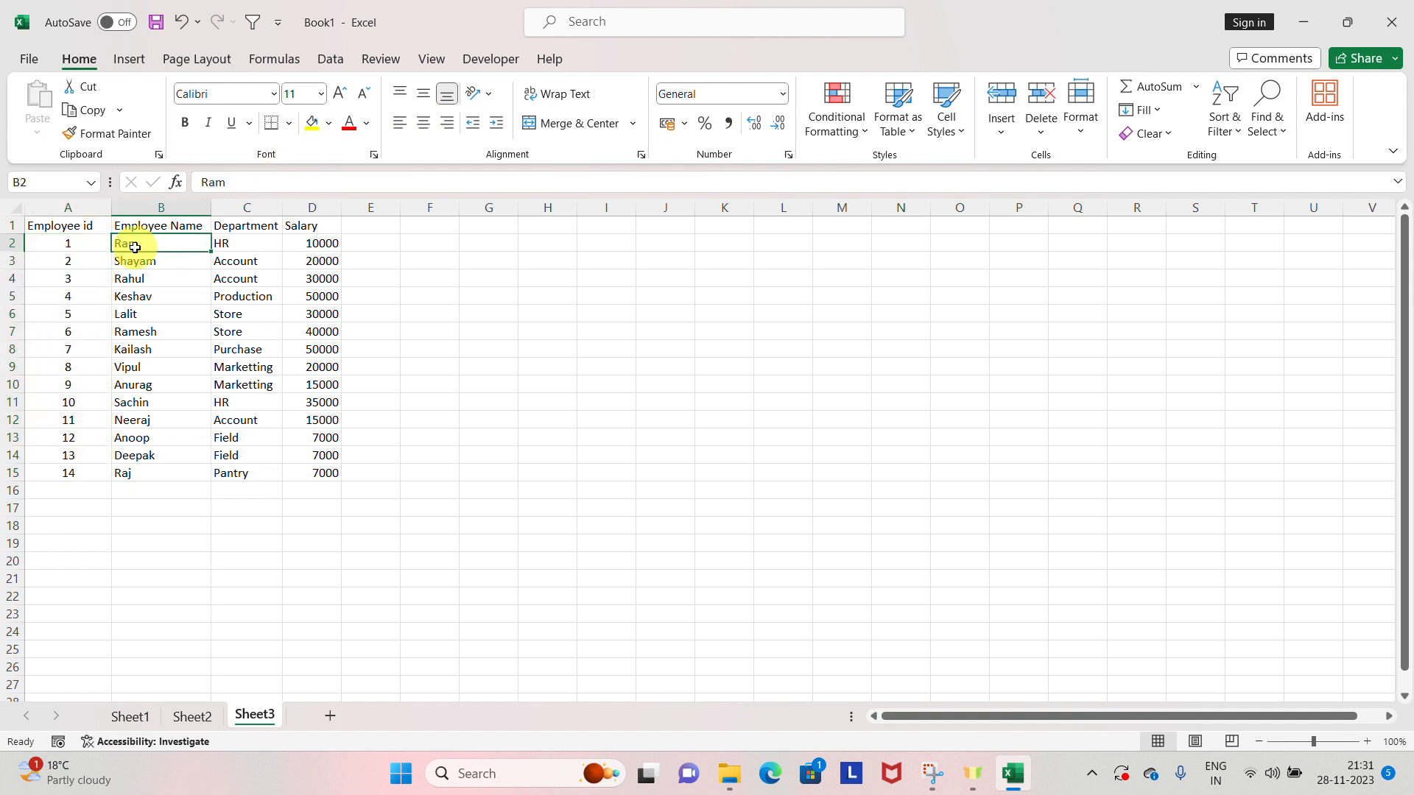
key(shift+Down)
key(shift+Down)
key(shift+Down)
key(shift+Down)
key(shift+Down)
key(shift+Down)
key(shift+Down)
key(shift+Down)
key(shift+Down)
key(shift+Down)
key(shift+Down)
key(shift+Down)
key(shift+Down)
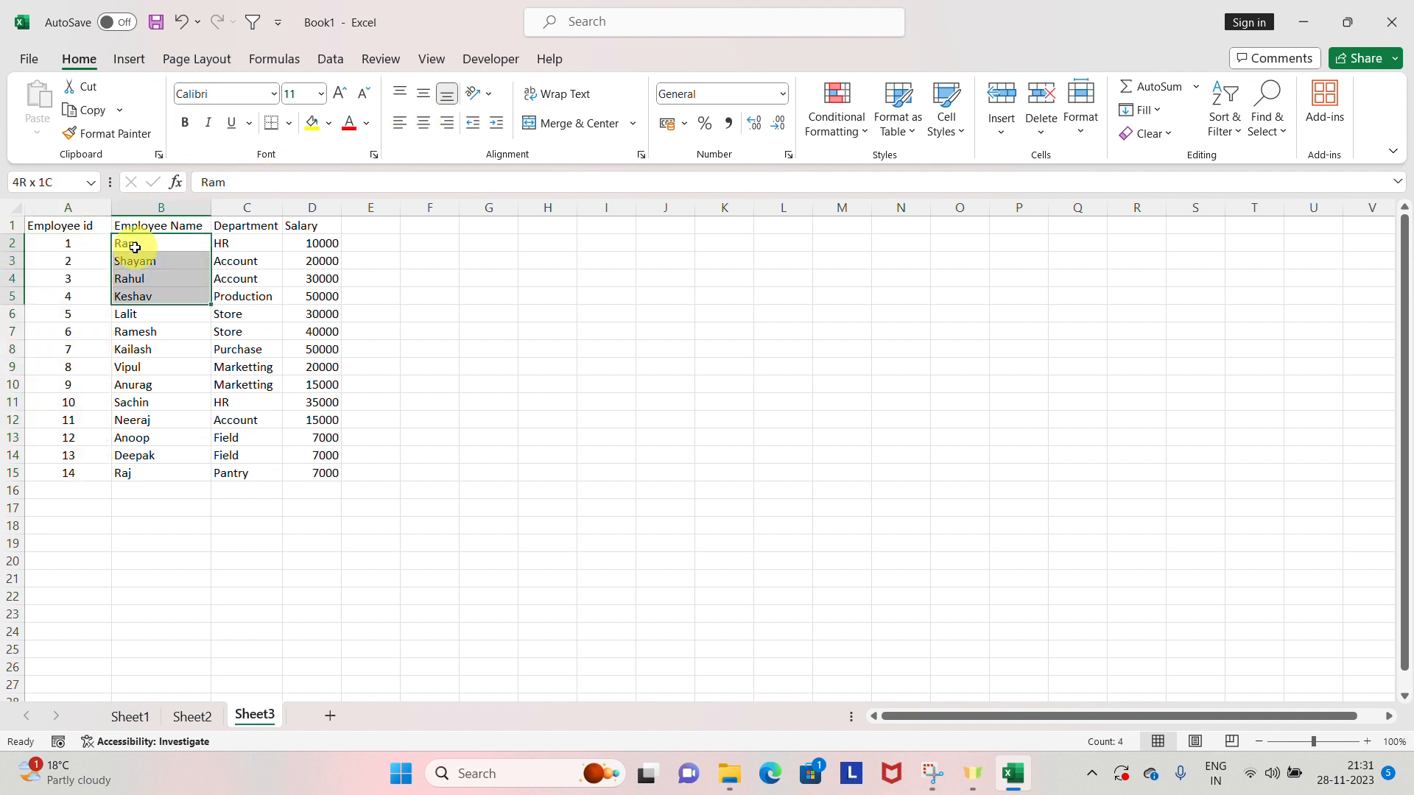
key(shift+Right)
key(shift+Right)
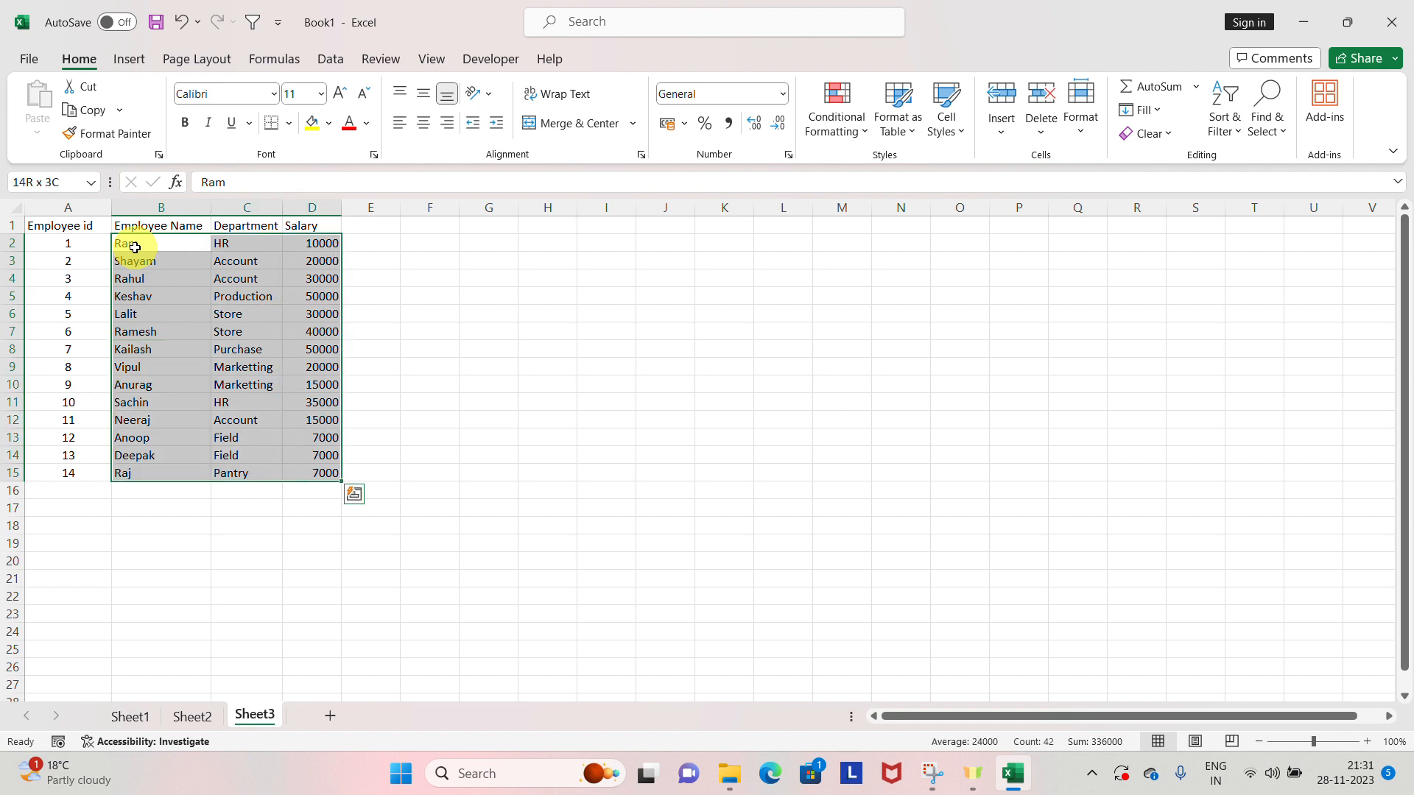
key(Left)
key(Right)
key(Down)
key(Up)
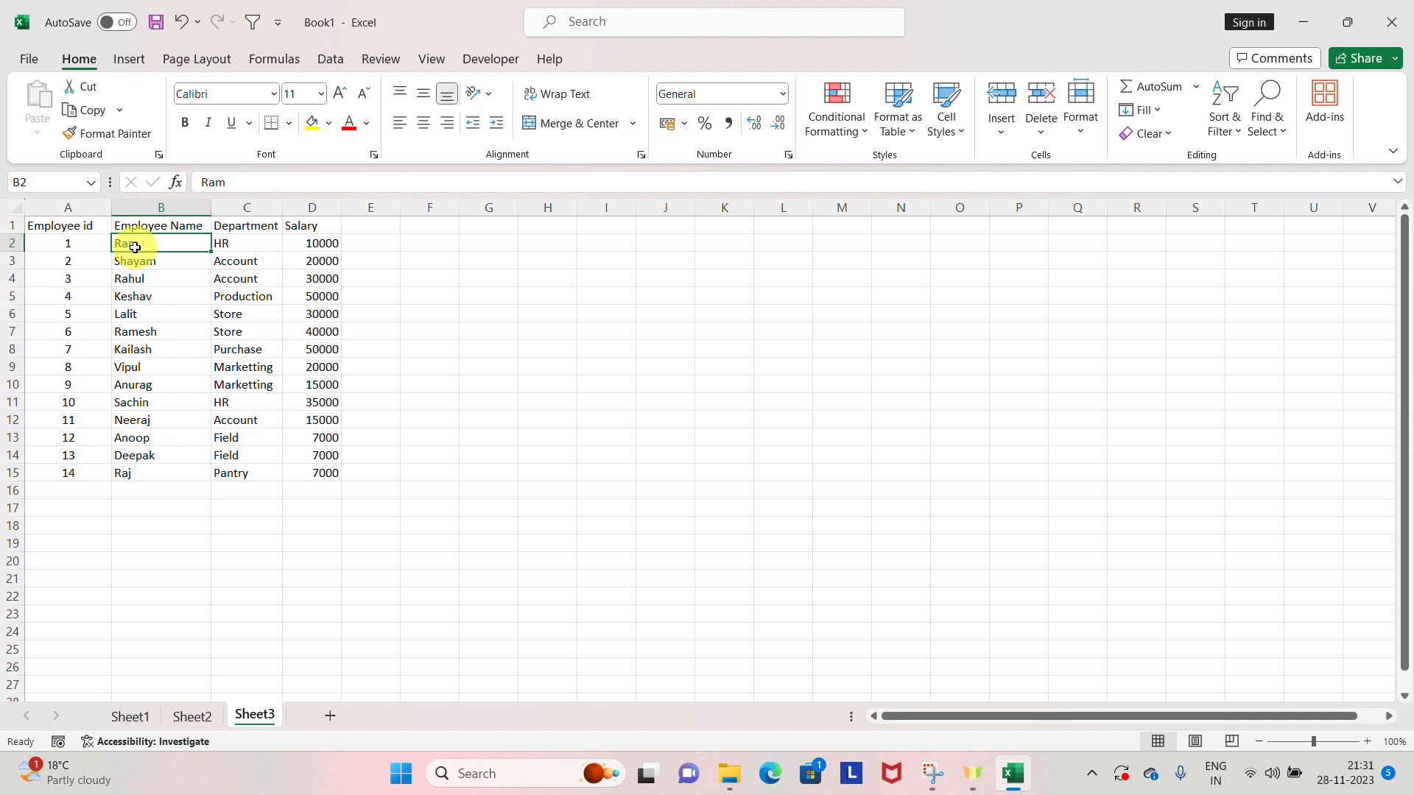
Center the names, departments and salaries in B2:D15 horizontally
key(ctrl+shift+Down)
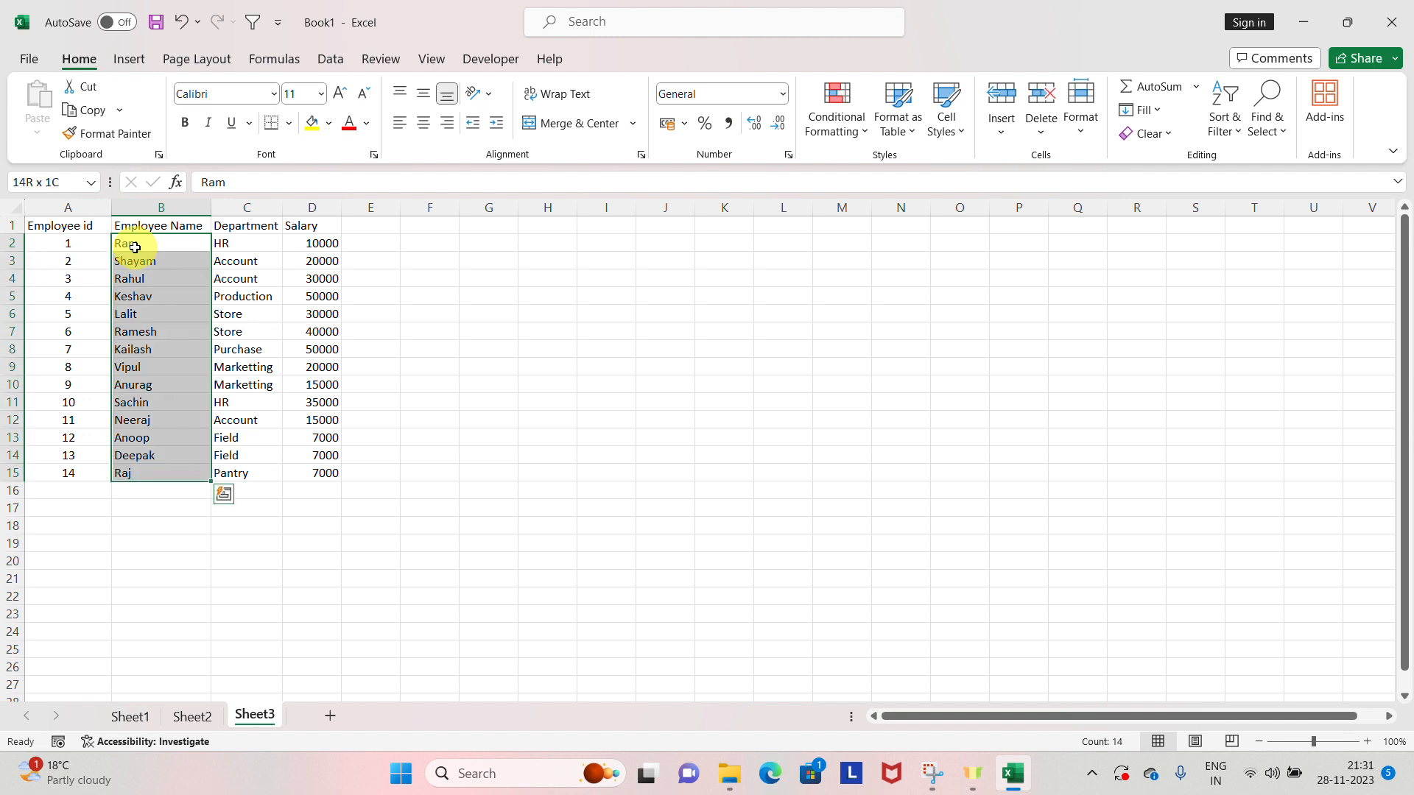
key(ctrl+q)
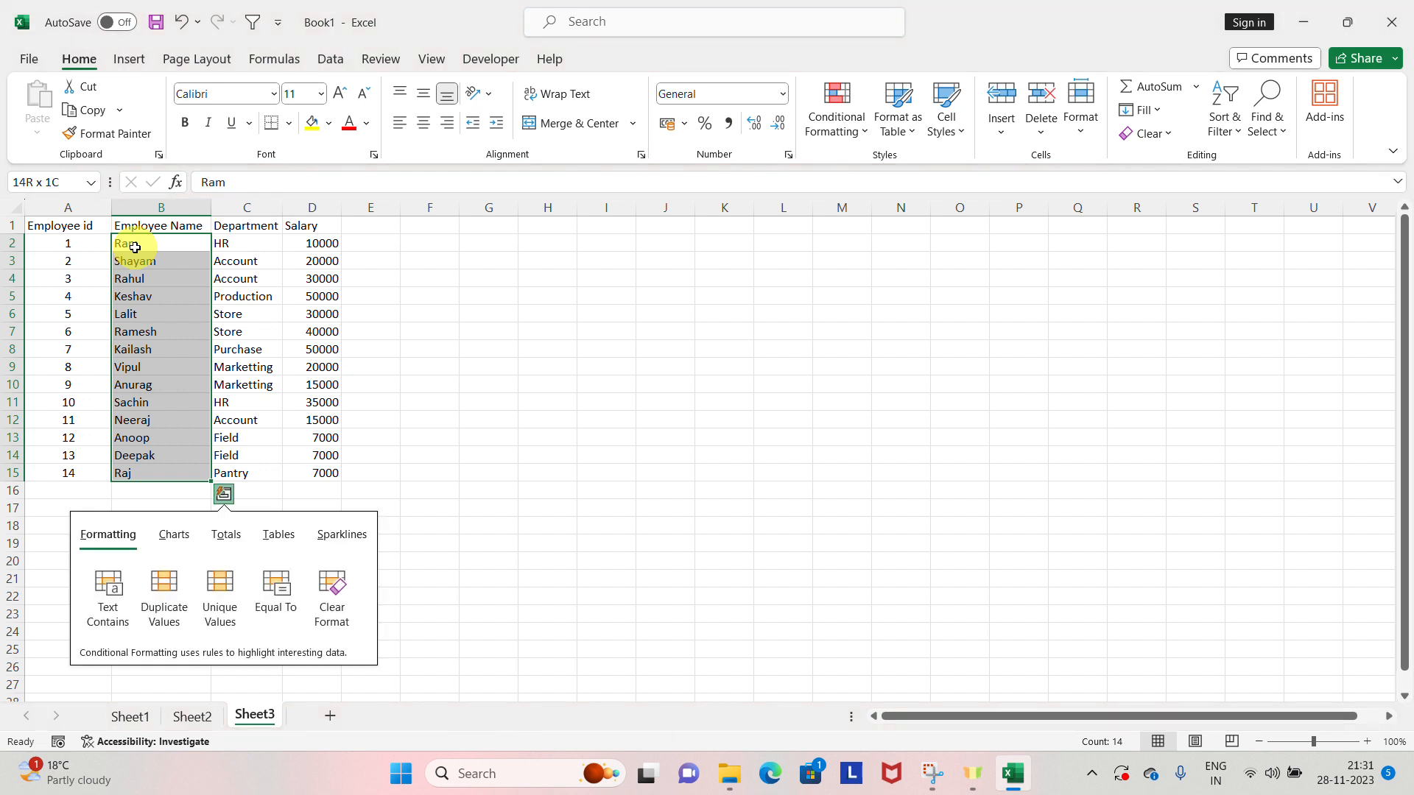
key(Right)
key(Escape)
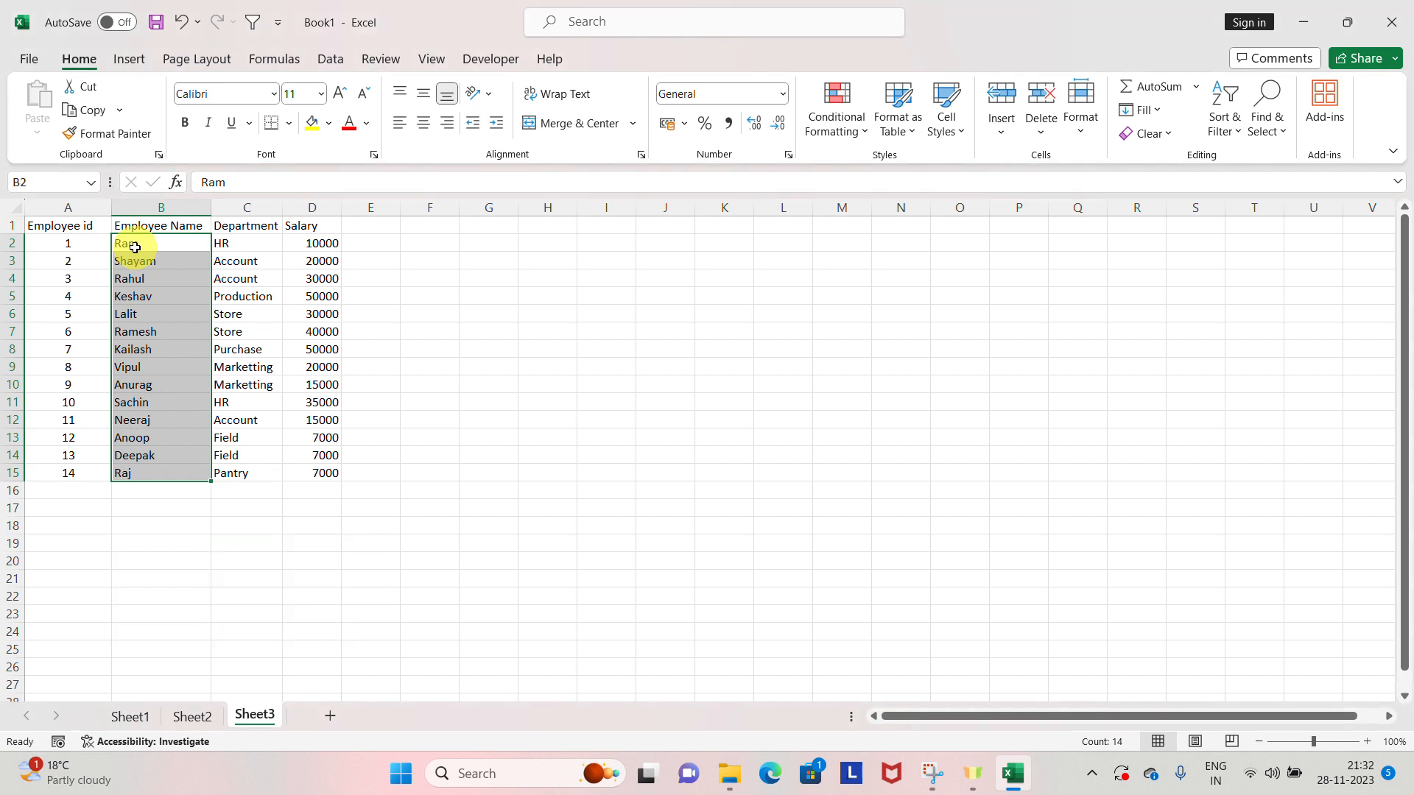
key(ctrl+shift+Right)
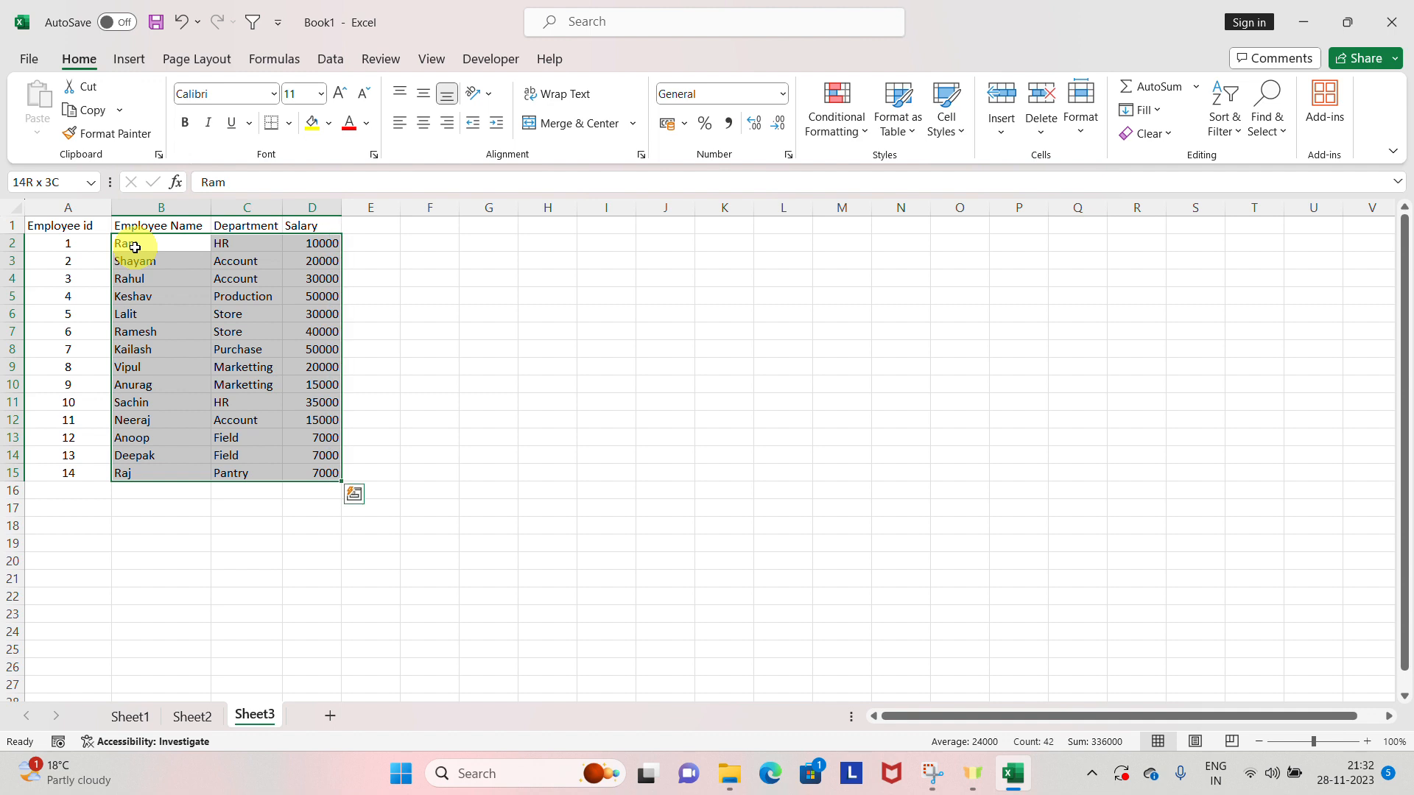
click(617, 28)
click(163, 246)
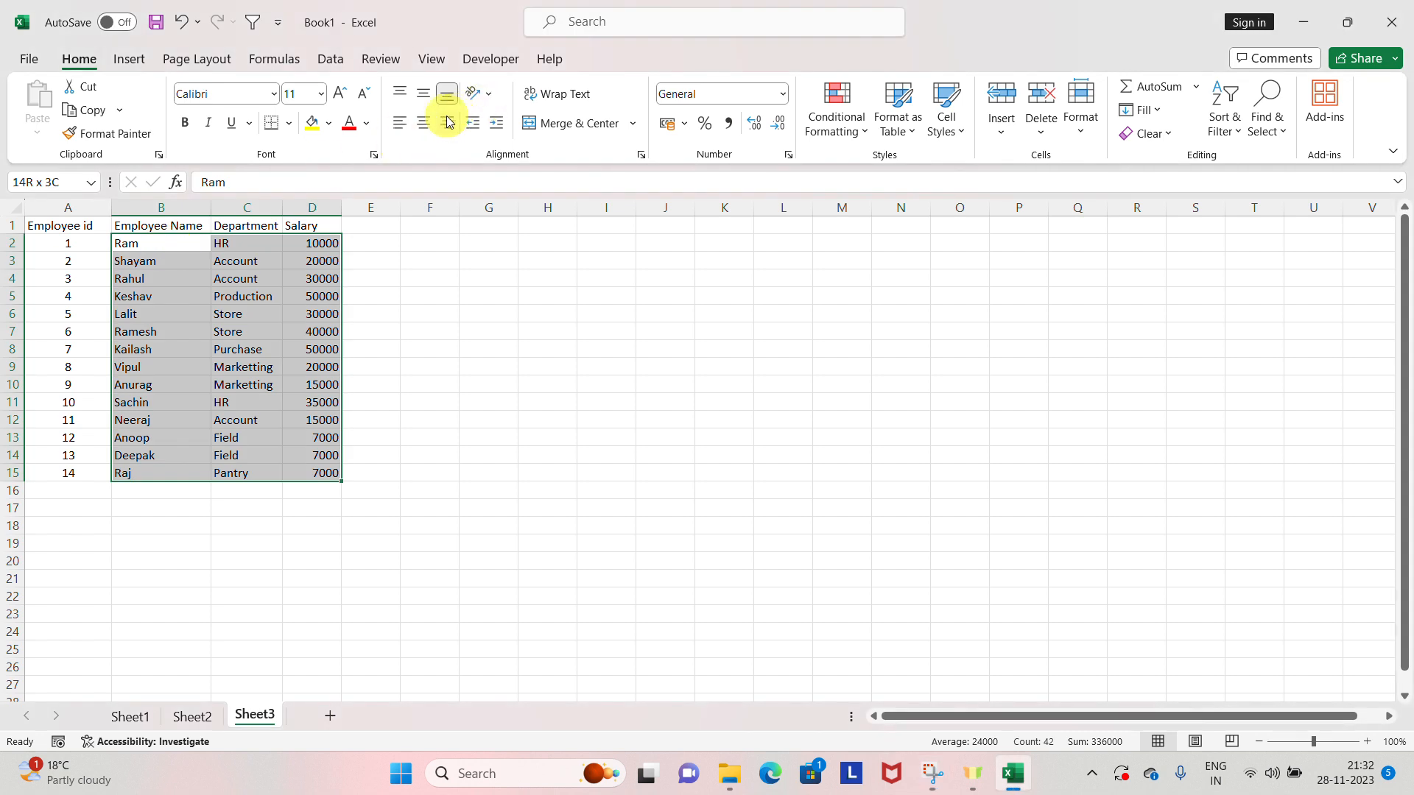
click(423, 124)
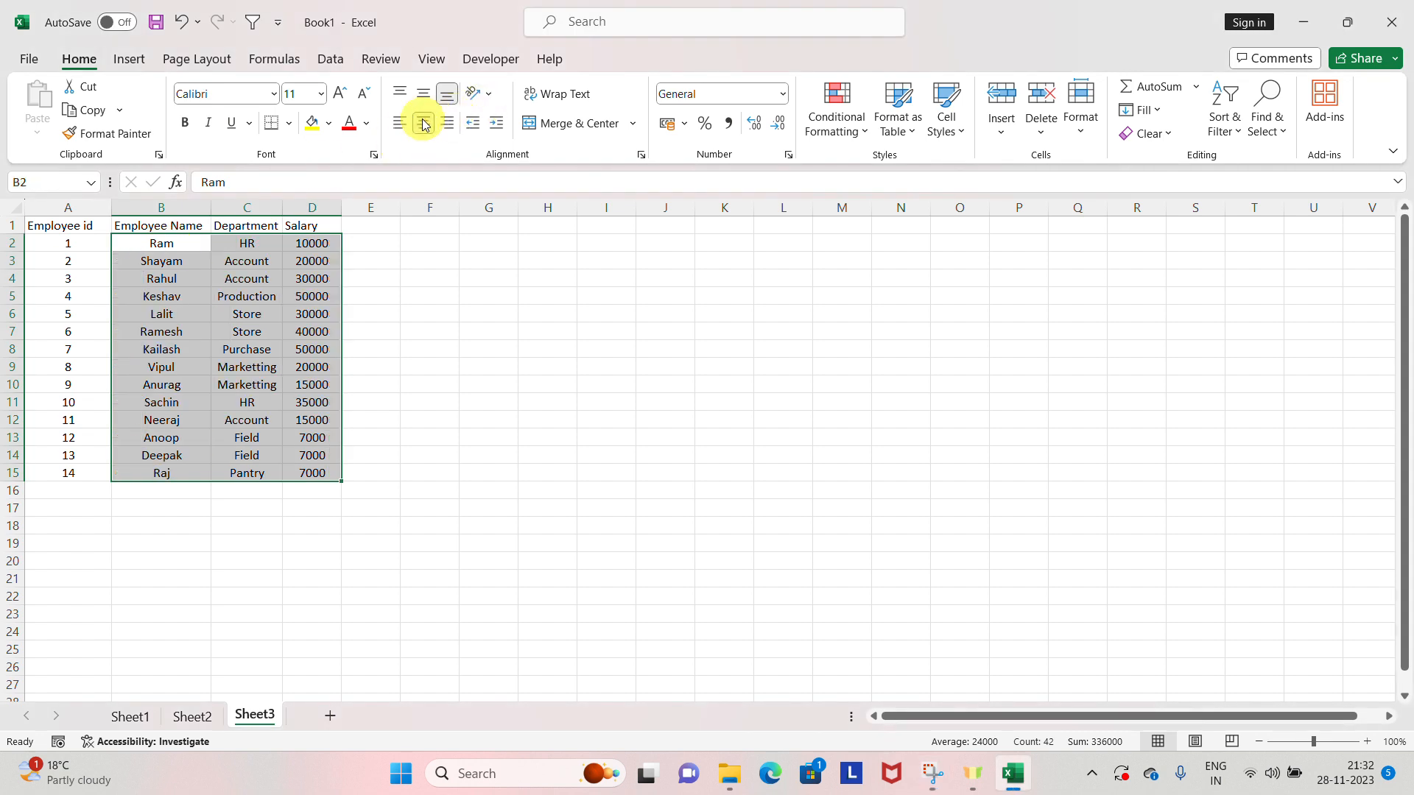
Apply all borders to the whole employee table, A1:D15, including the header row
key(Up)
key(Left)
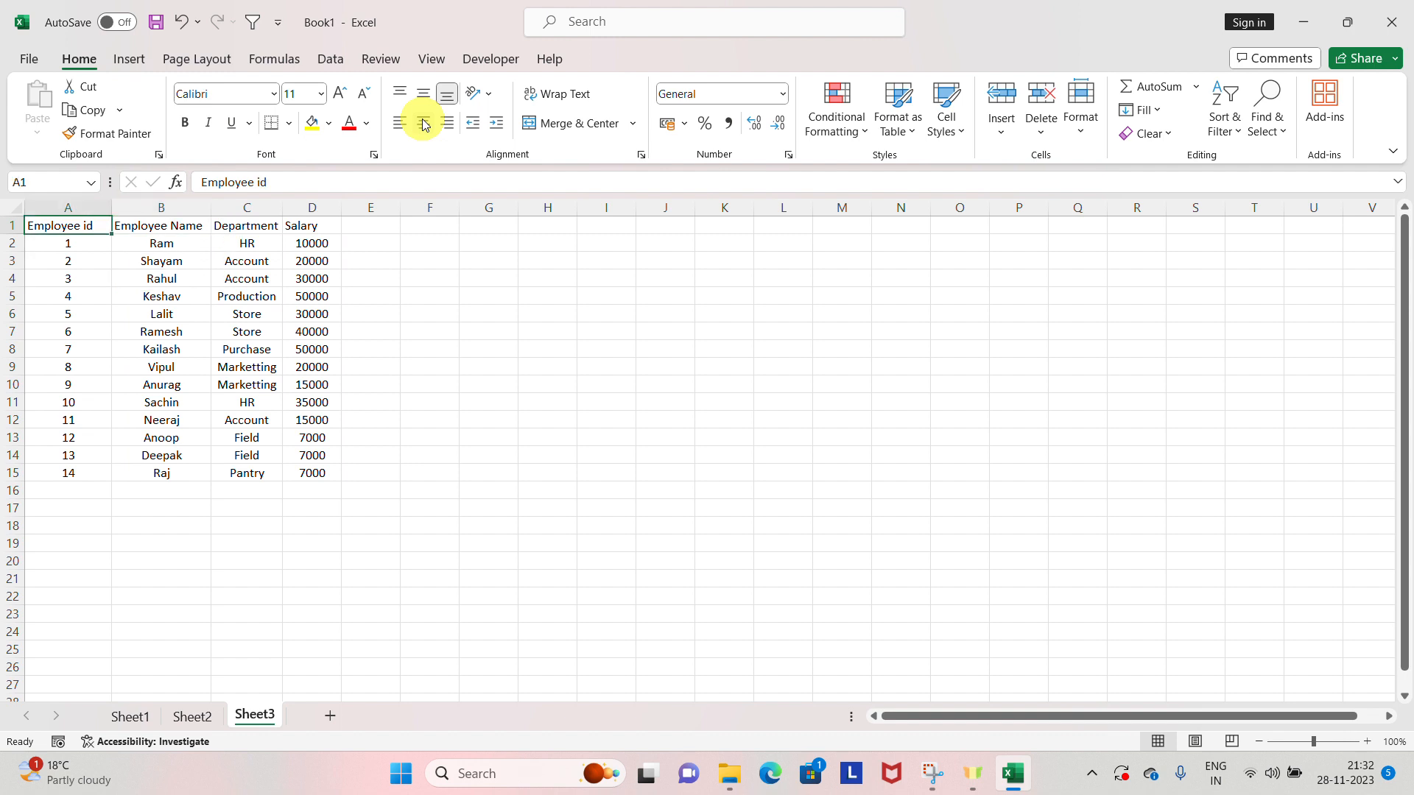
key(shift+Right)
key(shift+Right)
key(shift+Right)
key(ctrl+shift+Down)
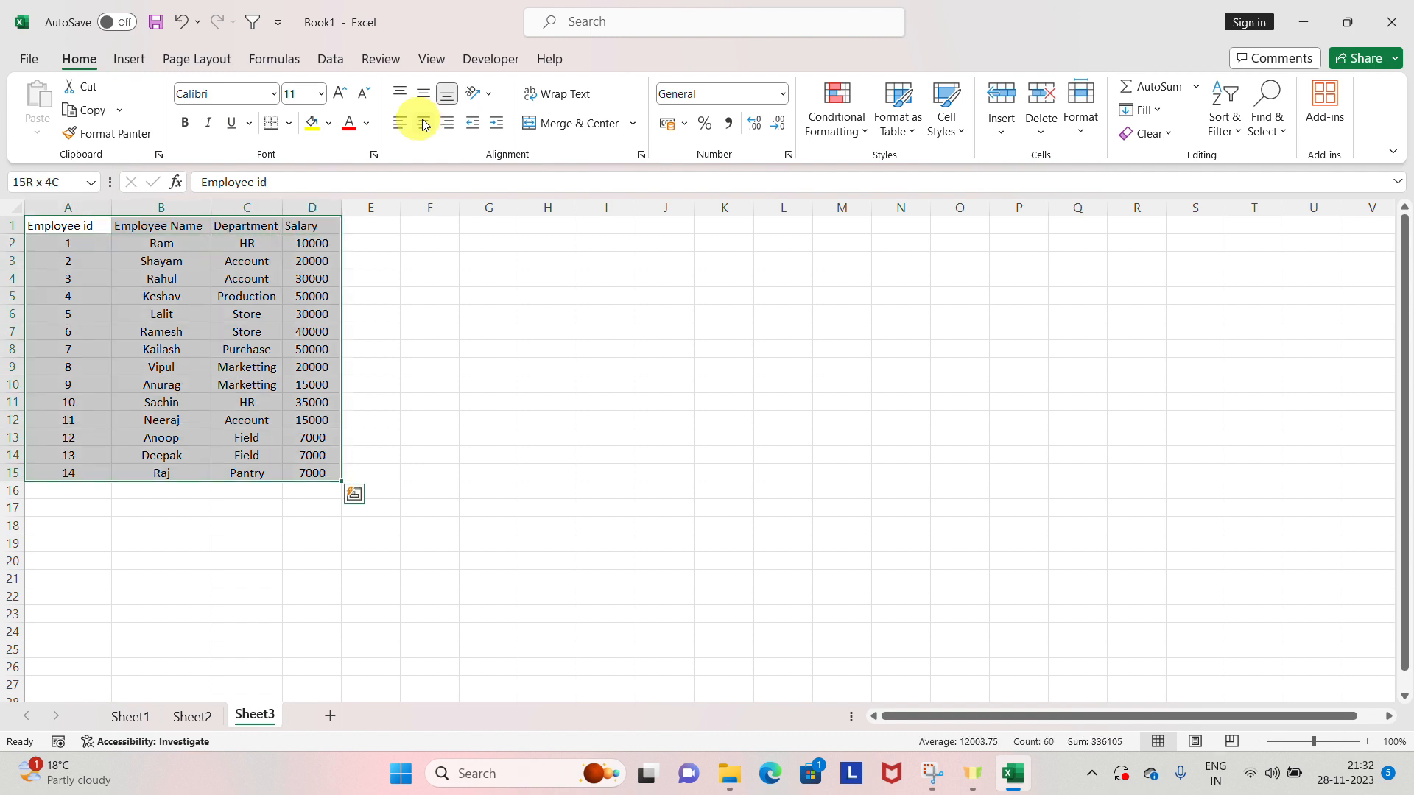
click(289, 126)
click(334, 317)
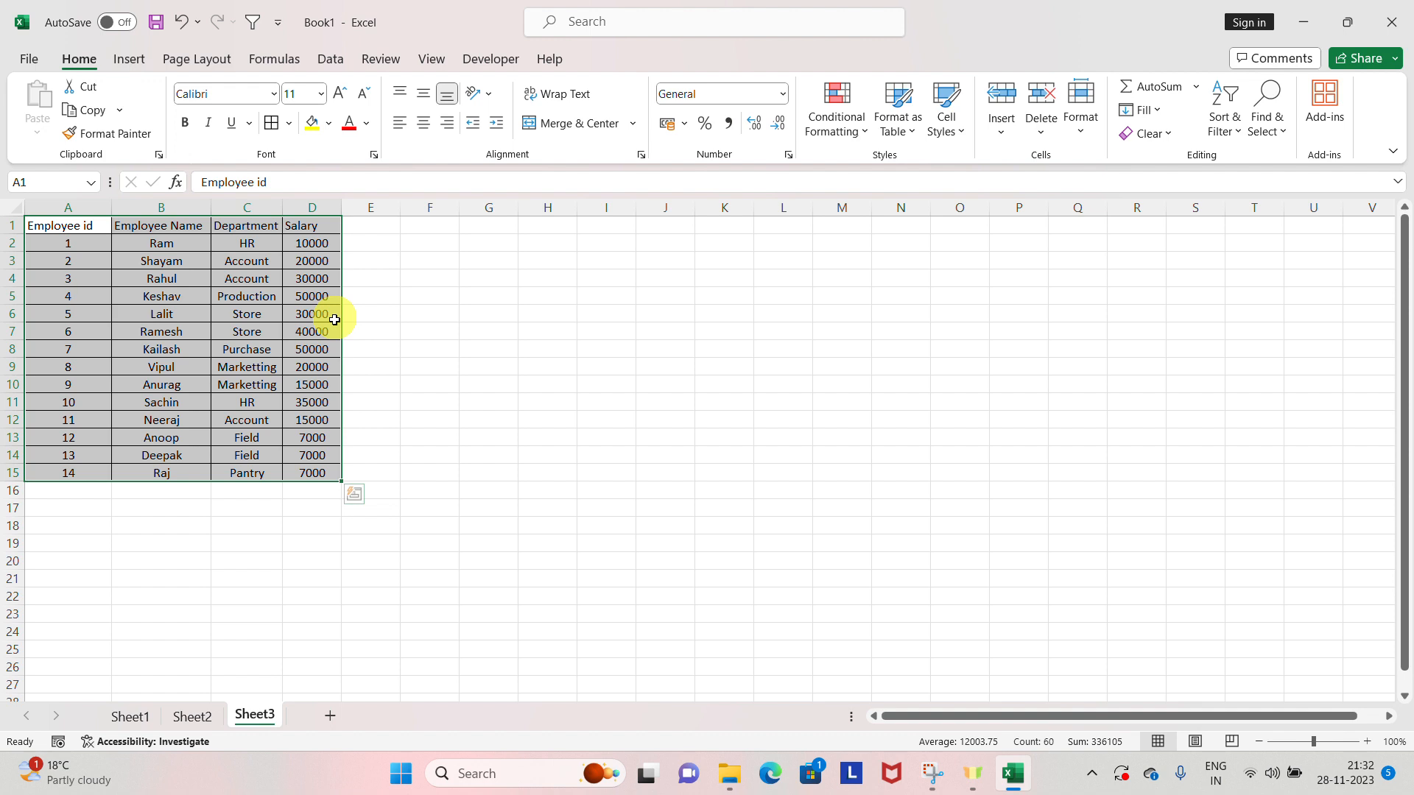
click(310, 227)
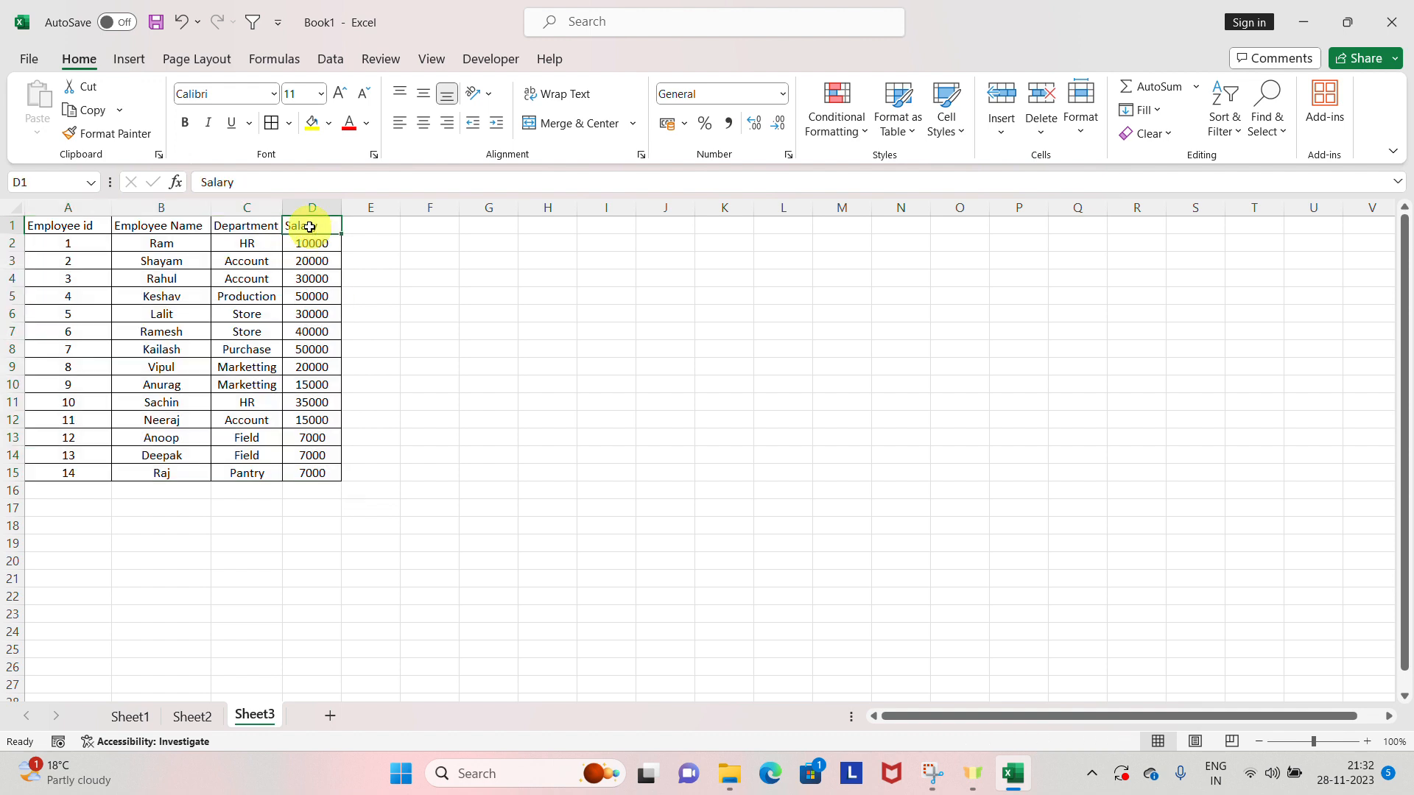
Make the header row A1:D1 bold, switching the bold formatting off and on again to demonstrate it
key(ctrl+shift+Left)
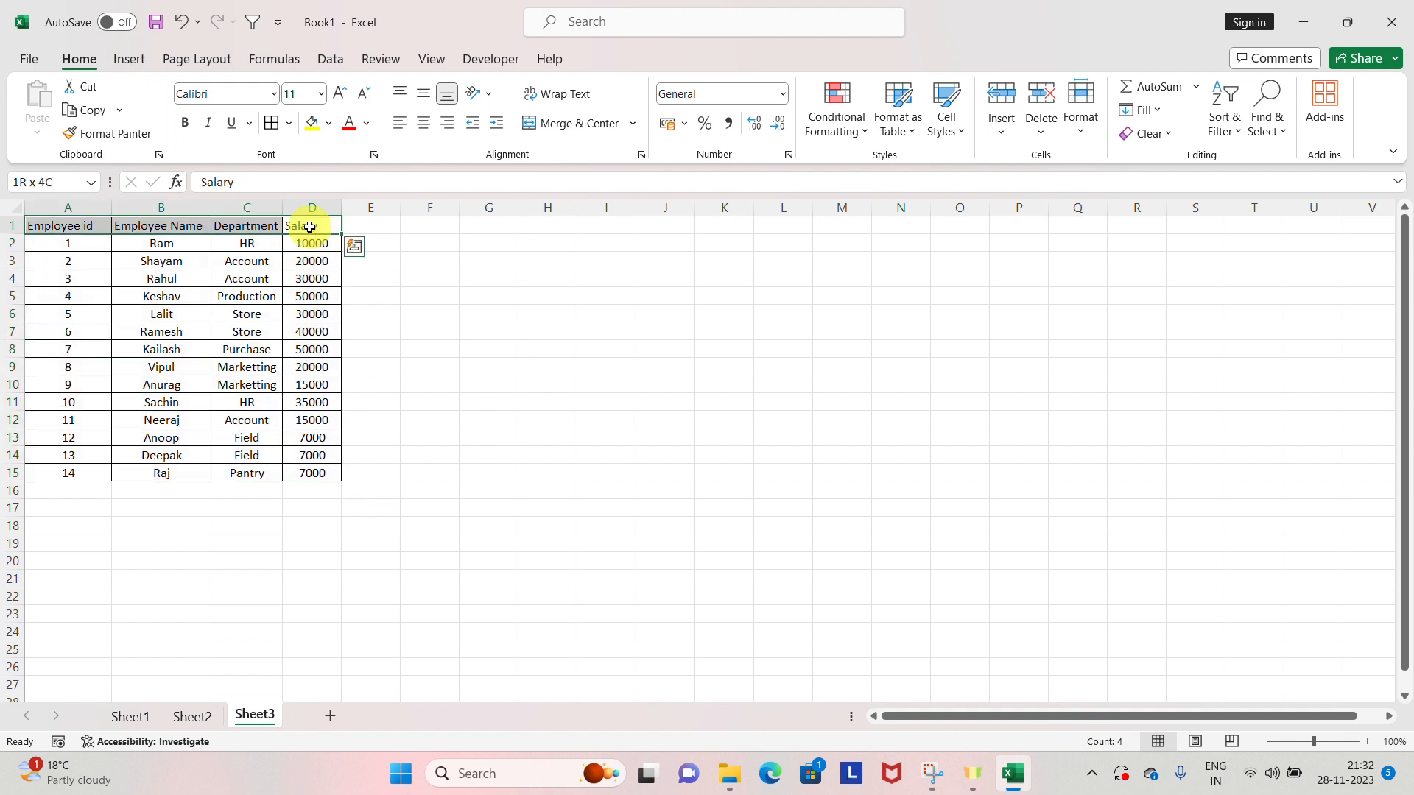
key(ctrl+b)
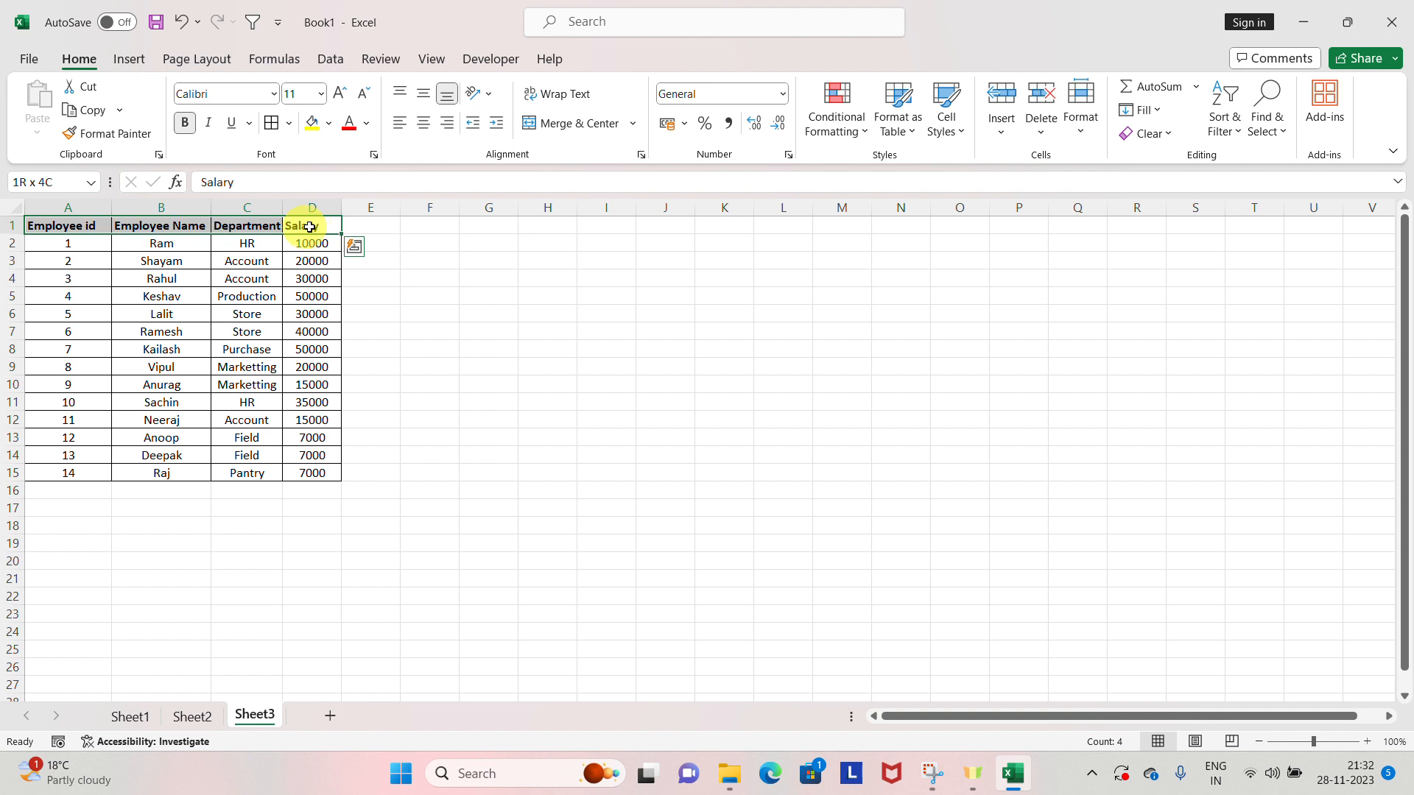
click(187, 126)
click(187, 126)
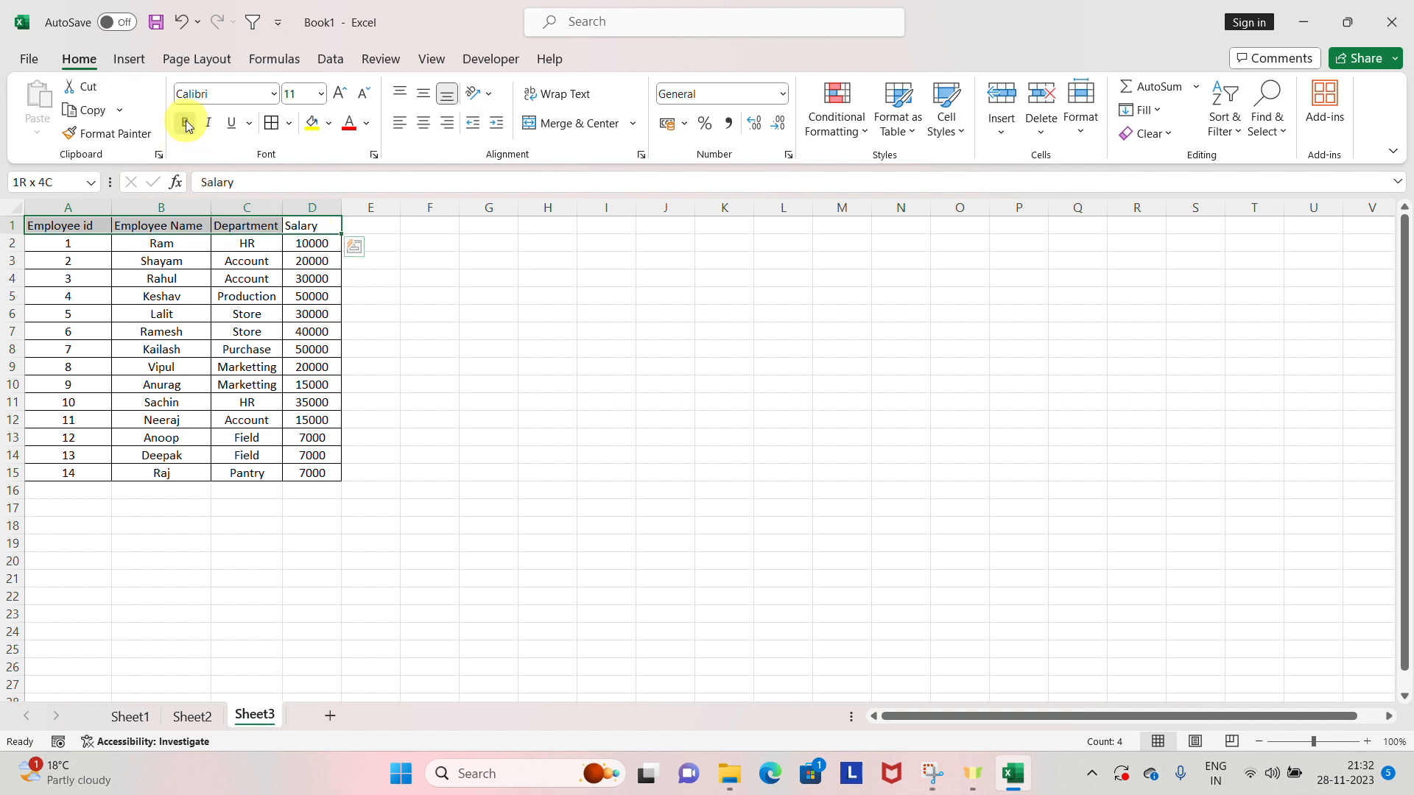
click(187, 126)
click(187, 126)
click(188, 126)
click(187, 126)
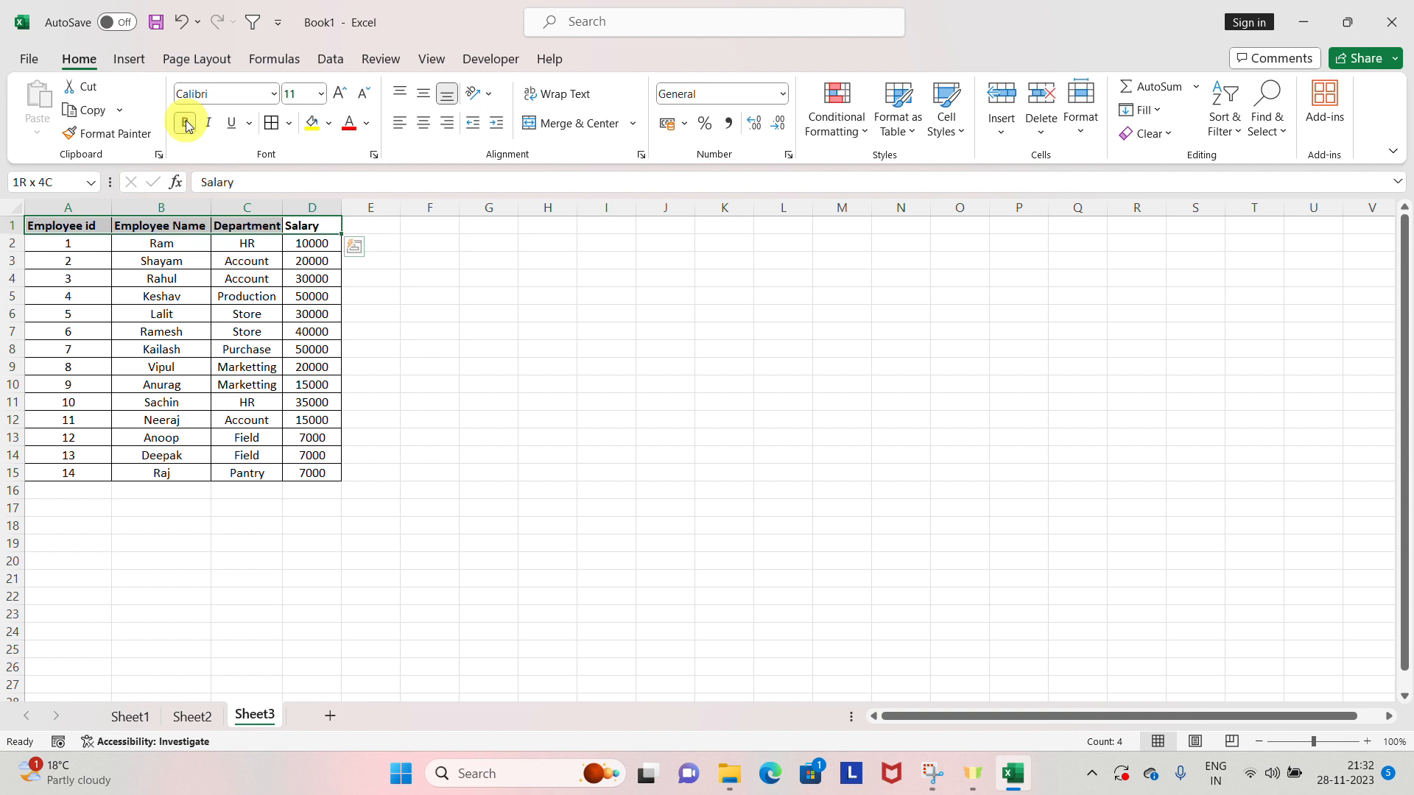
click(187, 126)
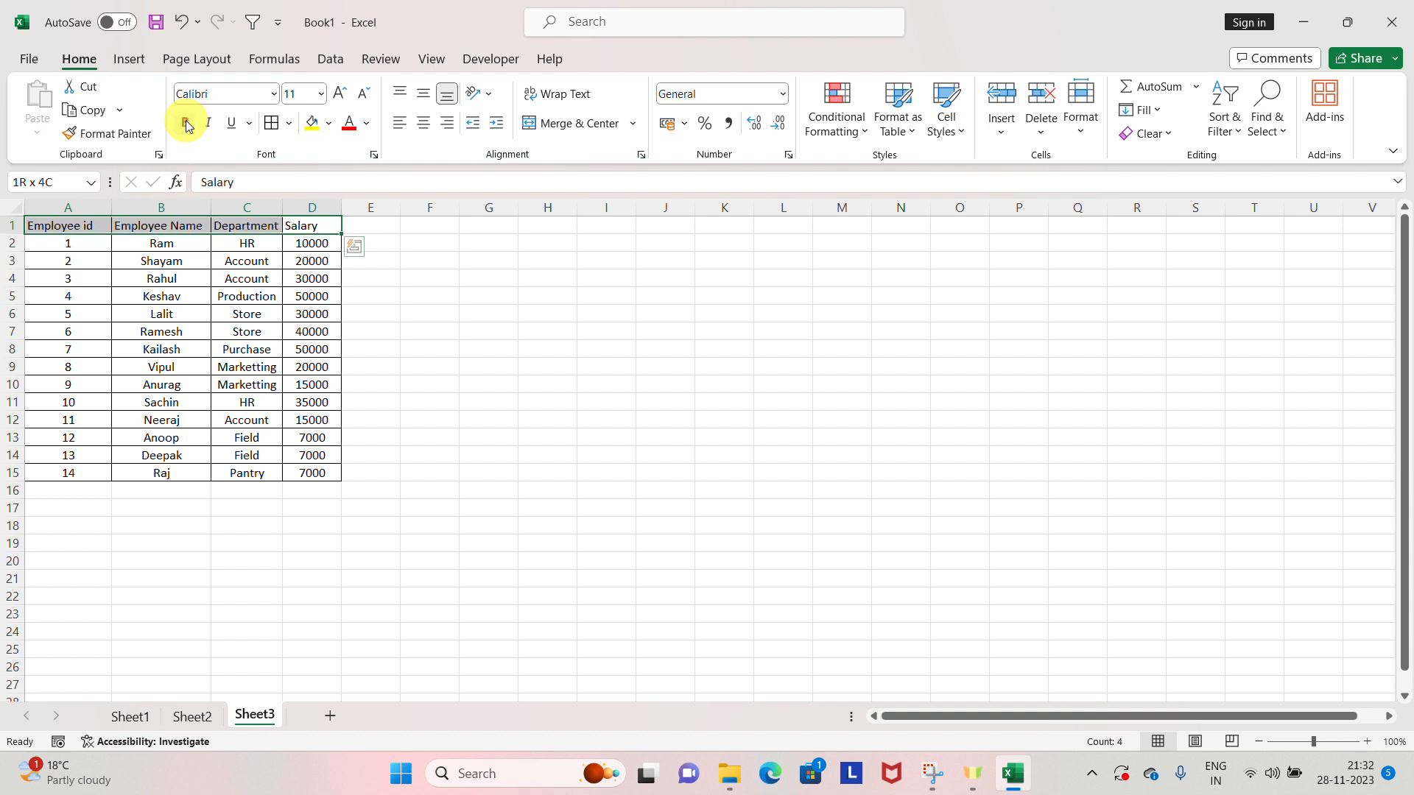
click(187, 126)
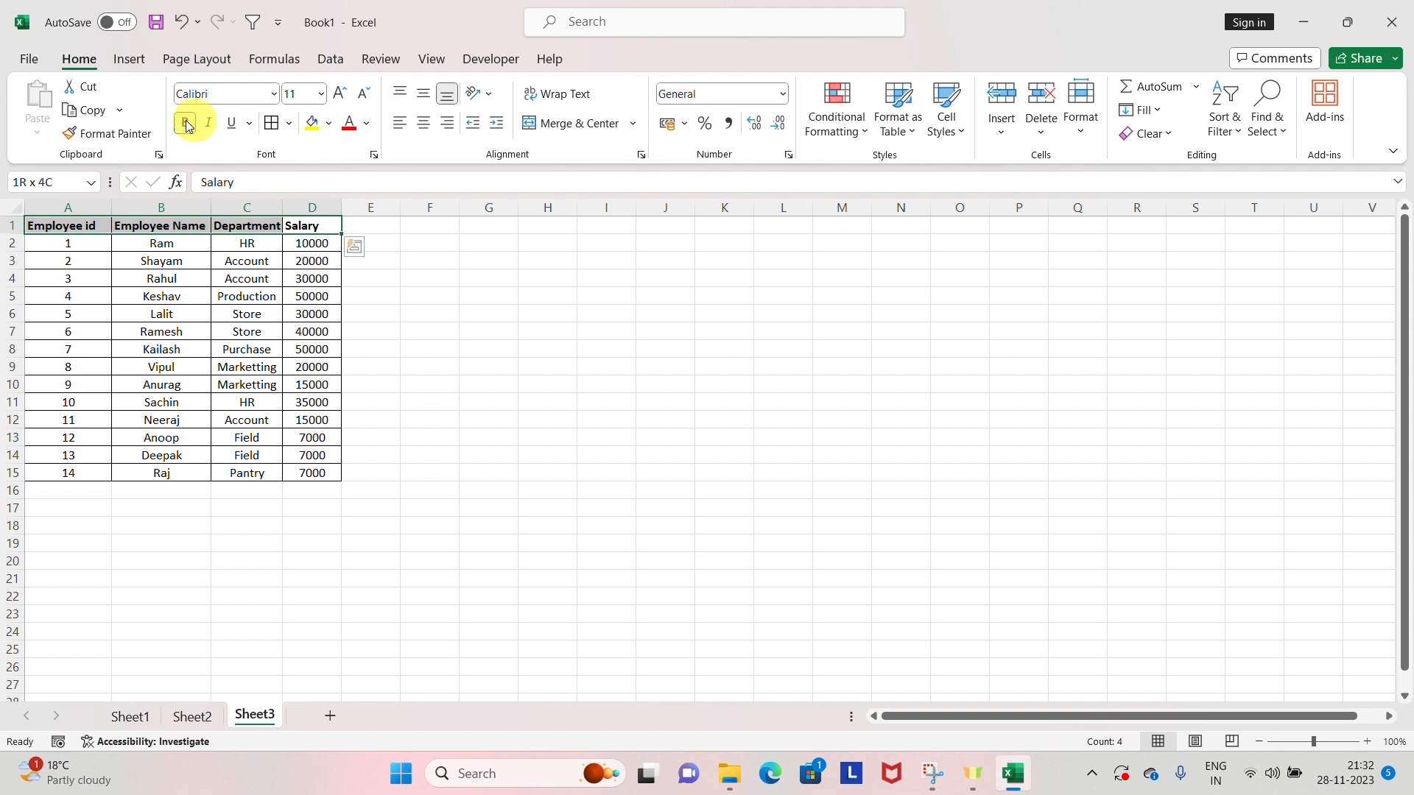
click(610, 26)
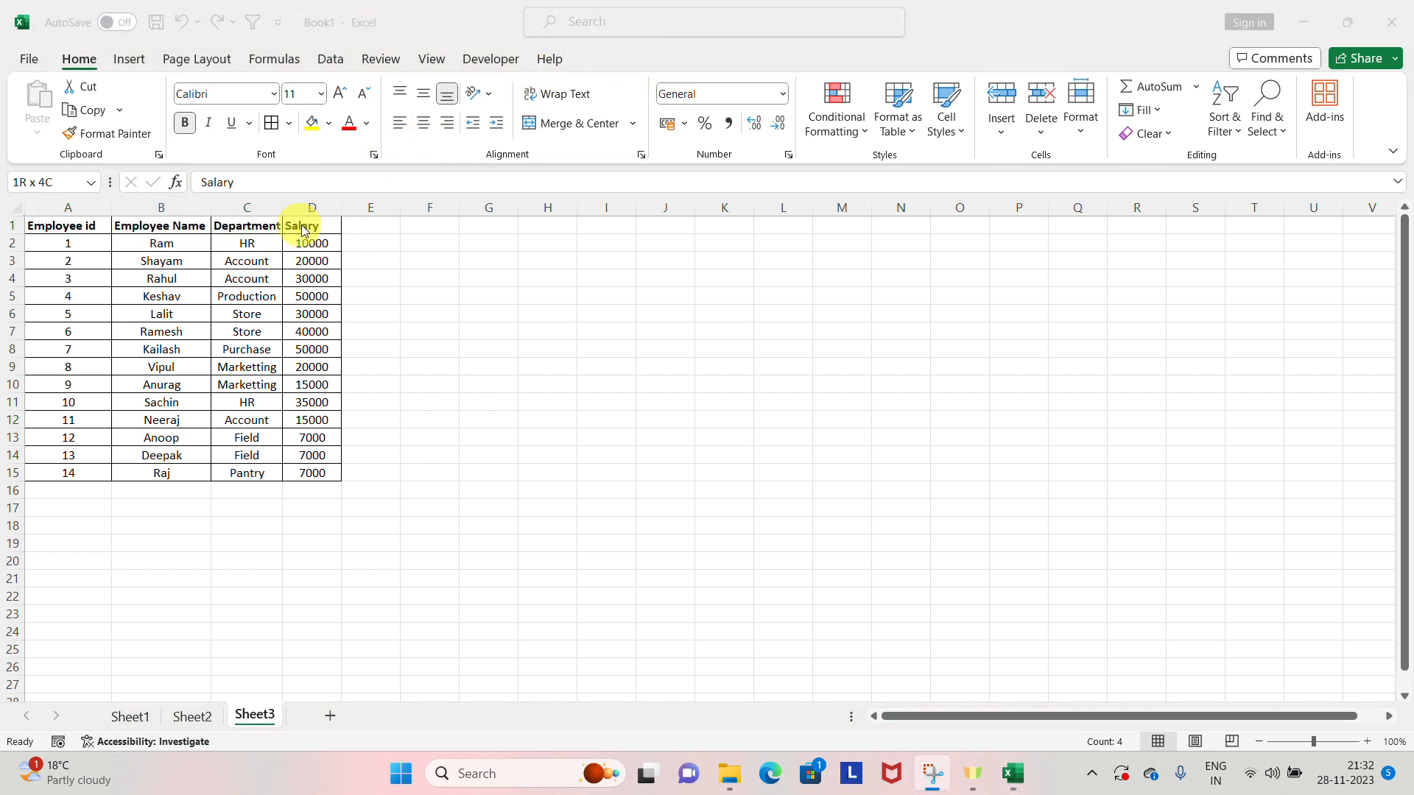
Fill the header cells A1:D1 with a light orange theme color
click(85, 233)
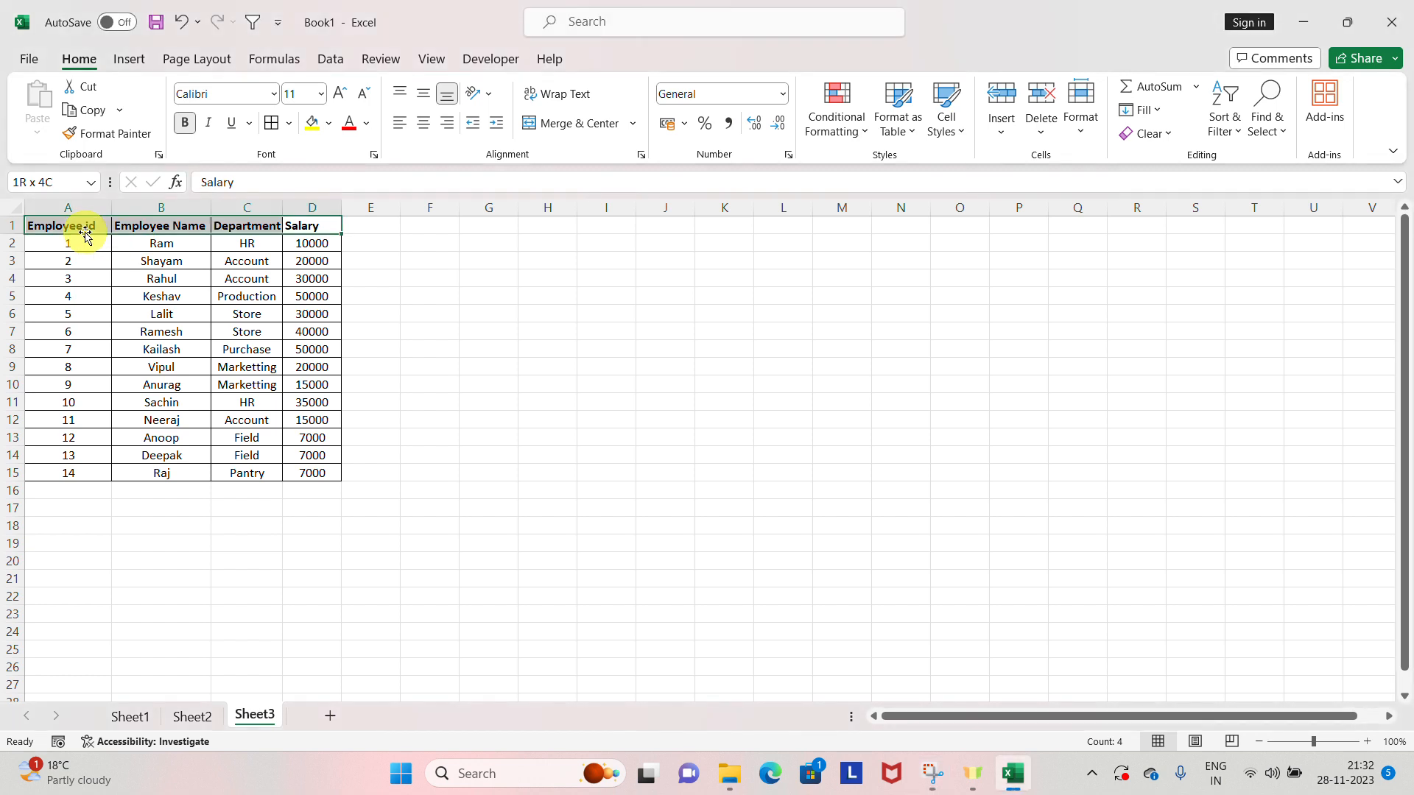
click(330, 126)
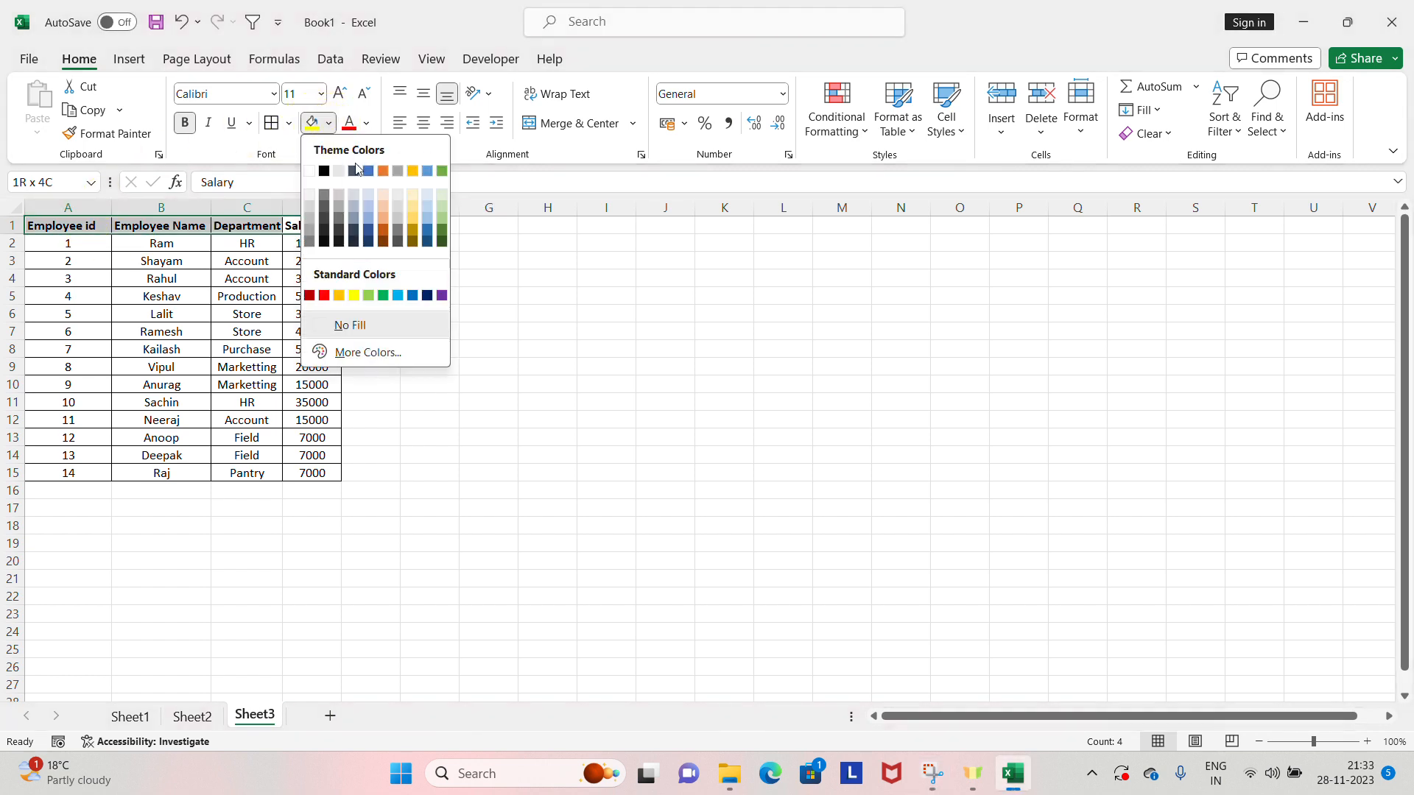
click(383, 216)
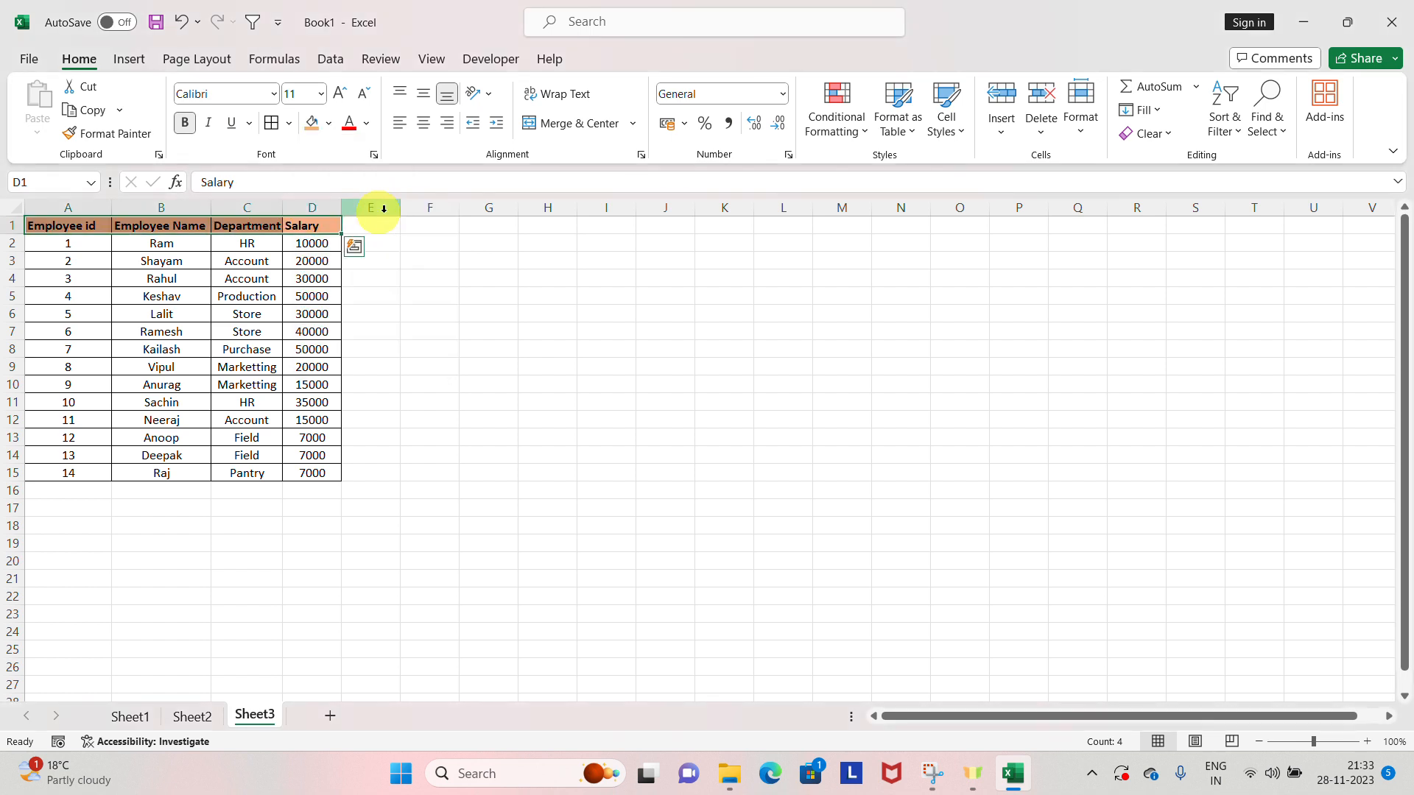
Fill the employee data rows A2:D15 with the lightest gold theme color
click(62, 245)
key(ctrl+shift+Down)
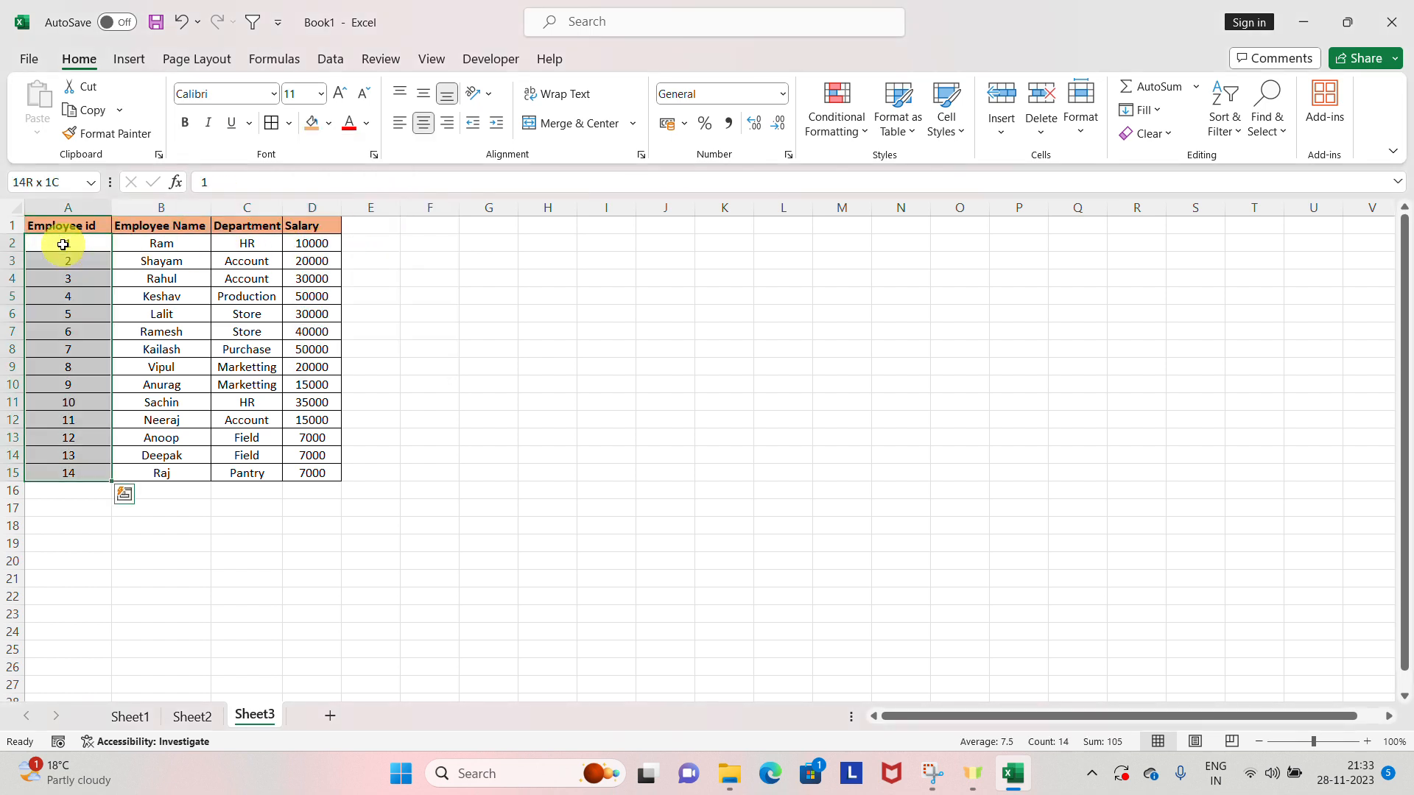
key(ctrl+shift+Right)
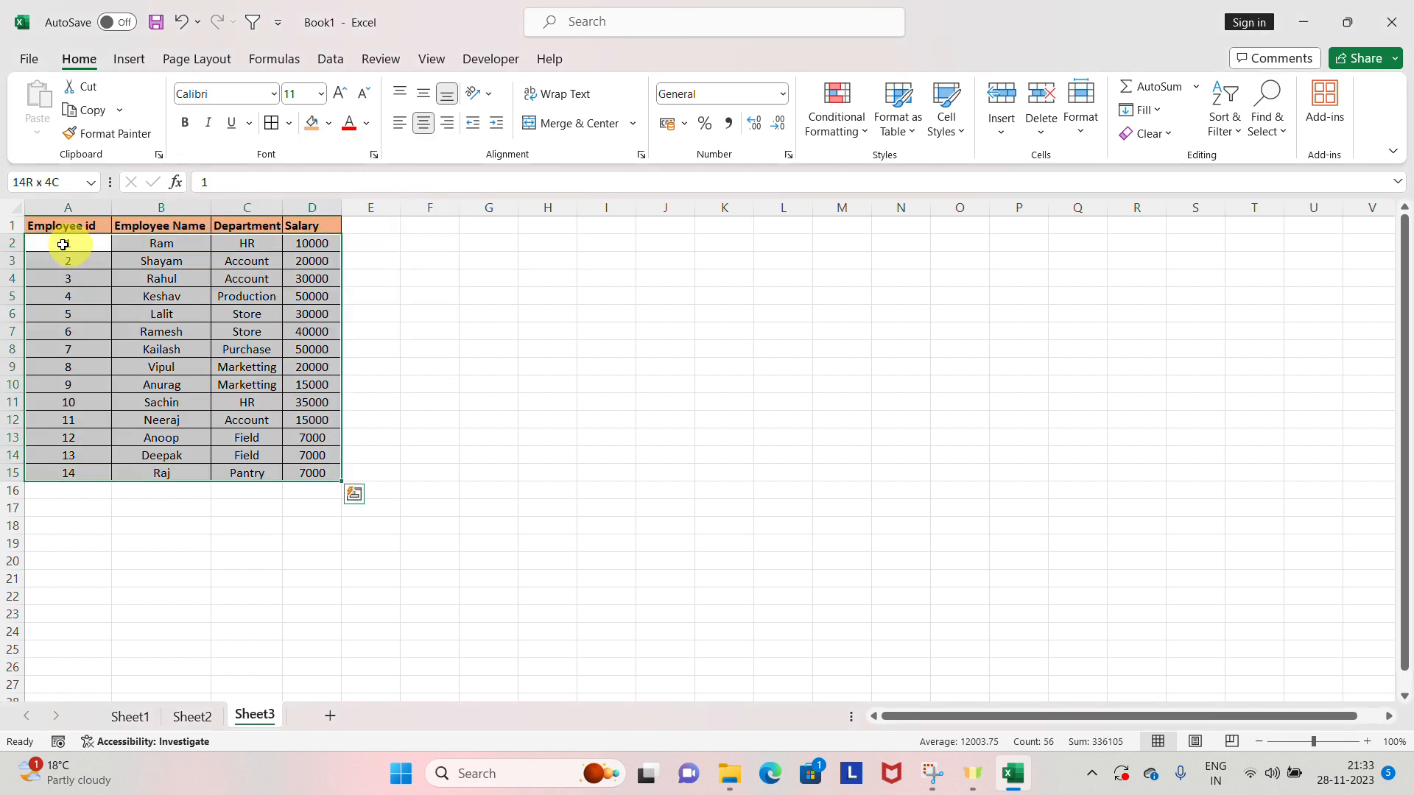
click(330, 125)
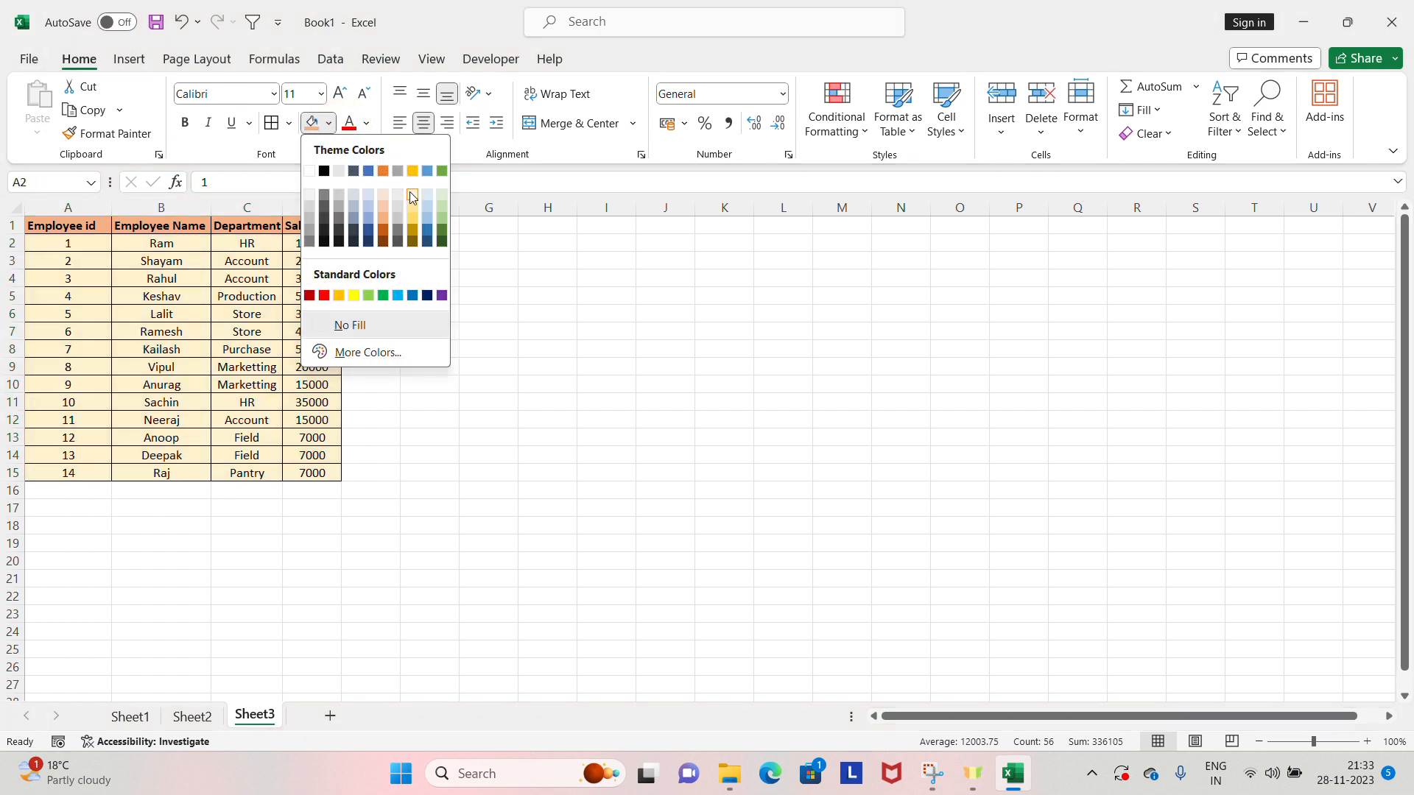
click(411, 194)
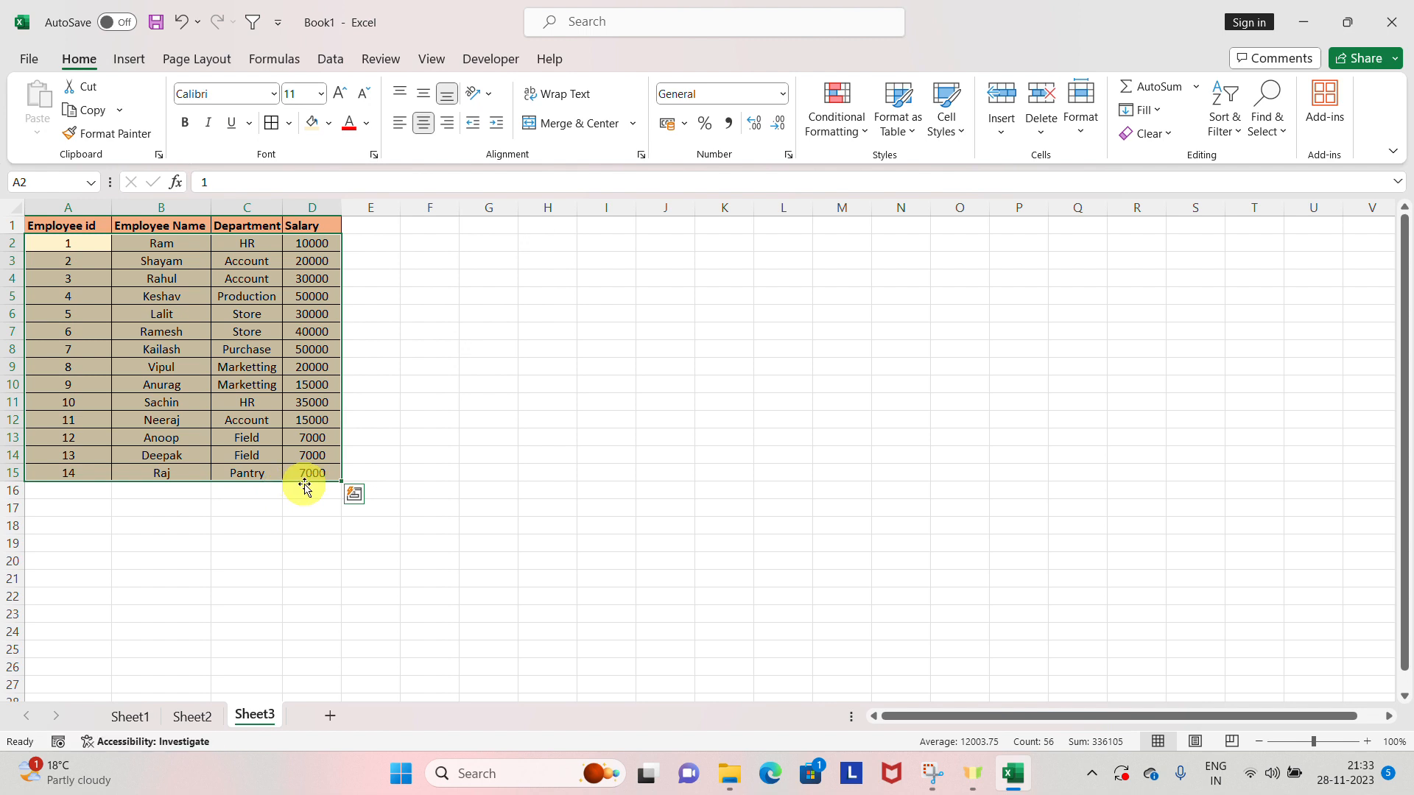
Enter the label Total in C16, below the last department
click(248, 494)
text(T)
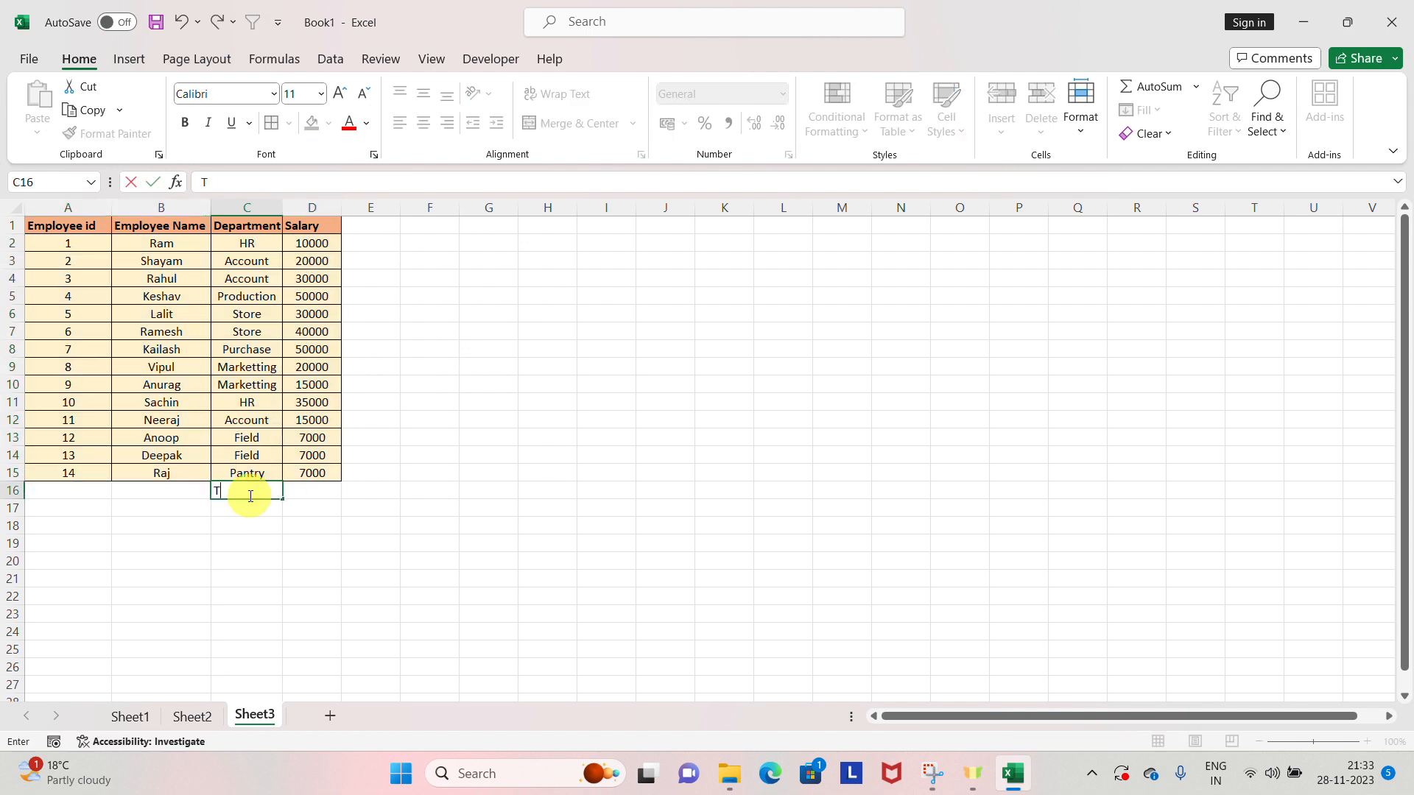
text(otal)
key(ctrl+Return)
key(Right)
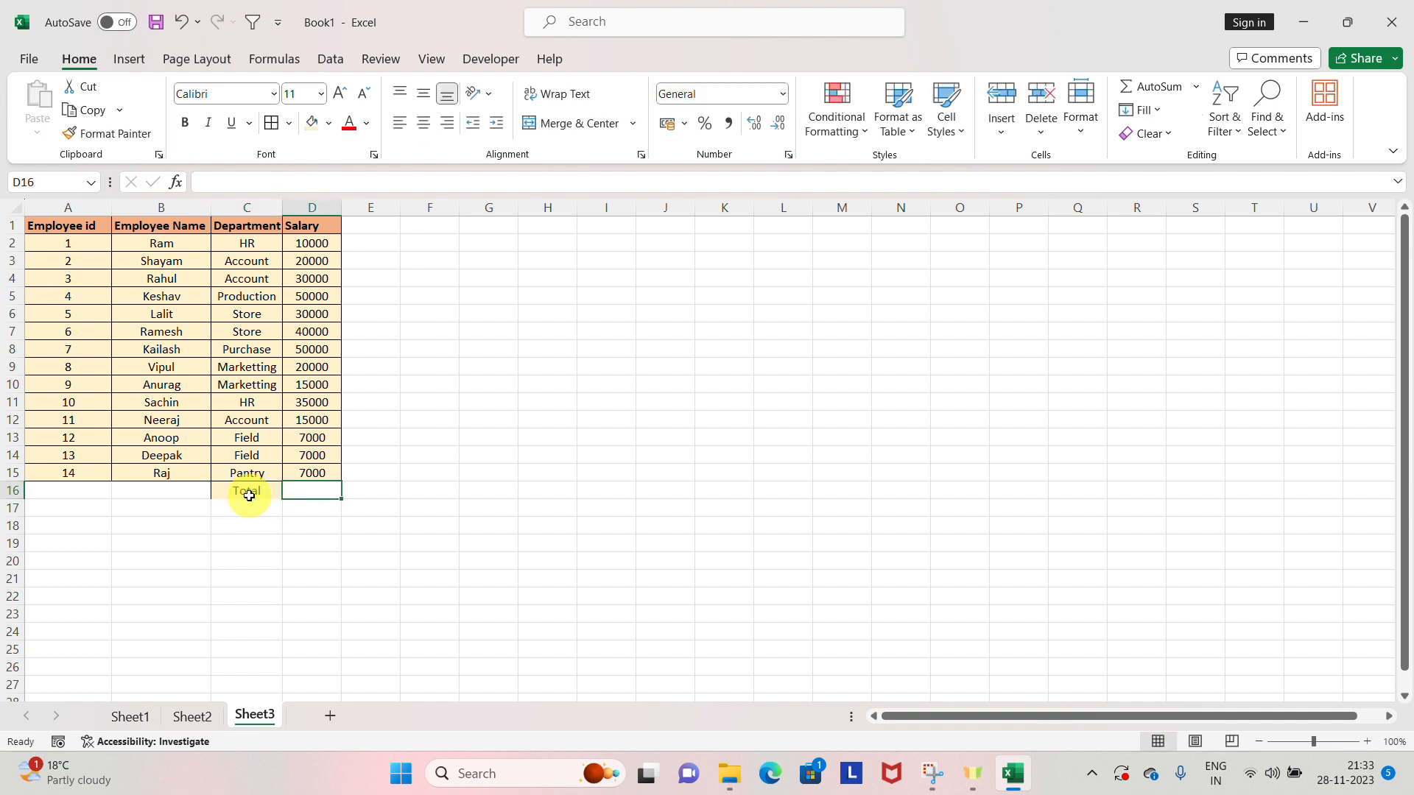
Sum all the salaries in D16 with the formula =SUM(D2:D15) and check the resulting formula
text(=)
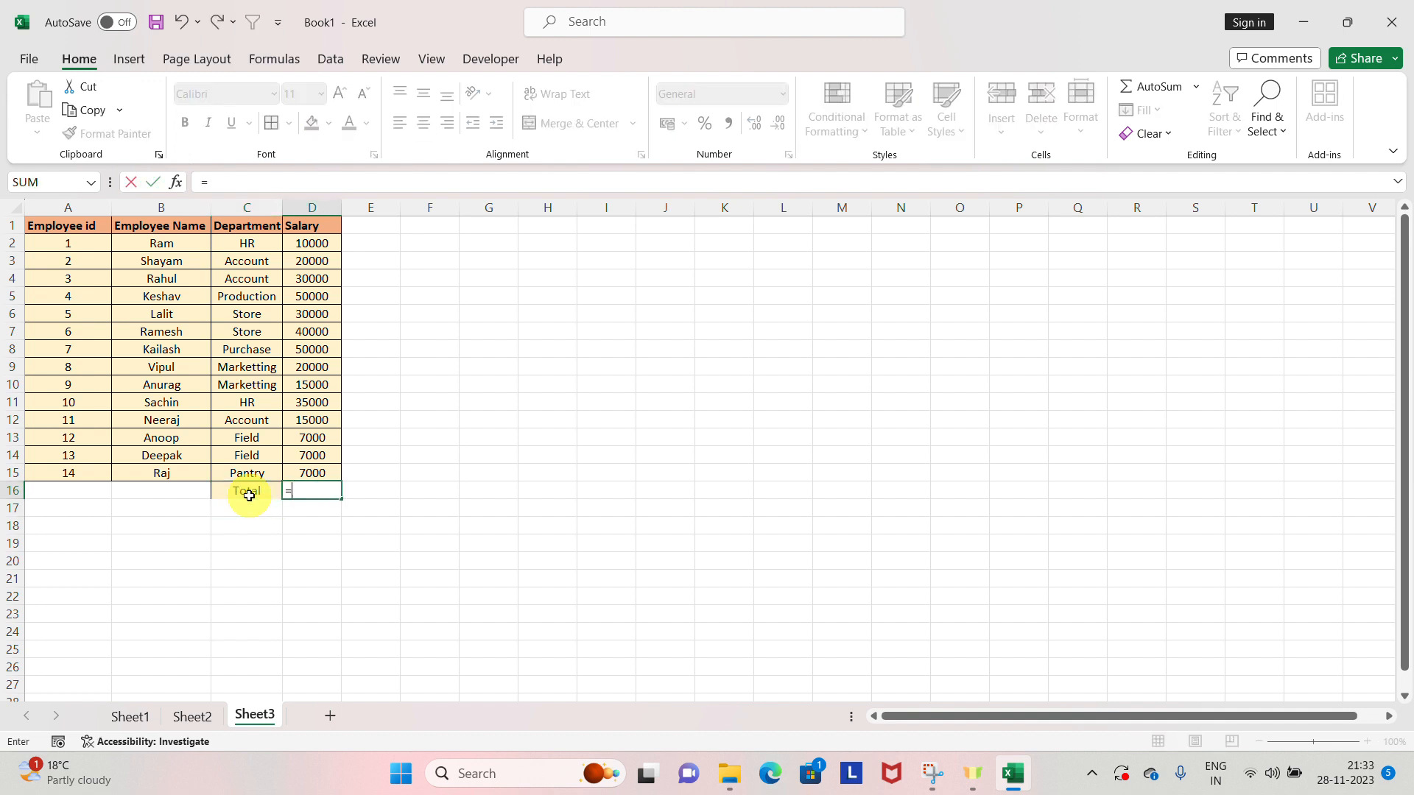
text(sum)
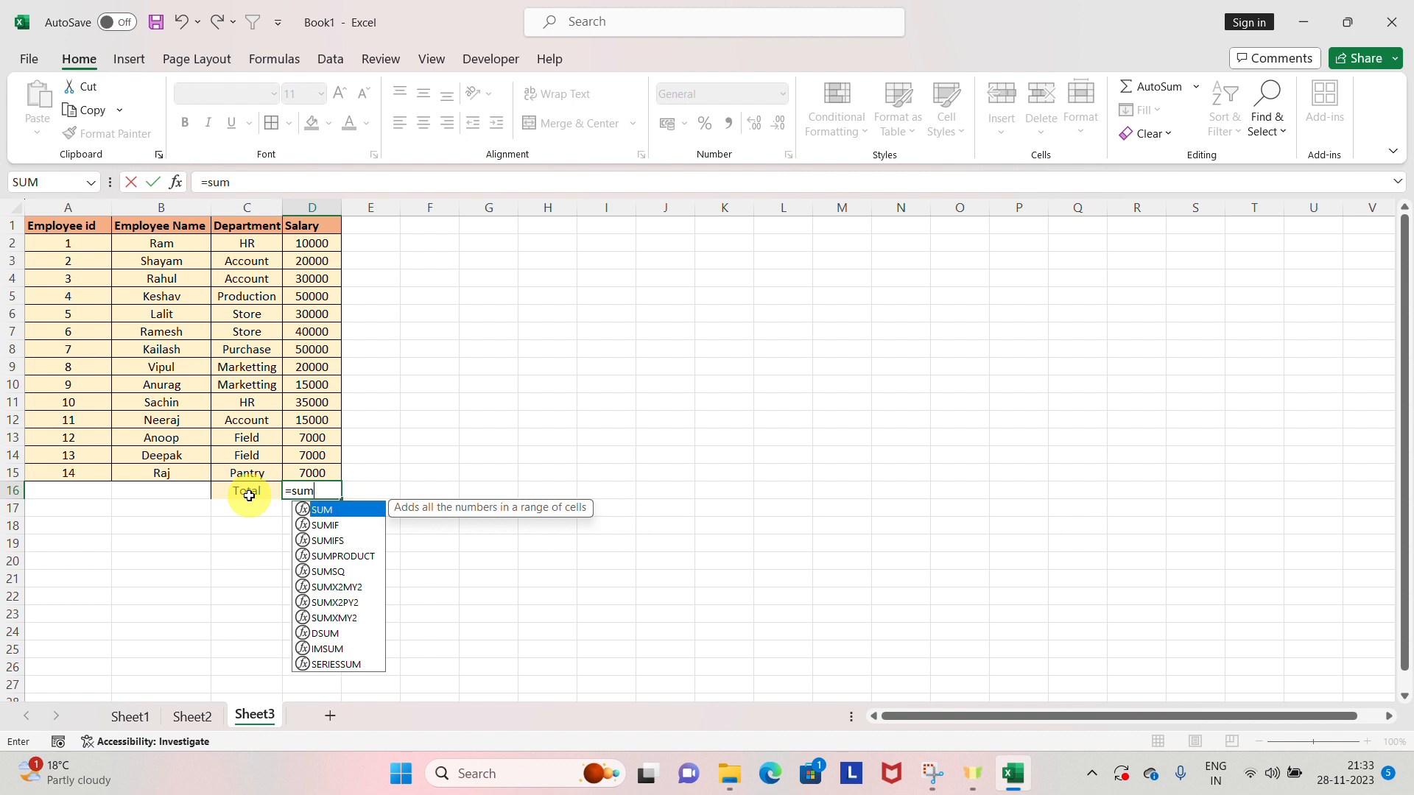
key(Tab)
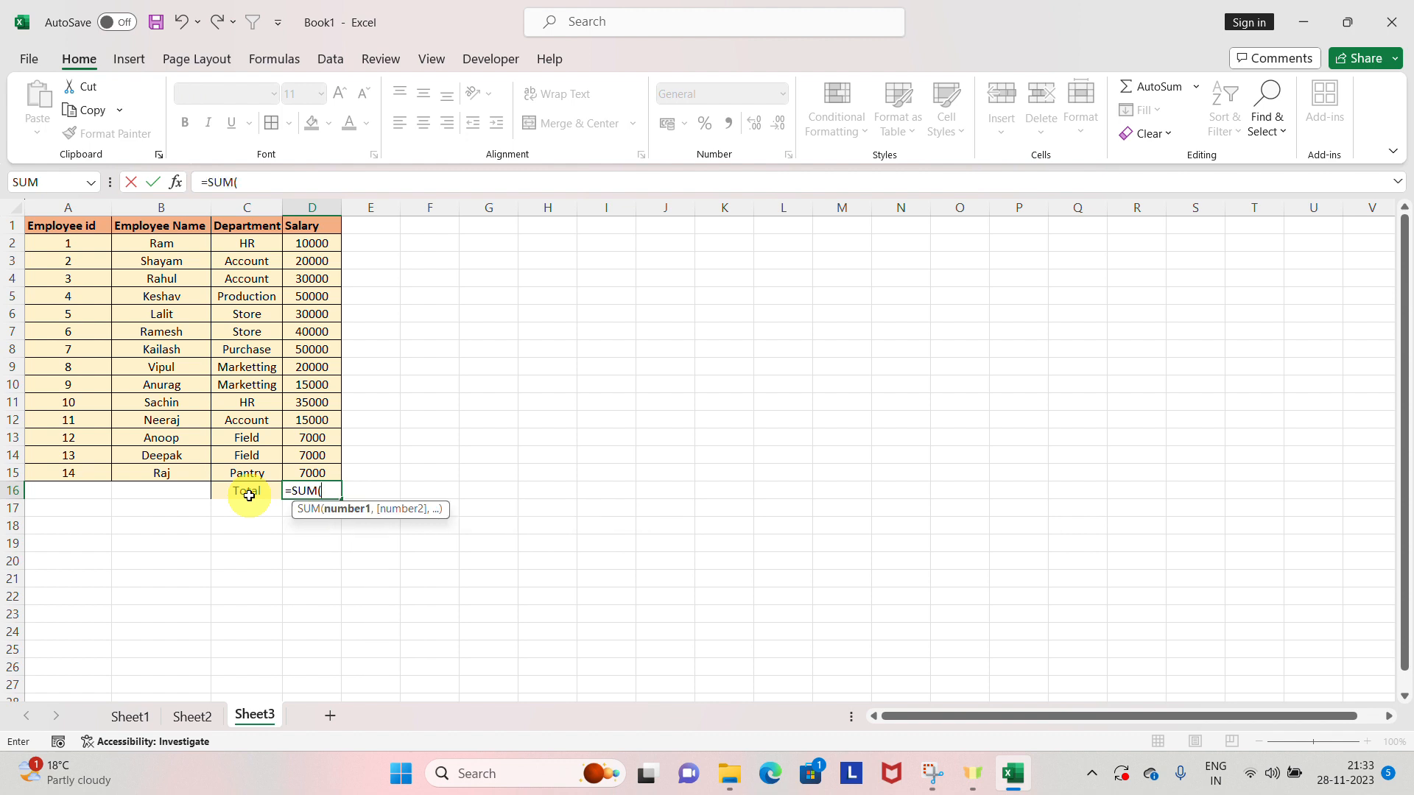
key(Up)
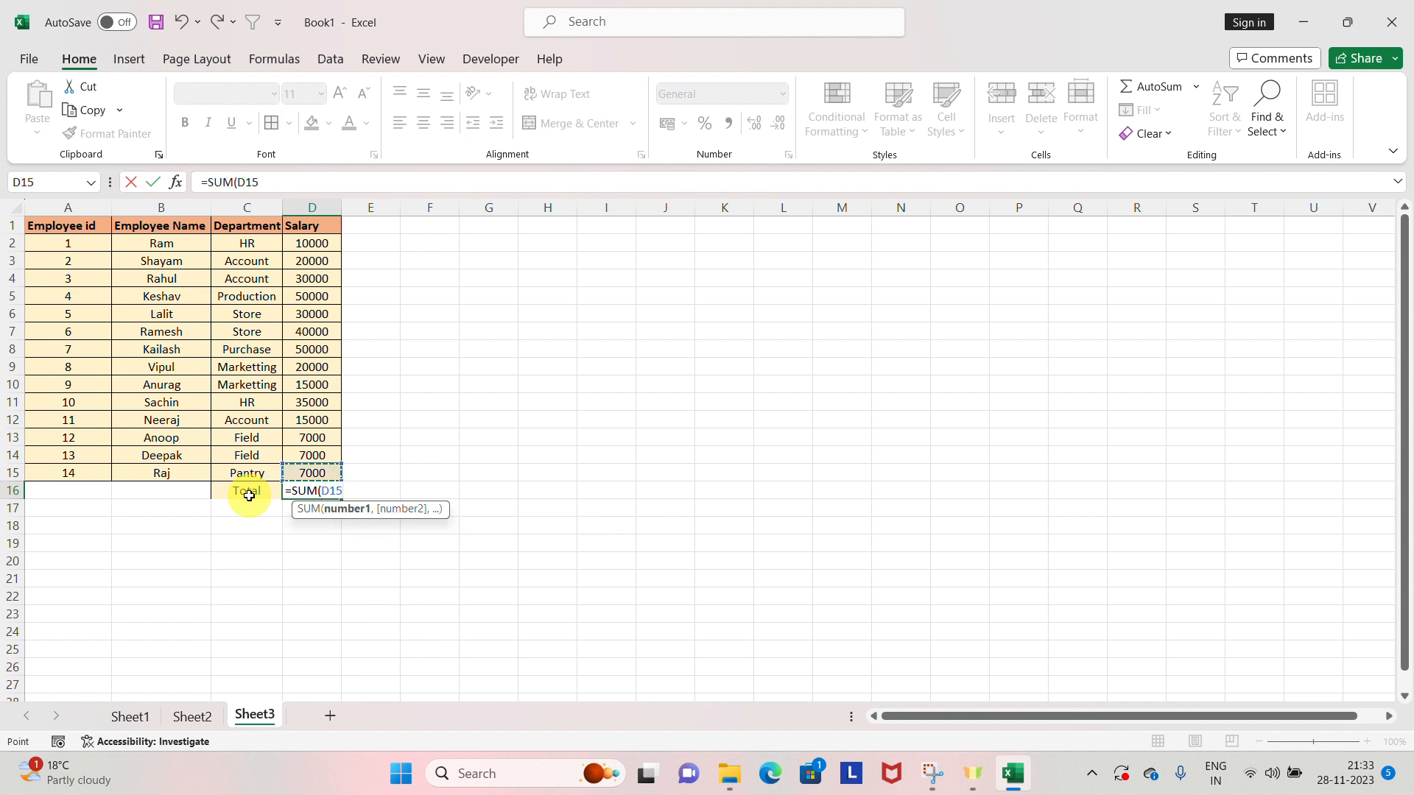
key(shift+Up)
key(shift+Up)
key(shift+Up)
key(shift+Up)
key(shift+Up)
key(shift+Up)
key(shift+Up)
key(shift+Up)
key(shift+Up)
key(shift+Up)
key(shift+Up)
key(shift+Up)
key(shift+Up)
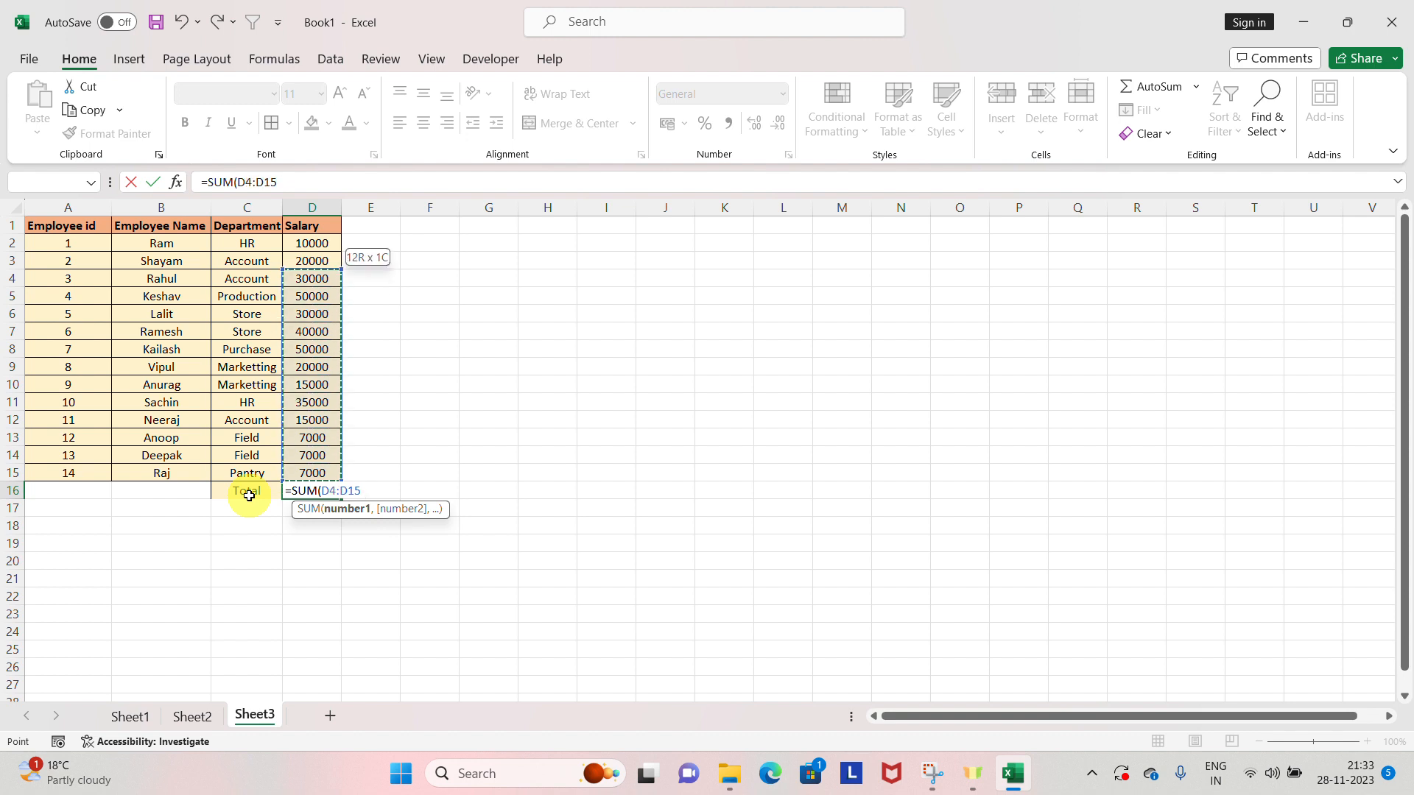
key(Return)
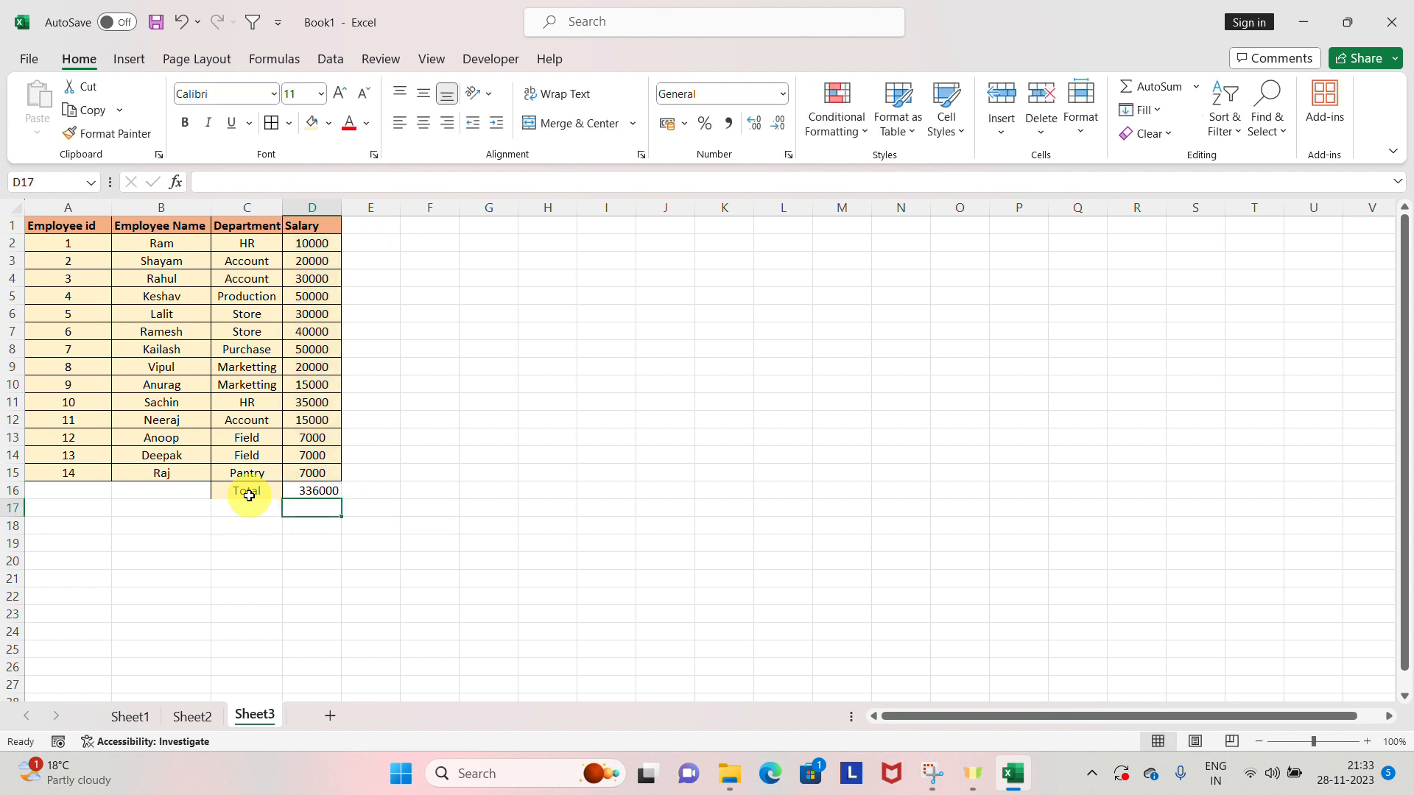
click(303, 489)
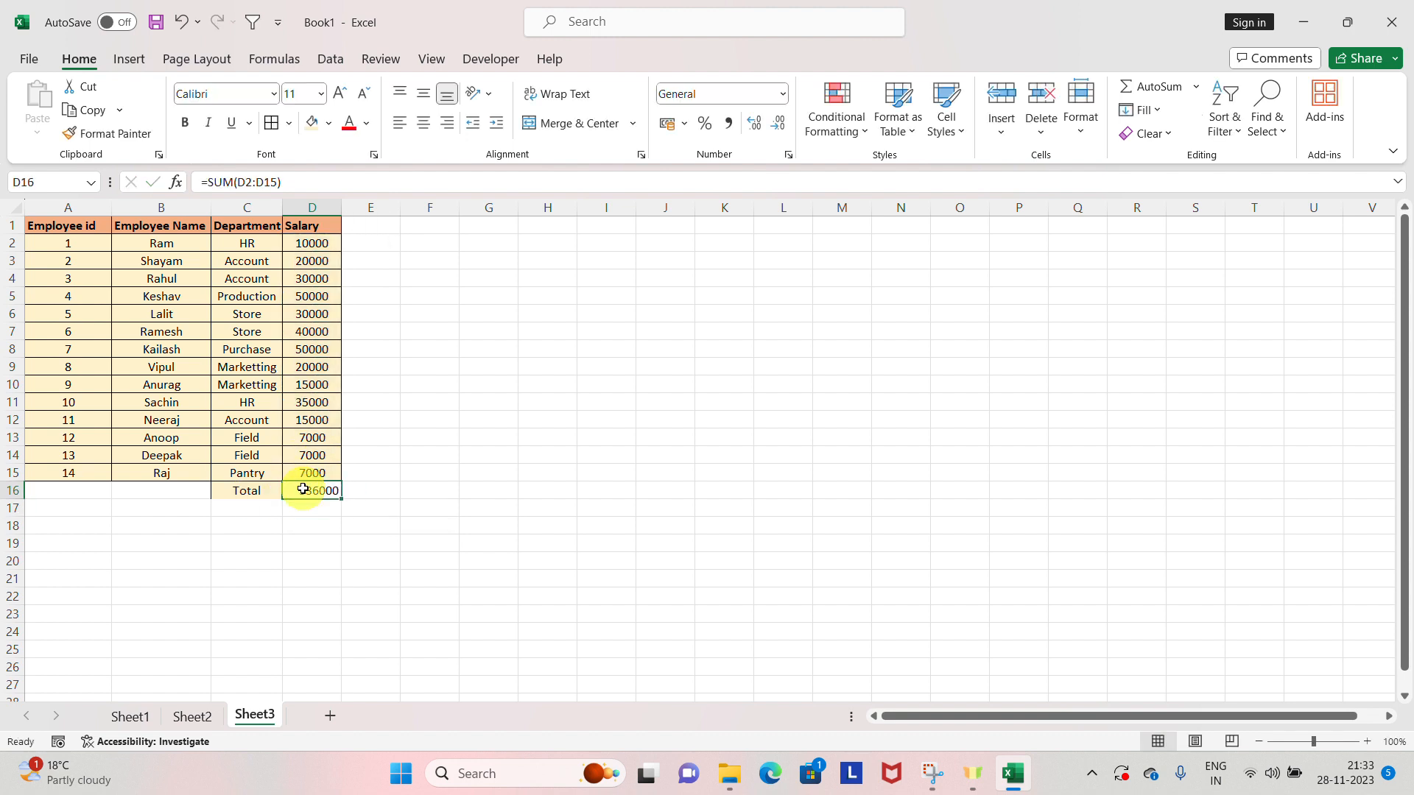
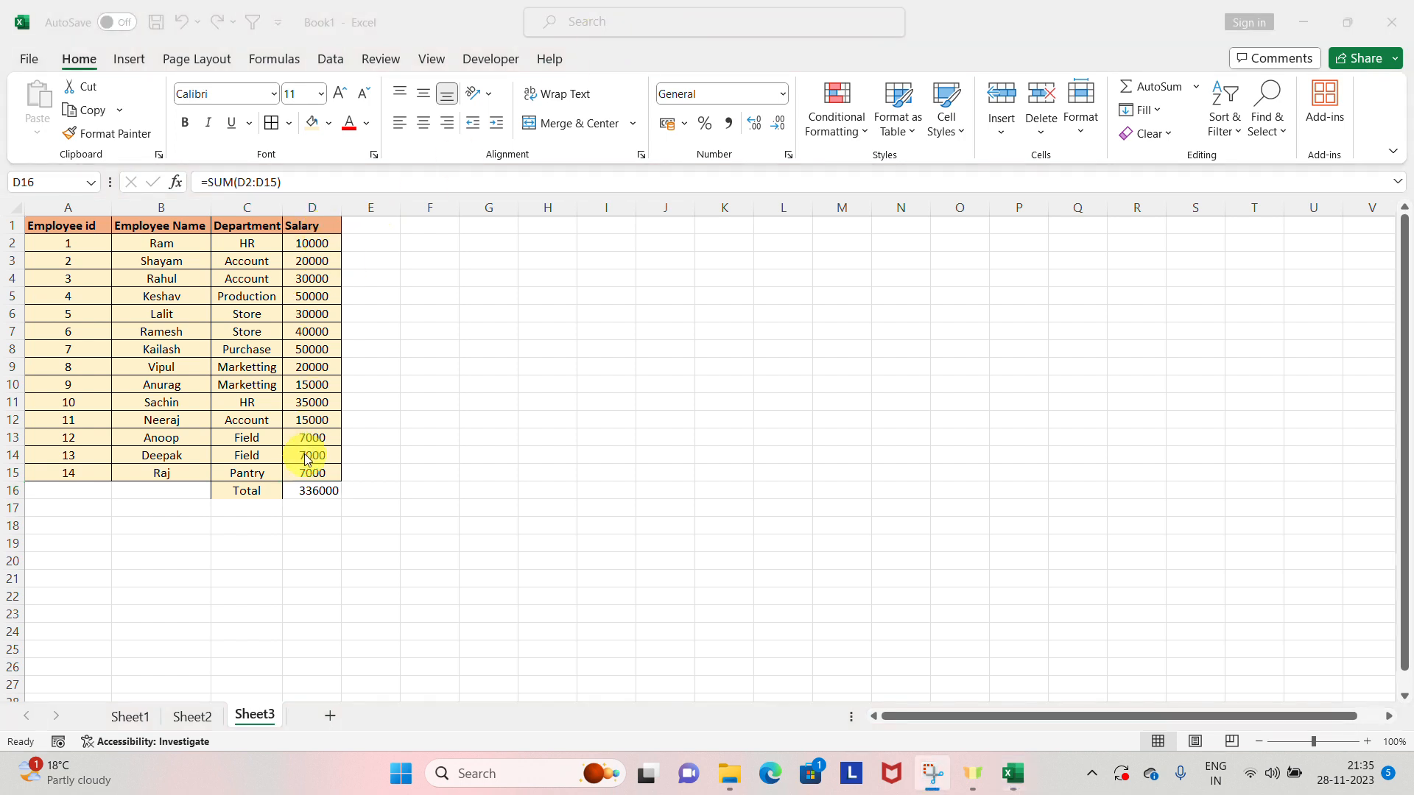
Fill the Salary header with its formatting into E1 and replace its text with Nov
click(362, 223)
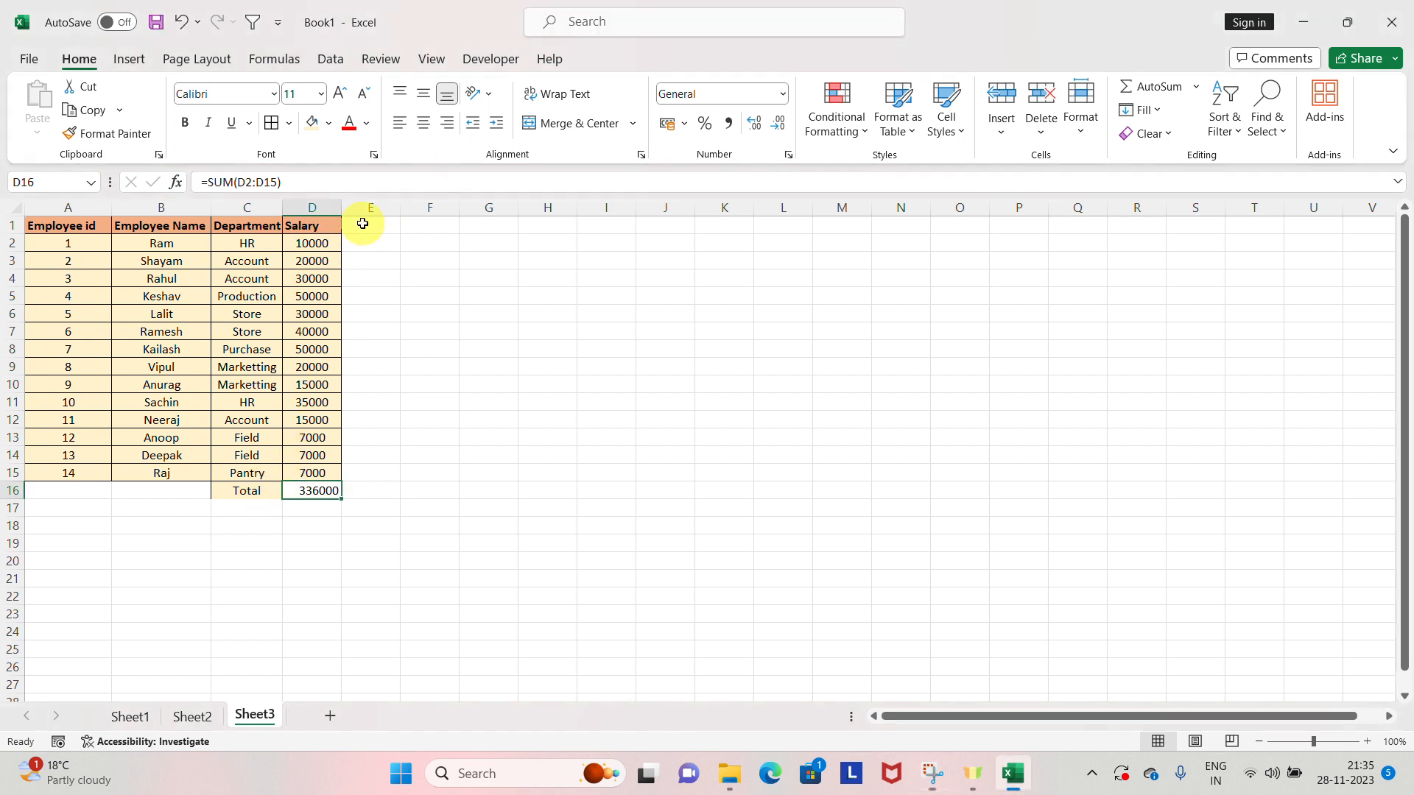
key(ctrl+Up)
click(363, 223)
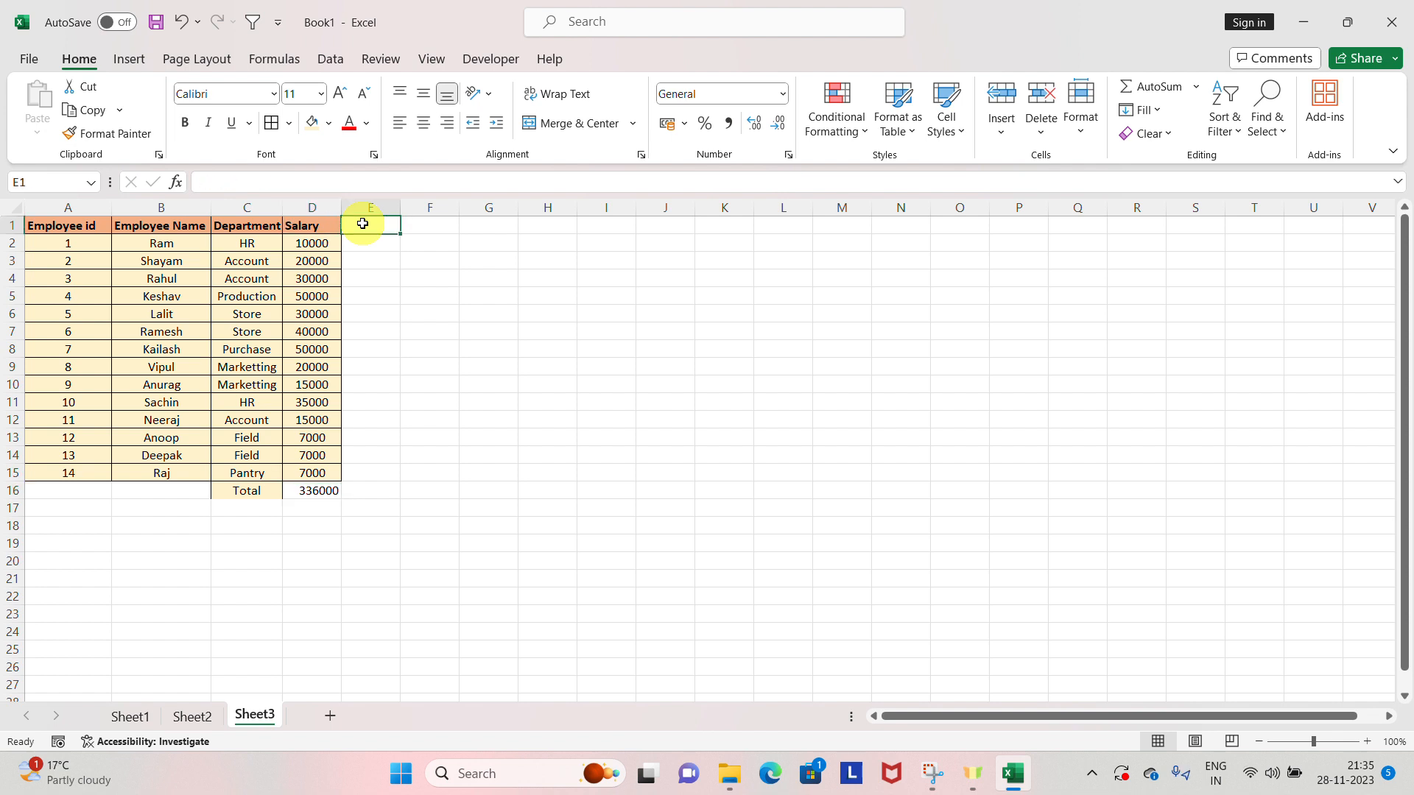
key(ctrl+r)
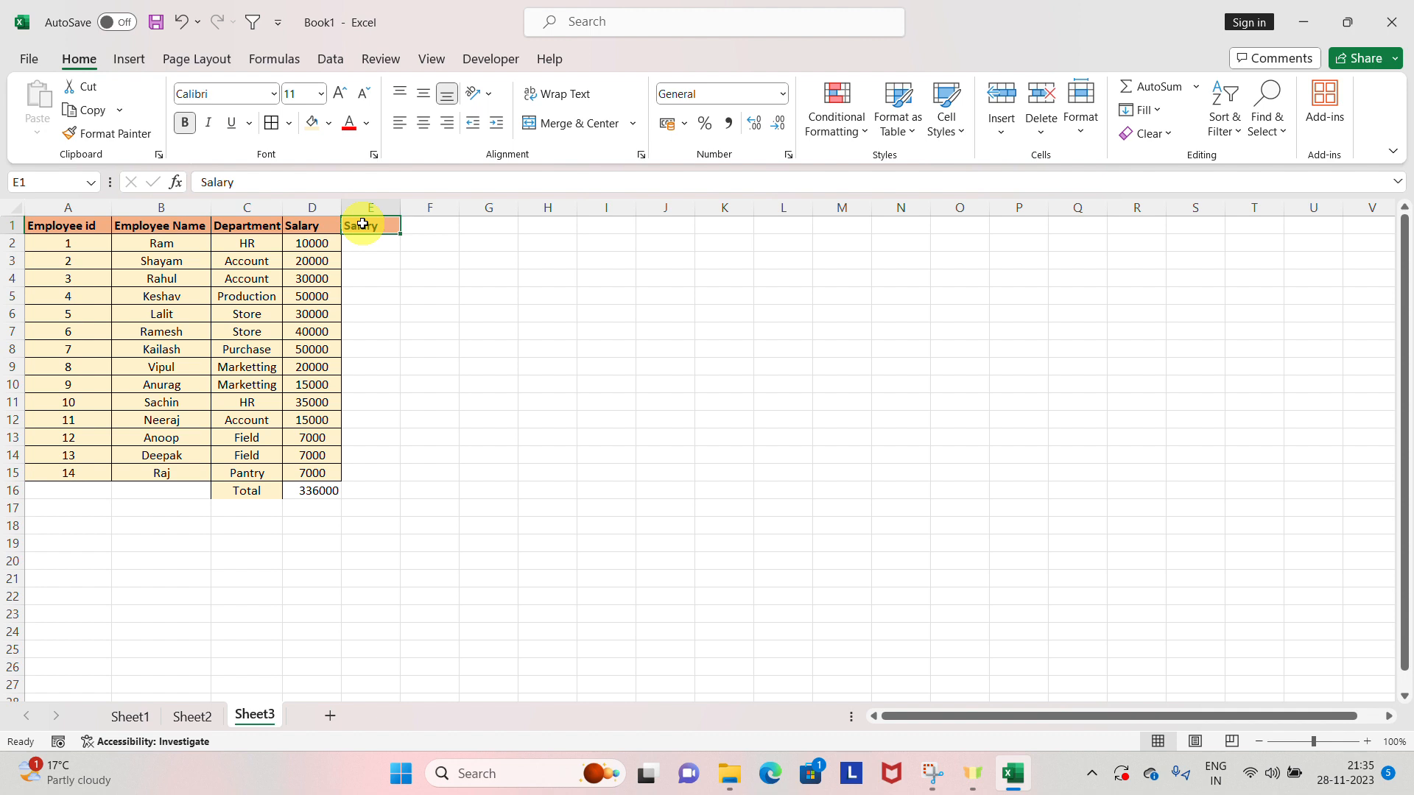
text(Nov)
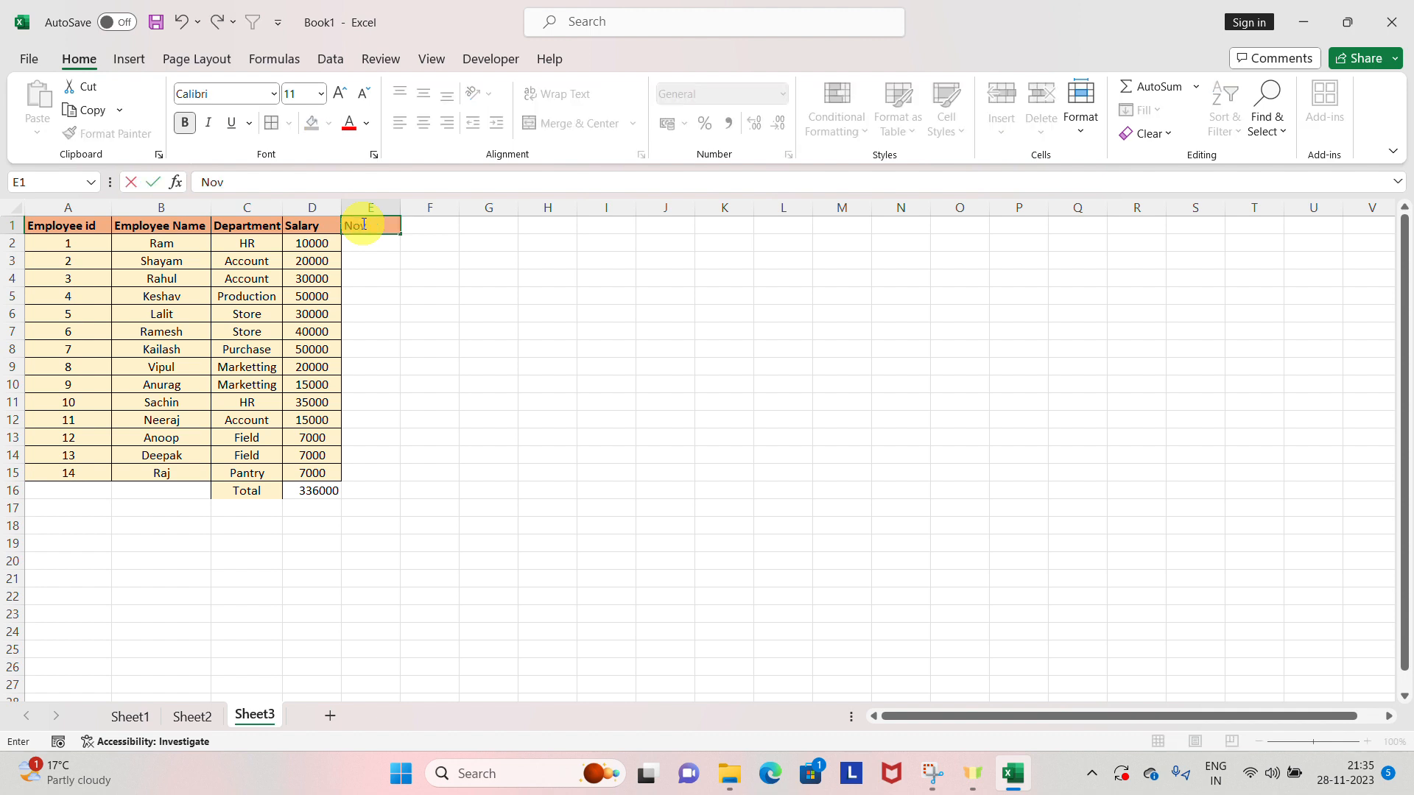
key(Return)
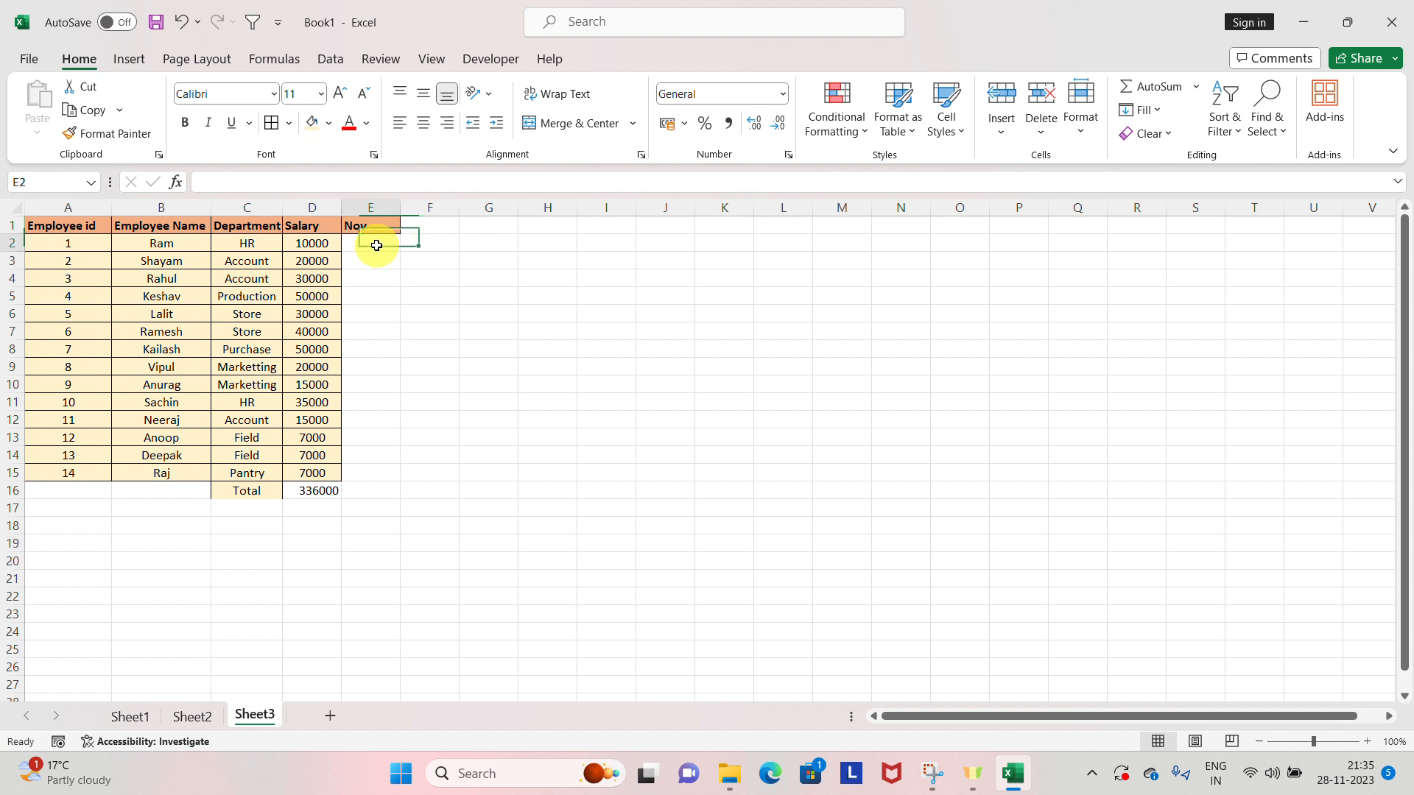
key(Right)
key(Left)
key(Up)
key(Down)
key(Left)
key(Right)
Enter 28, 30 and 20 in E2, E3 and E4 of the Nov column
text(28)
key(Return)
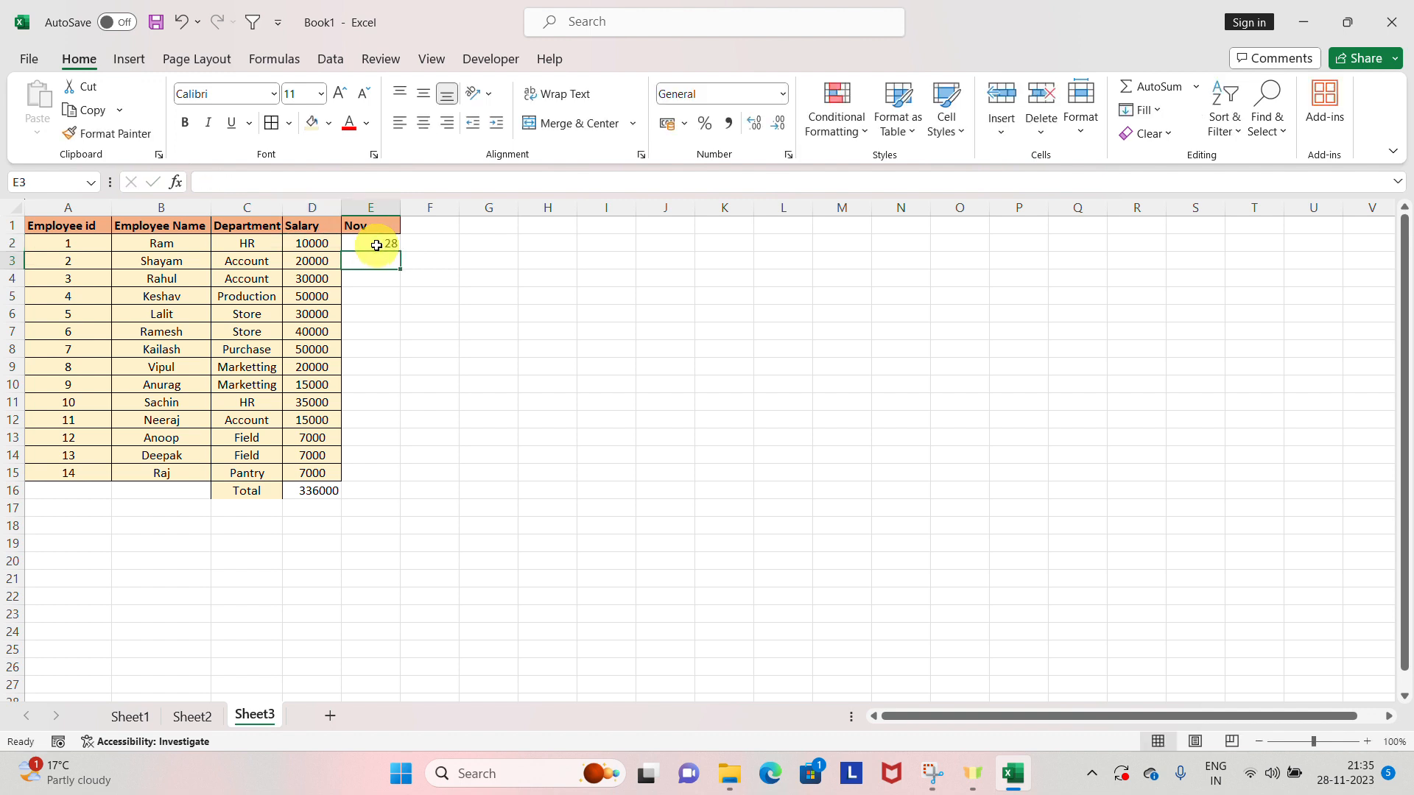
text(30)
key(Return)
text(20)
key(Return)
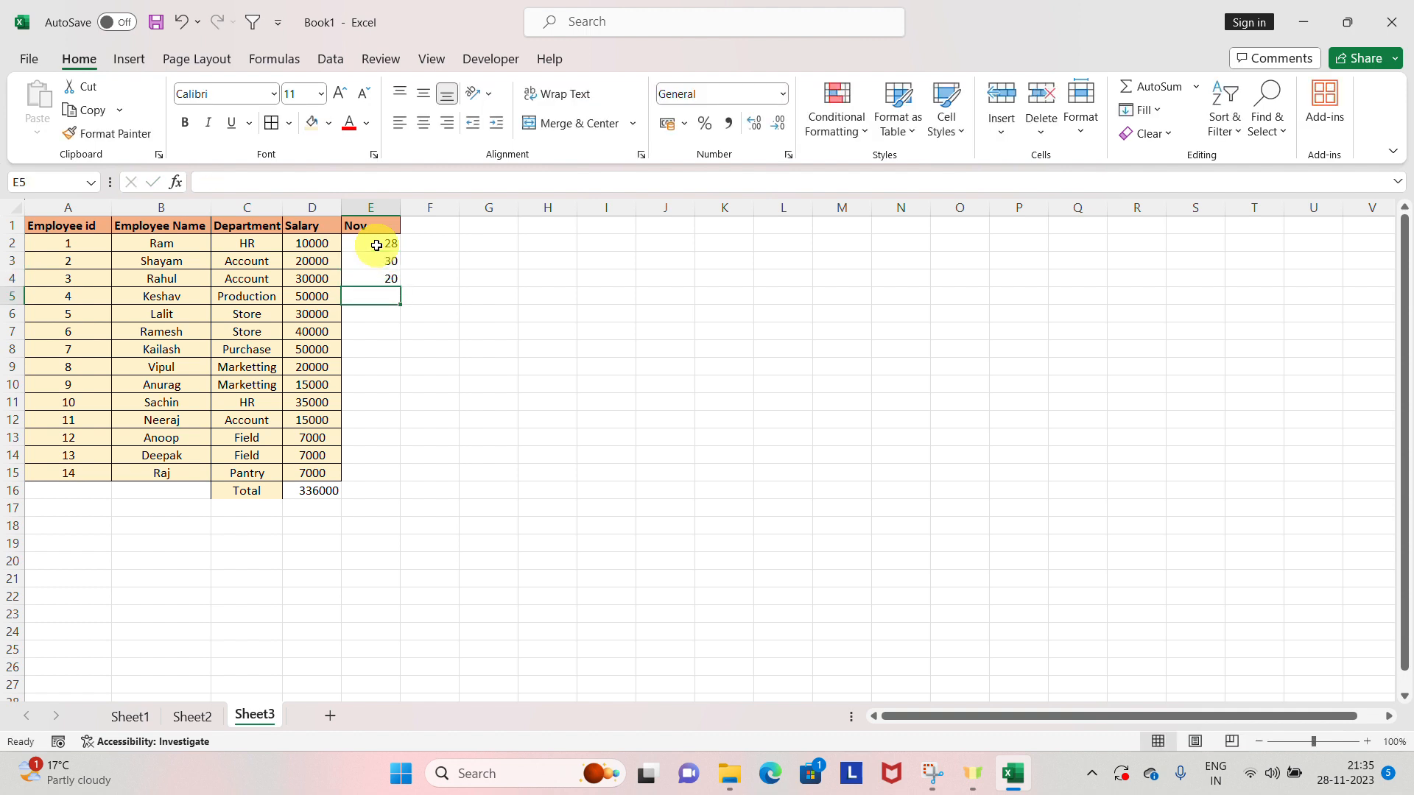
Enter 50 in E5 and 60 in E6 of the Nov column
text(50)
key(Return)
text(60)
key(Return)
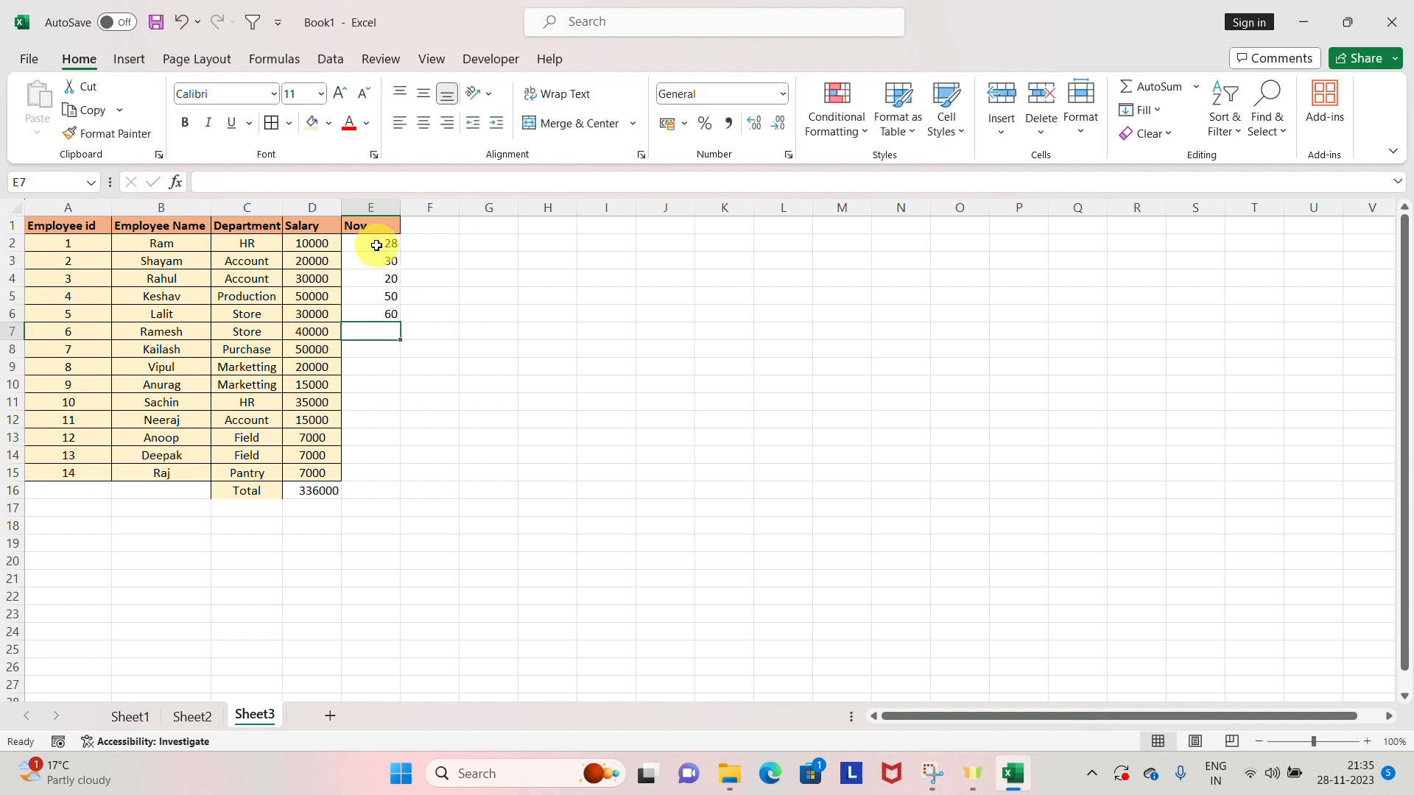
Replace the last two Nov entries with 30 in E5 and 10 in E6
key(Up)
key(shift+Up)
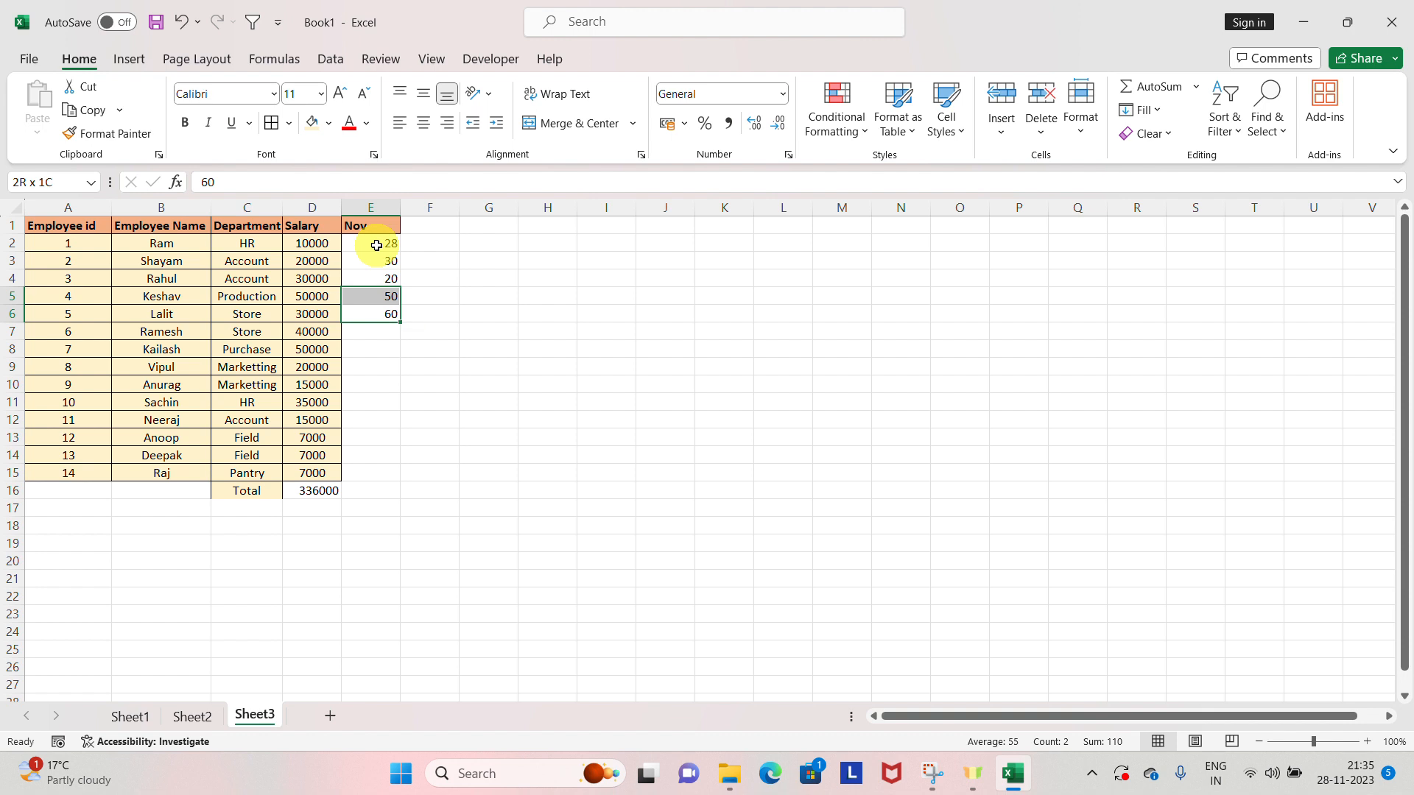
text(10)
key(Return)
text(30)
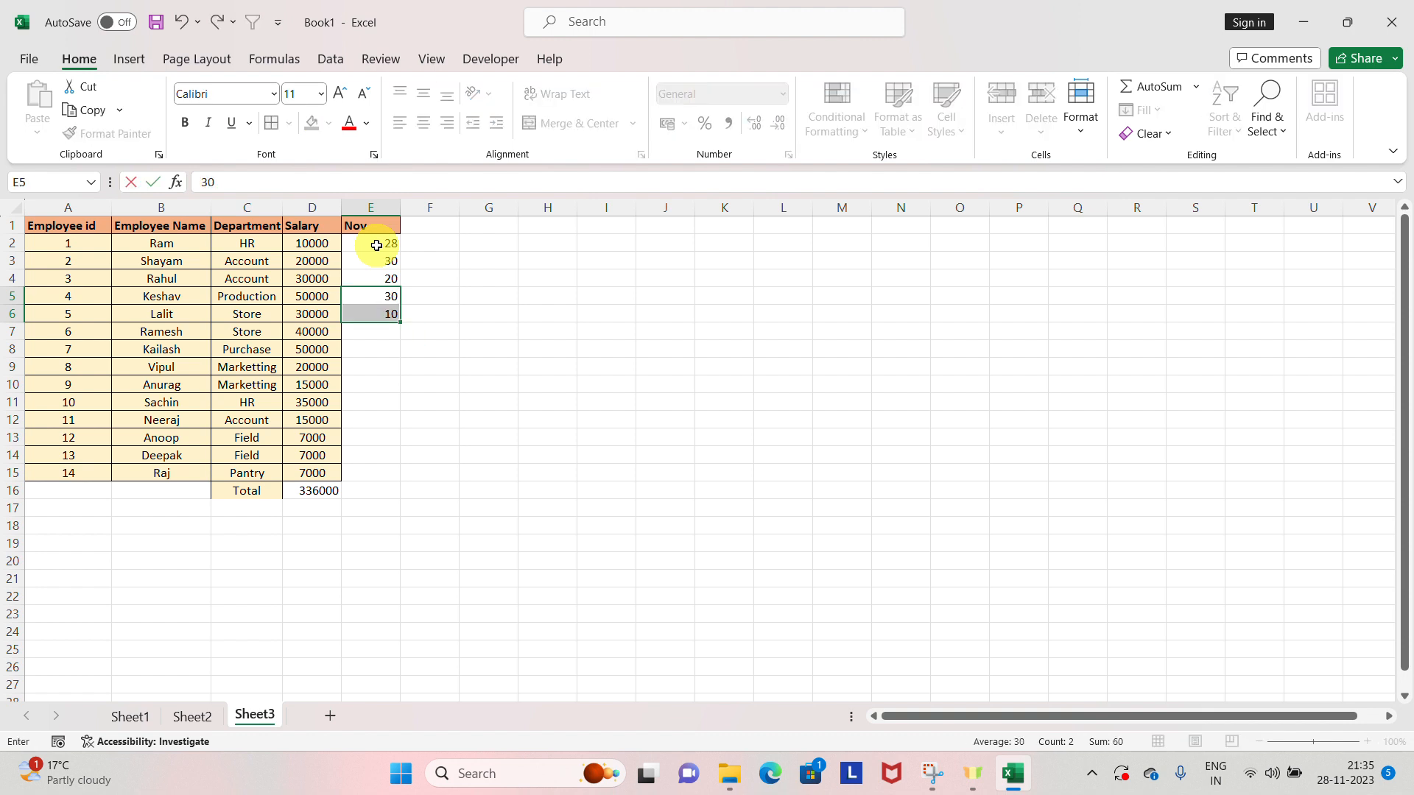
key(Return)
key(Down)
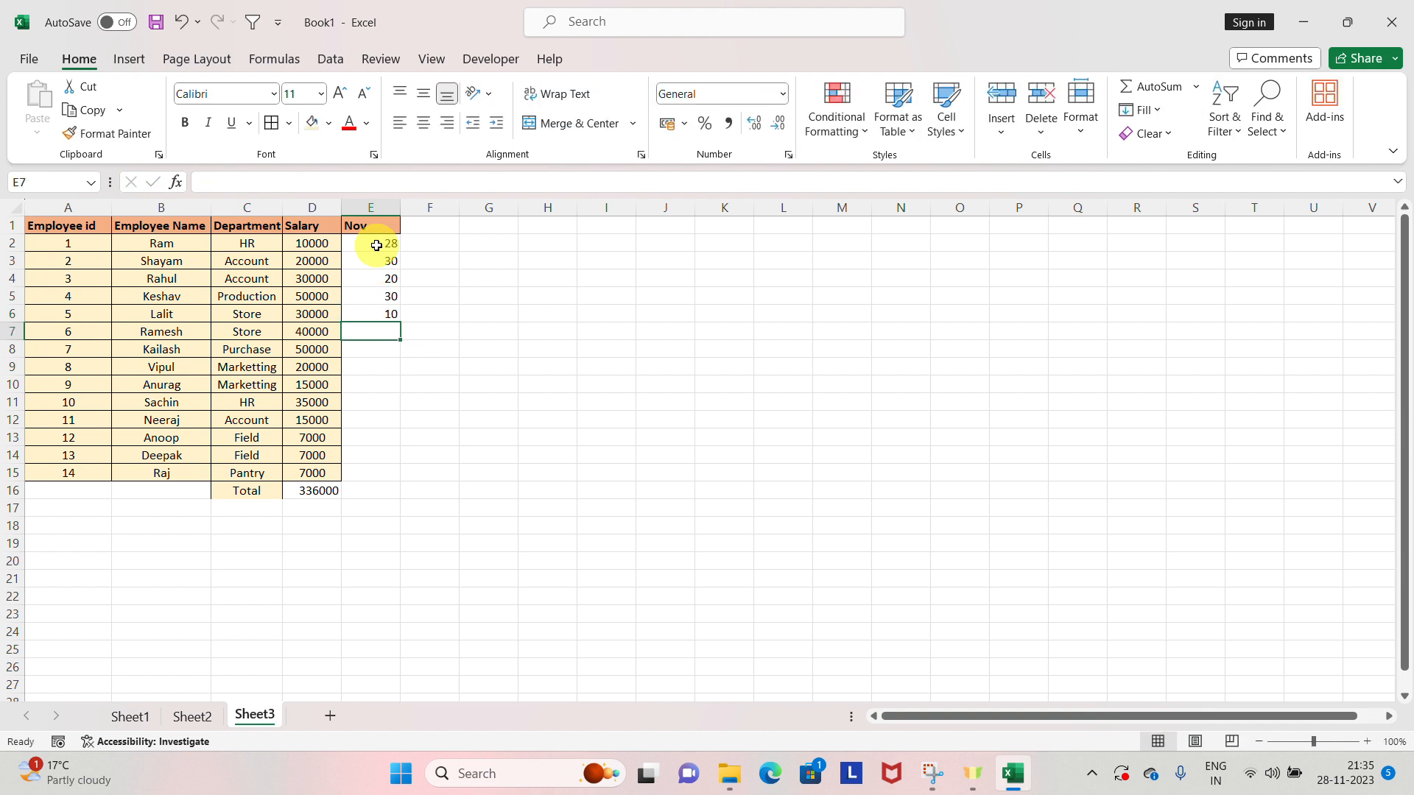
Enter 28, 29 and 25 in E7, E8 and E9 of the Nov column
text(28)
key(Return)
text(29)
key(Return)
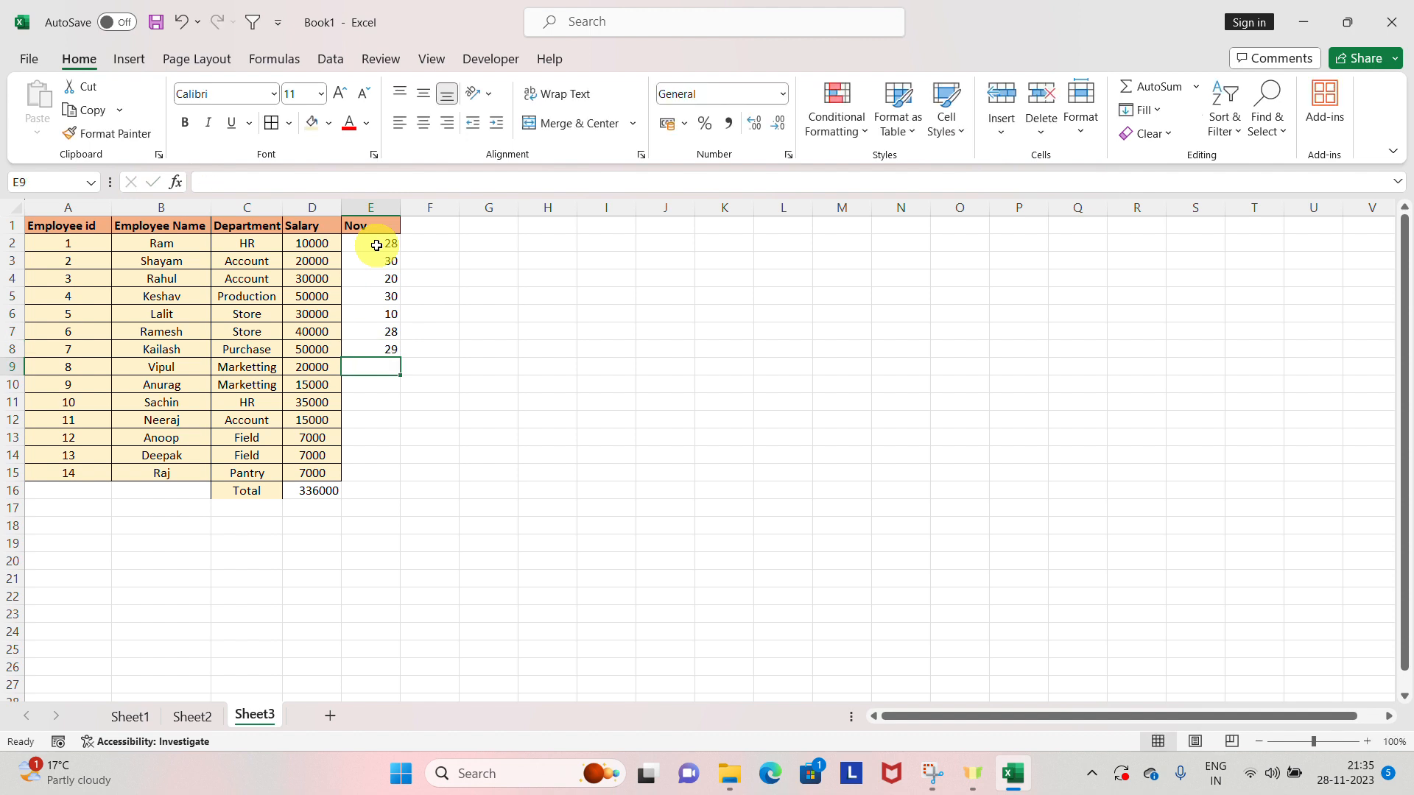
text(25)
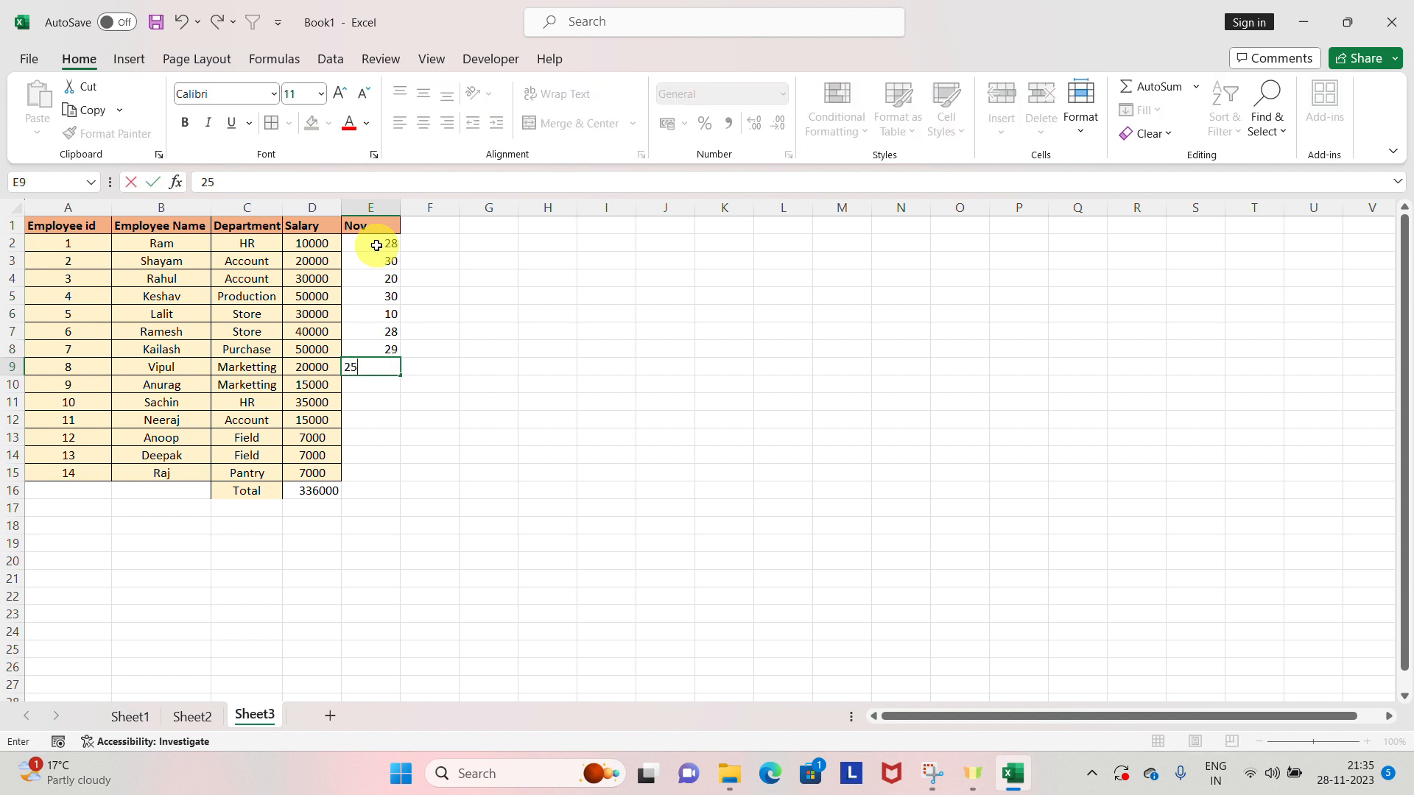
key(Return)
Enter 28, 27 and 30 in E10, E11 and E12 of the Nov column
text(28)
key(Return)
text(27)
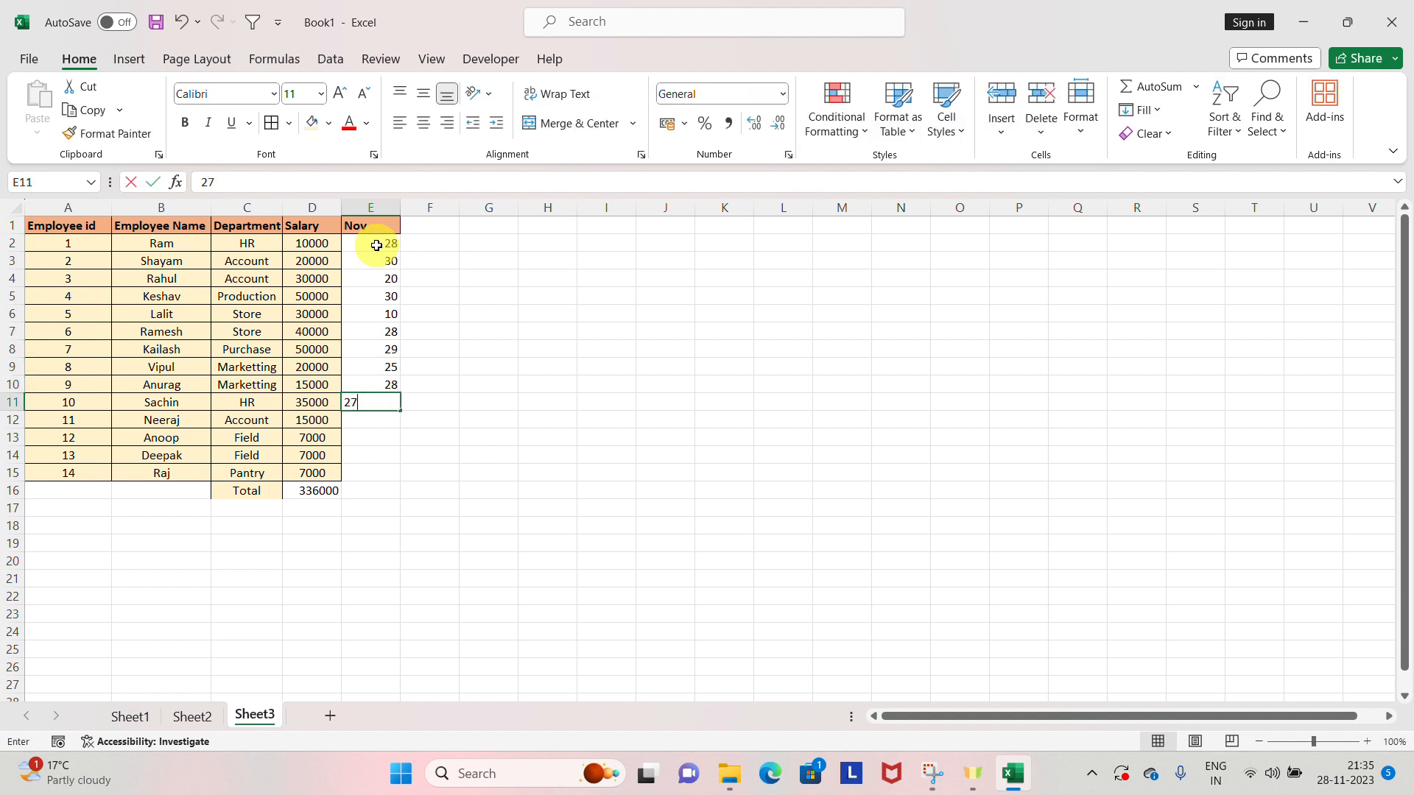
key(Return)
text(30)
key(Return)
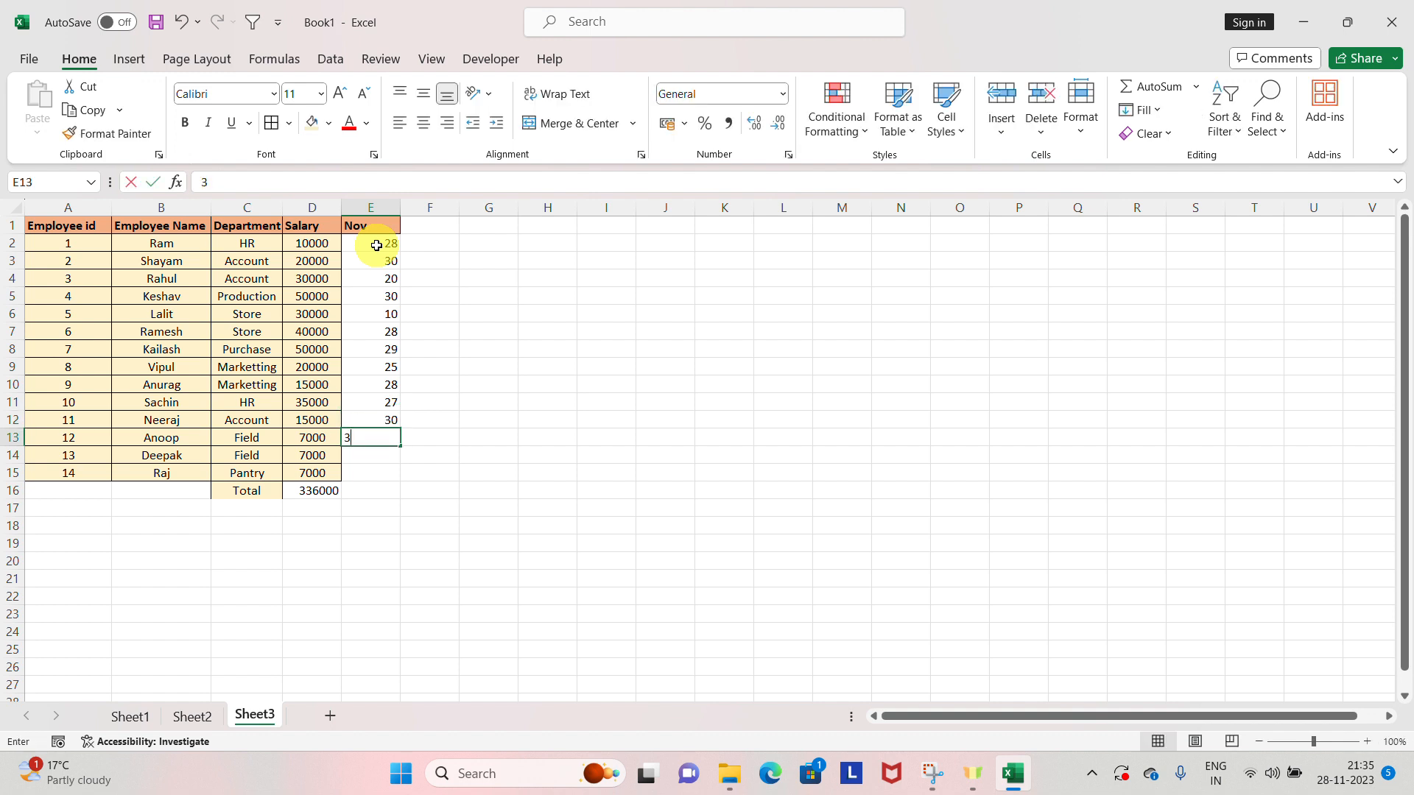
Enter 30 in each of E13, E14 and E15 to complete the Nov column
text(30)
key(Return)
text(30)
key(Return)
text(30)
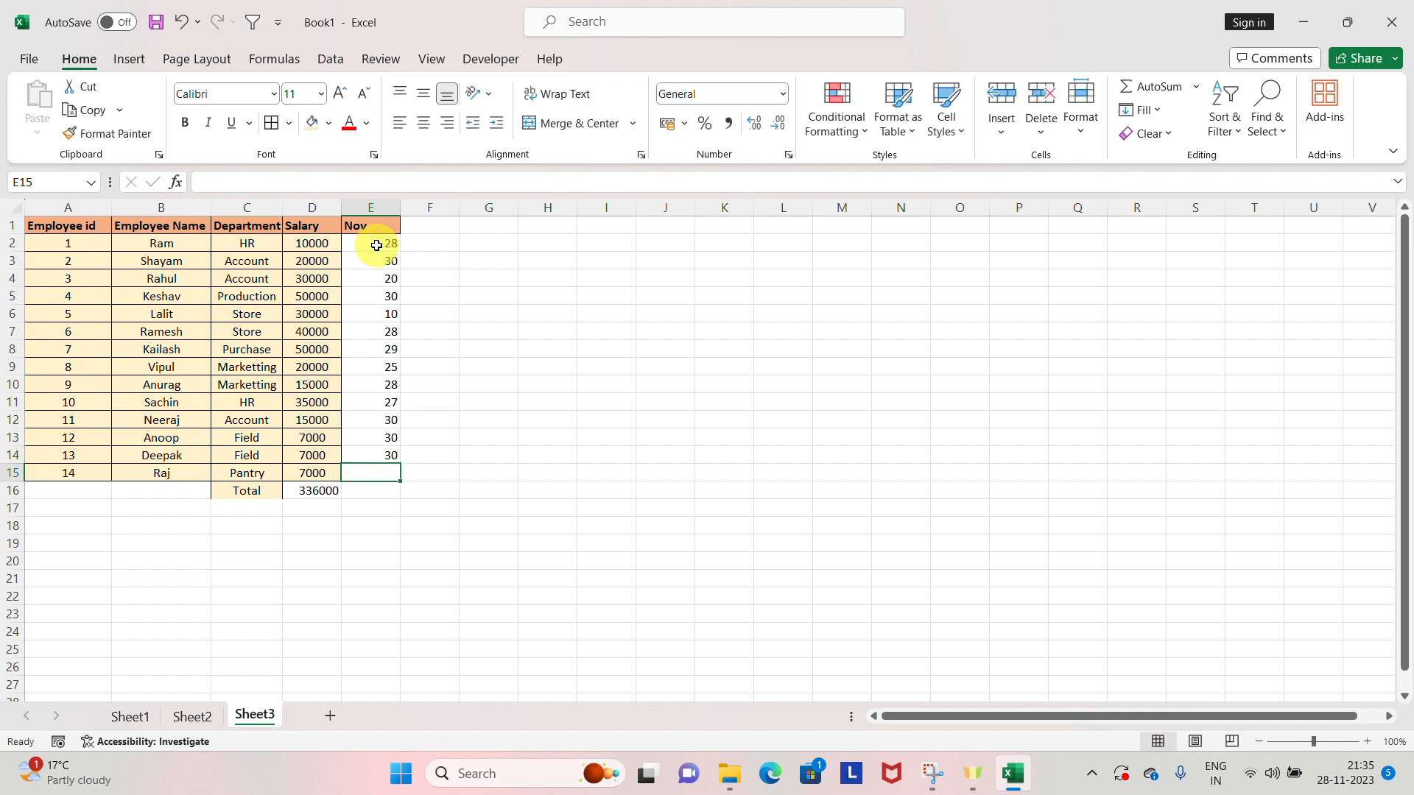
key(Return)
Remove the fill colour from the Total label cell C16
key(Up)
key(Down)
key(Left)
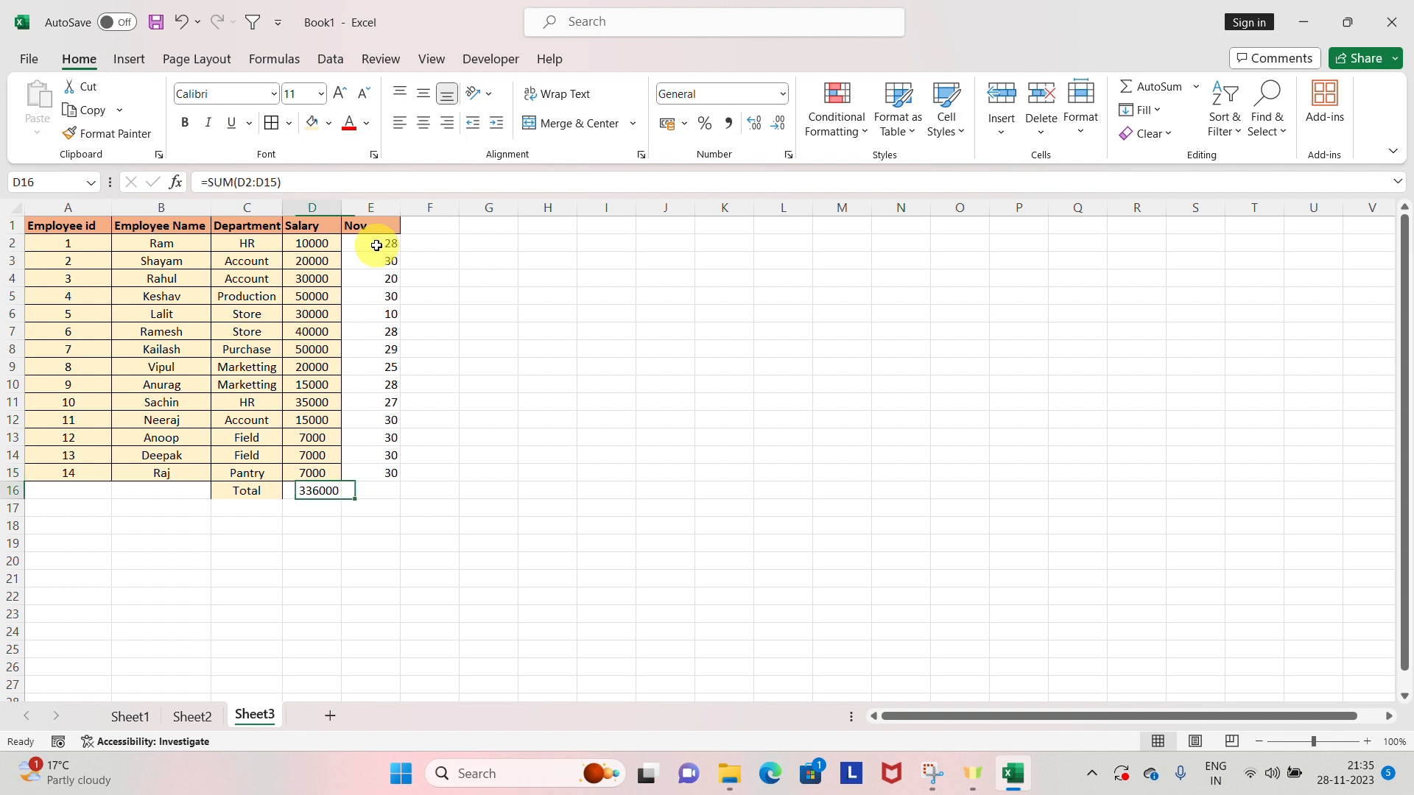
key(Left)
key(alt)
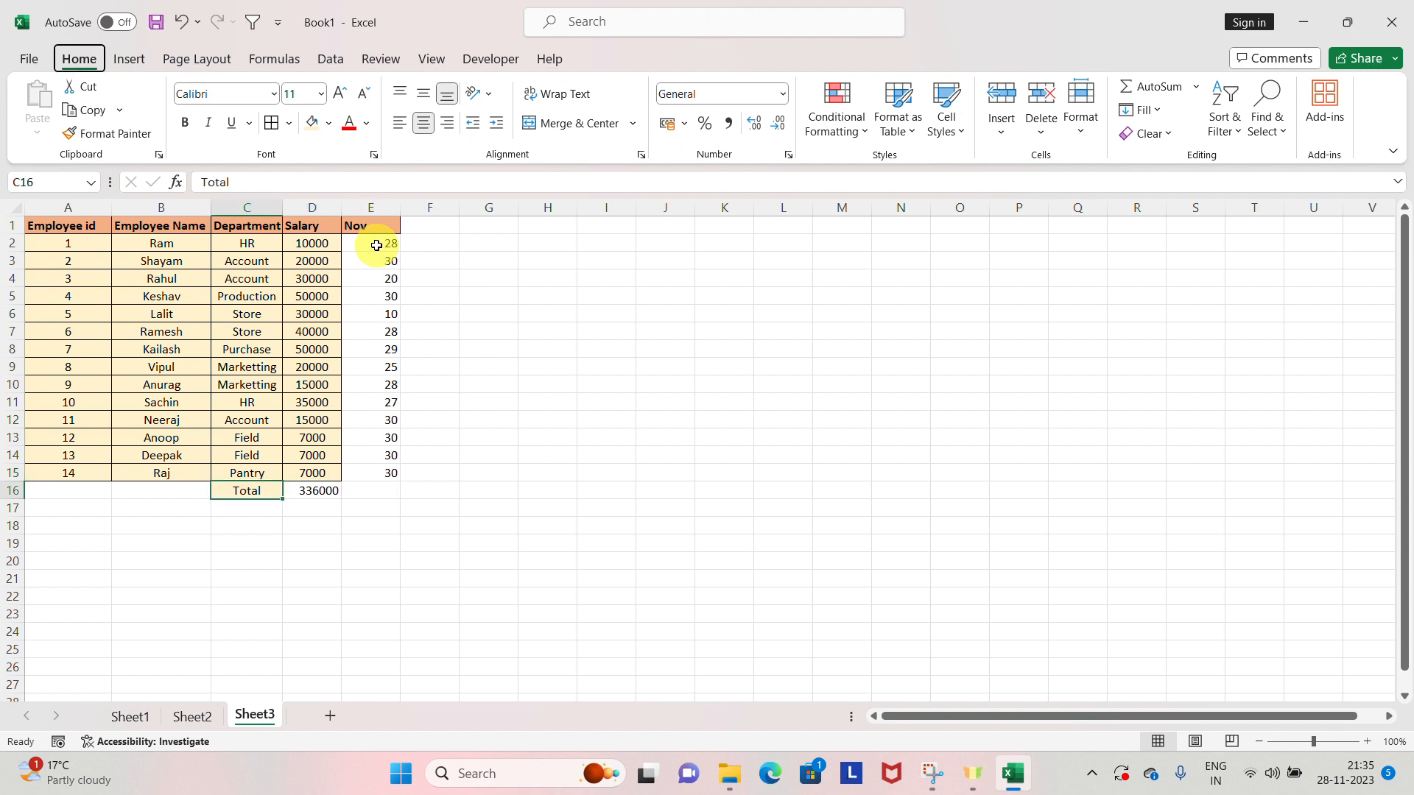
key(alt)
key(alt)
key(h)
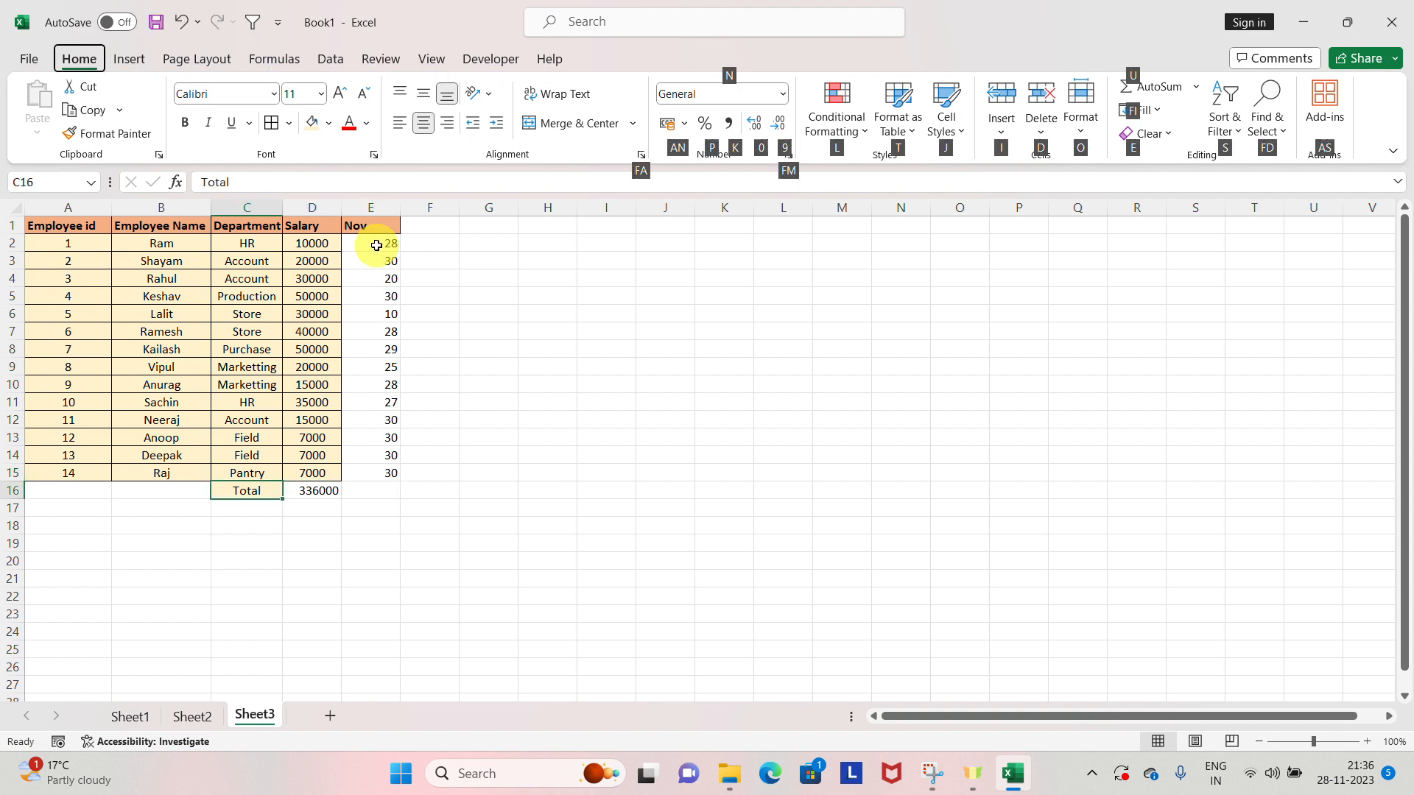
key(n)
key(Escape)
key(alt)
key(h)
key(h)
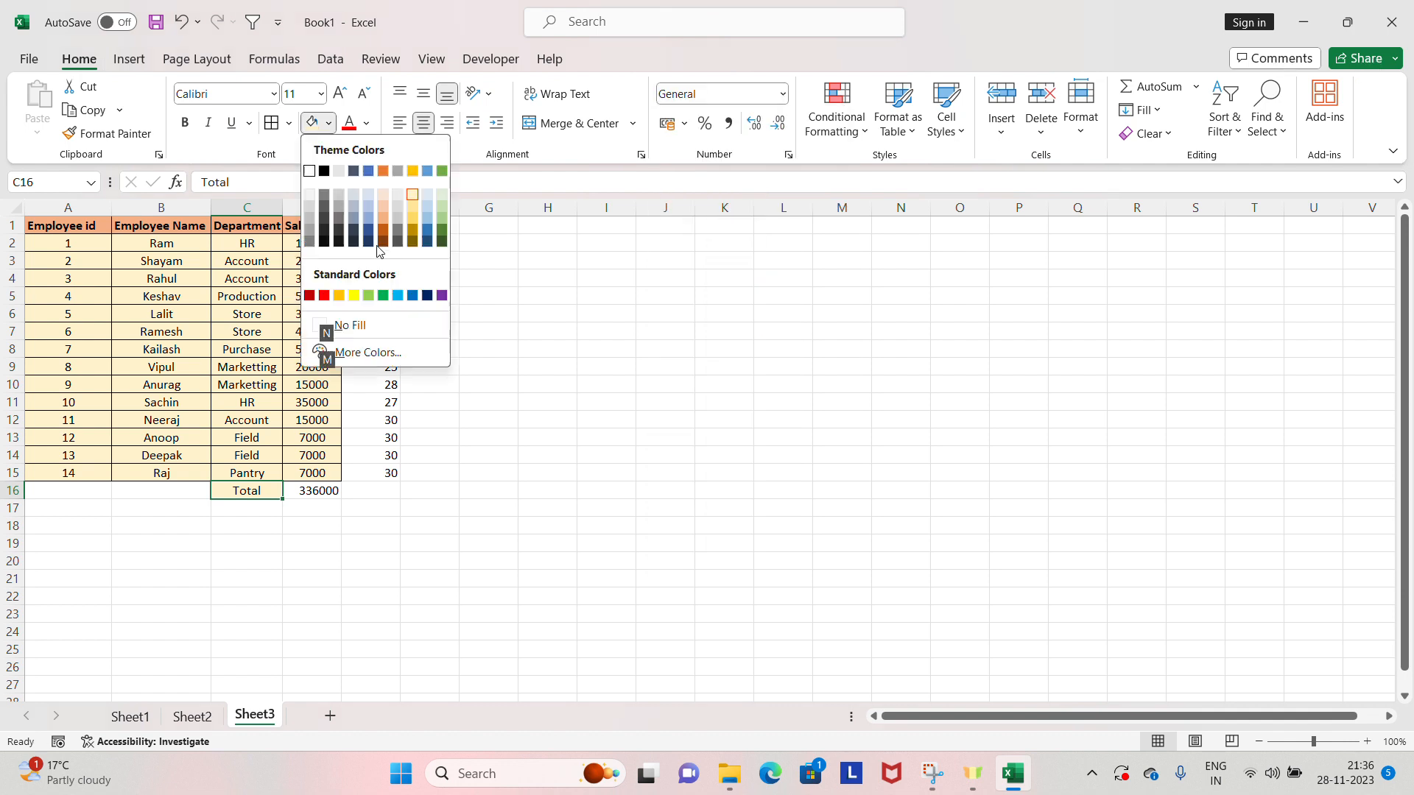
key(Escape)
Center the Nov header and all its values horizontally in E1:E15
key(Right)
key(Right)
key(Right)
key(Left)
key(Up)
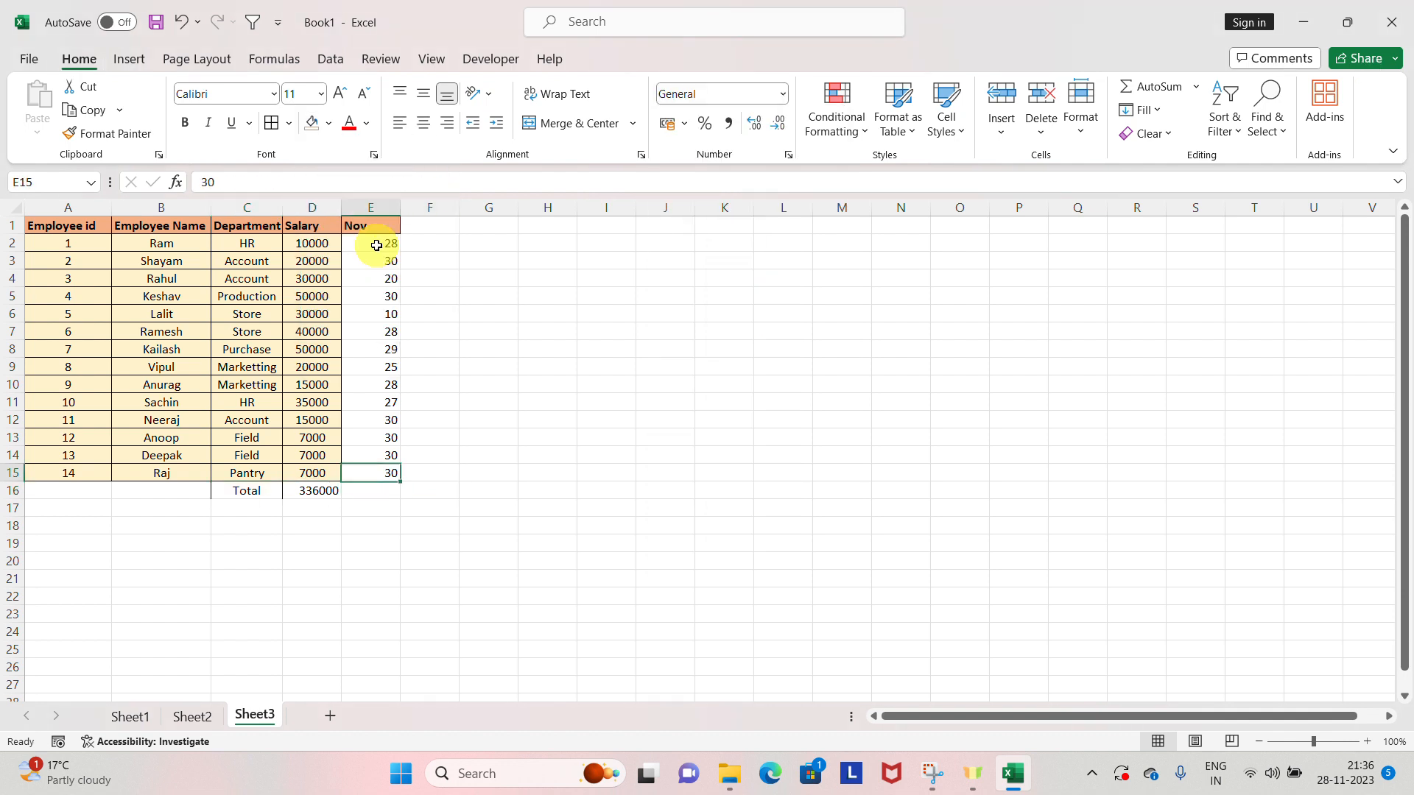
key(ctrl+shift+Up)
key(alt)
key(h)
key(a)
key(c)
Enter the formula =D2/30*E2 in F2 to calculate the first employee's pay for the Nov days
key(Right)
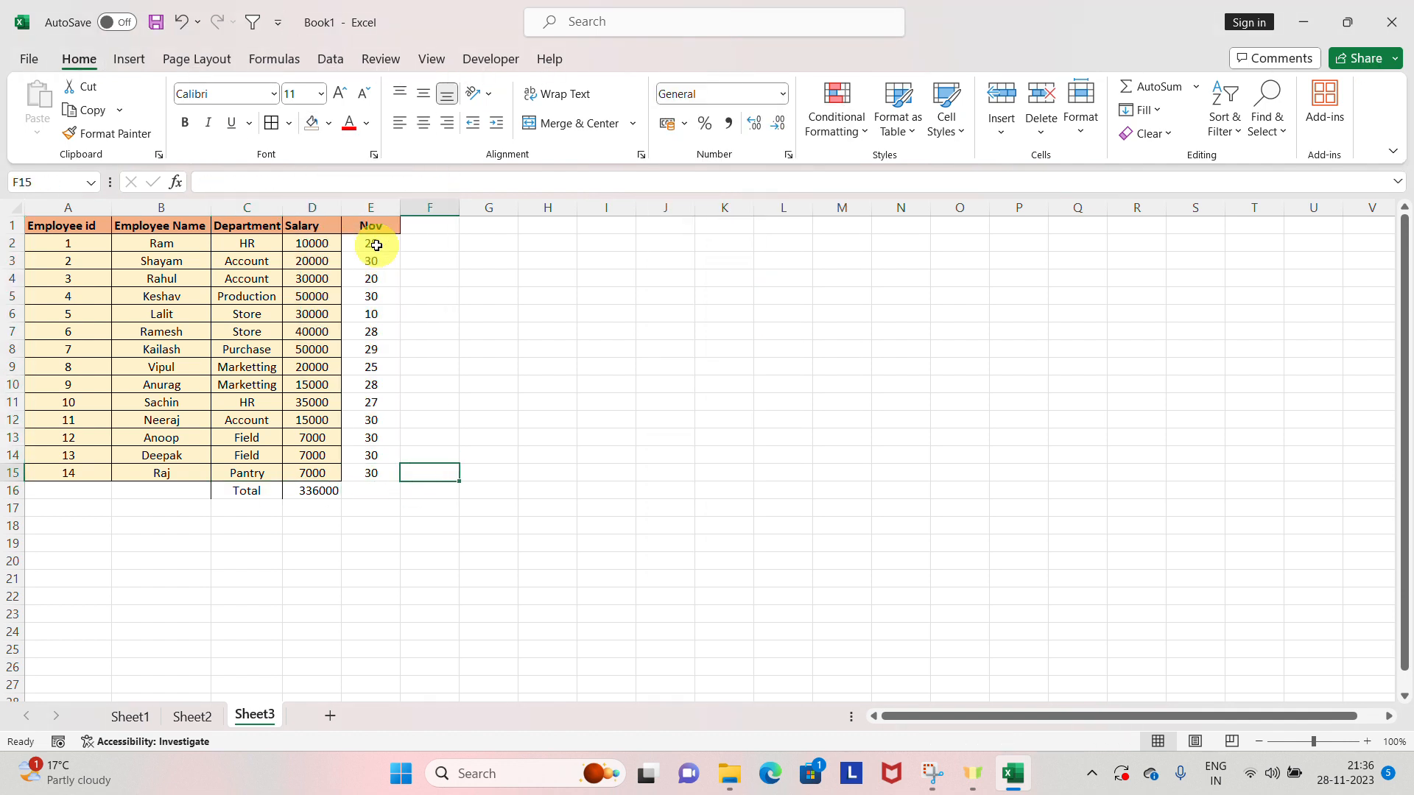
key(ctrl+Up)
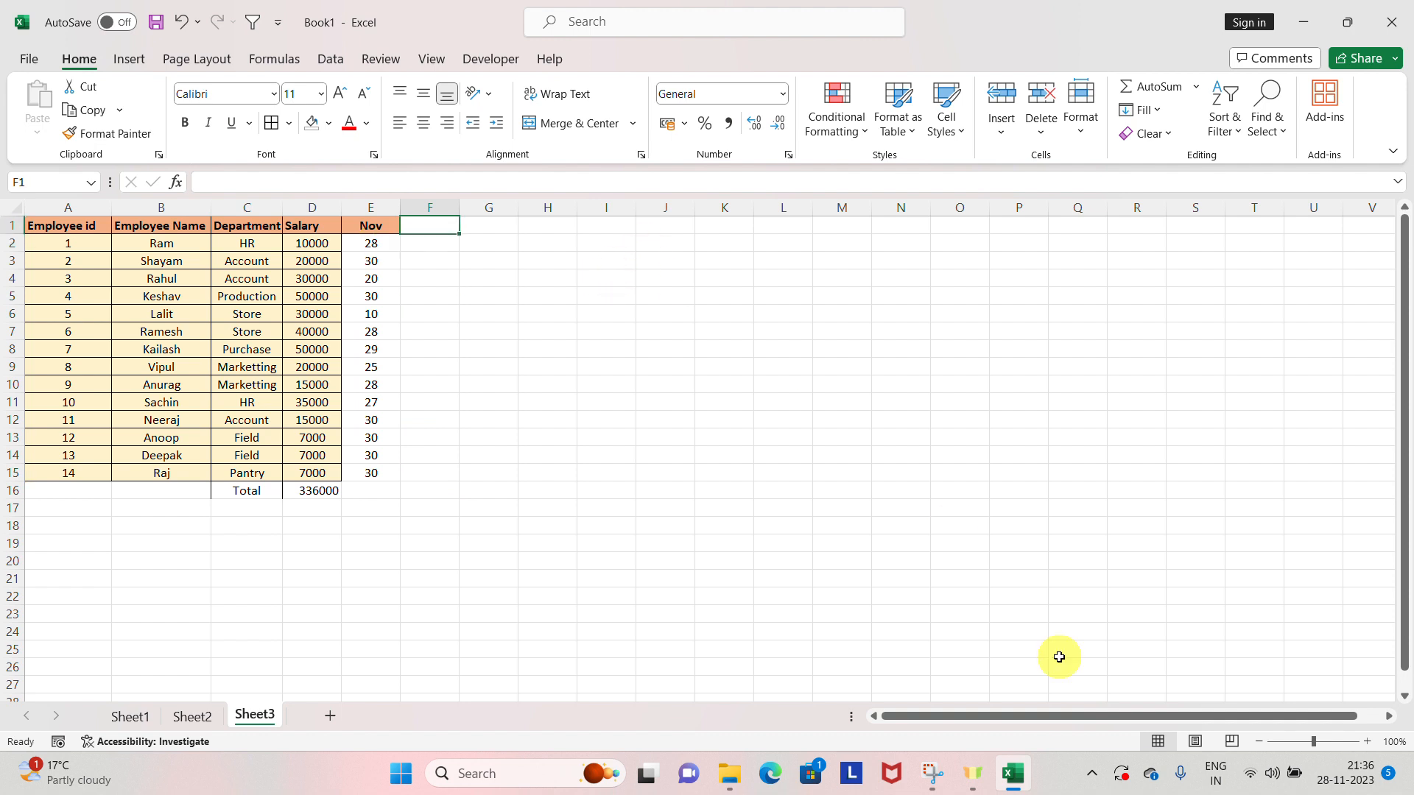
key(Down)
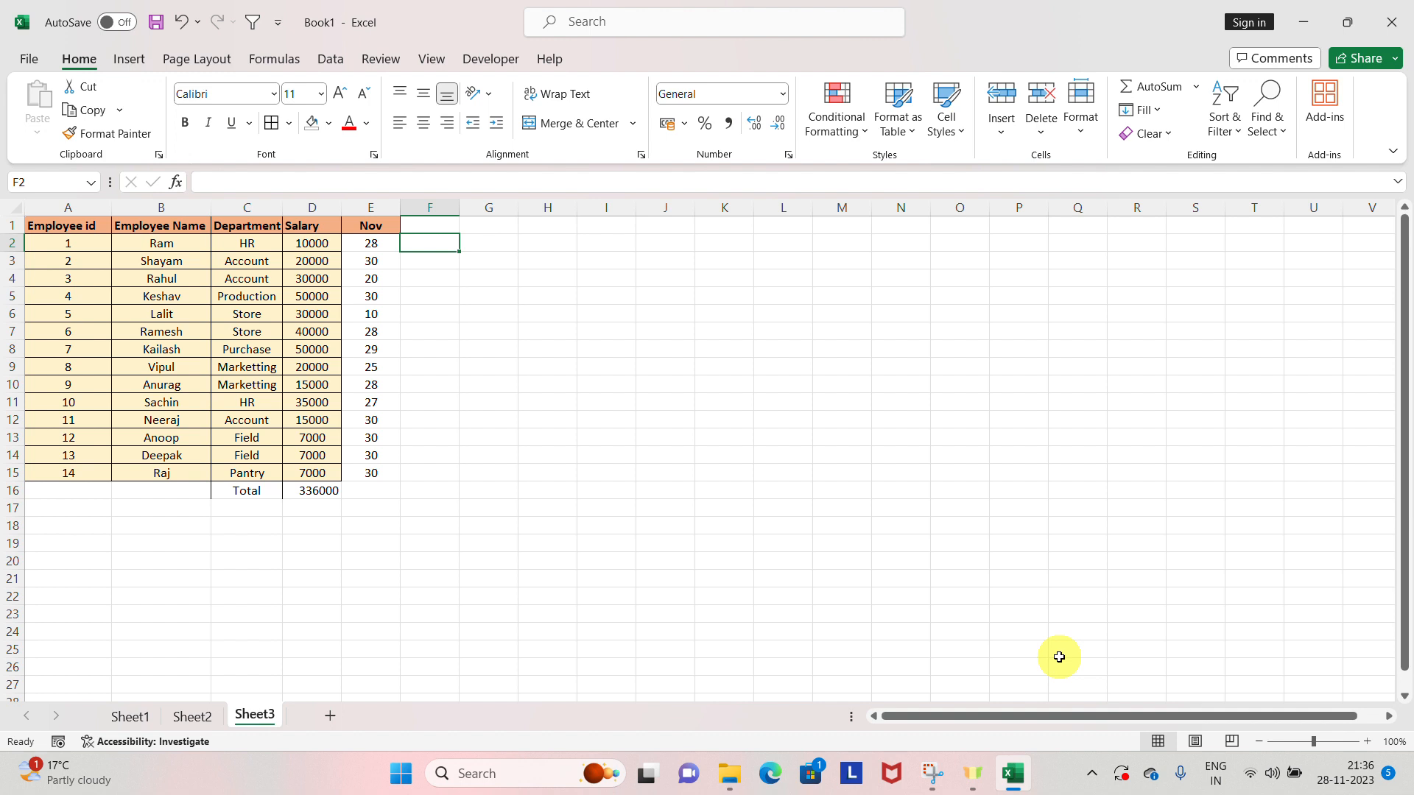
text(=)
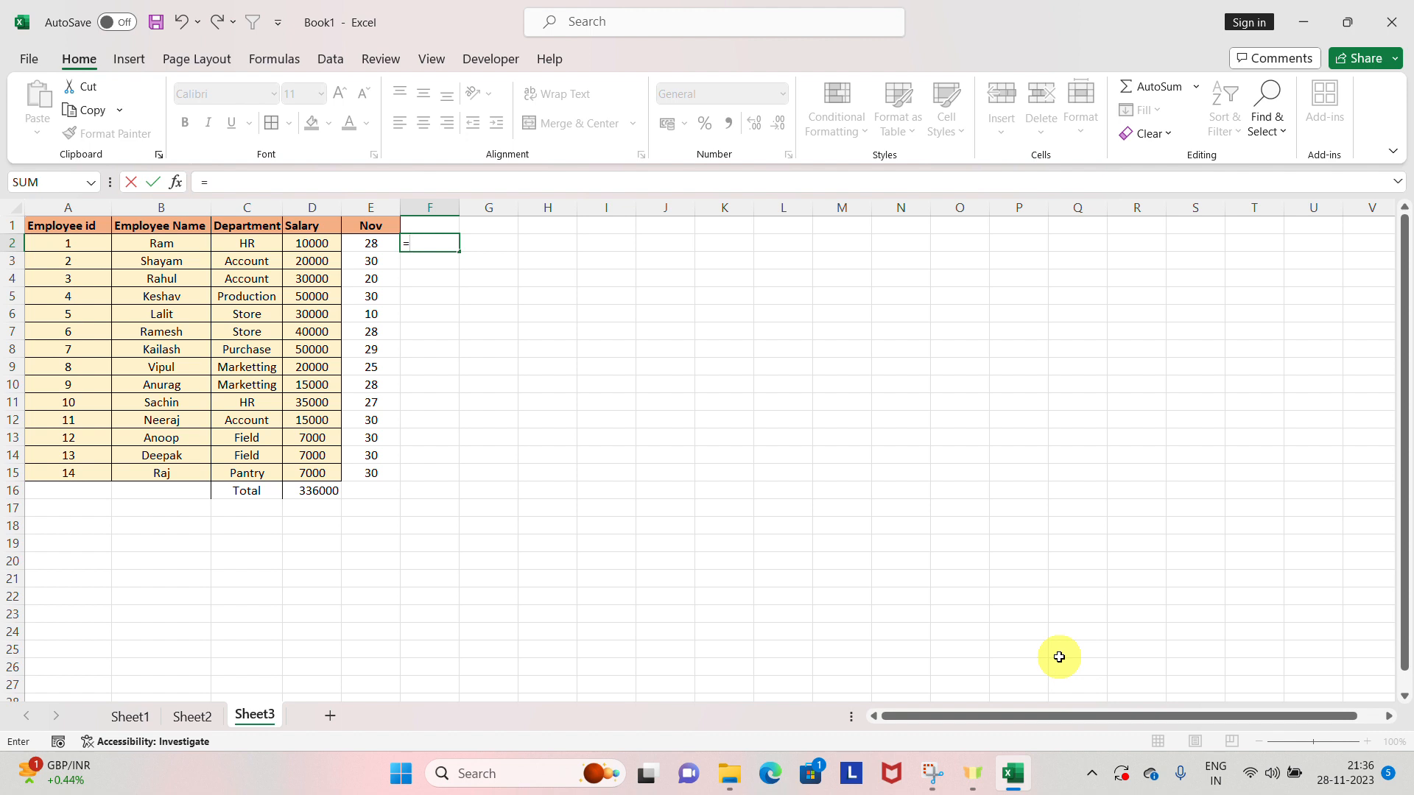
key(Left)
key(Left)
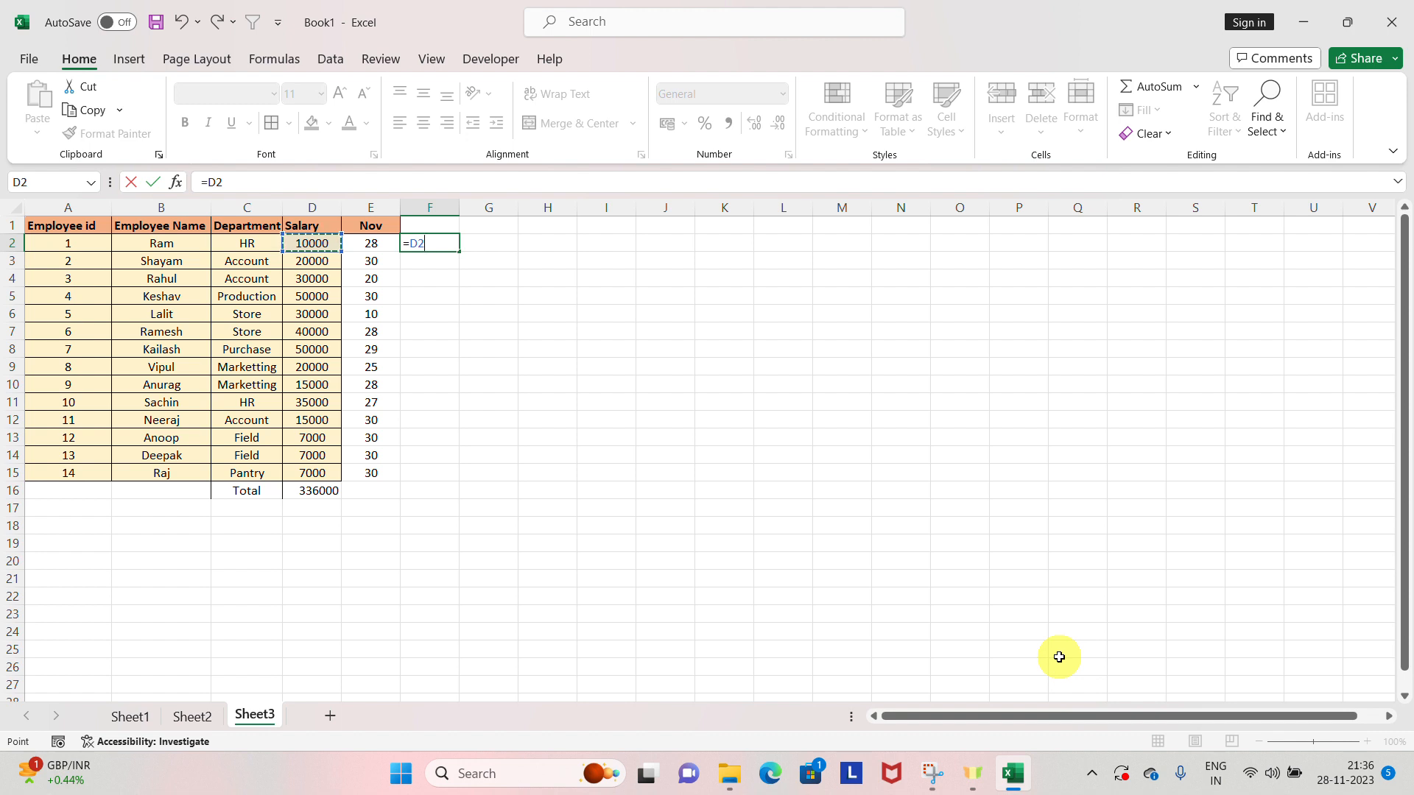
text(/30*)
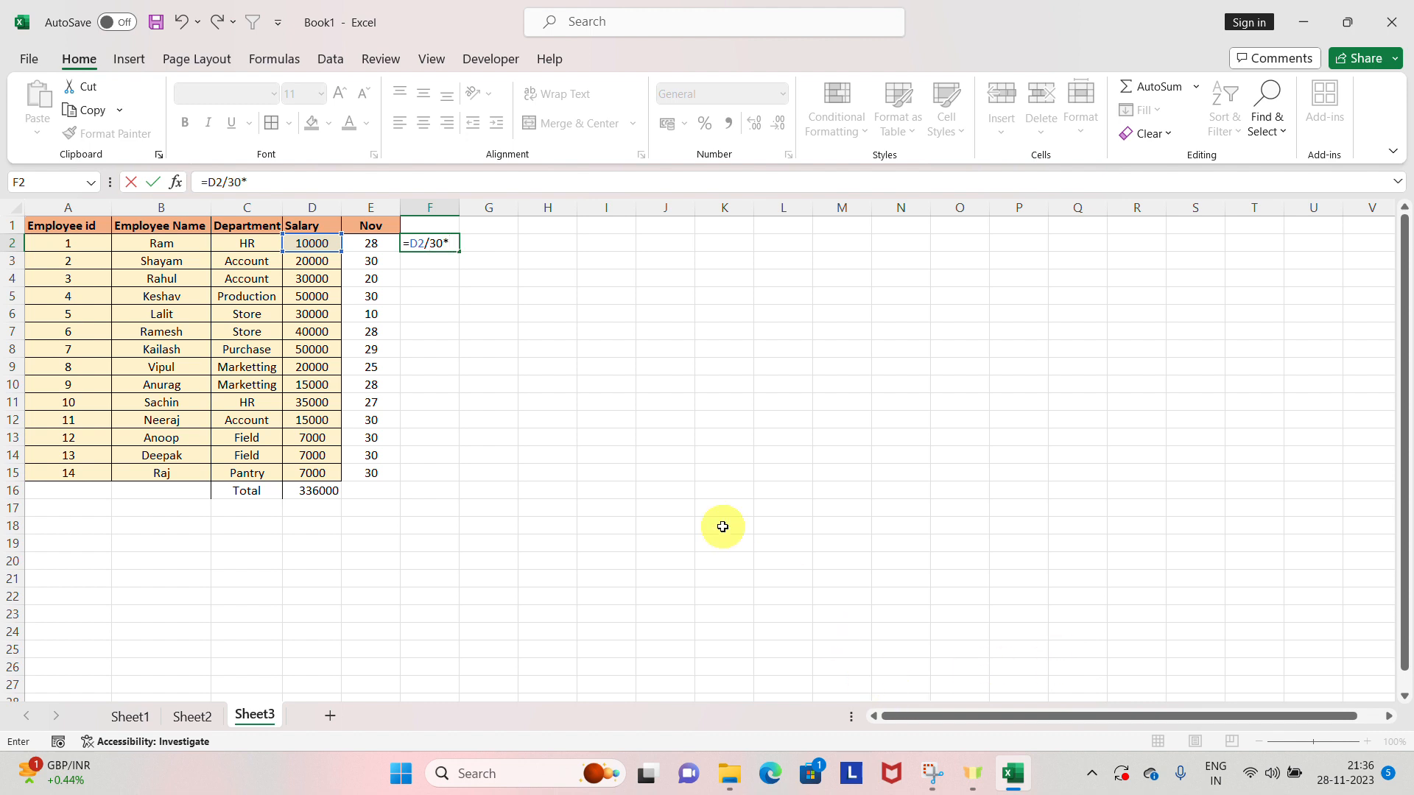
click(373, 236)
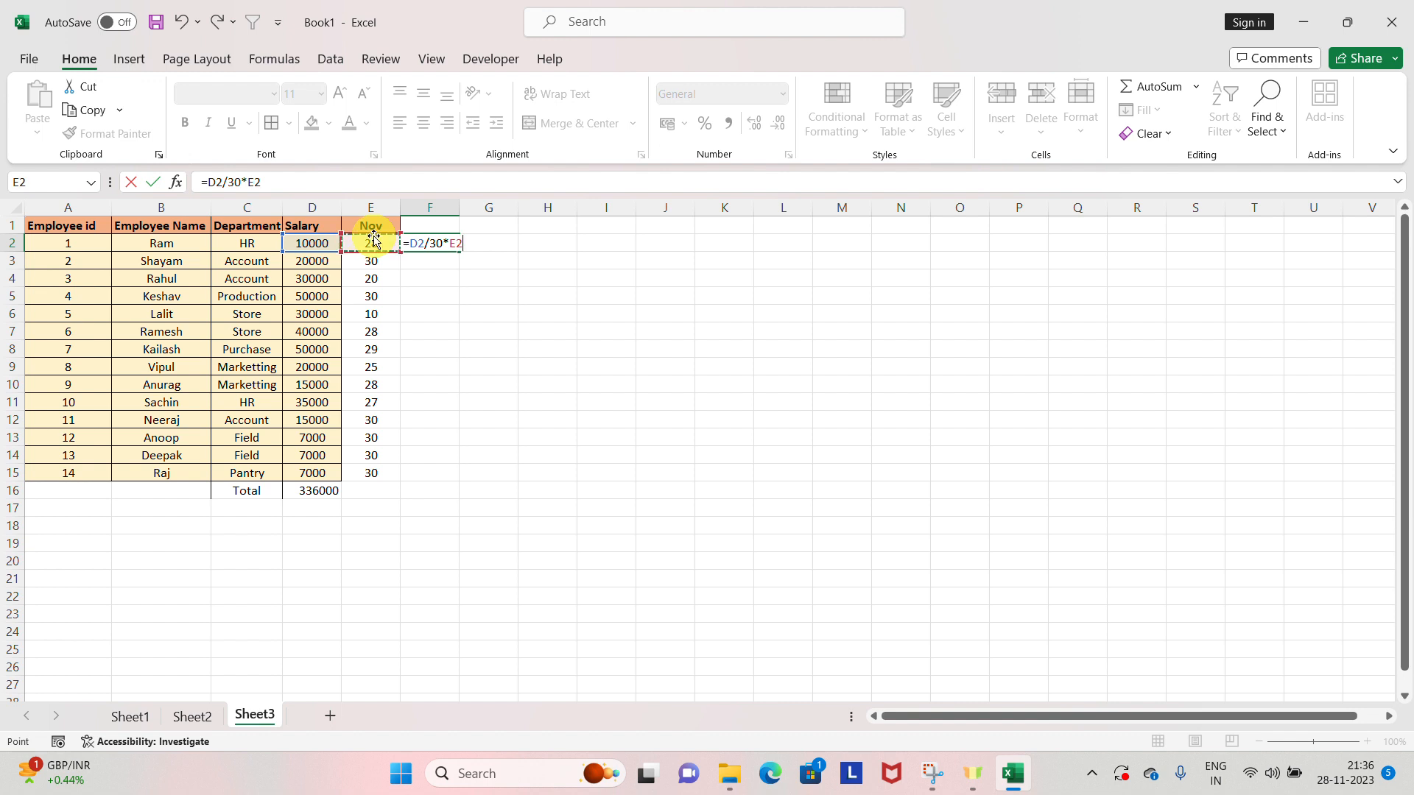
key(Return)
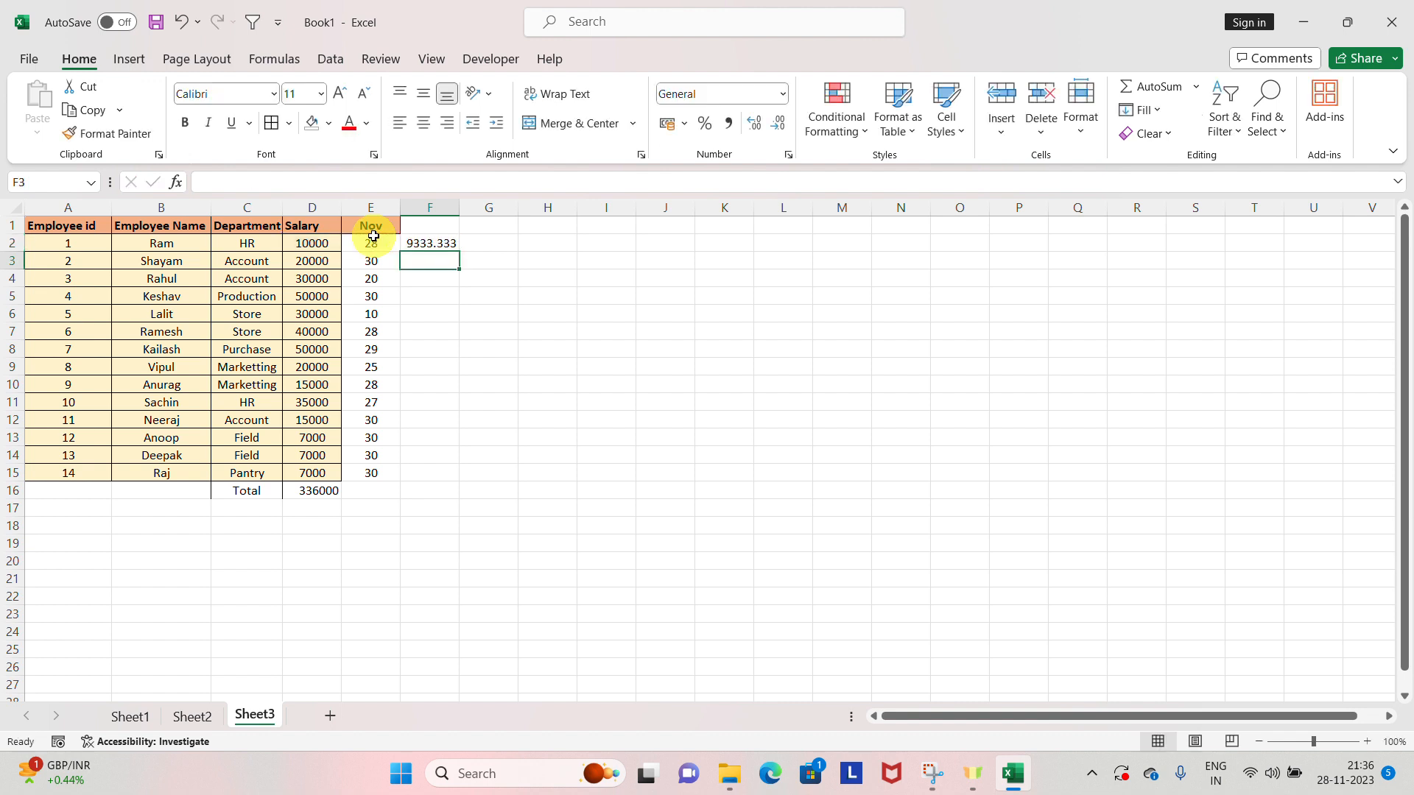
key(Up)
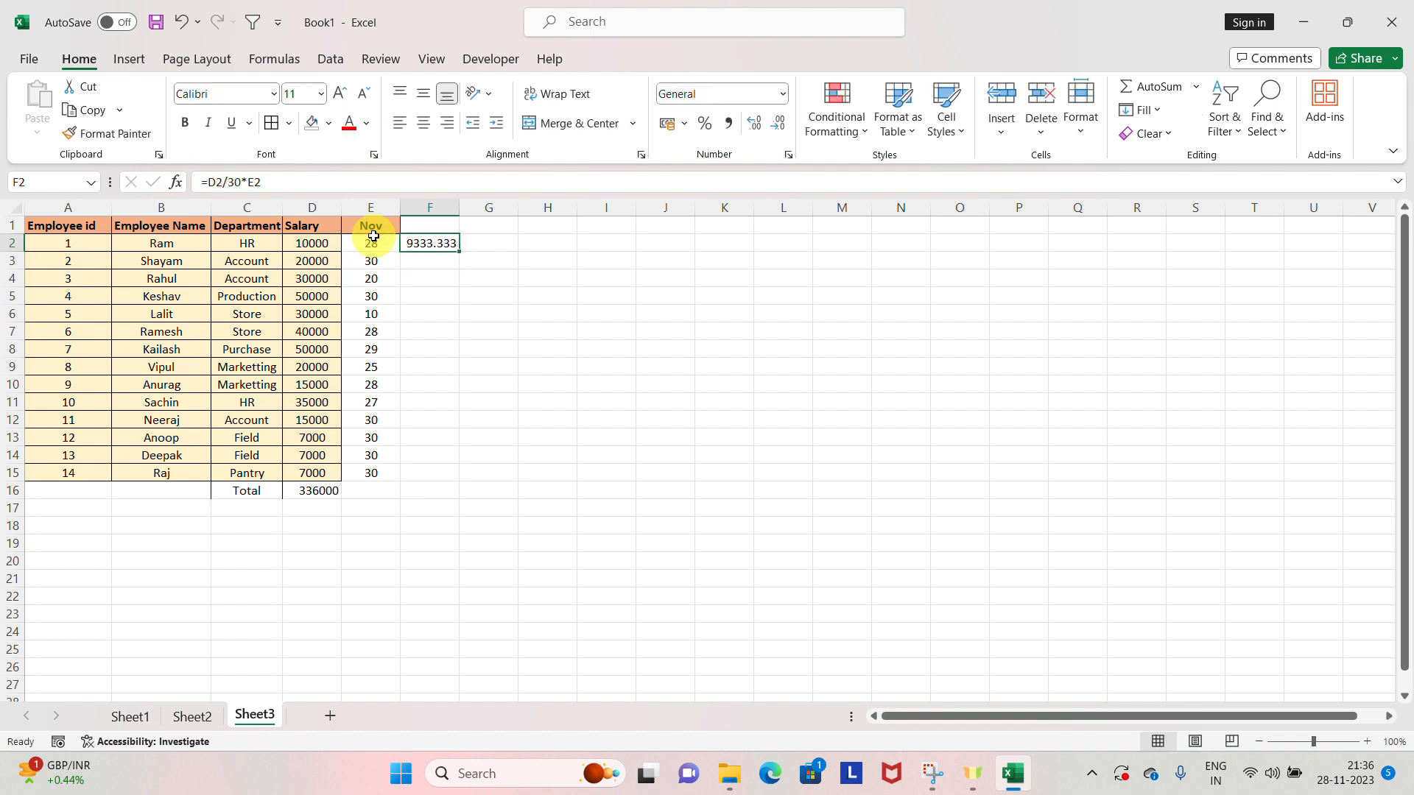
click(374, 238)
key(ctrl+Down)
key(Right)
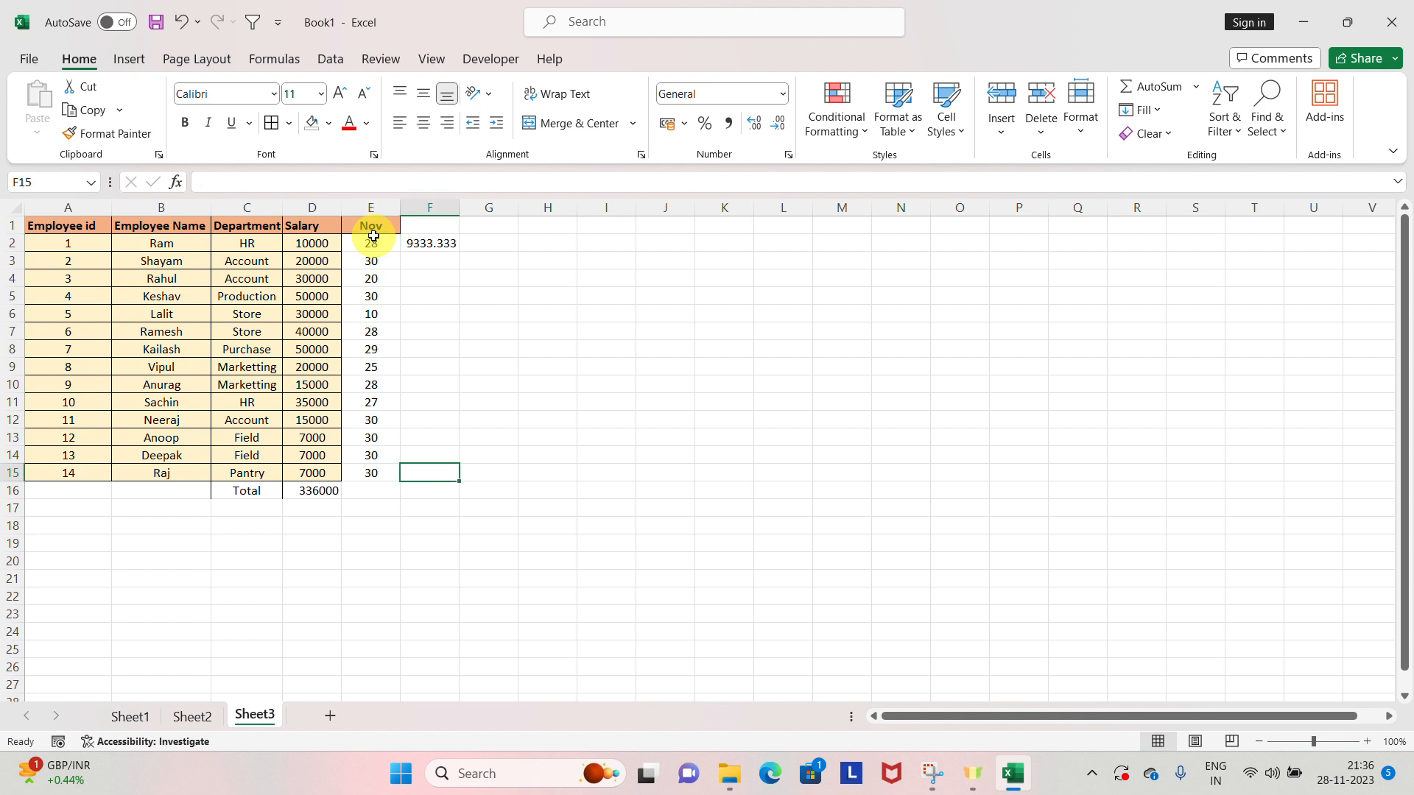
key(Up)
key(Left)
key(Right)
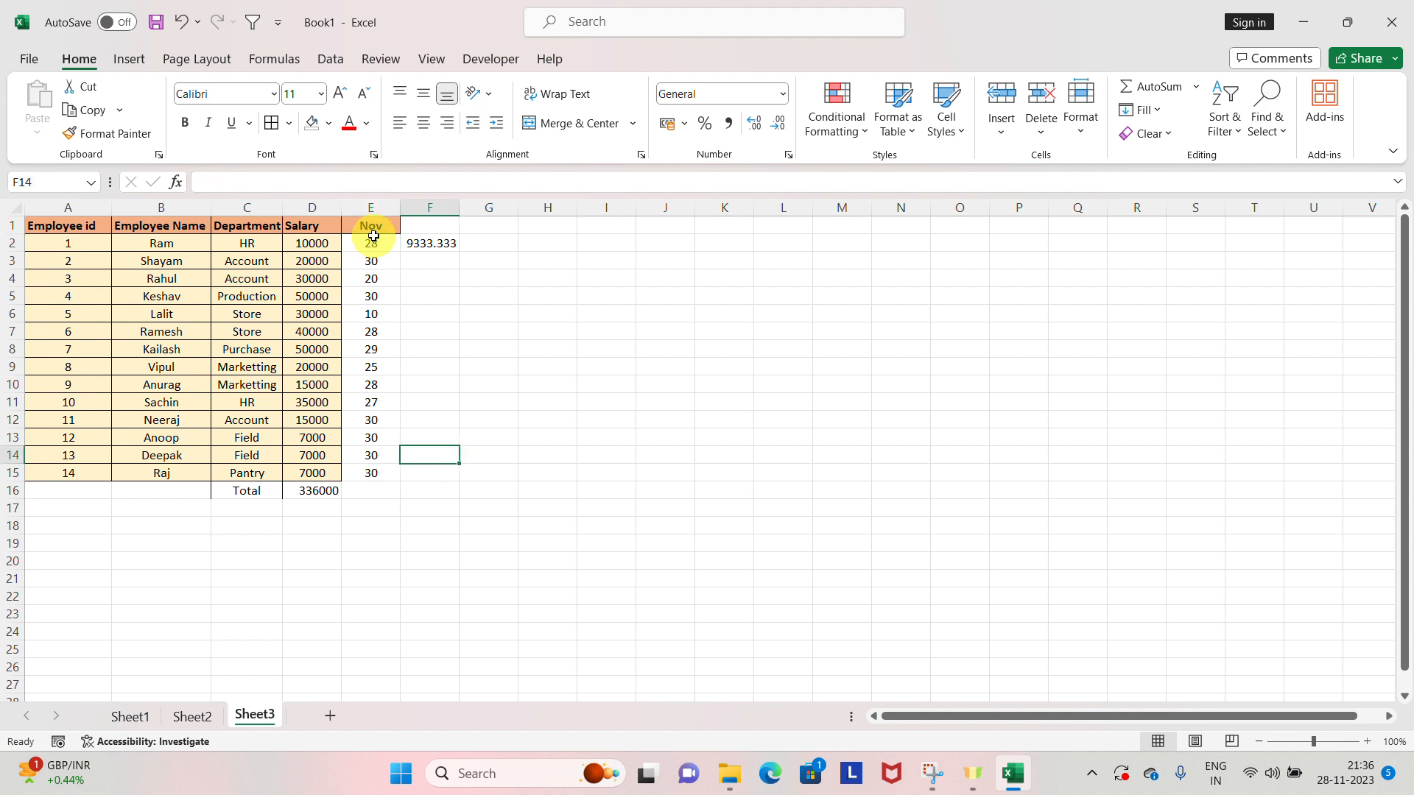
key(Left)
key(Down)
key(Right)
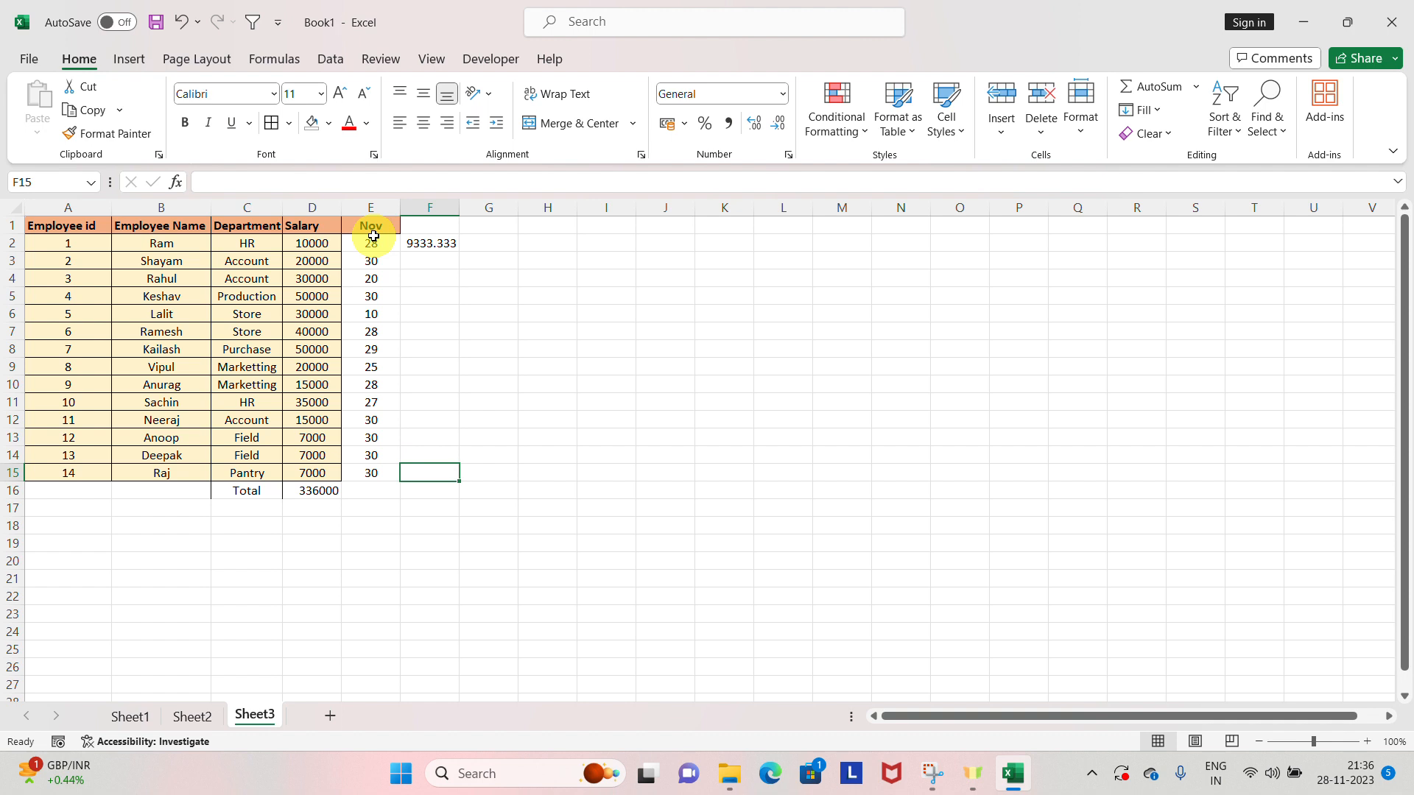
key(Left)
key(Right)
Fill the pay formula from F2 down into F3 and check the cells it refers to
key(ctrl+Up)
key(Down)
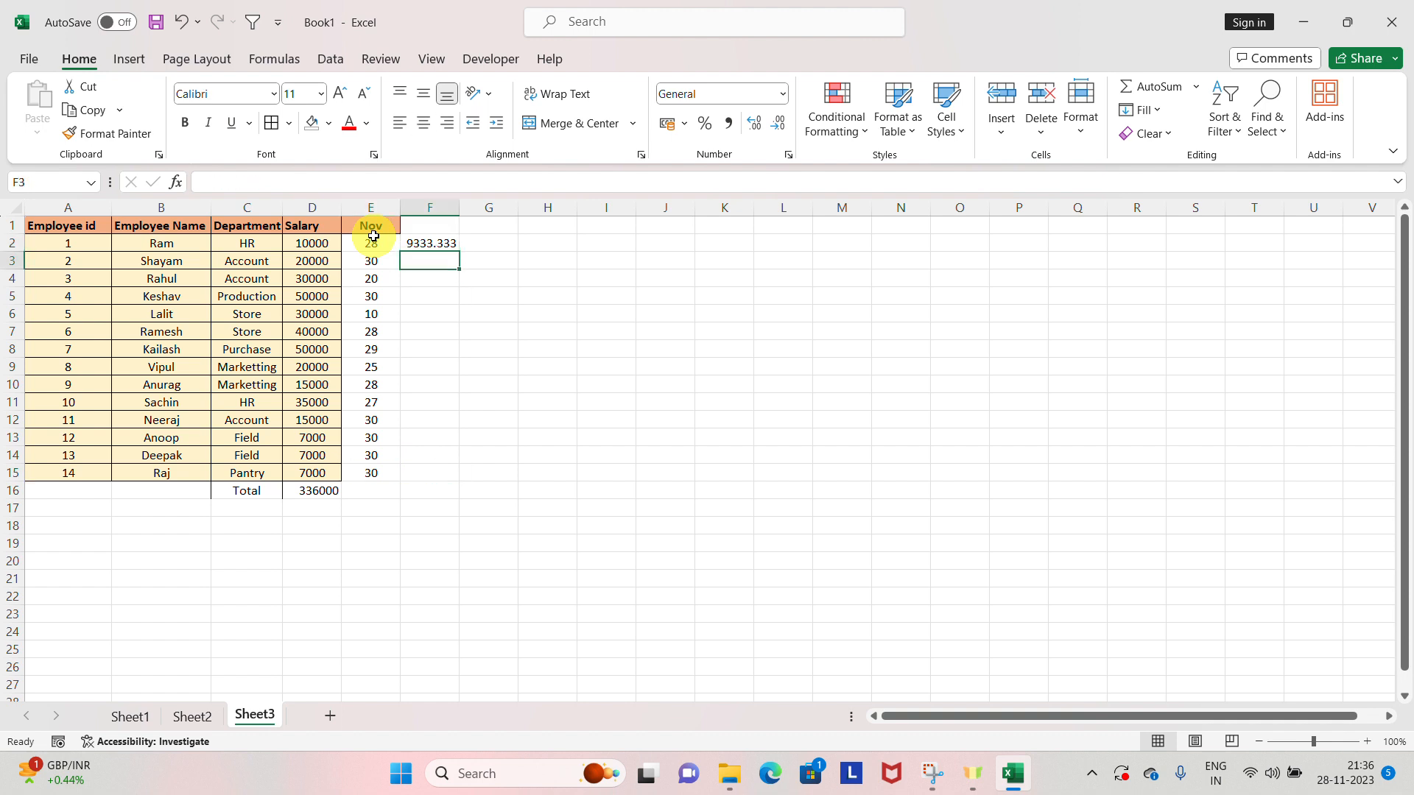
key(ctrl+d)
key(Left)
key(Left)
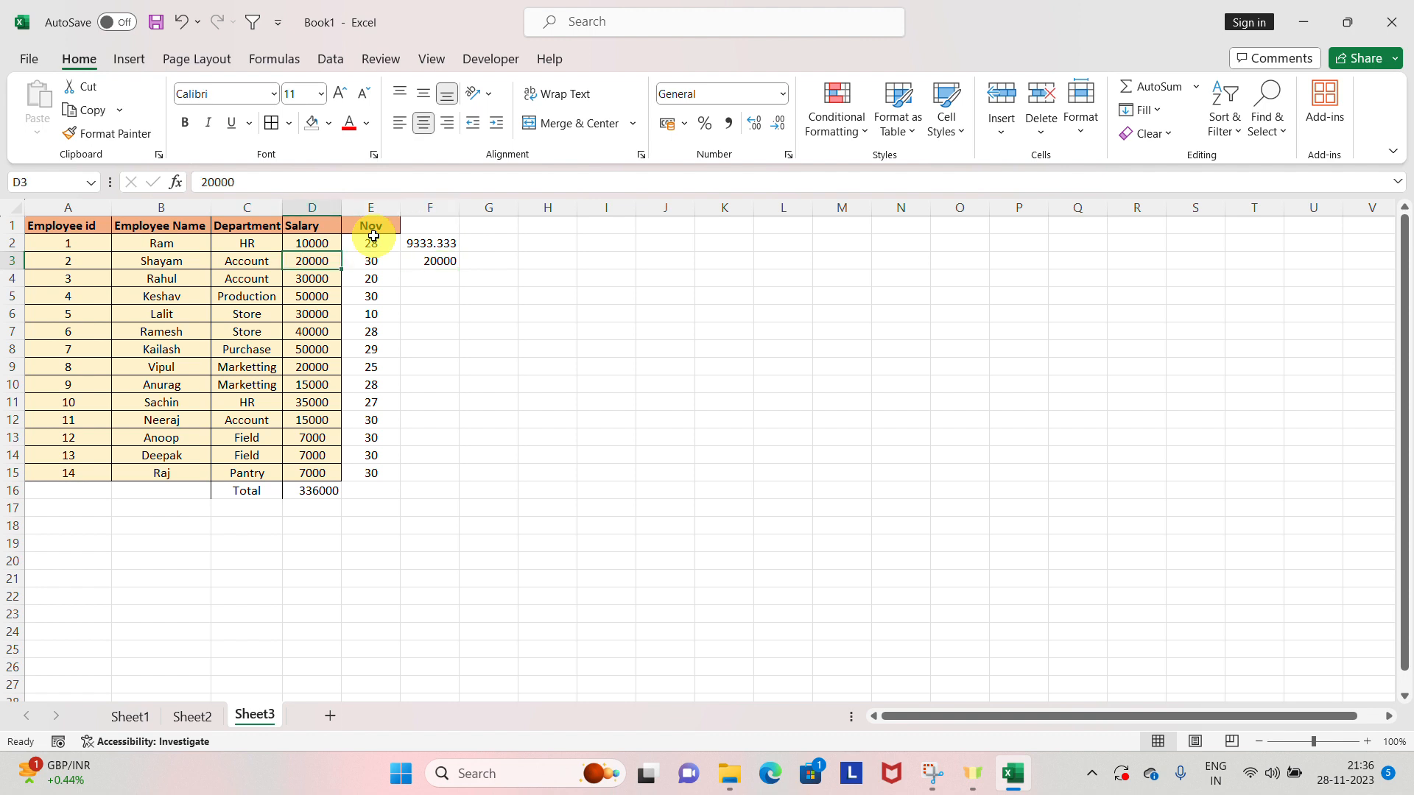
key(Right)
key(Right)
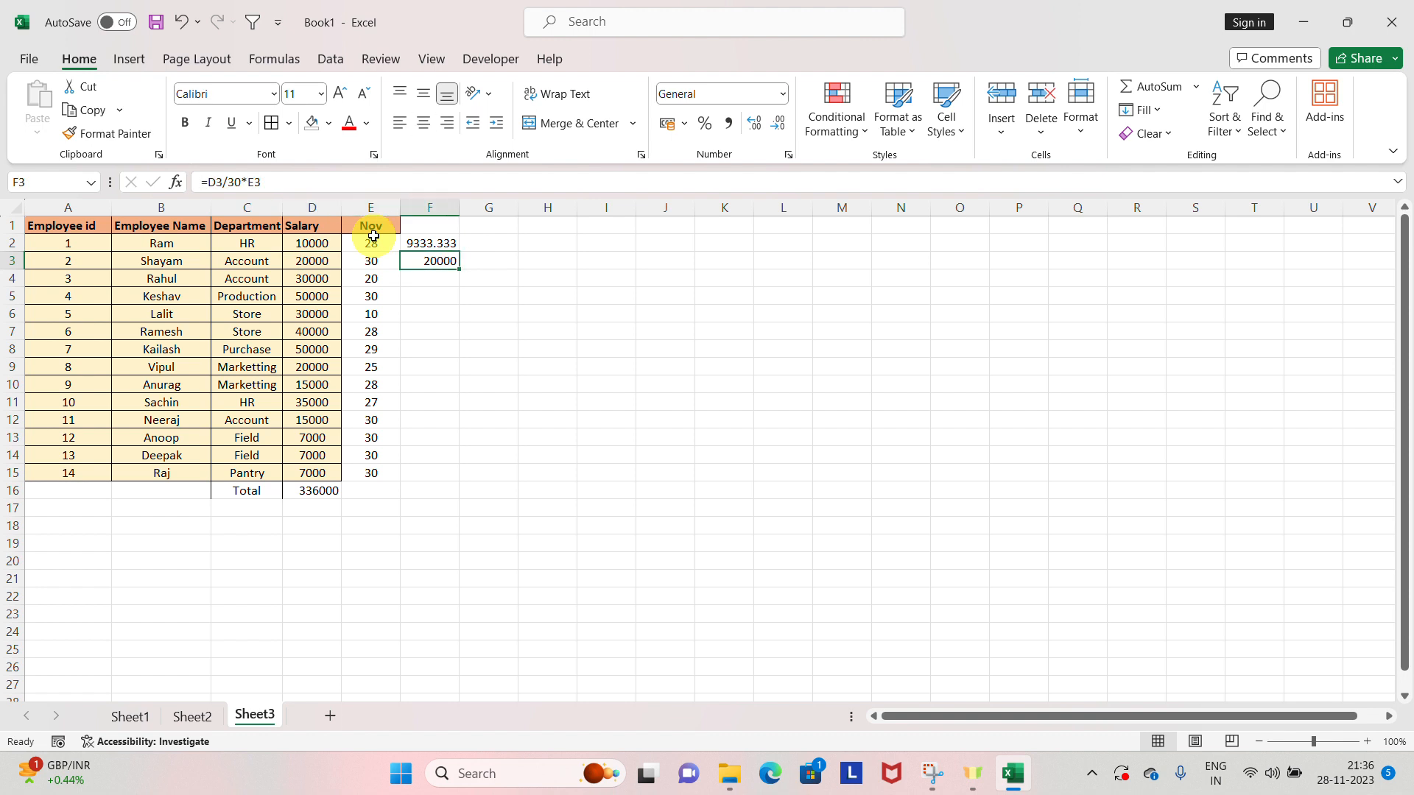
Fill the pay formula from F3 down through F15 for the remaining employees
key(Left)
key(ctrl+Down)
key(Right)
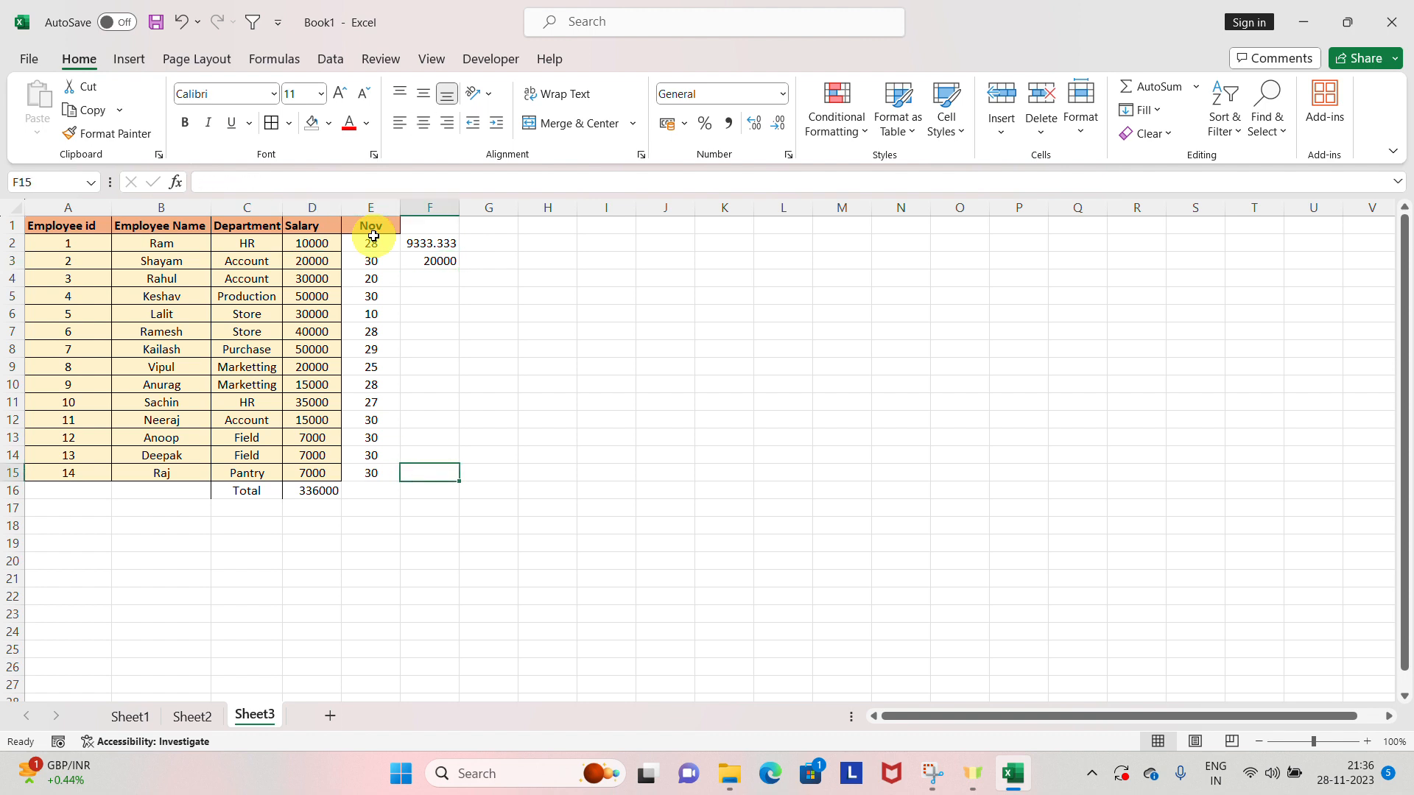
key(ctrl+shift+Up)
key(Left)
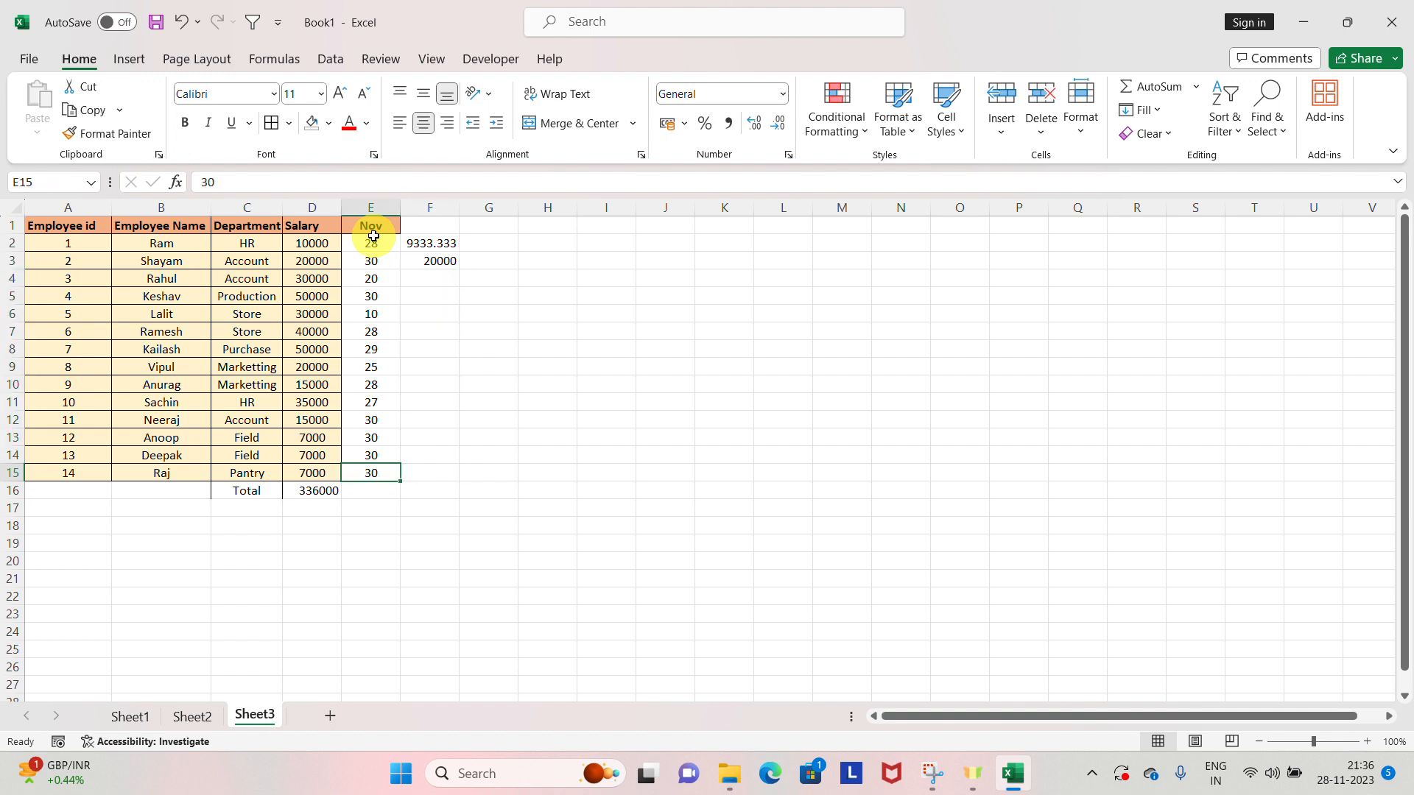
key(Right)
key(ctrl+shift+Up)
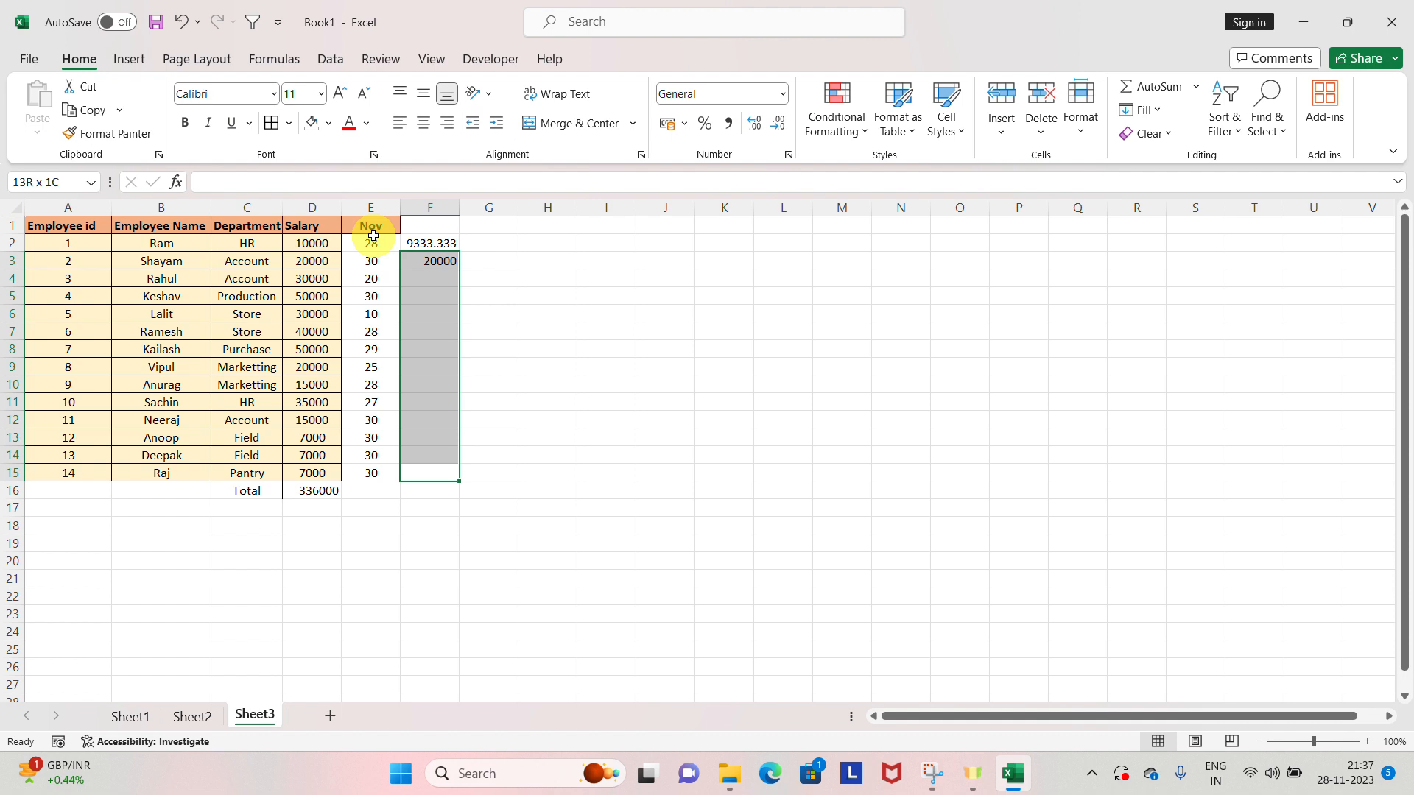
key(ctrl+d)
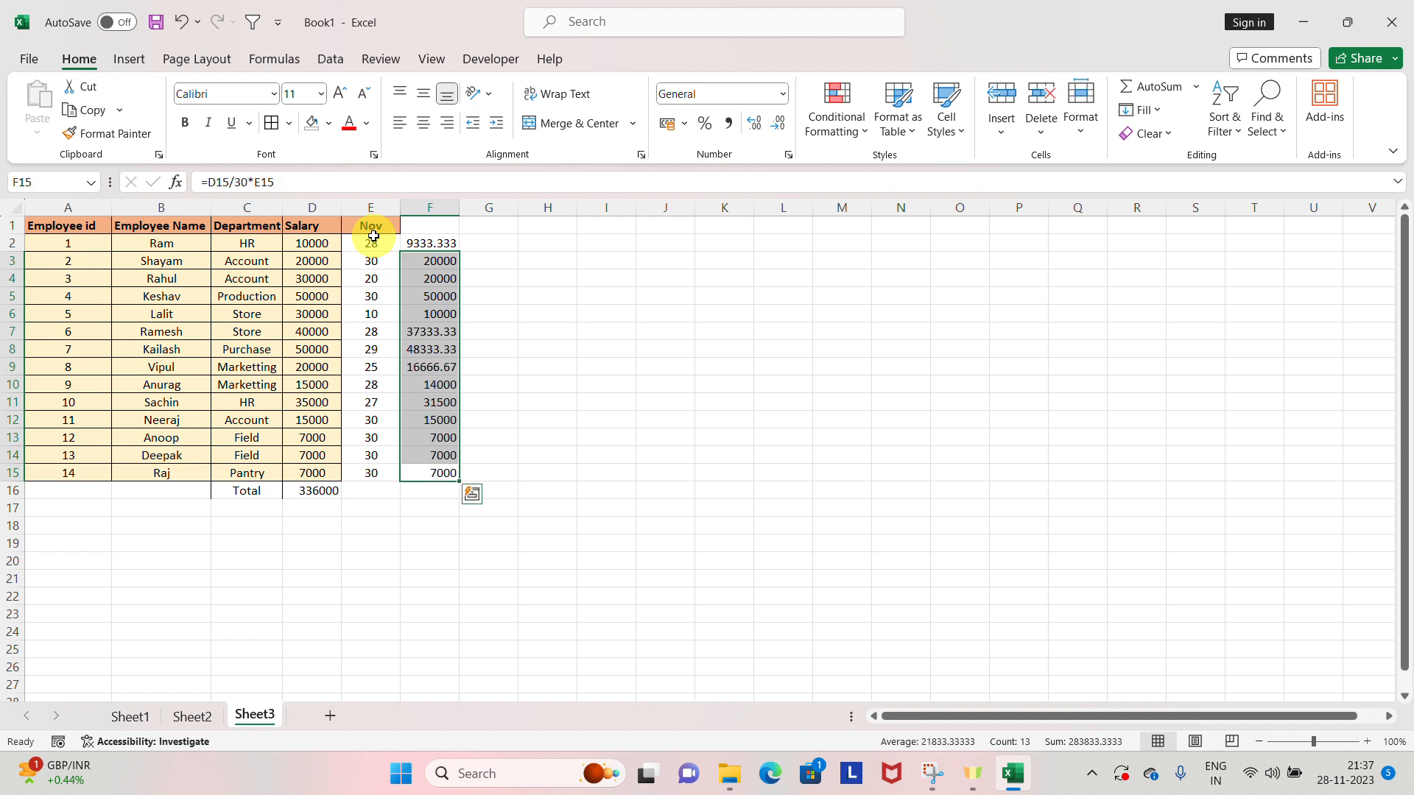
Format the calculated pay in F2:F15 as numbers with no decimal places
key(shift+Down)
key(shift+Down)
key(shift+Down)
key(shift+Down)
key(shift+Down)
key(shift+Down)
key(shift+Down)
key(shift+Down)
key(shift+Down)
key(shift+Down)
key(shift+Down)
key(shift+Down)
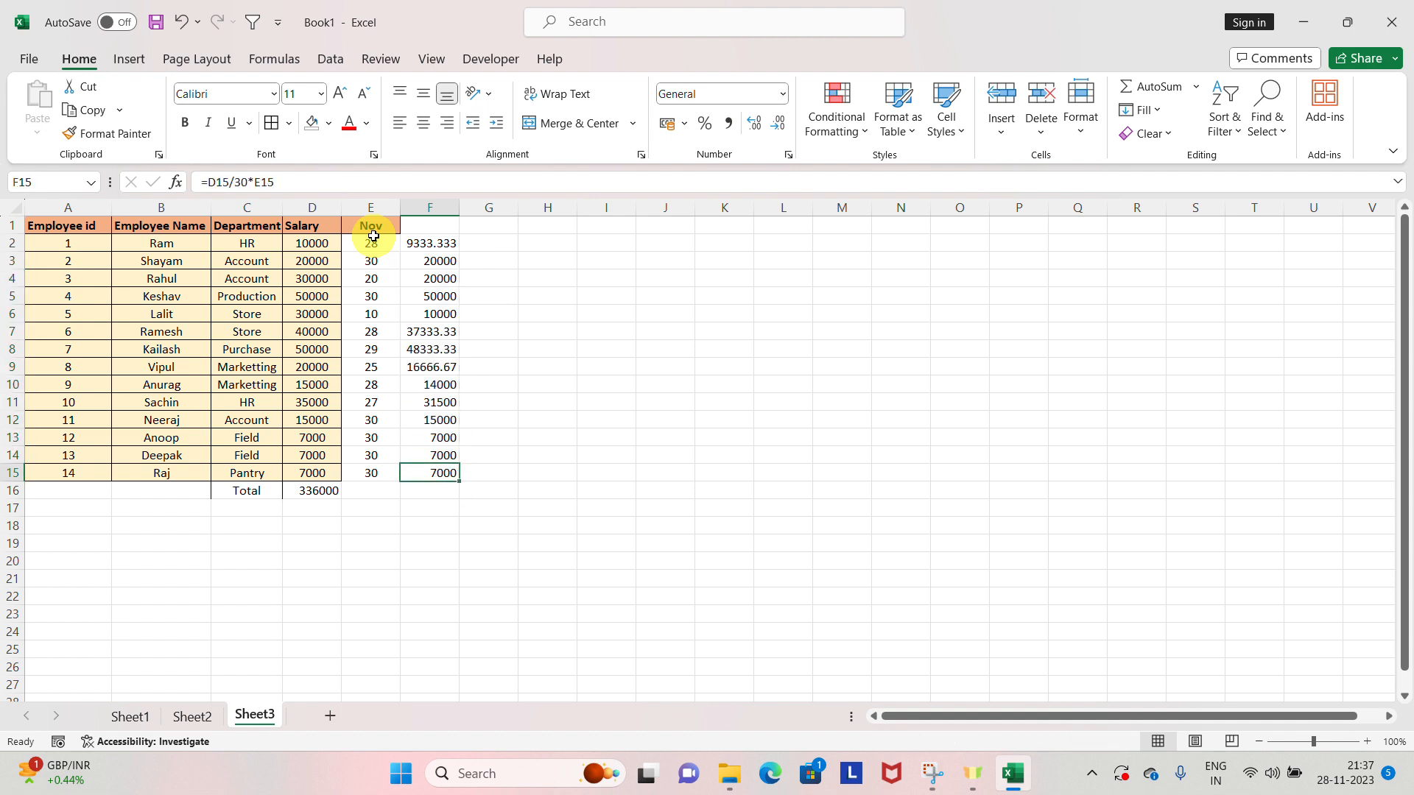
key(ctrl+shift+Up)
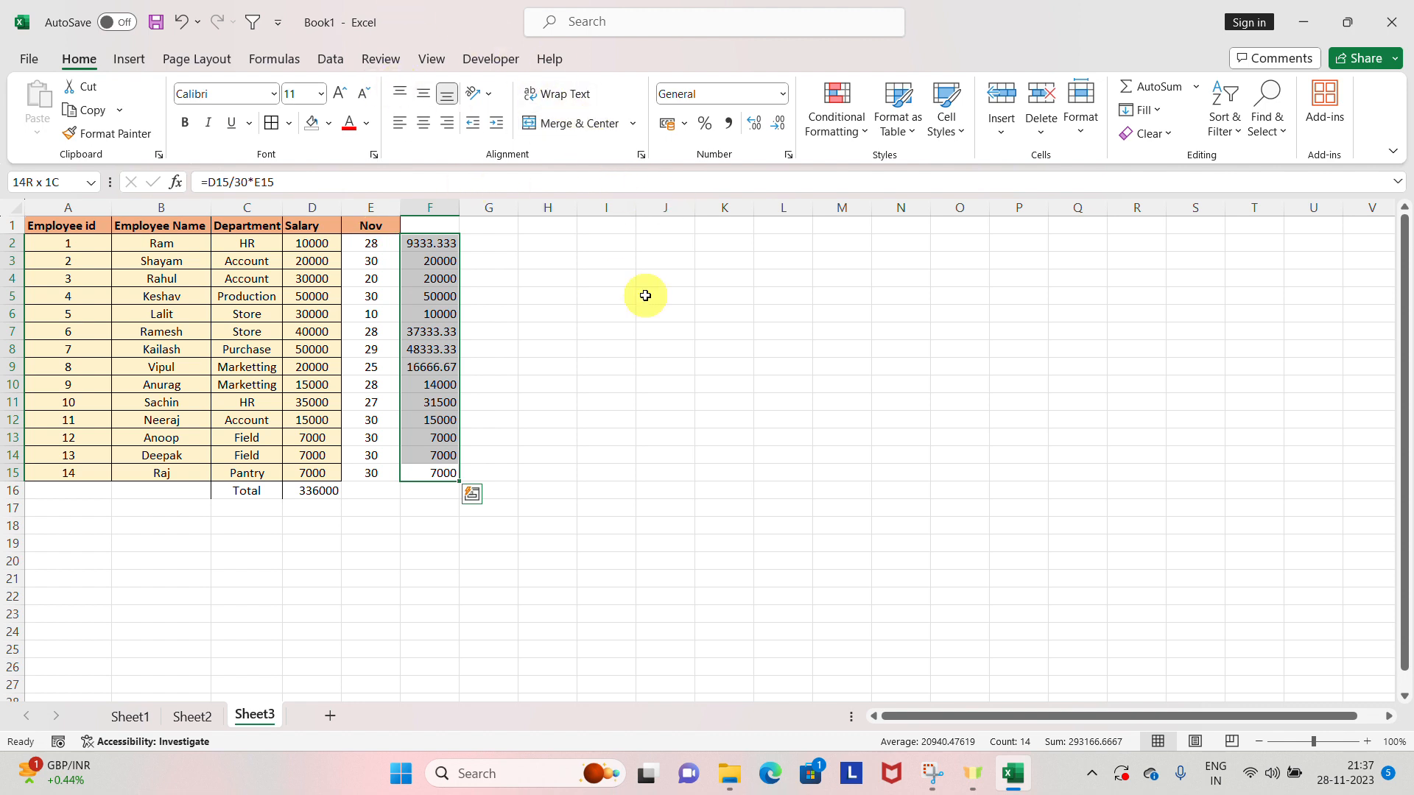
key(alt)
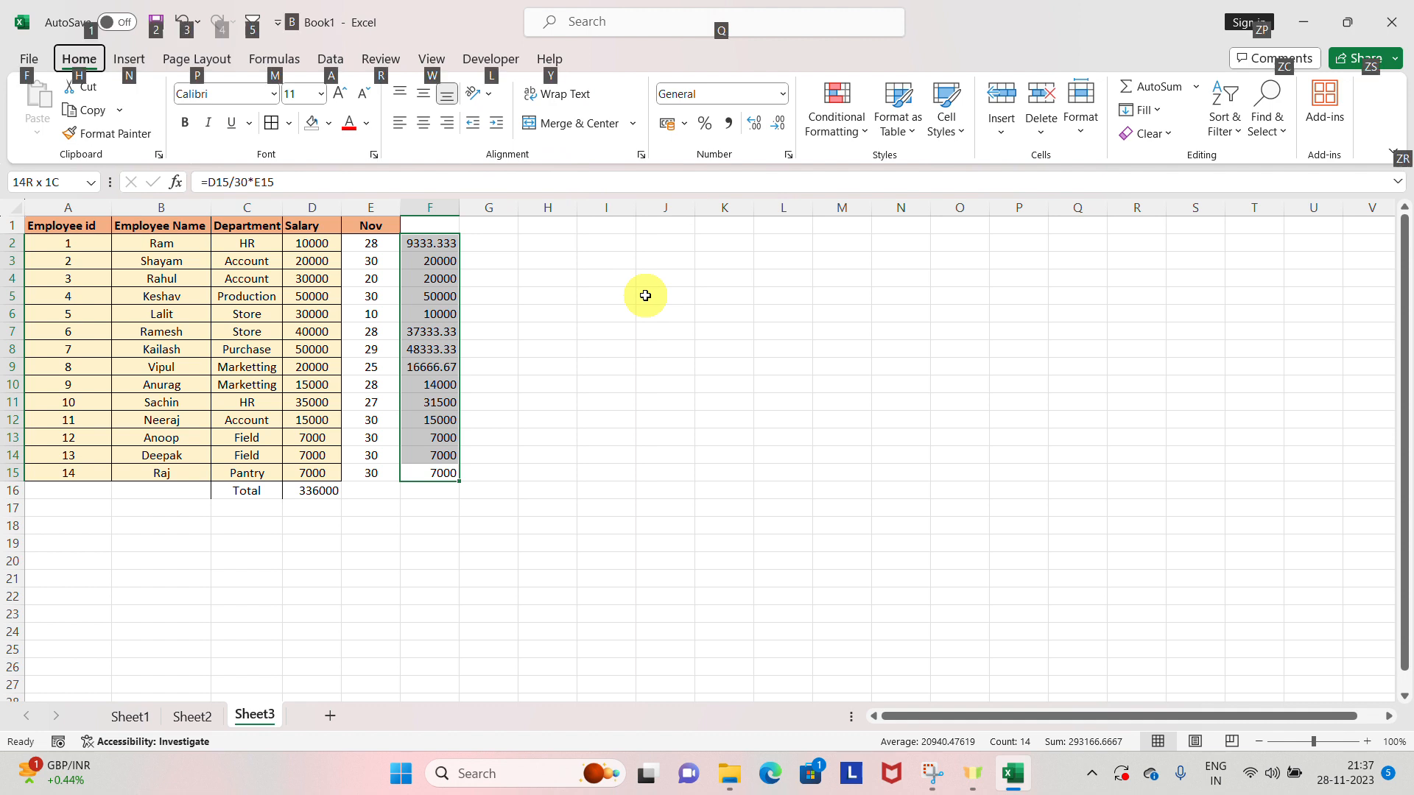
key(h)
key(0)
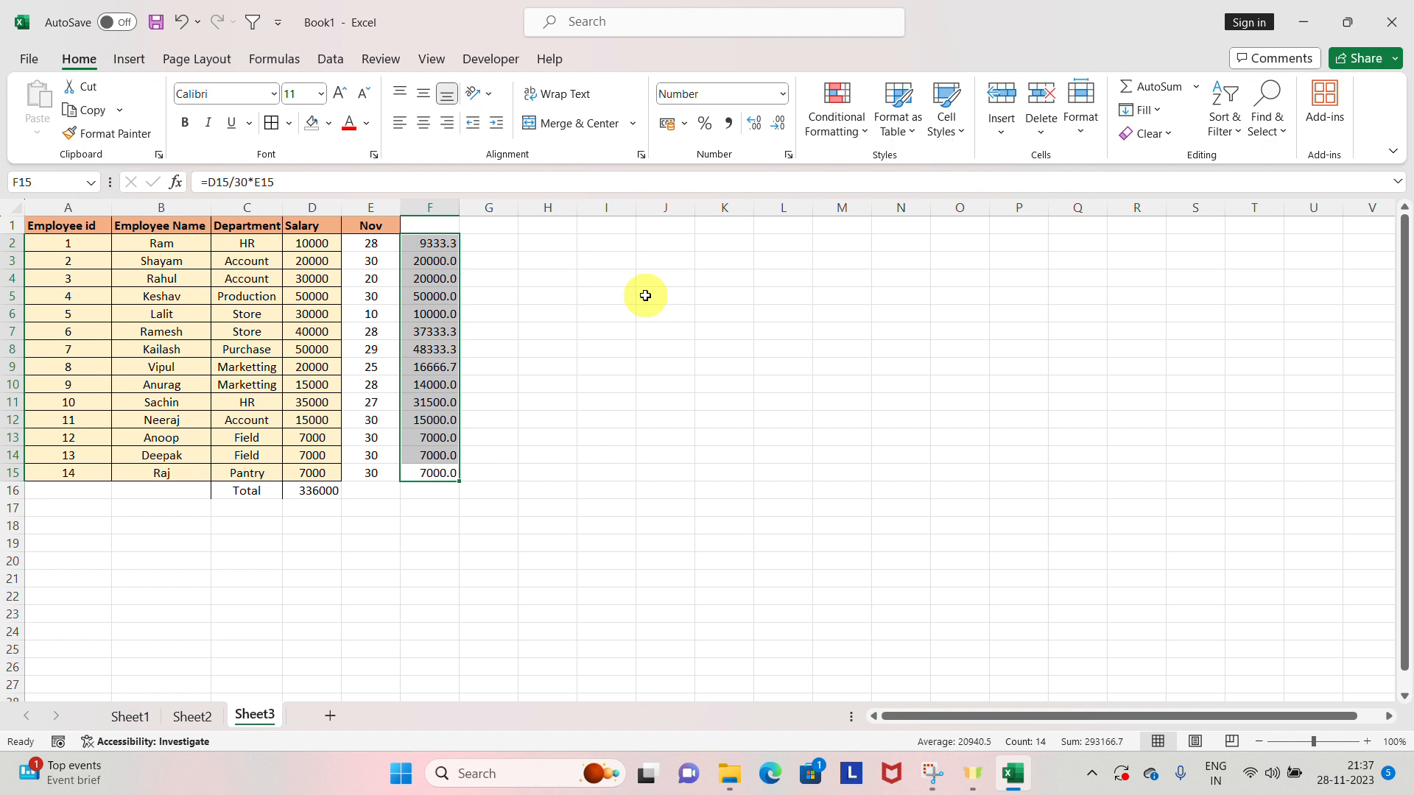
key(alt)
key(h)
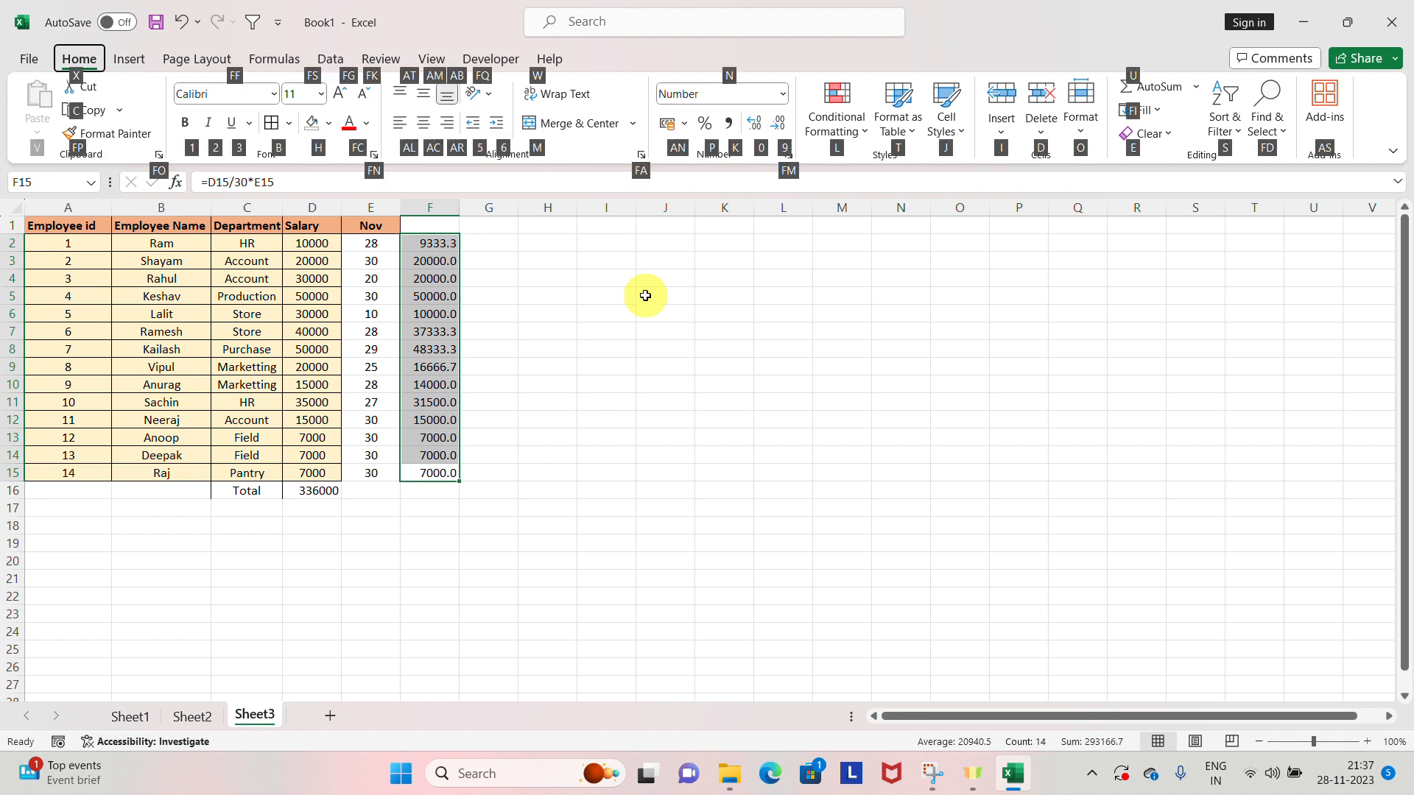
key(9)
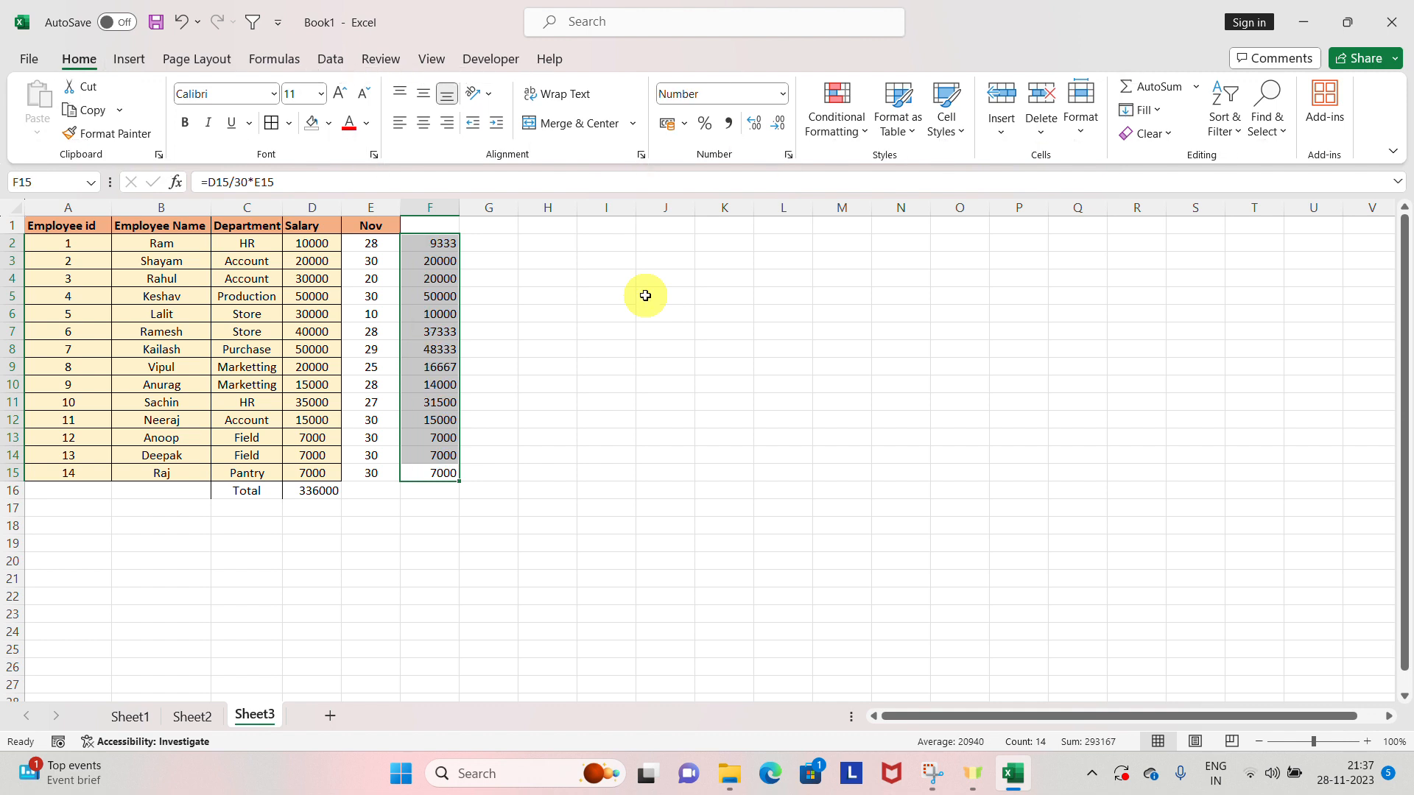
Increase the pay values in F2:F15 to three decimal places and reduce them back to none
key(alt)
key(h)
key(0)
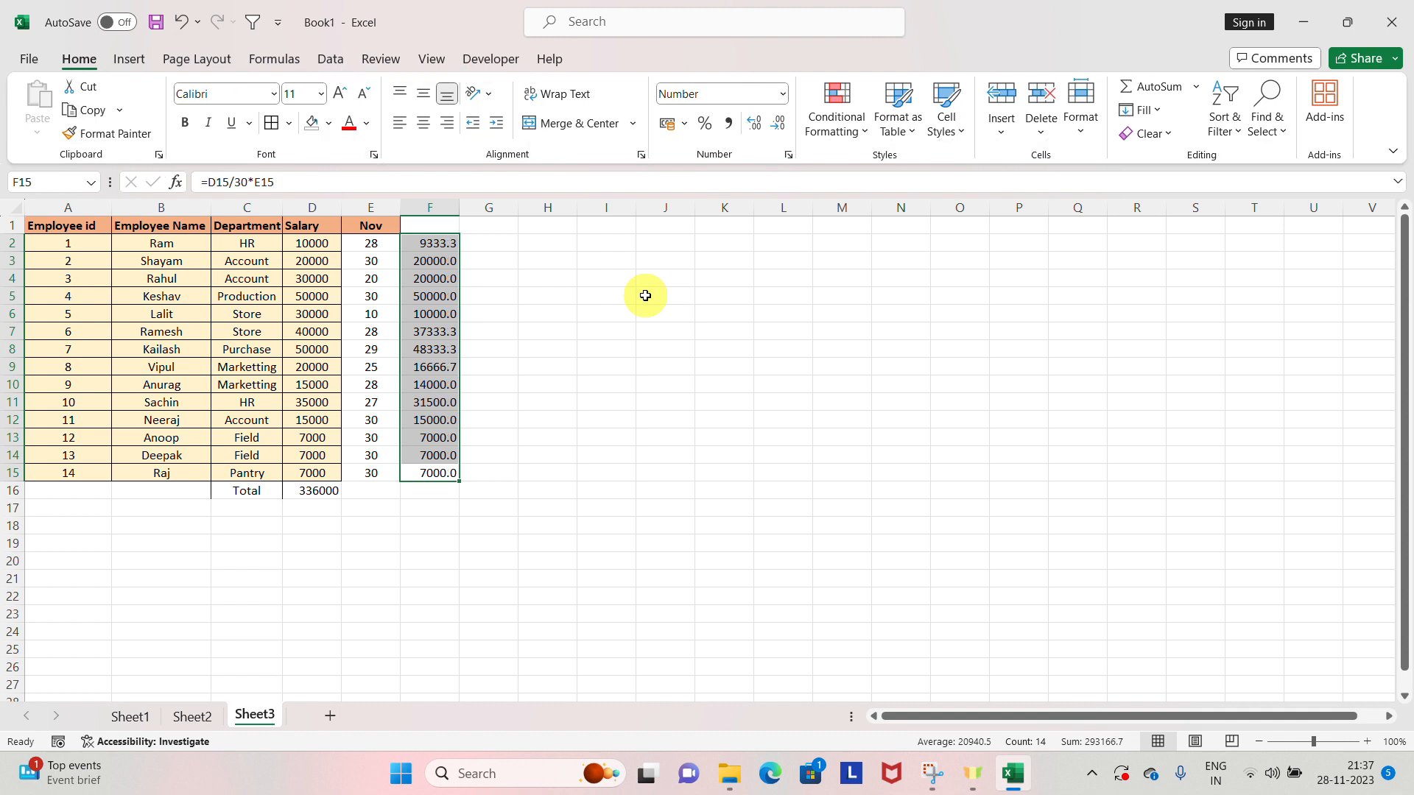
key(alt)
key(alt)
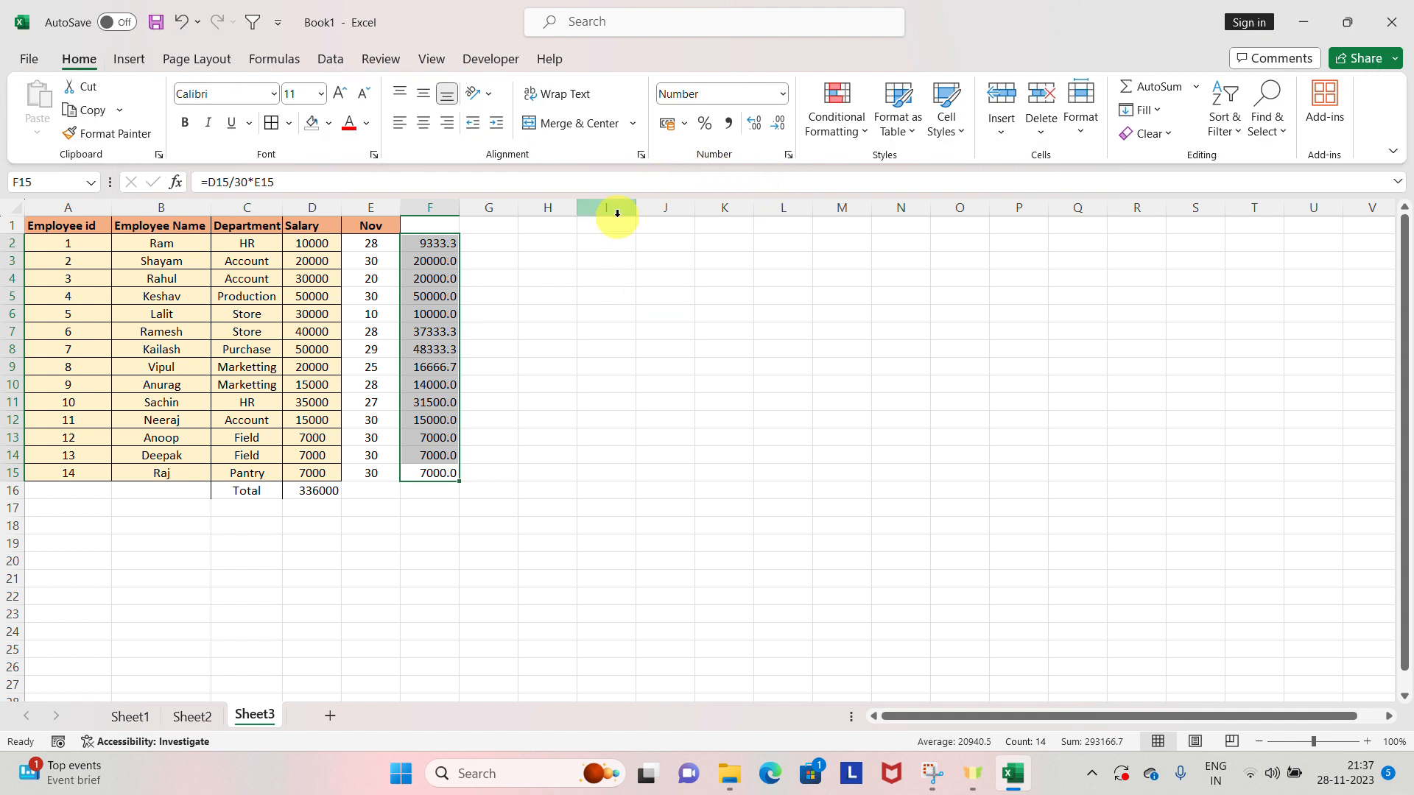
click(758, 126)
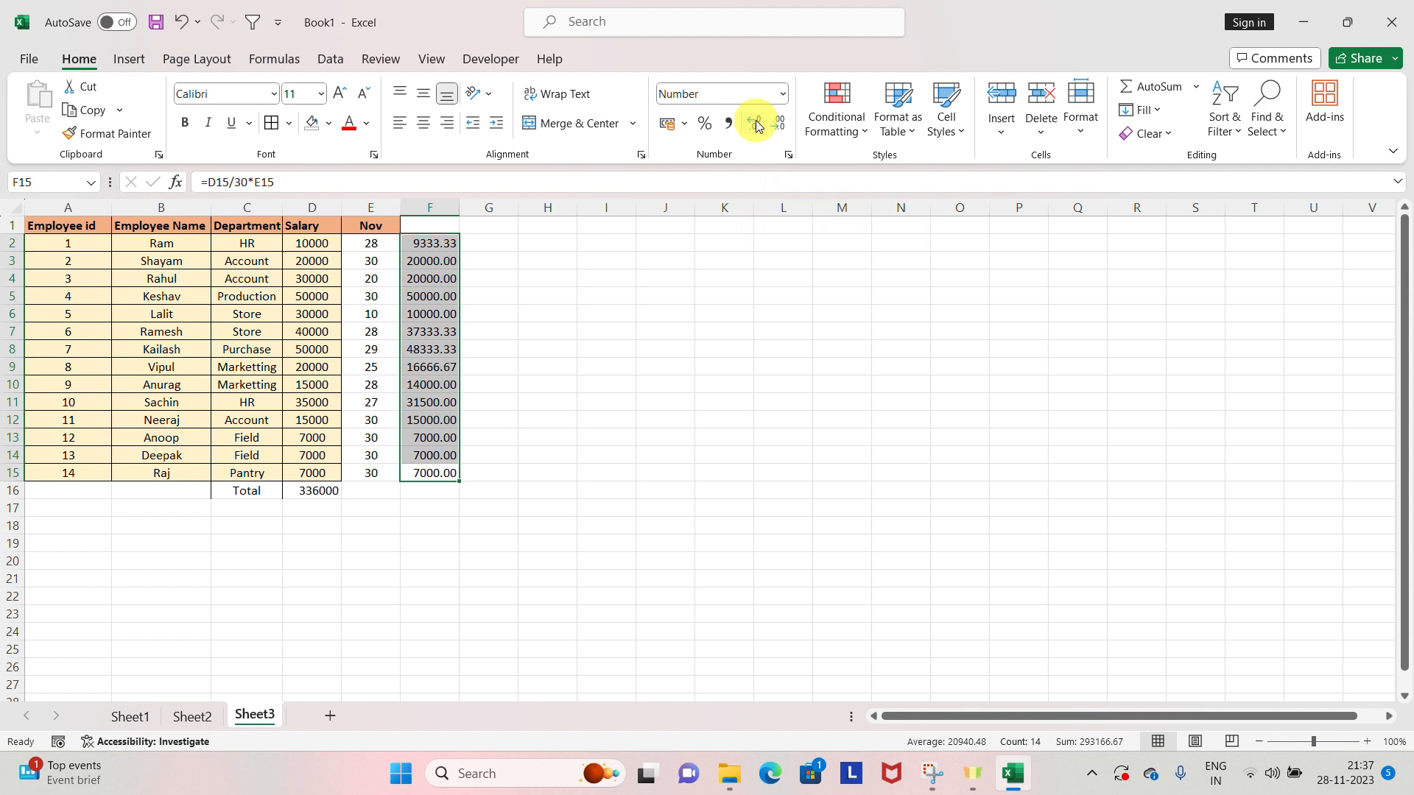
click(757, 127)
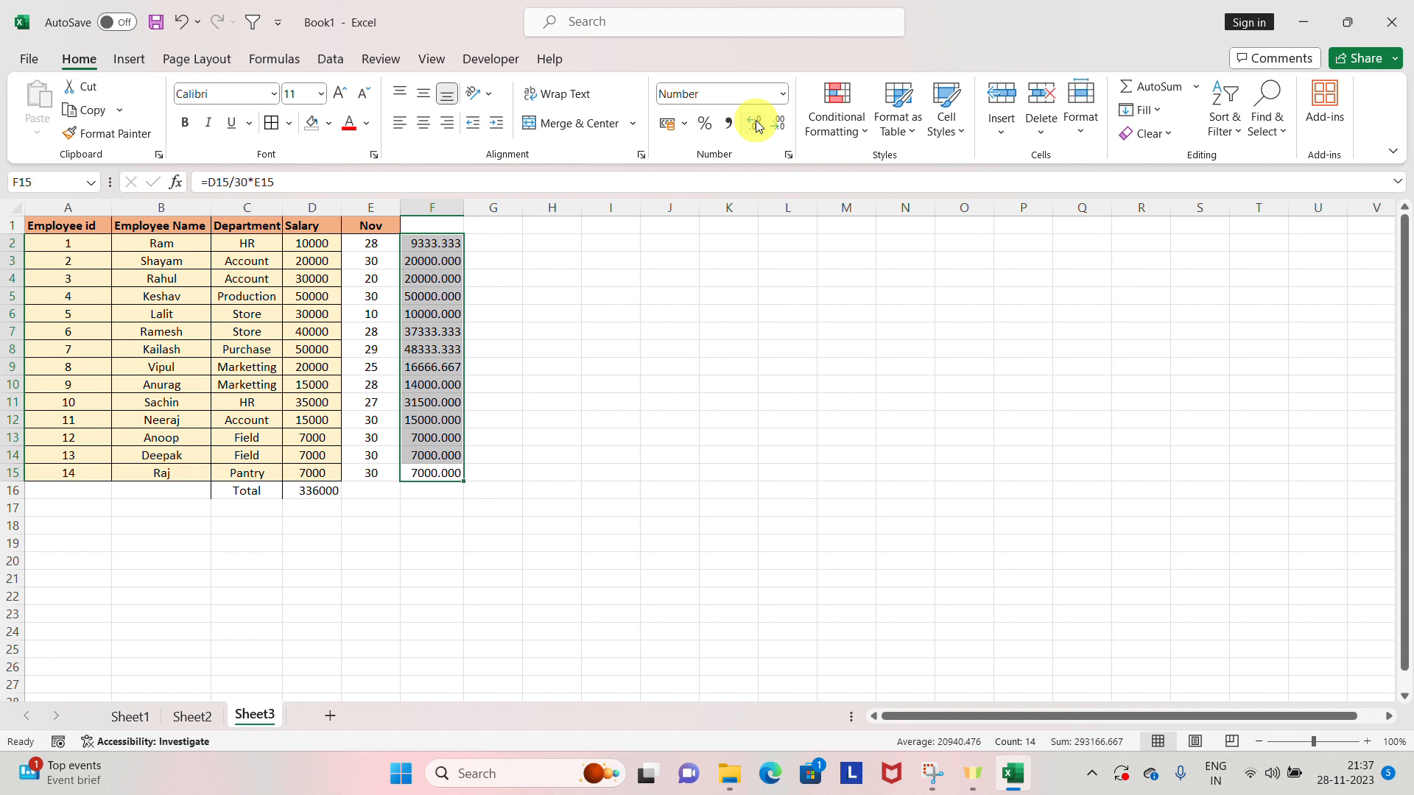
click(783, 126)
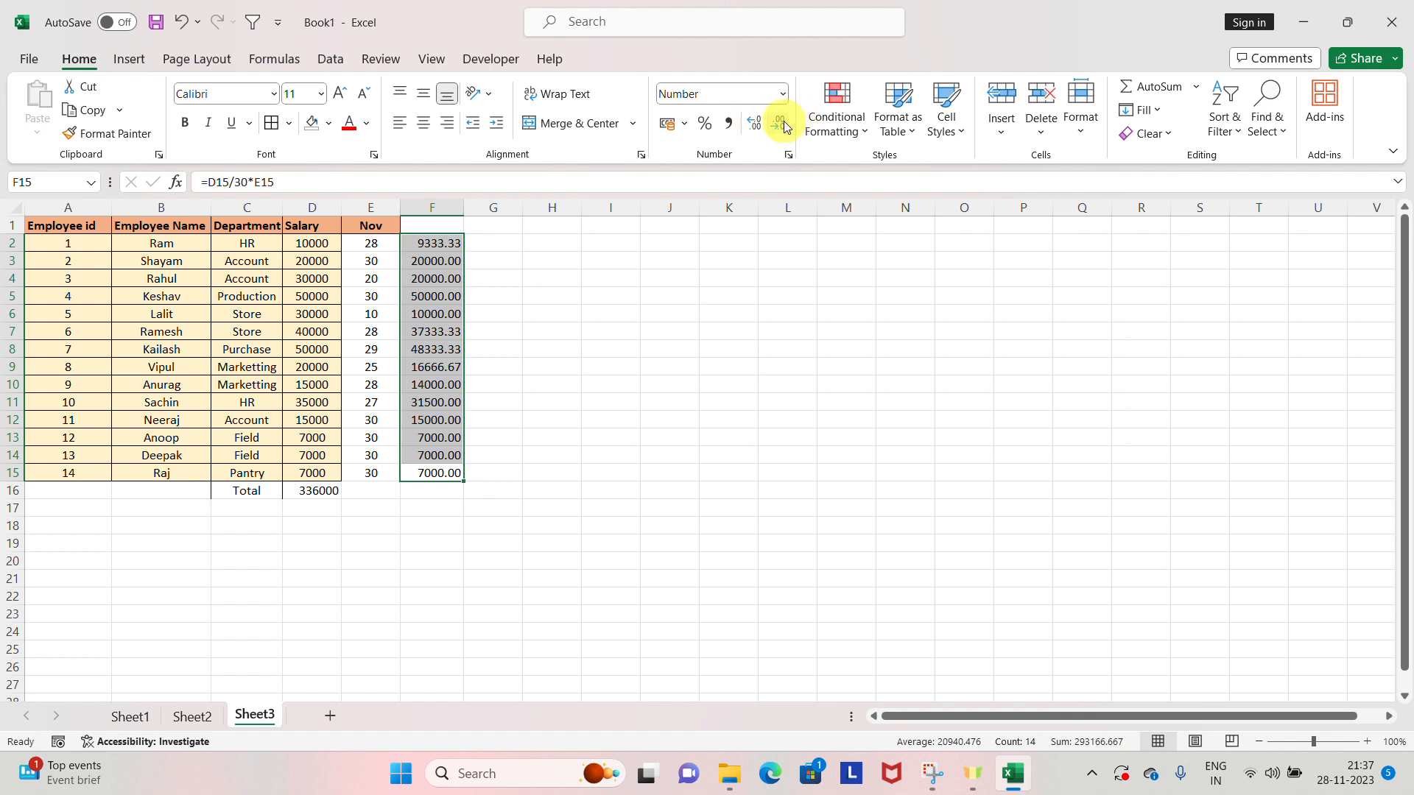
click(783, 125)
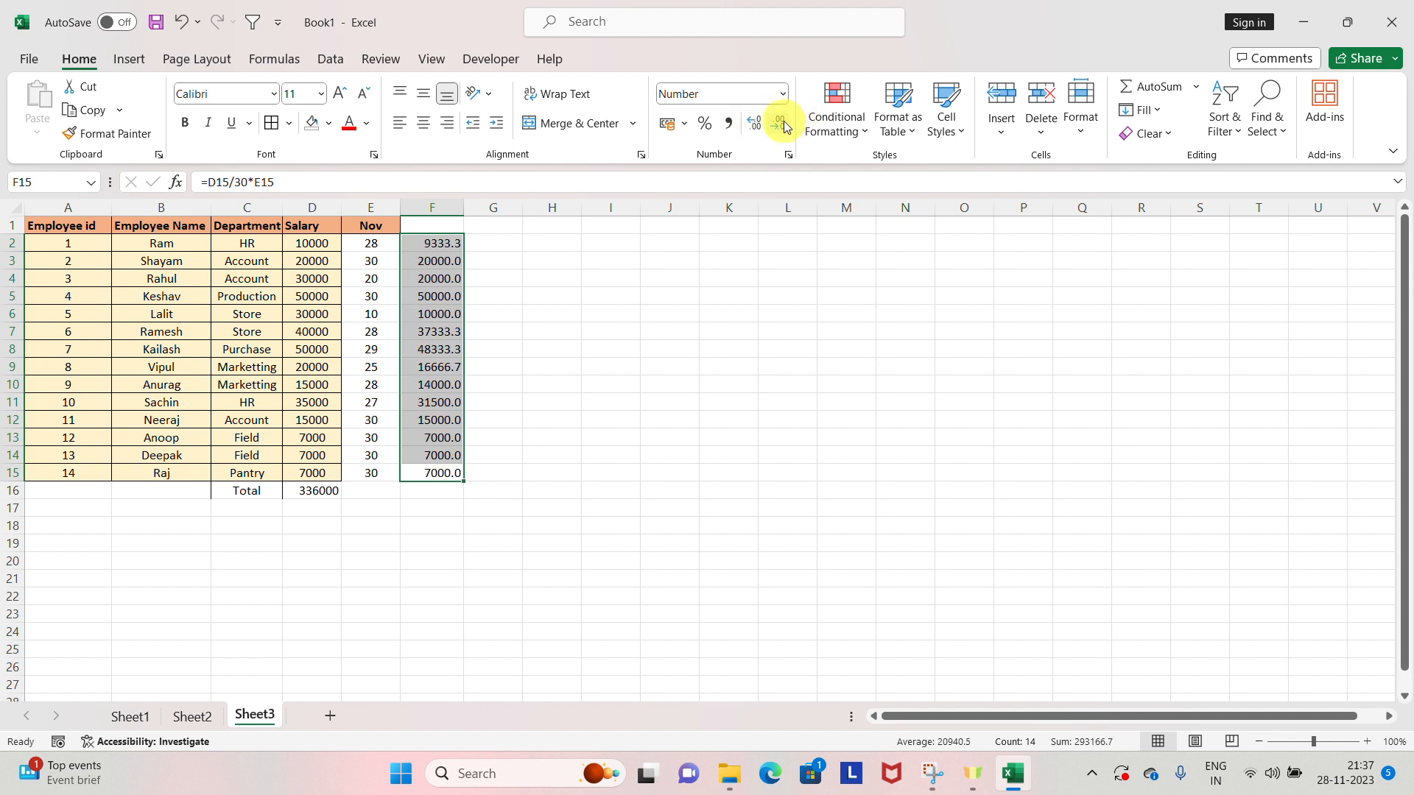
click(783, 125)
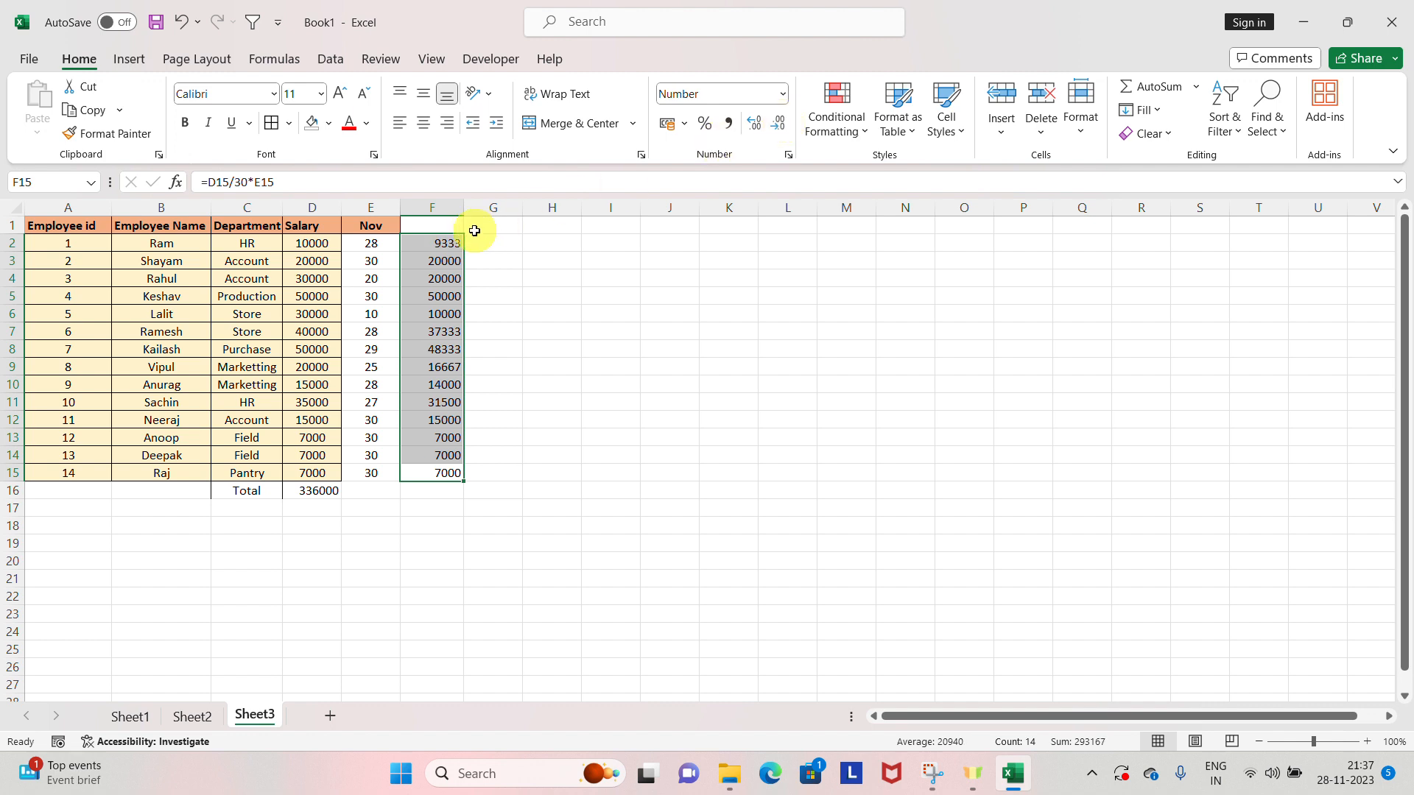
Center the pay values in F2:F15 horizontally
drag(456, 242, 457, 238)
key(alt+h)
key(a)
key(c)
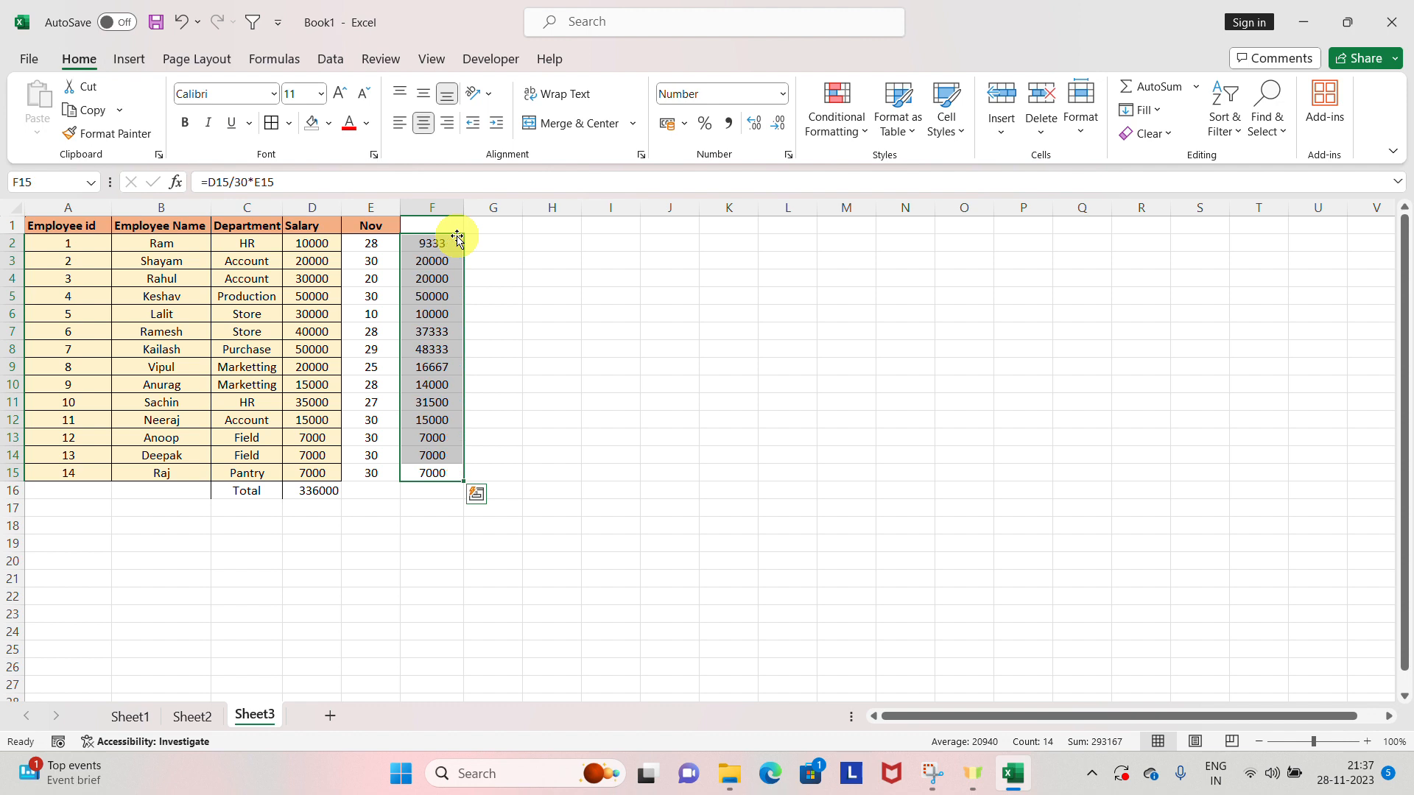
key(ctrl+Up)
key(shift+Up)
key(shift+Left)
key(shift+Left)
key(shift+Left)
key(shift+Left)
key(shift+Left)
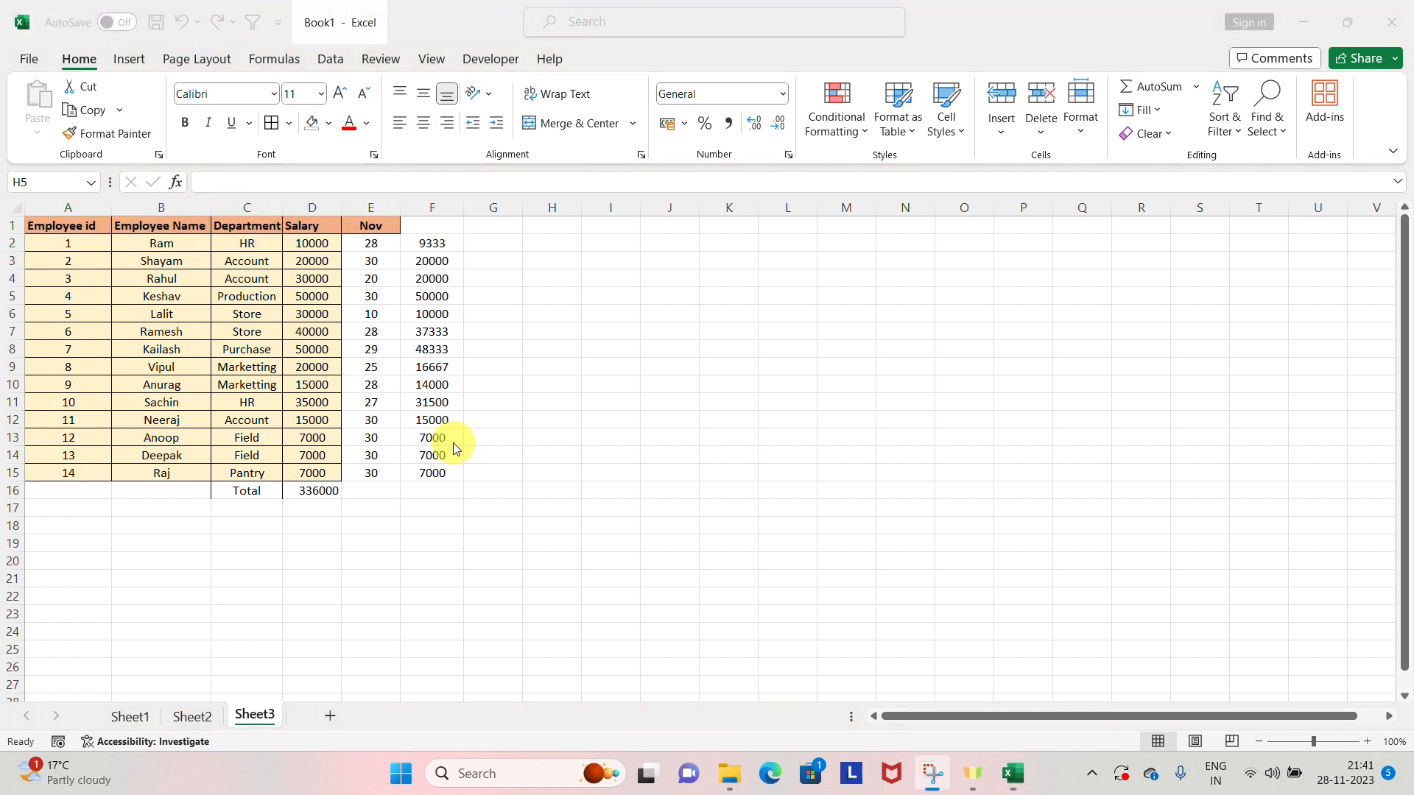
Enter the formula =IF(E2>=25,"warning","Good") in G2 to rate the first employee's Nov days
click(491, 242)
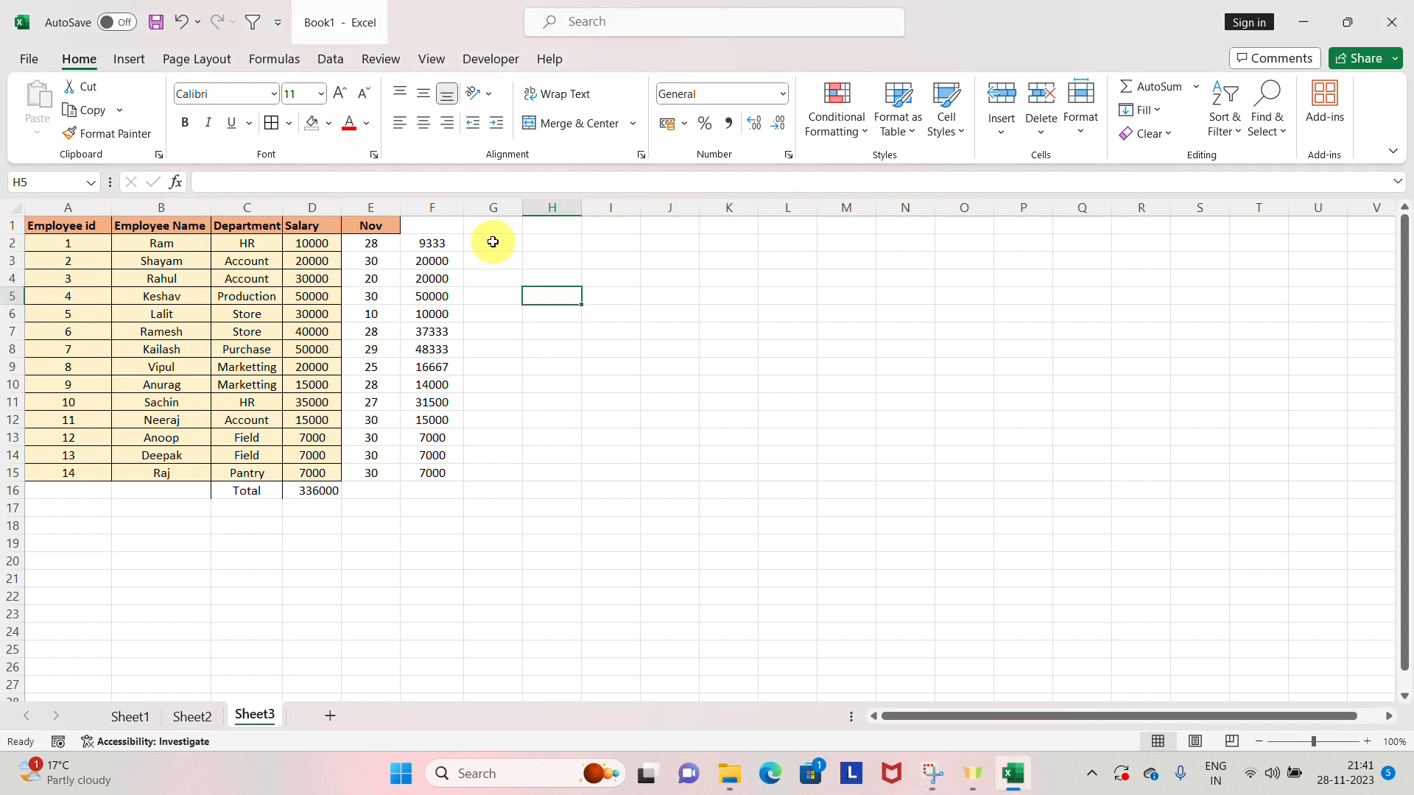
click(493, 242)
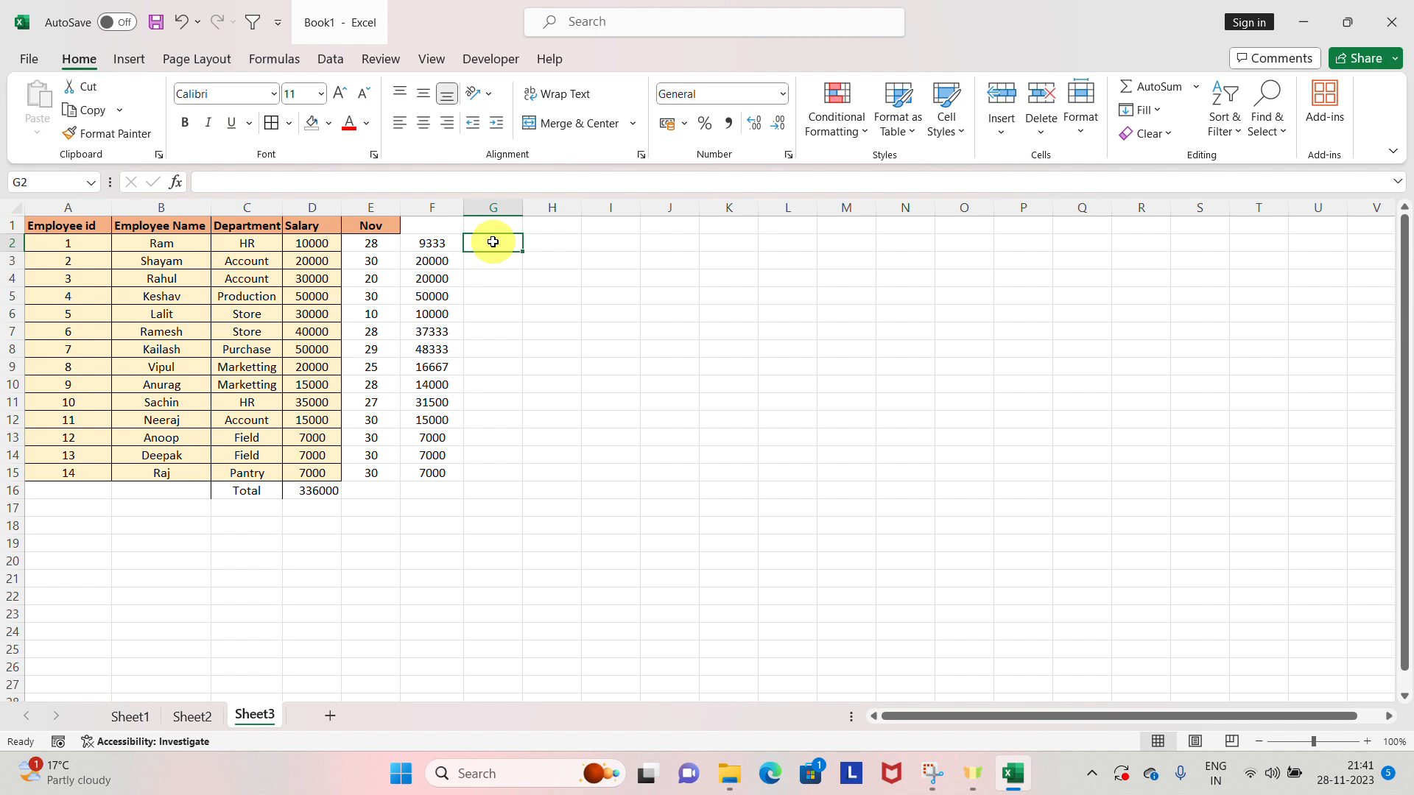
text(=)
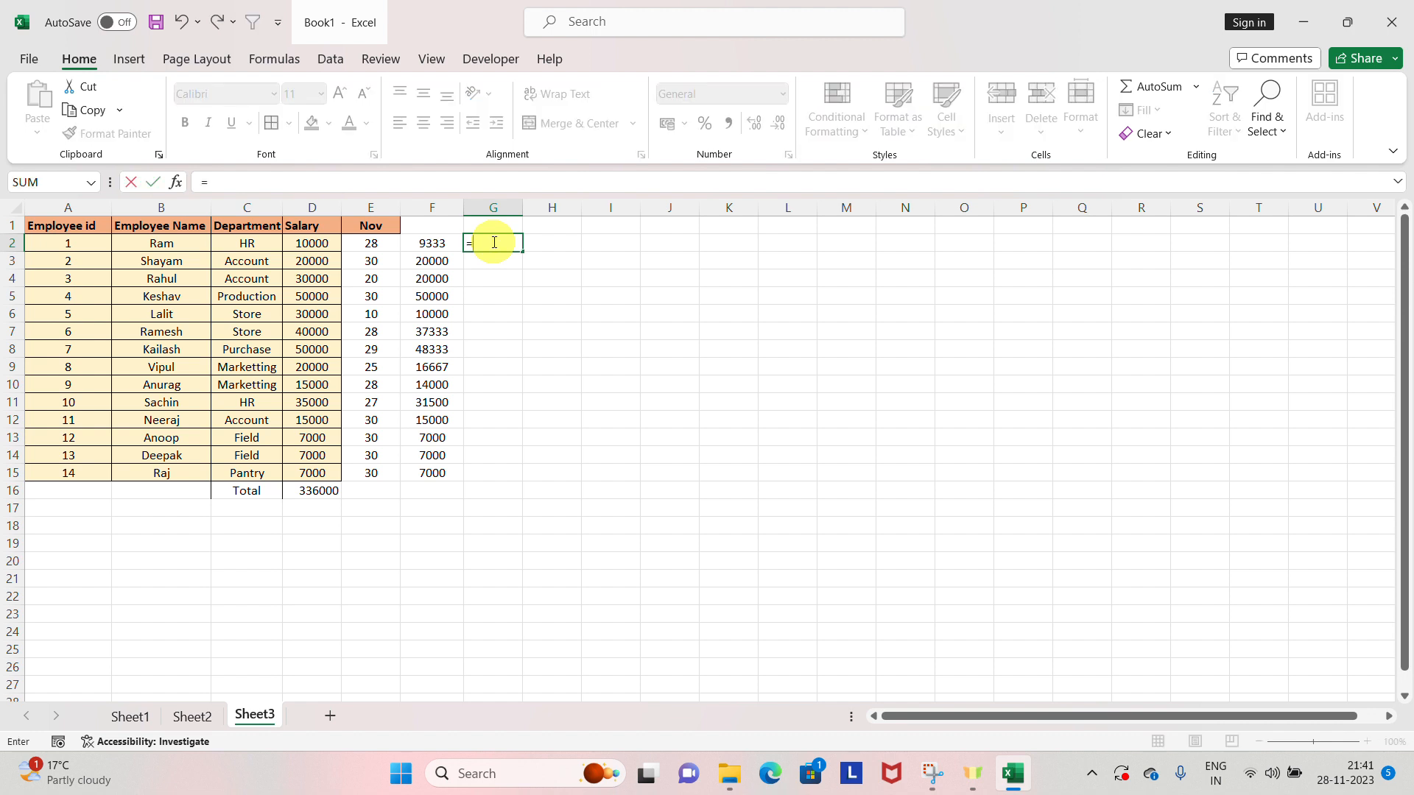
text(if)
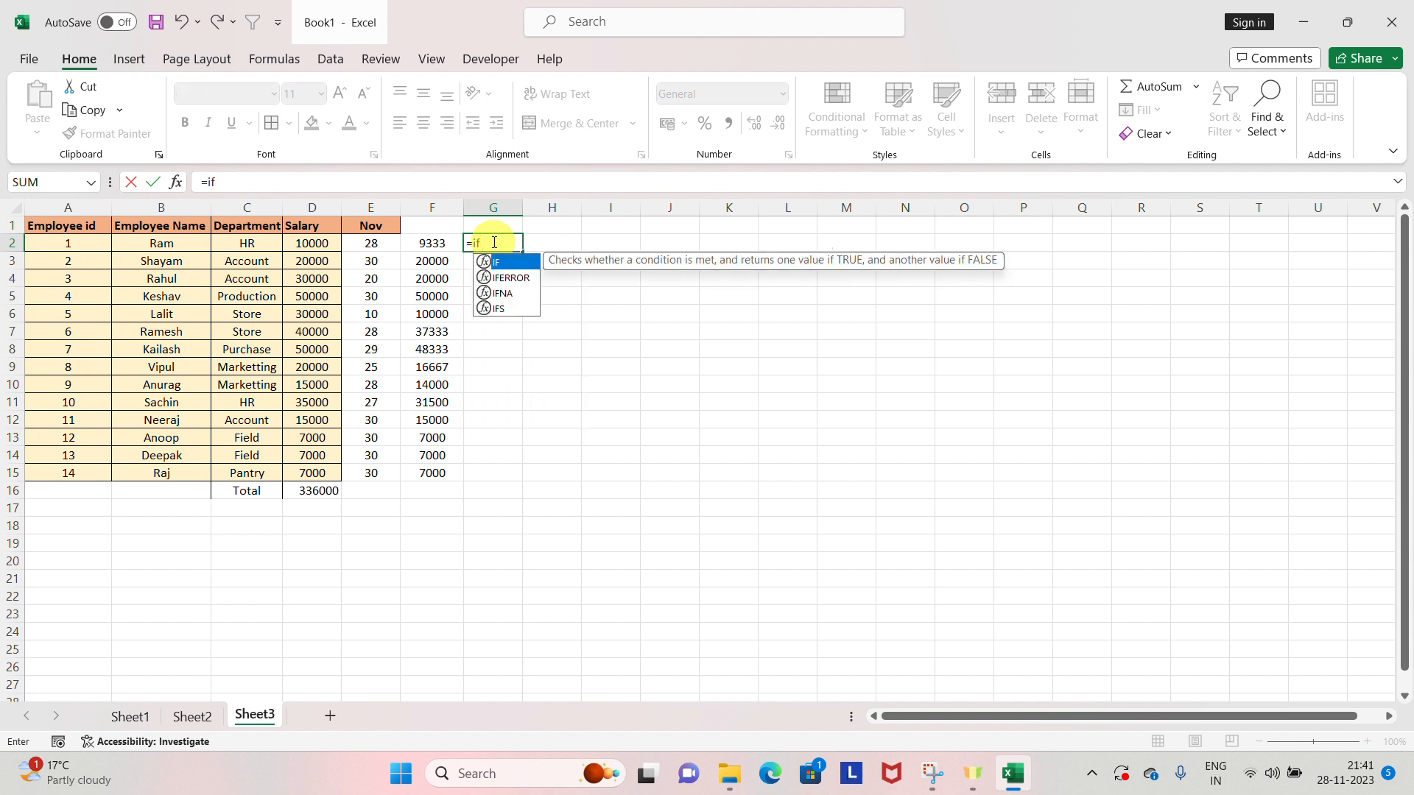
key(Tab)
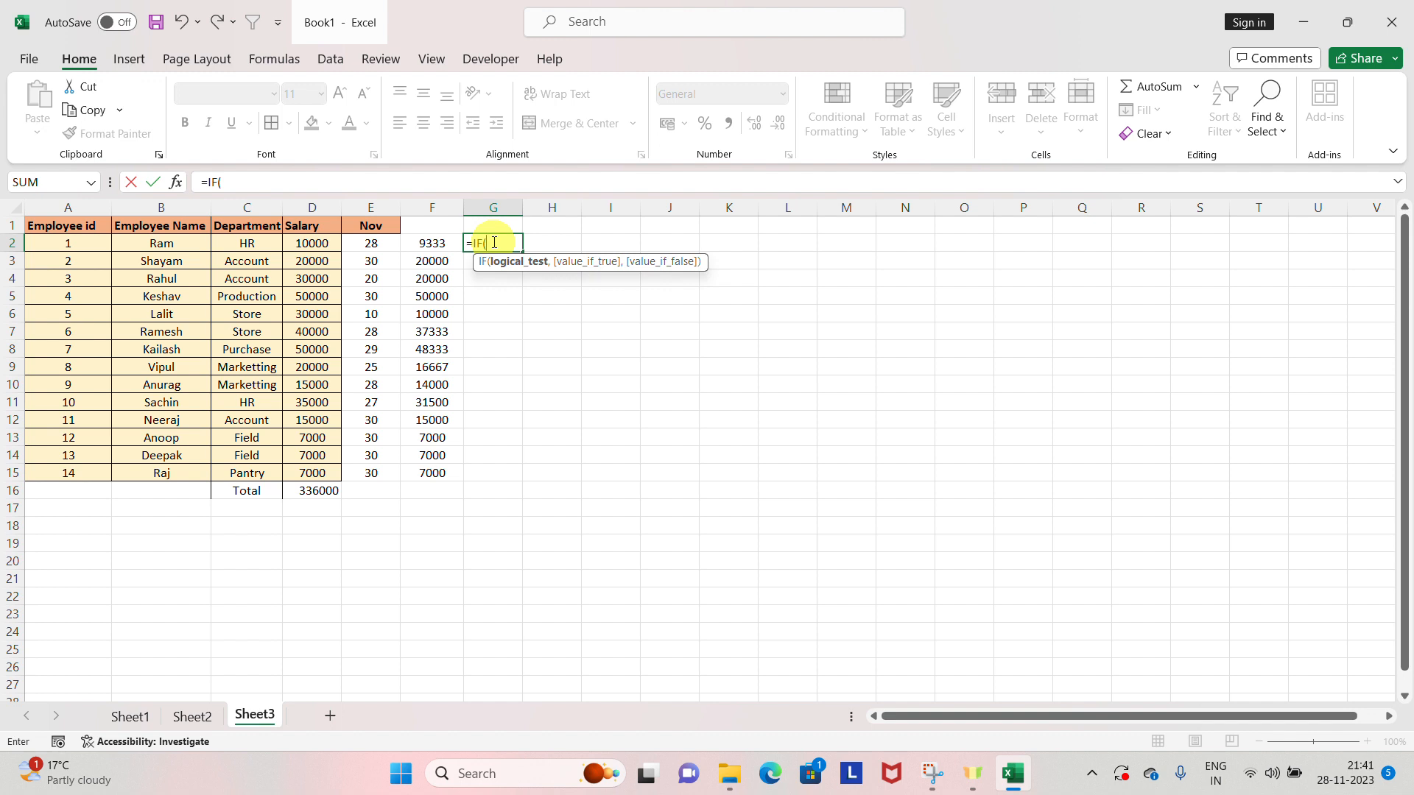
click(381, 243)
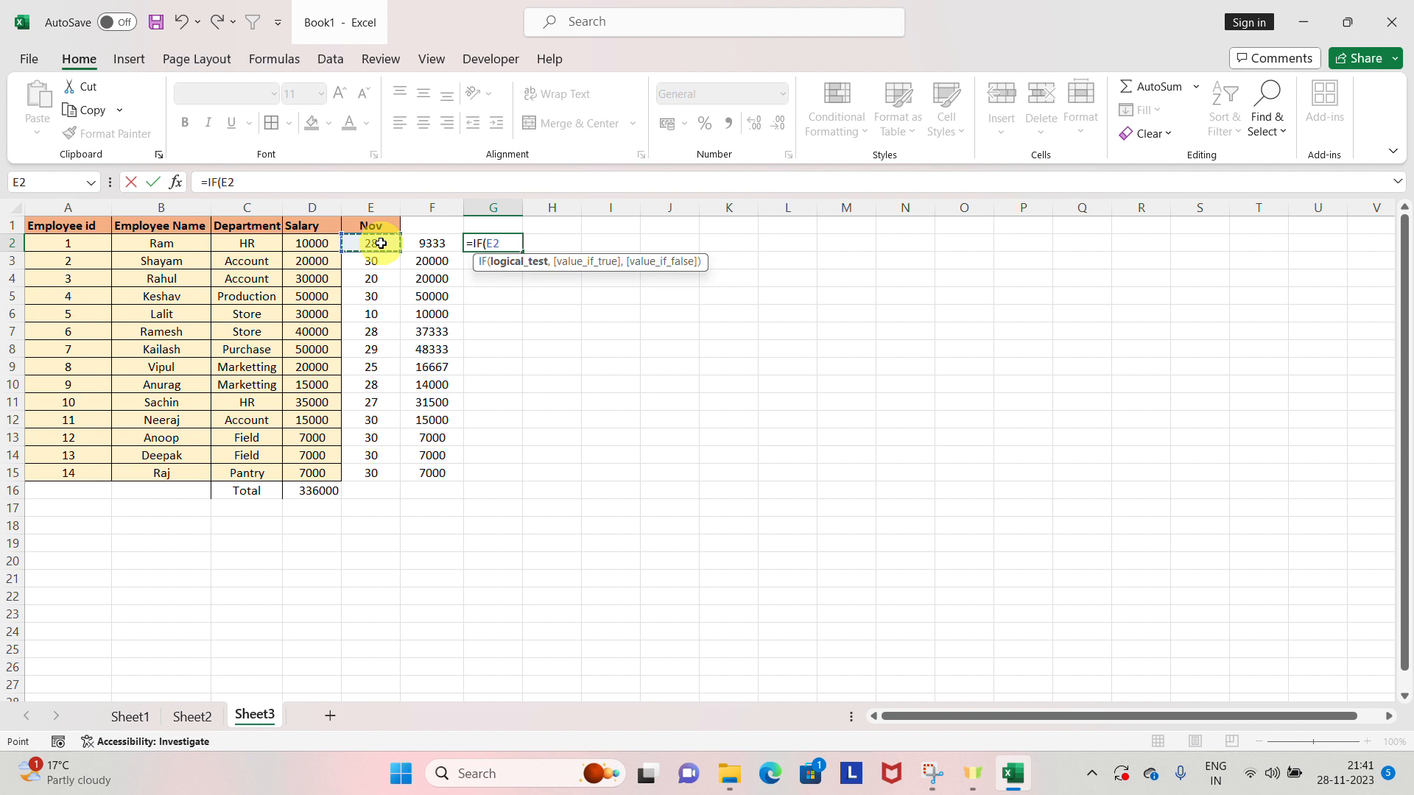
text(>=25,)
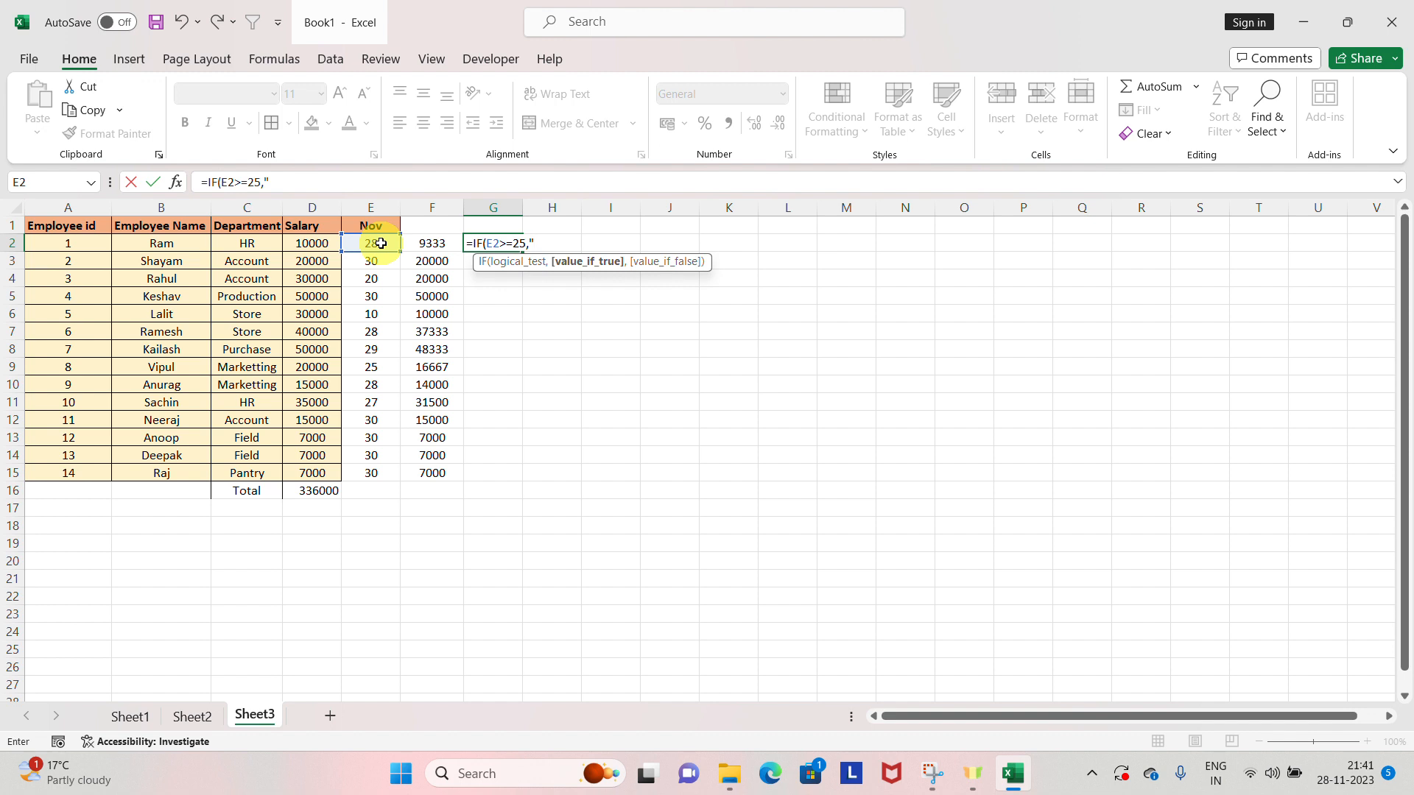
text(warning",)
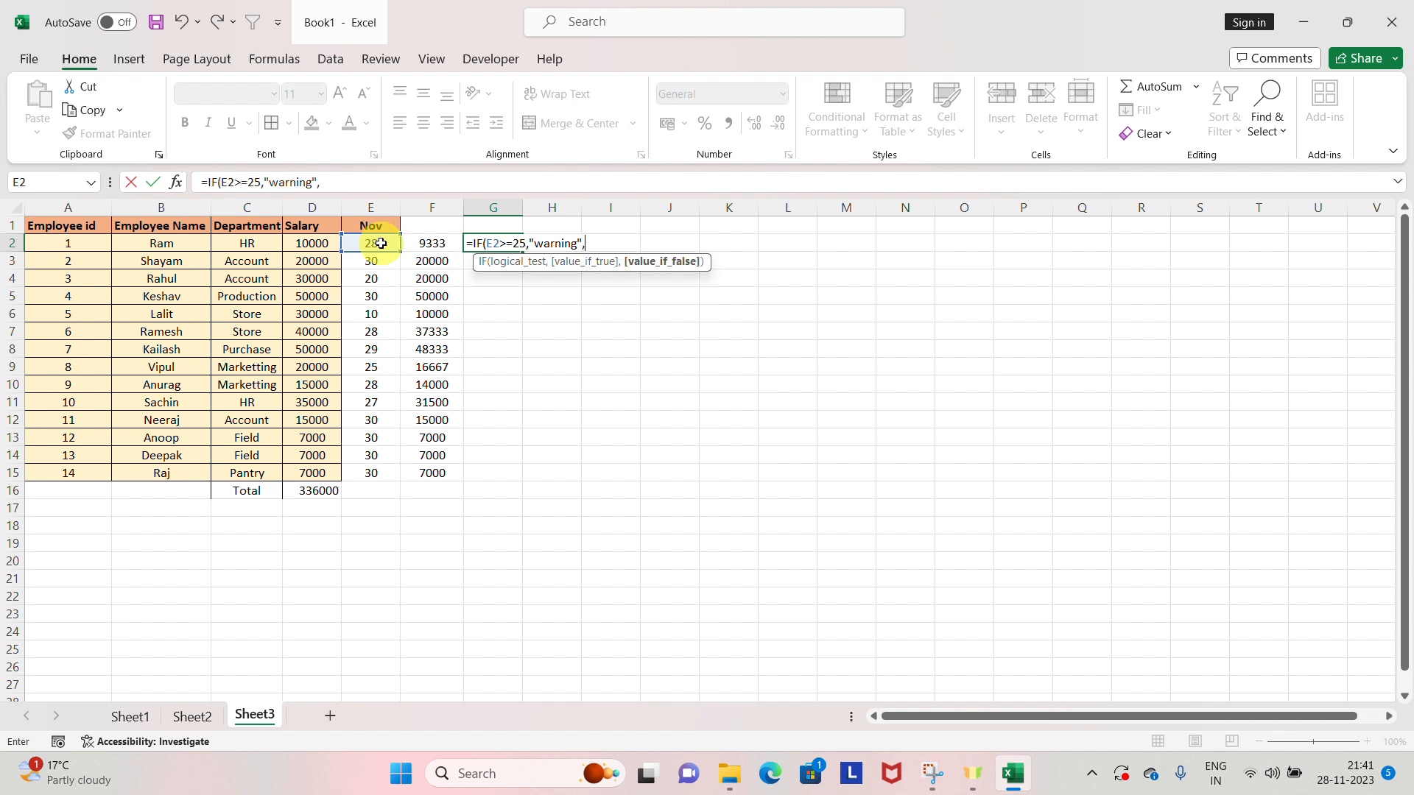
text("Good"))
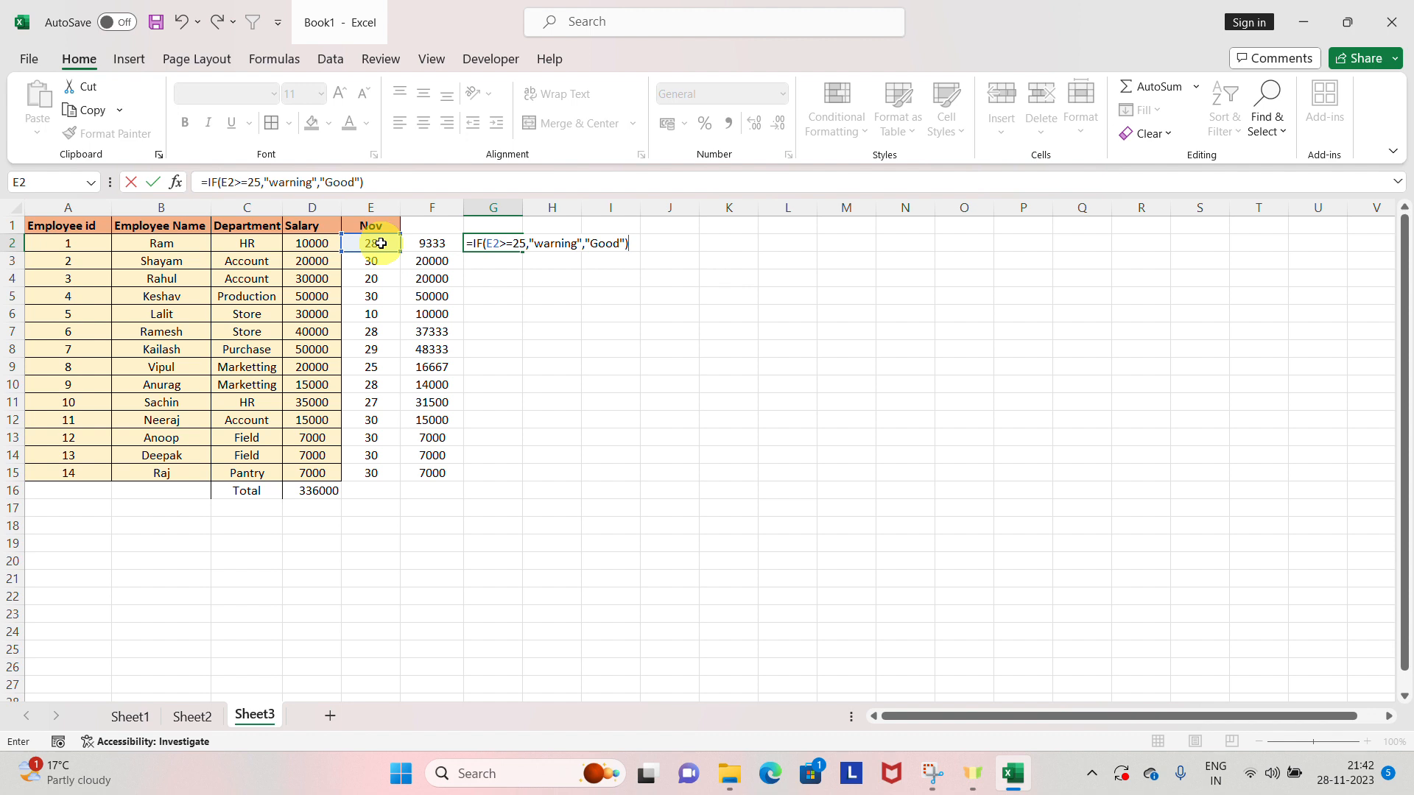
key(Return)
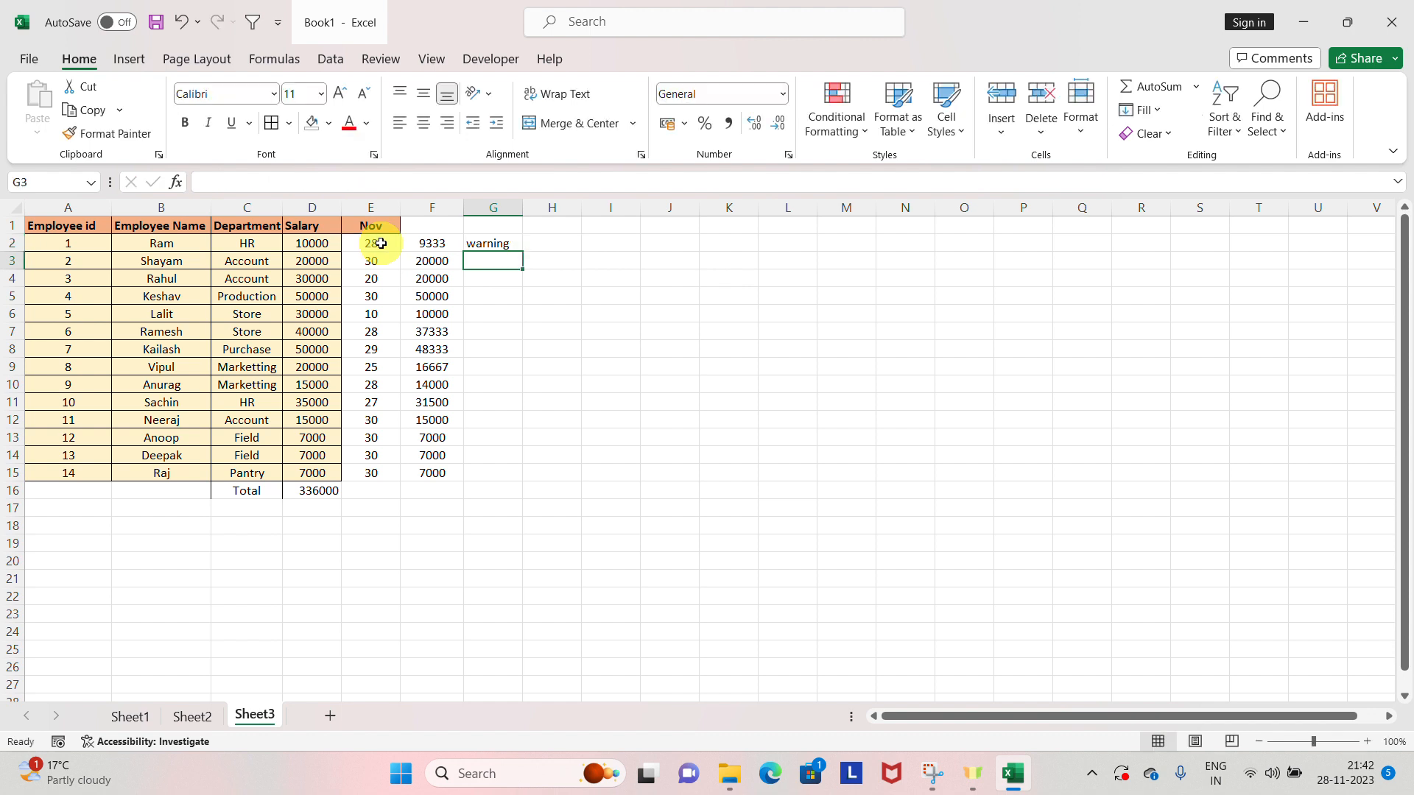
Fill the IF formula from G2 down through G15 for the remaining employees
key(Left)
key(Up)
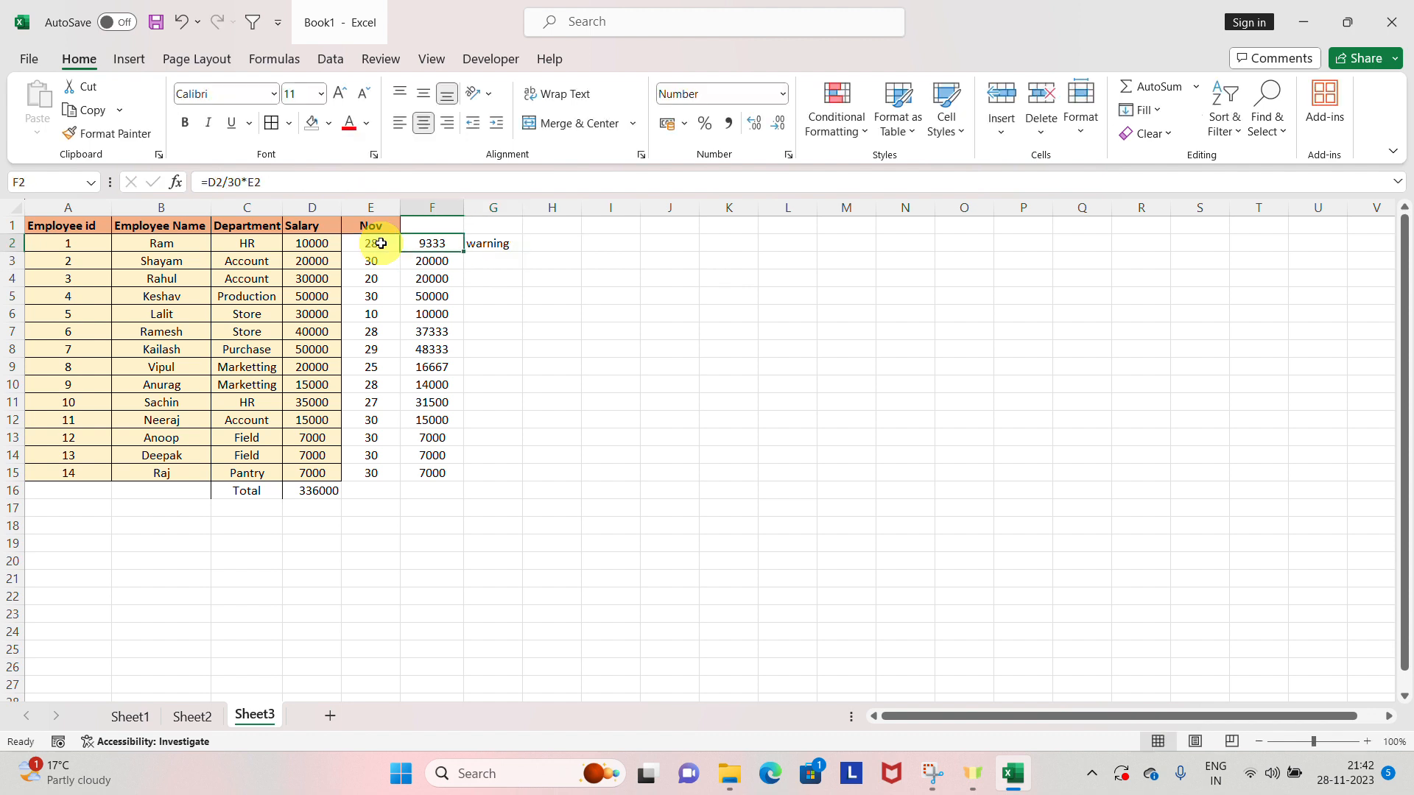
key(ctrl+Down)
key(Right)
key(ctrl+shift+Up)
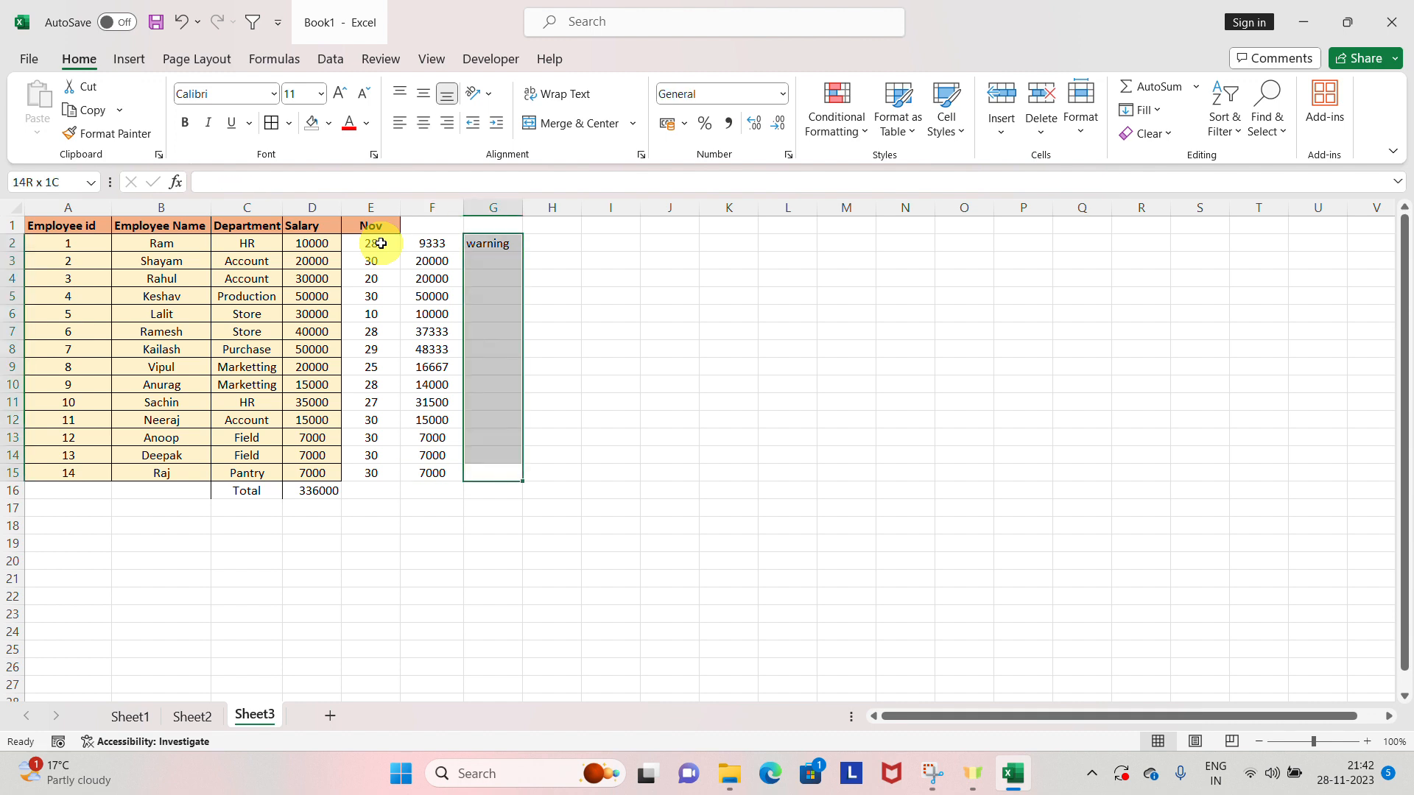
key(ctrl+d)
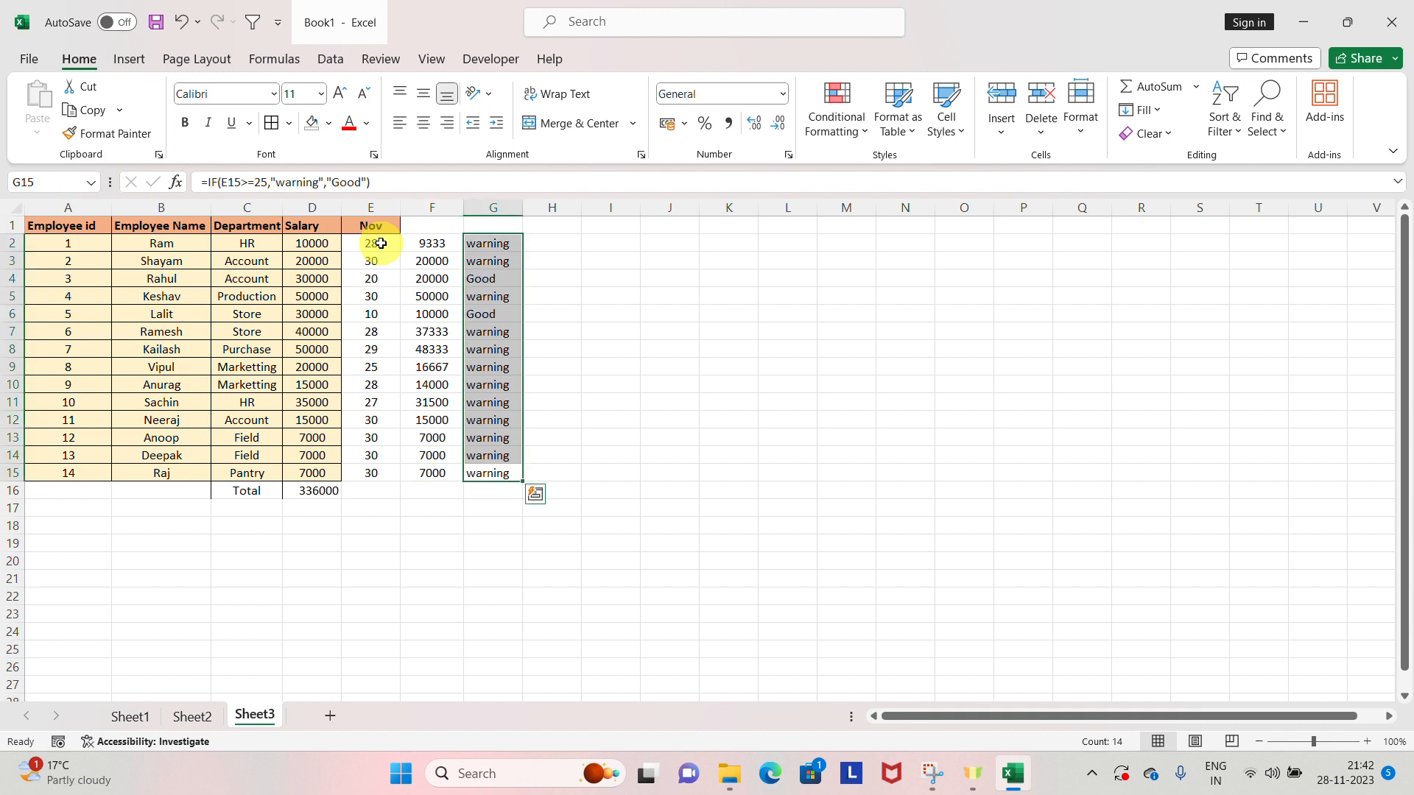
Change the comparison in G2's formula so it reads =IF(E2<=25,"warning","Good")
key(Up)
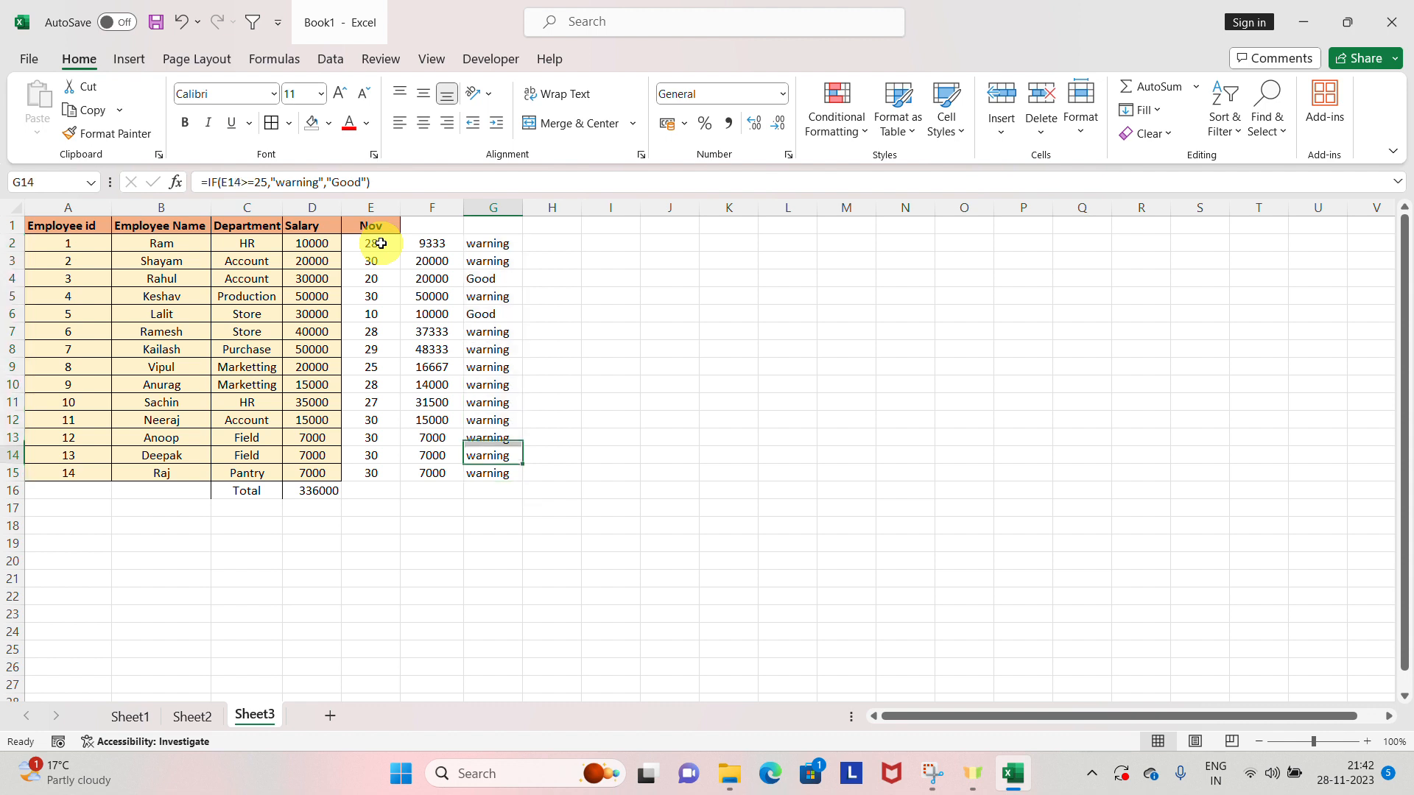
key(ctrl+Up)
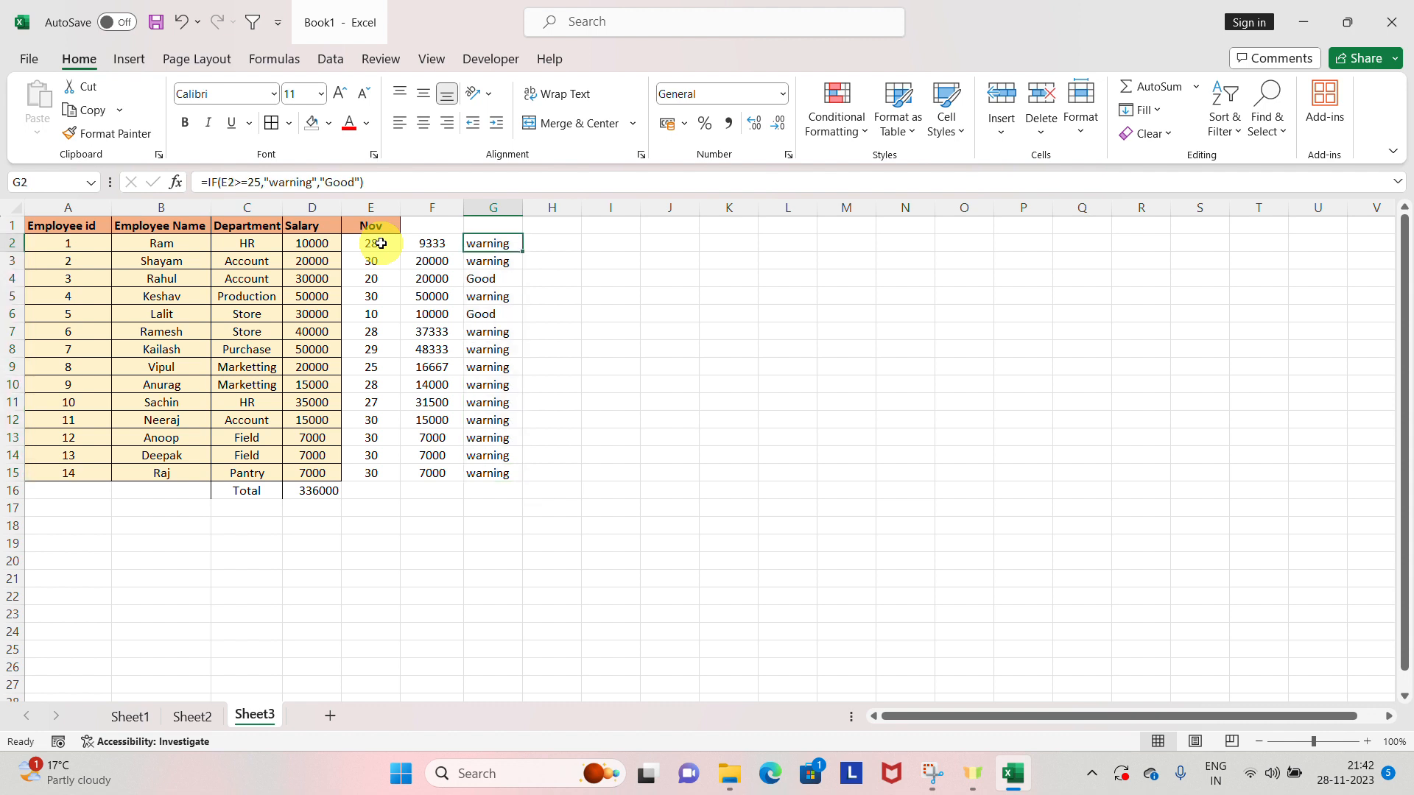
key(F2)
key(Left)
key(Left)
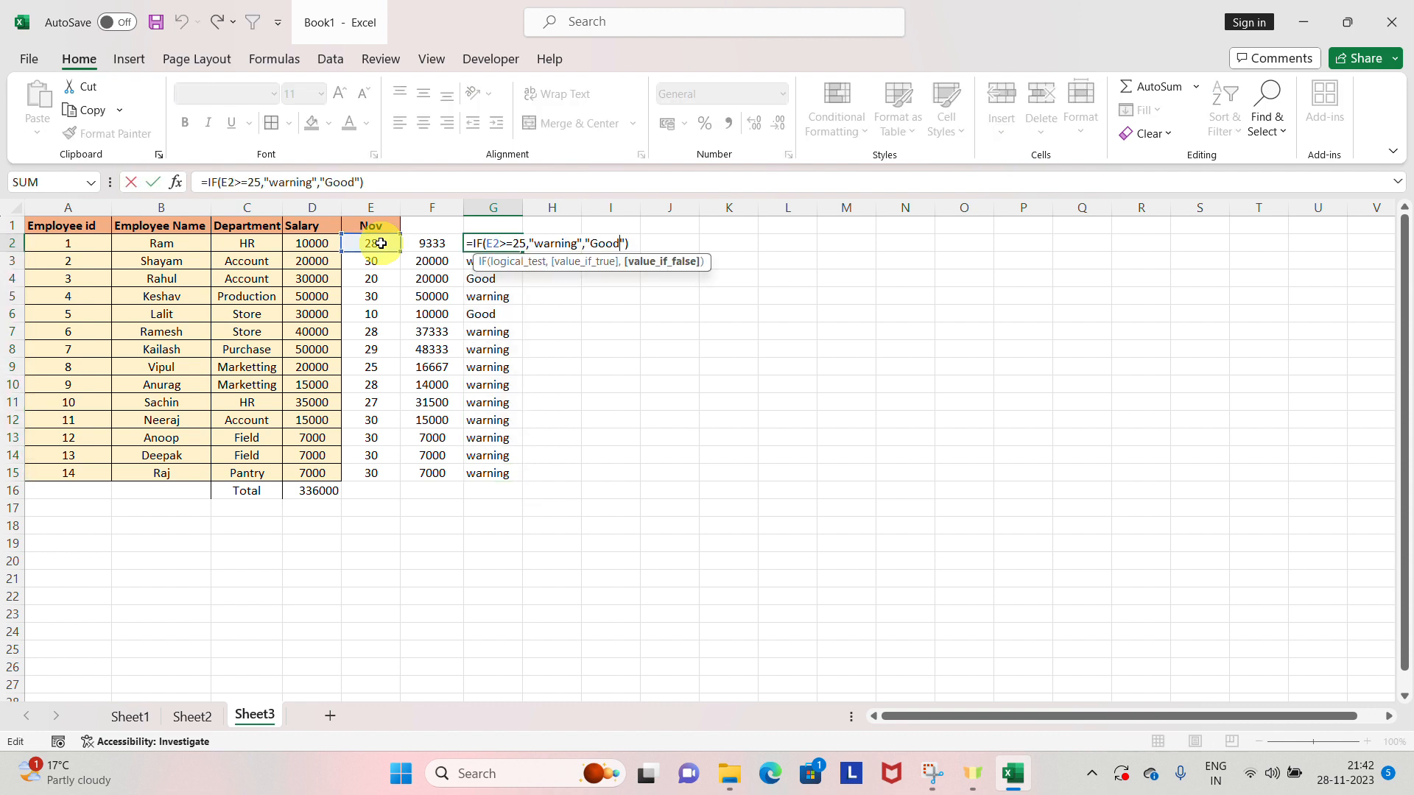
key(Left)
key(Left)
key(Left)
key(Left)
key(Left)
key(Left)
key(Left)
key(Left)
key(Left)
key(Left)
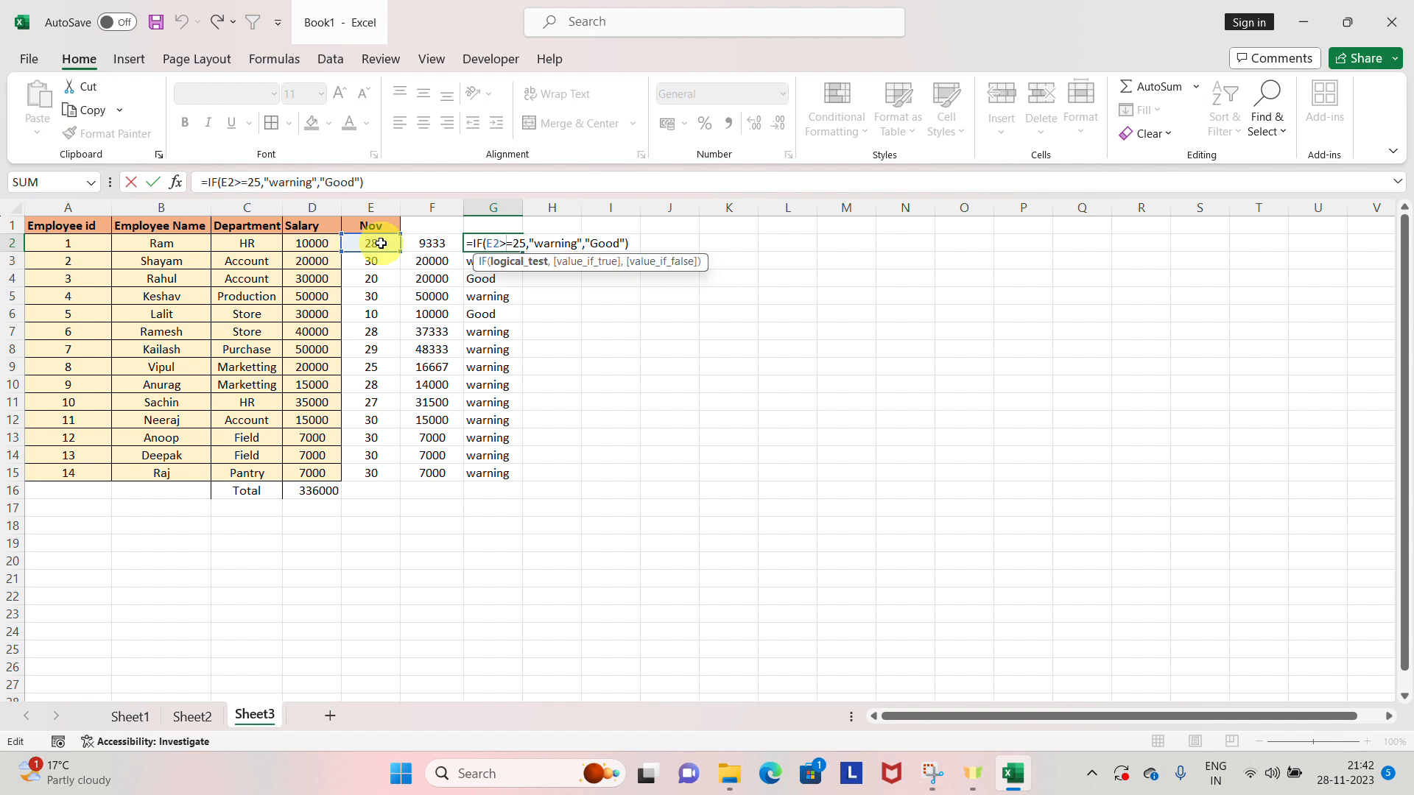
key(shift+Left)
text(<)
key(Return)
Fill the corrected IF formula from G2 down through G15
key(Up)
key(ctrl+shift+Down)
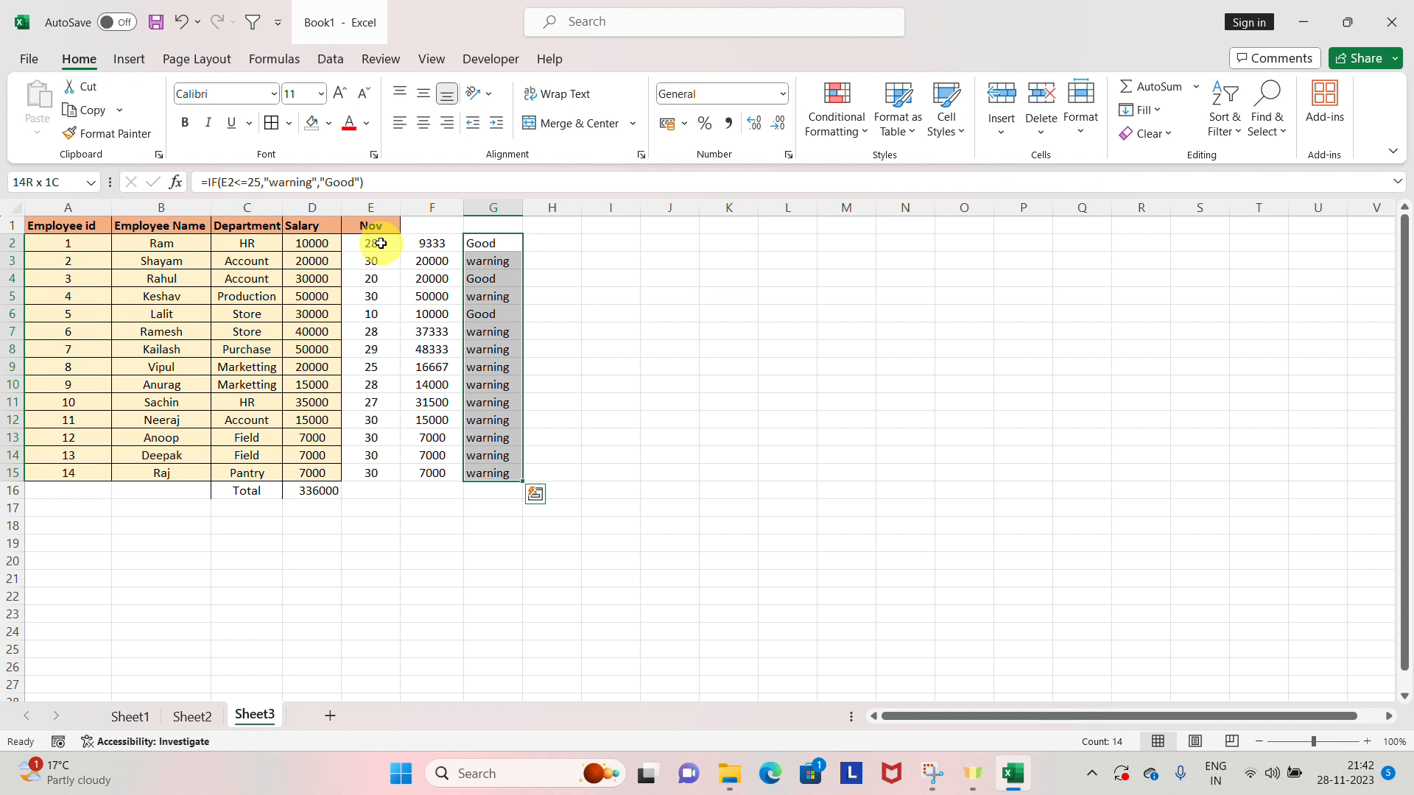
key(ctrl+d)
key(Up)
key(Down)
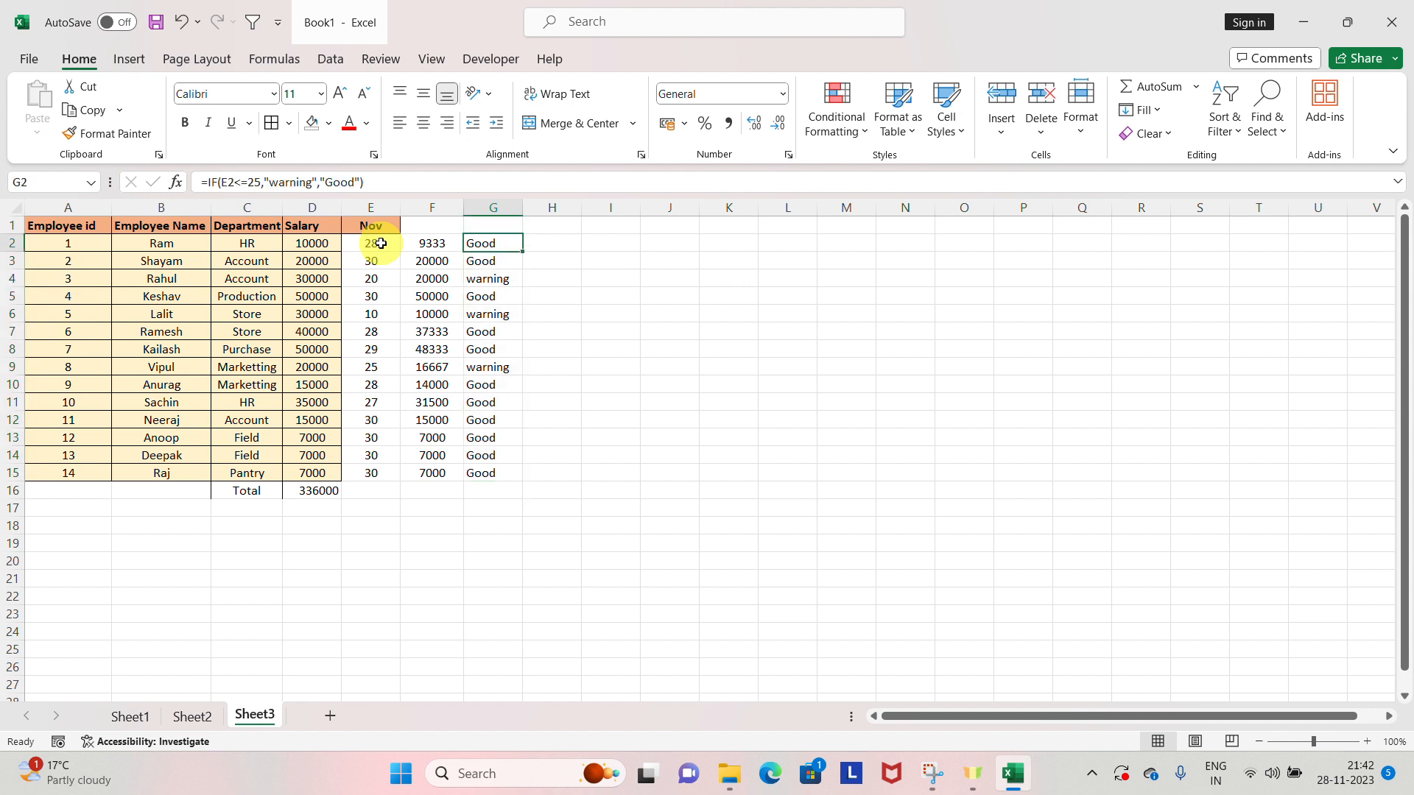
Review the IF results and their formulas in the first rows of column G, from G2 to G5
key(Down)
key(Down)
key(Up)
key(Up)
key(Down)
key(Up)
key(shift+Down)
key(shift+Down)
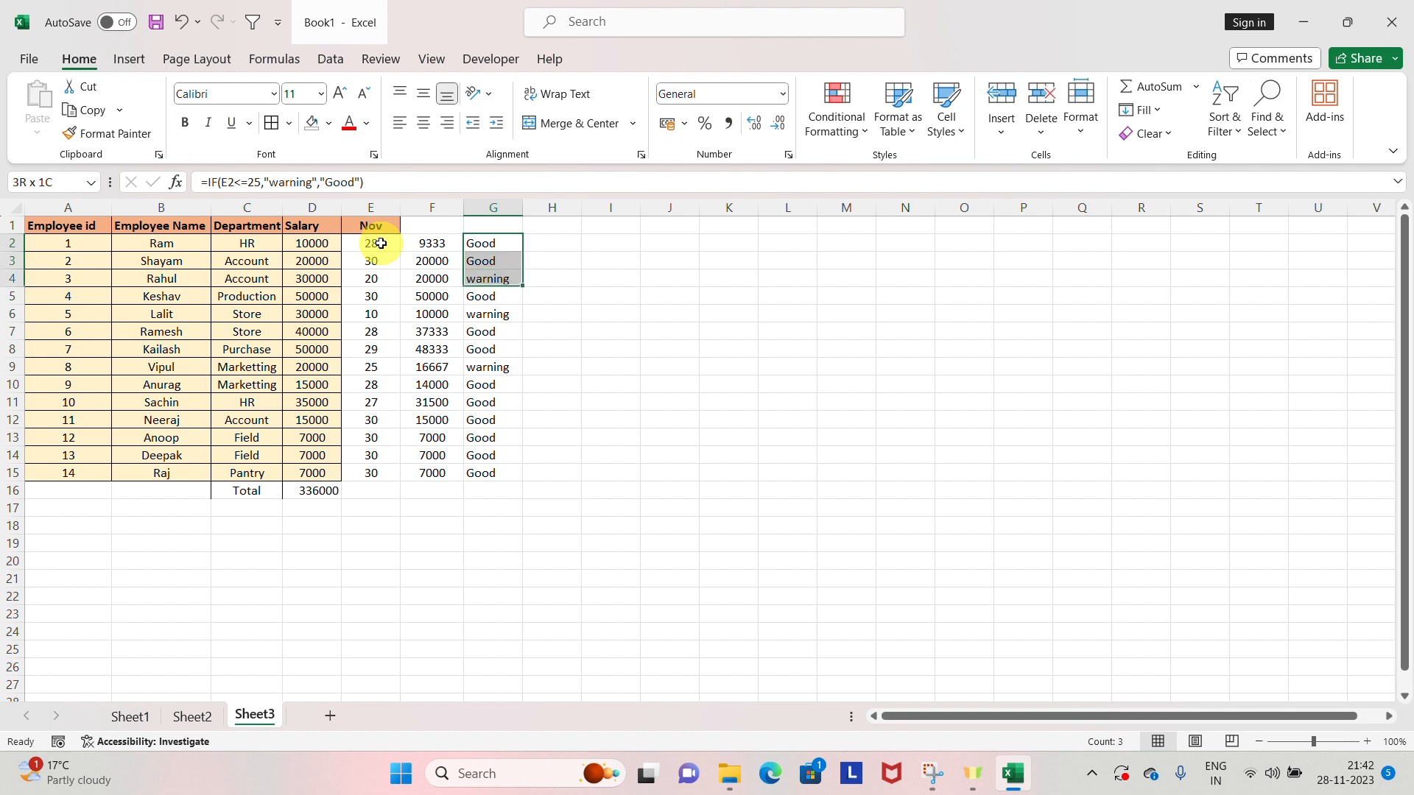
key(shift+Down)
key(Down)
key(Down)
key(Down)
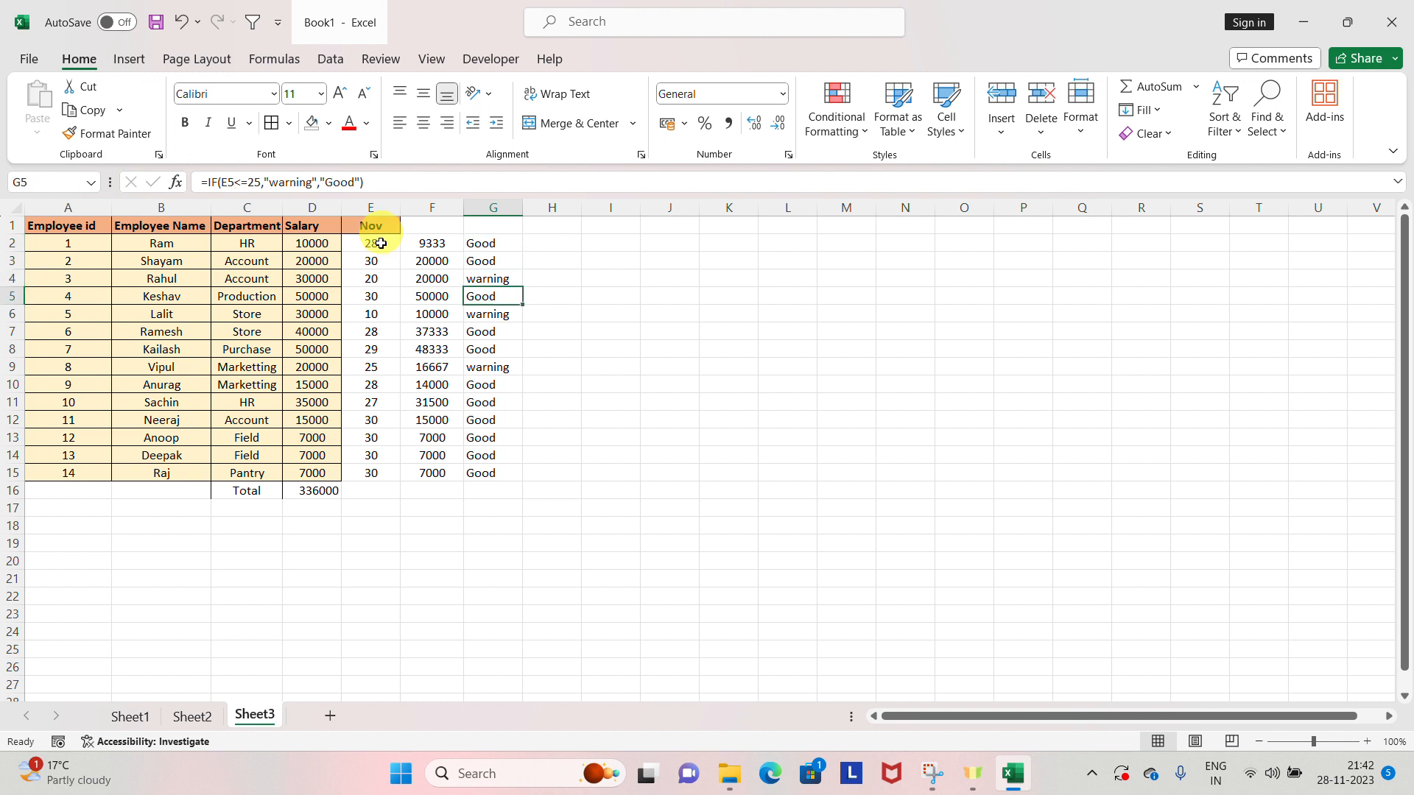
click(598, 36)
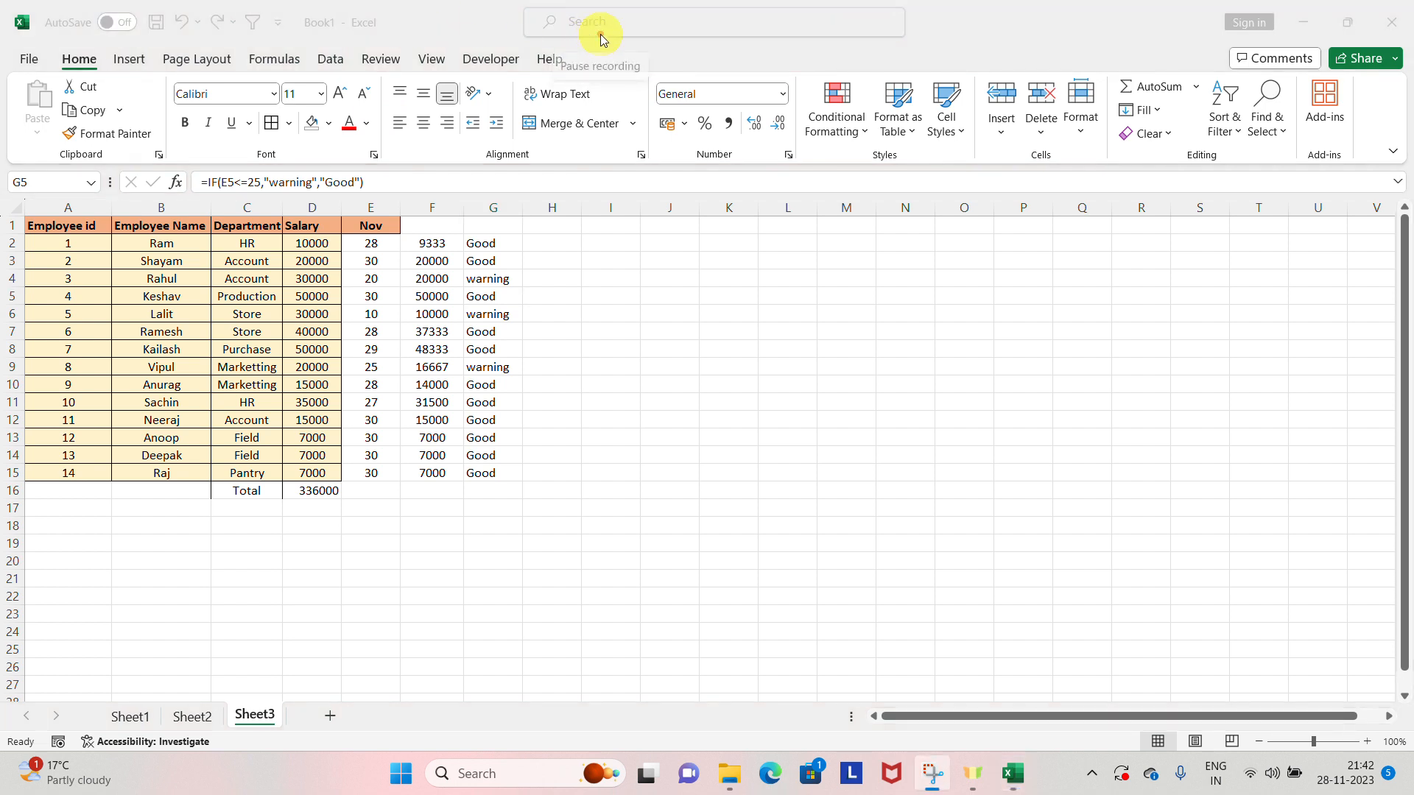
click(511, 257)
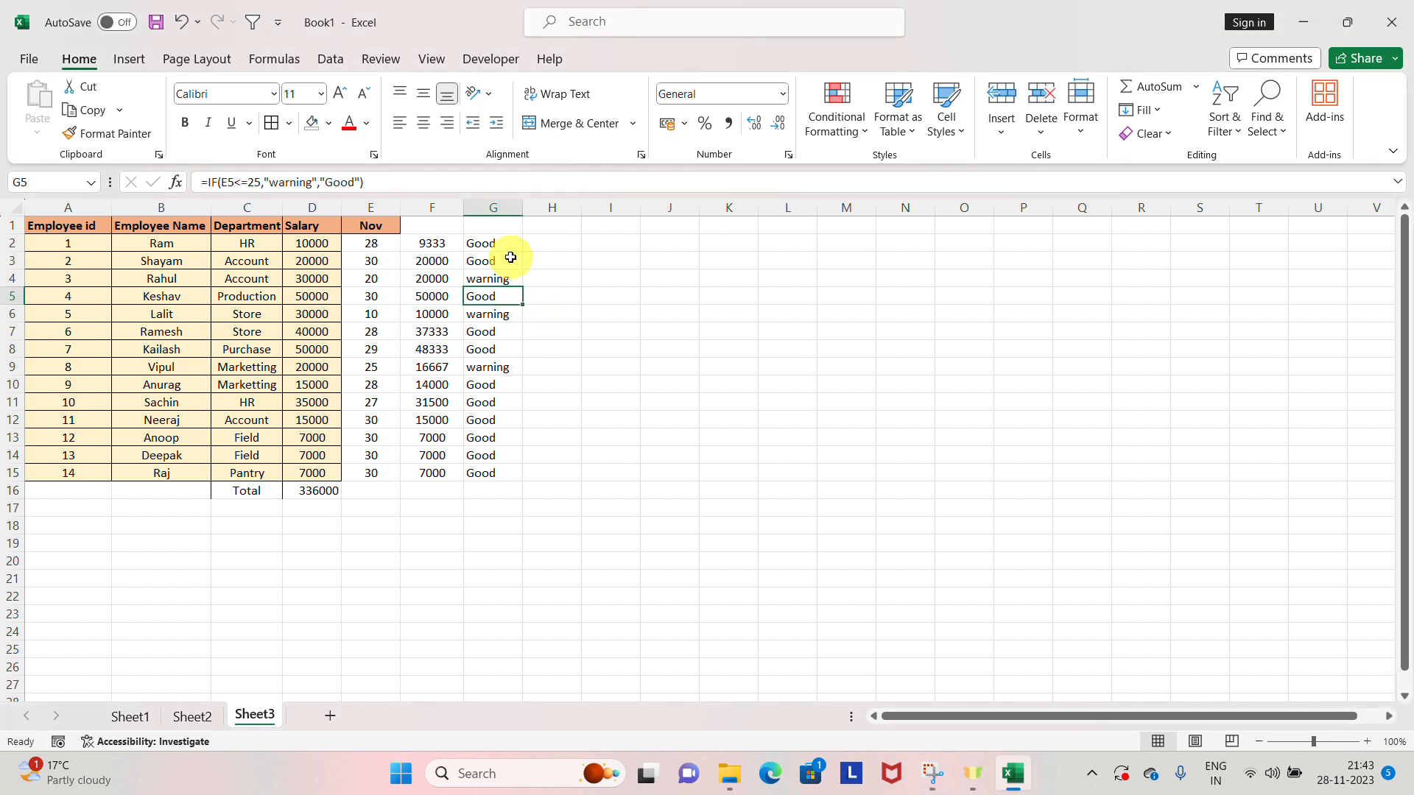
key(Up)
key(Up)
key(Up)
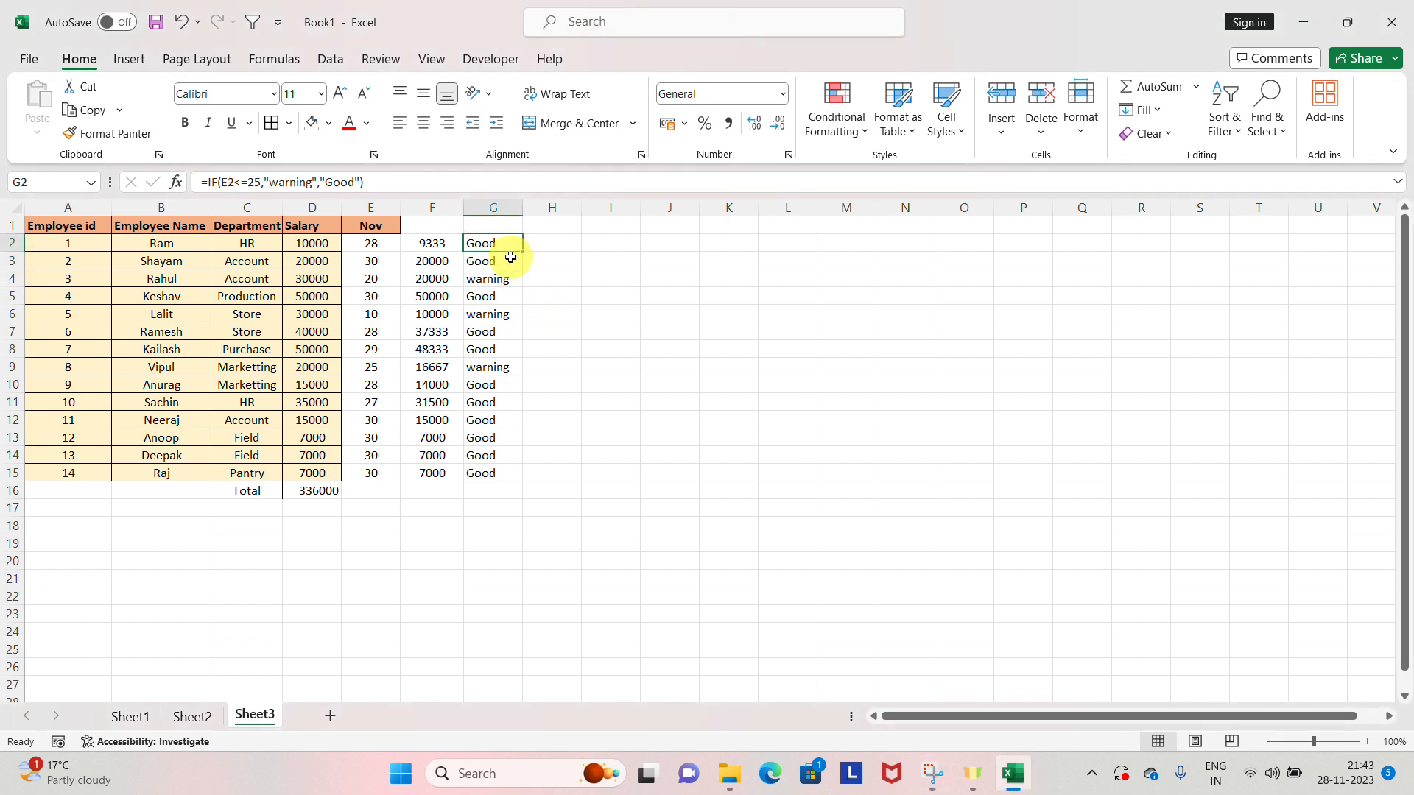
key(ctrl+Left)
key(ctrl+Right)
key(ctrl+shift+Left)
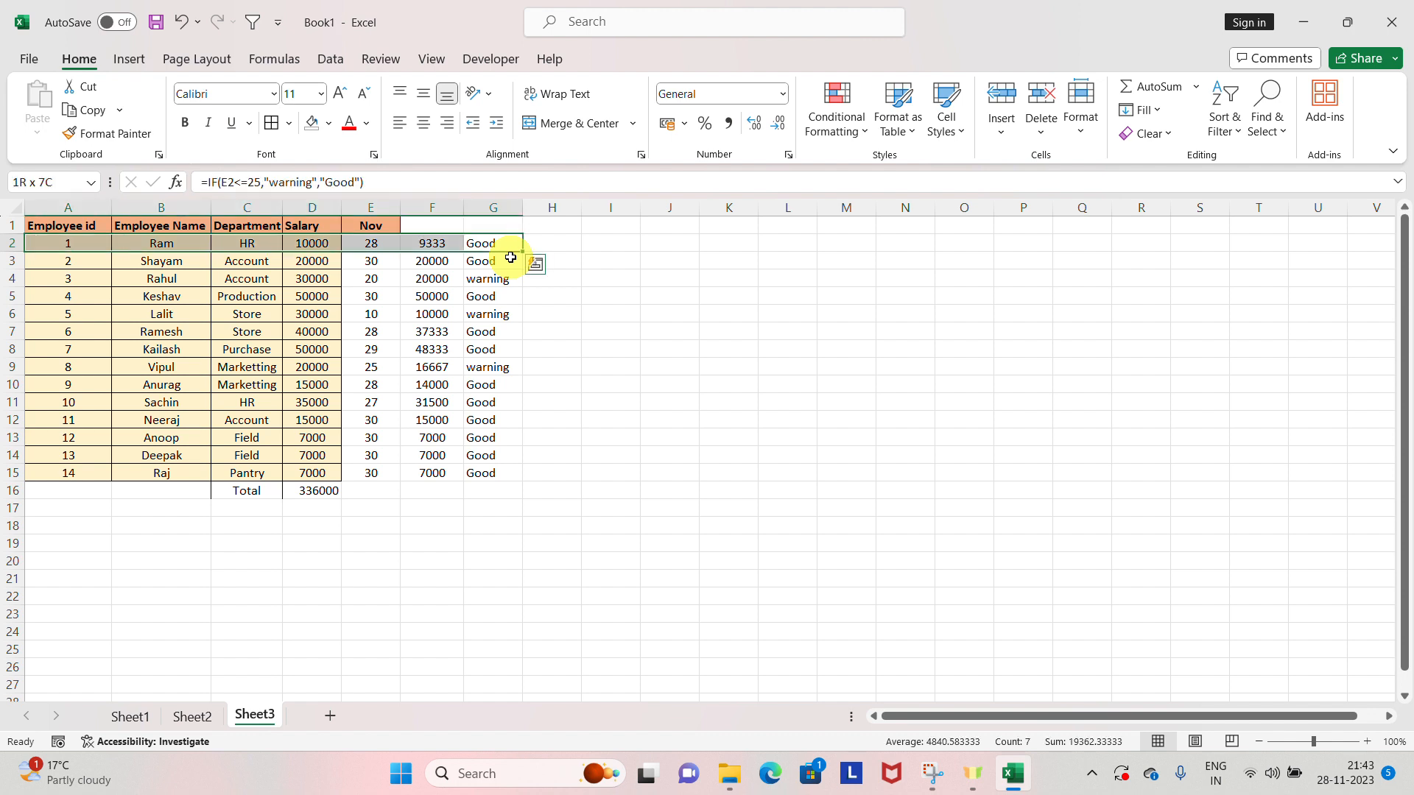
key(ctrl+shift+Down)
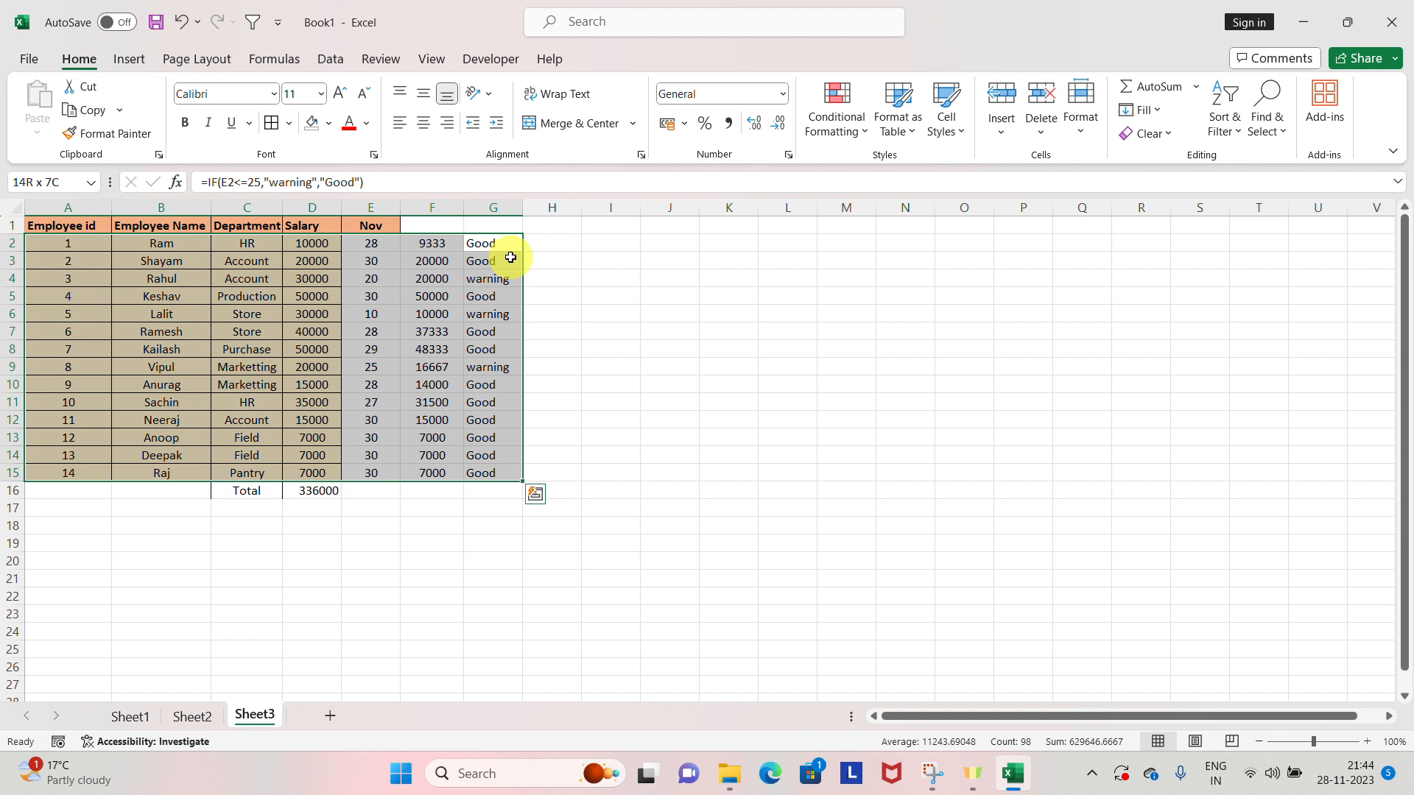
click(511, 257)
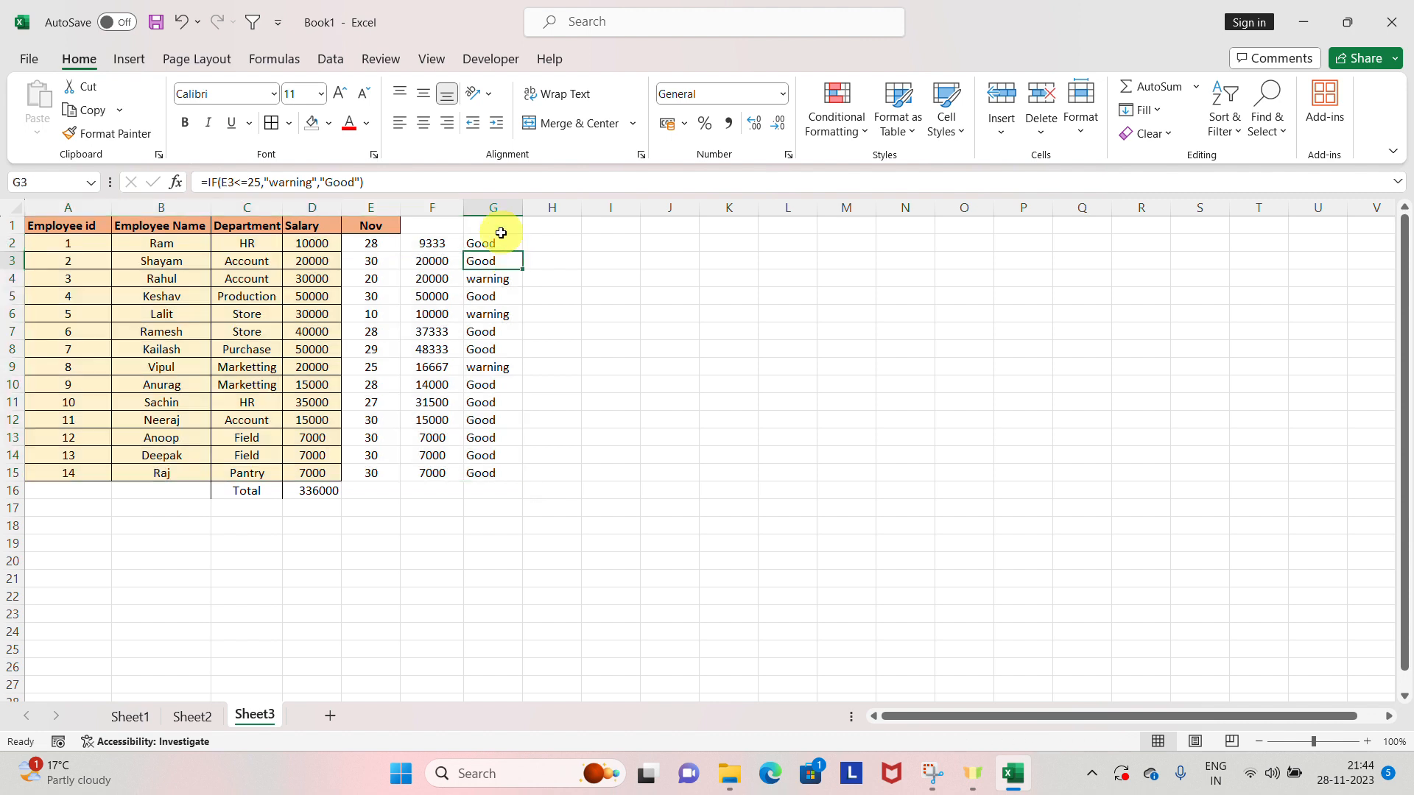
Enter the heading "Remarks" in G1 above the IF results
click(500, 229)
key(Left)
key(Left)
key(Right)
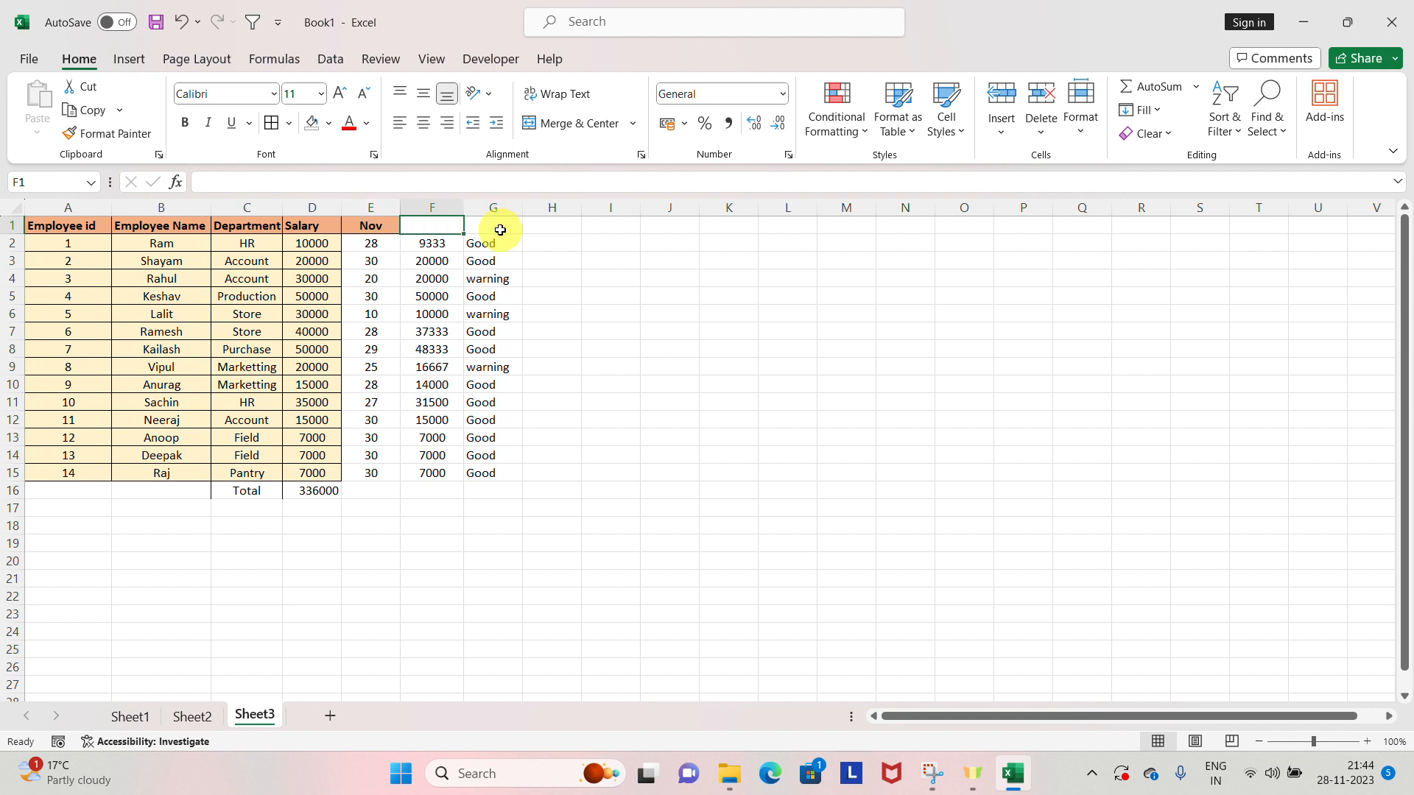
key(Right)
key(Left)
key(Left)
key(Right)
key(Right)
text(Ream)
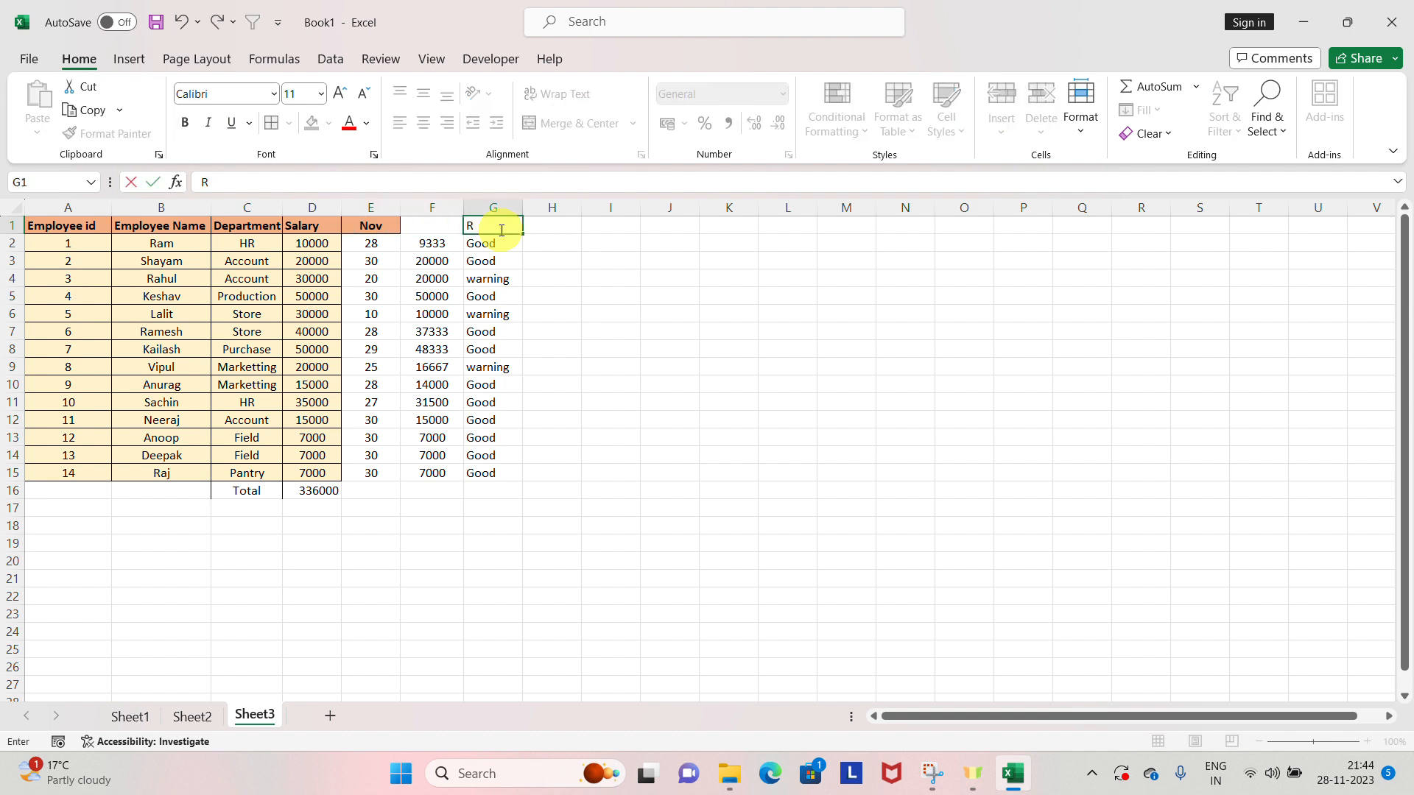
key(BackSpace)
key(BackSpace)
text(a)
key(BackSpace)
text(marks)
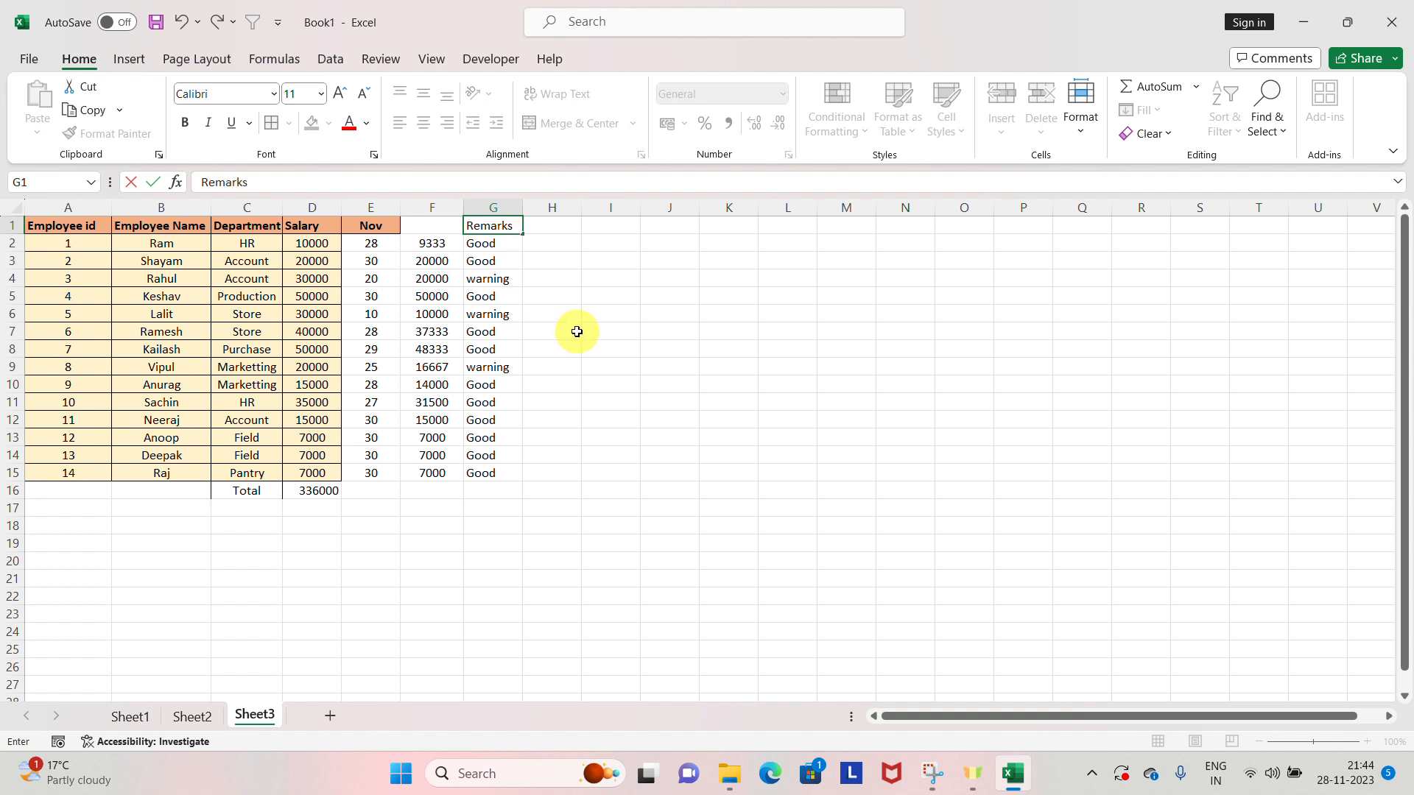
key(Return)
click(614, 31)
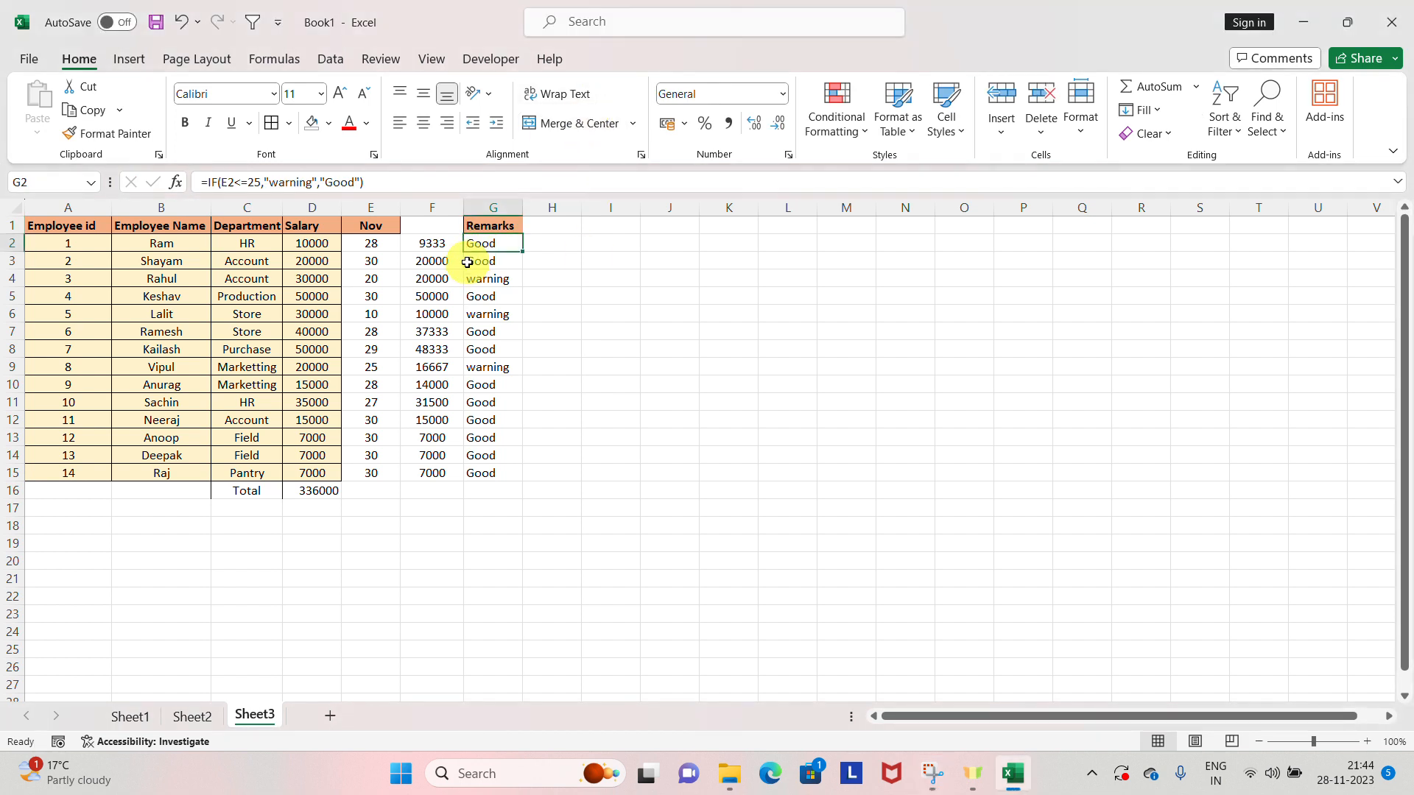
key(Up)
key(Left)
key(Down)
key(Right)
key(ctrl+shift+Left)
key(ctrl+shift+Down)
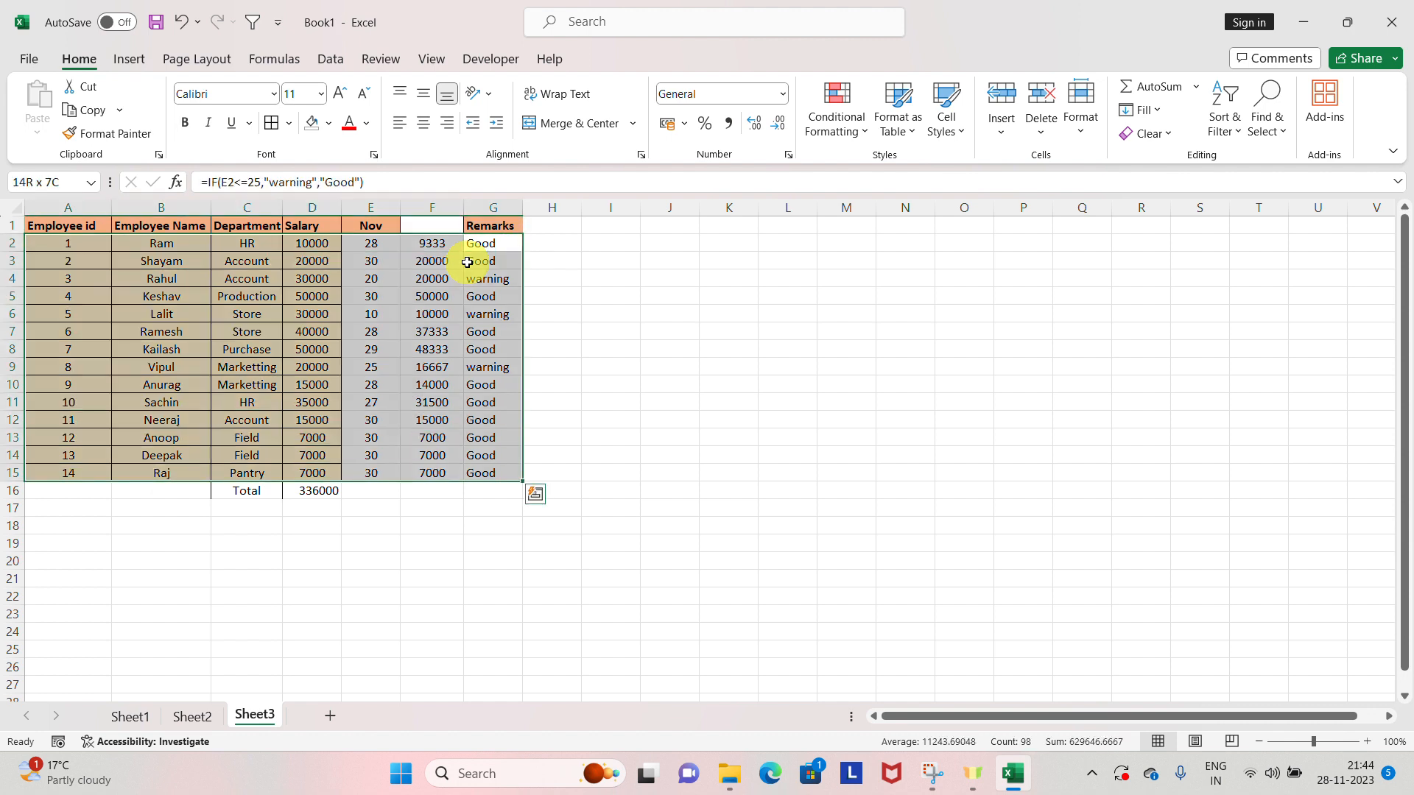
click(467, 262)
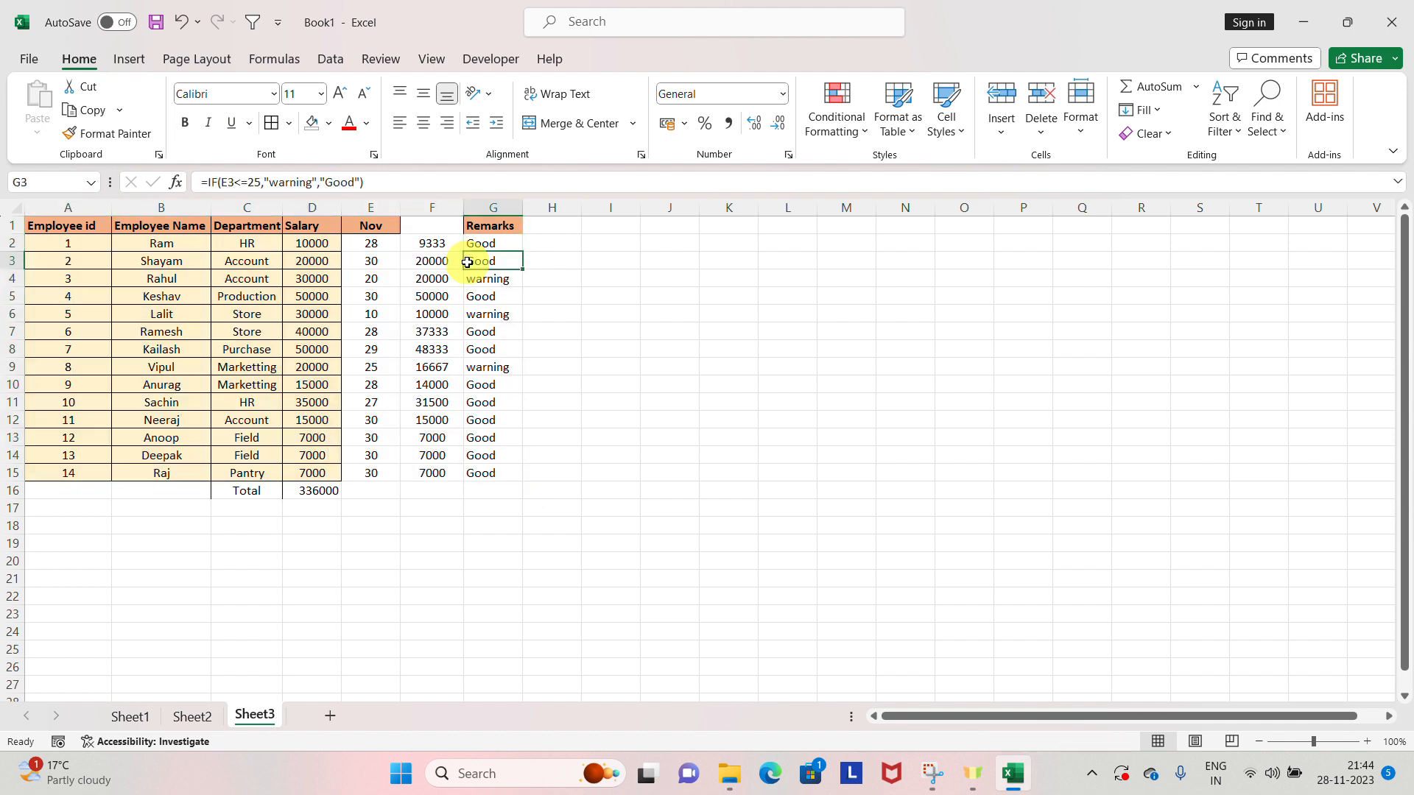
Copy the formatting of salary cell D2 onto the range E2:G15
click(317, 246)
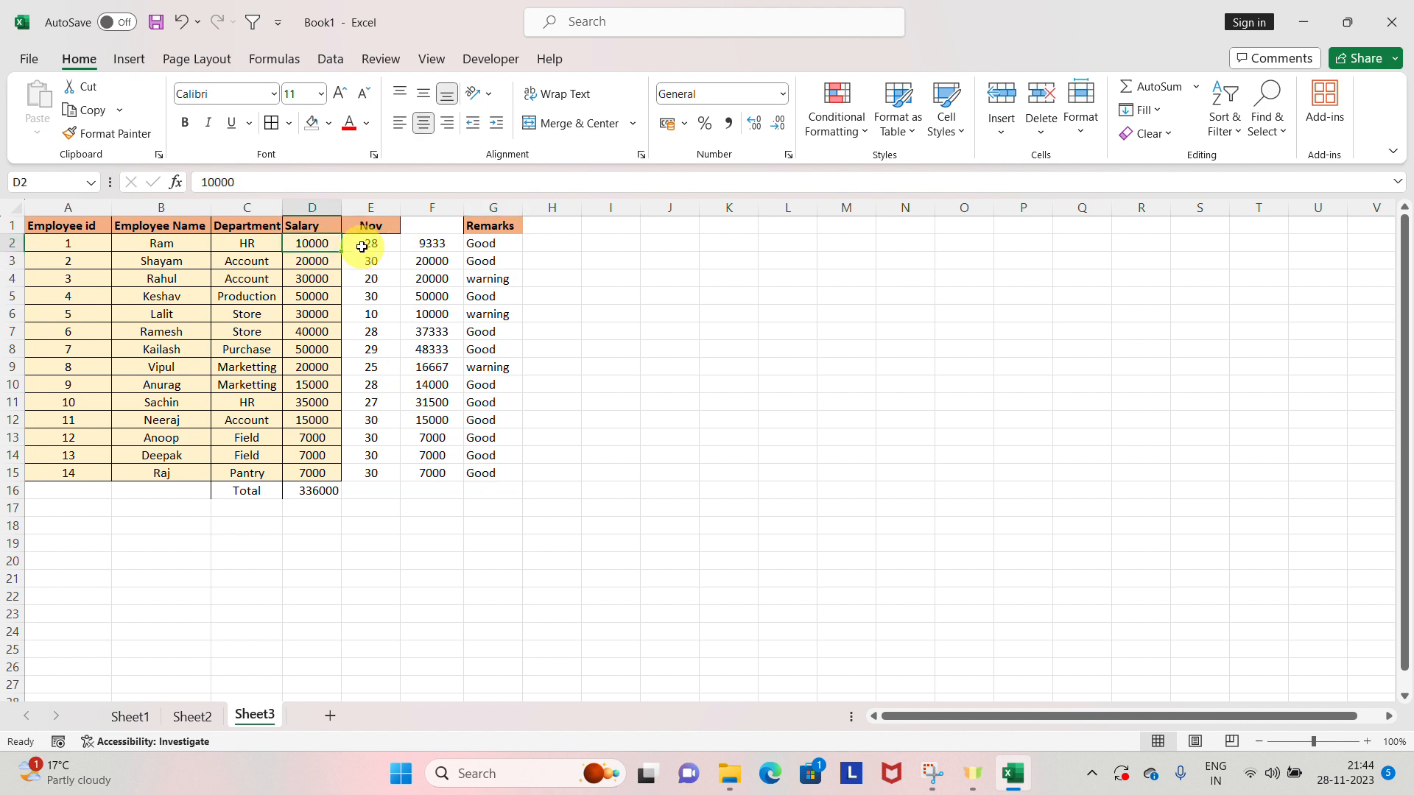
click(116, 137)
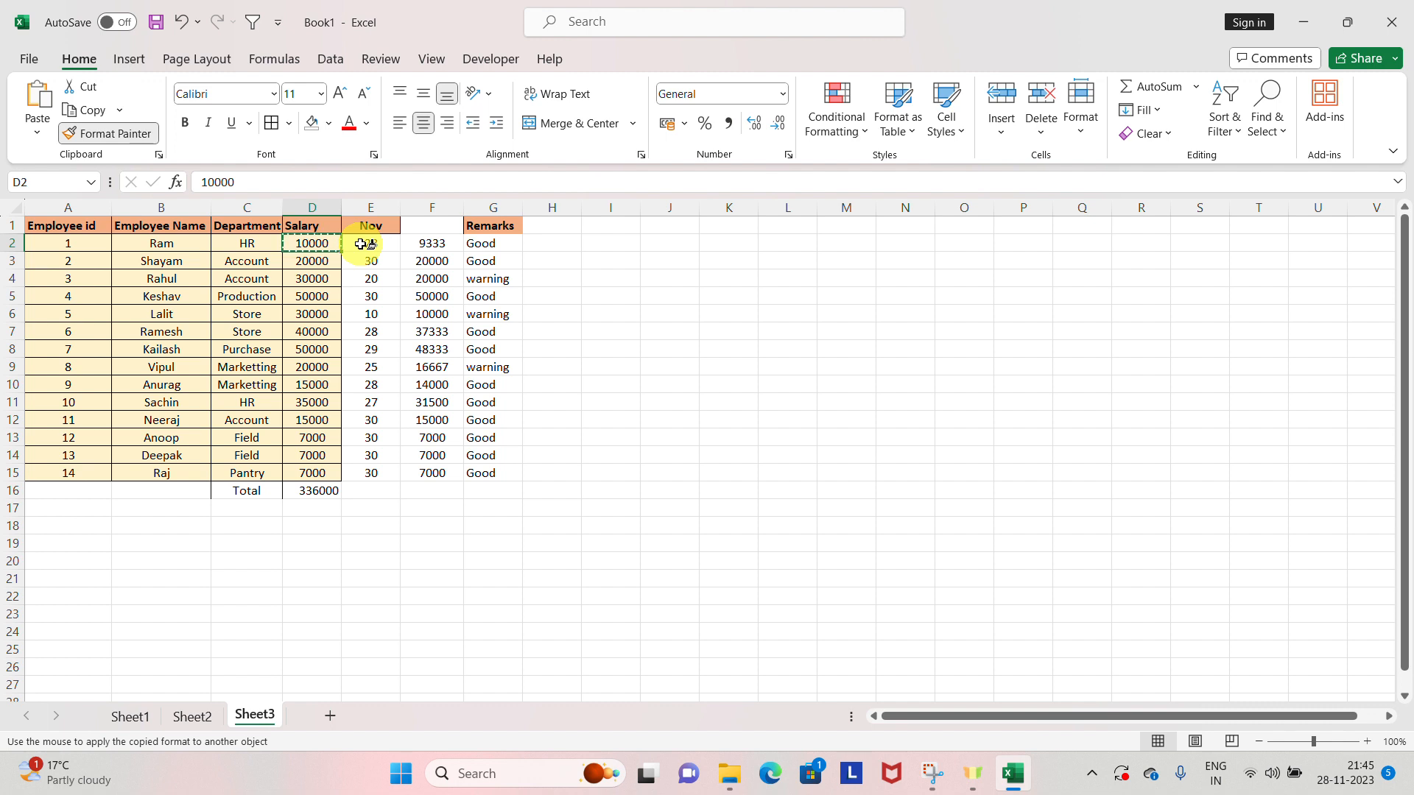
mouse_move(361, 244)
mouse_down()
mouse_move(390, 472)
mouse_move(478, 473)
mouse_up()
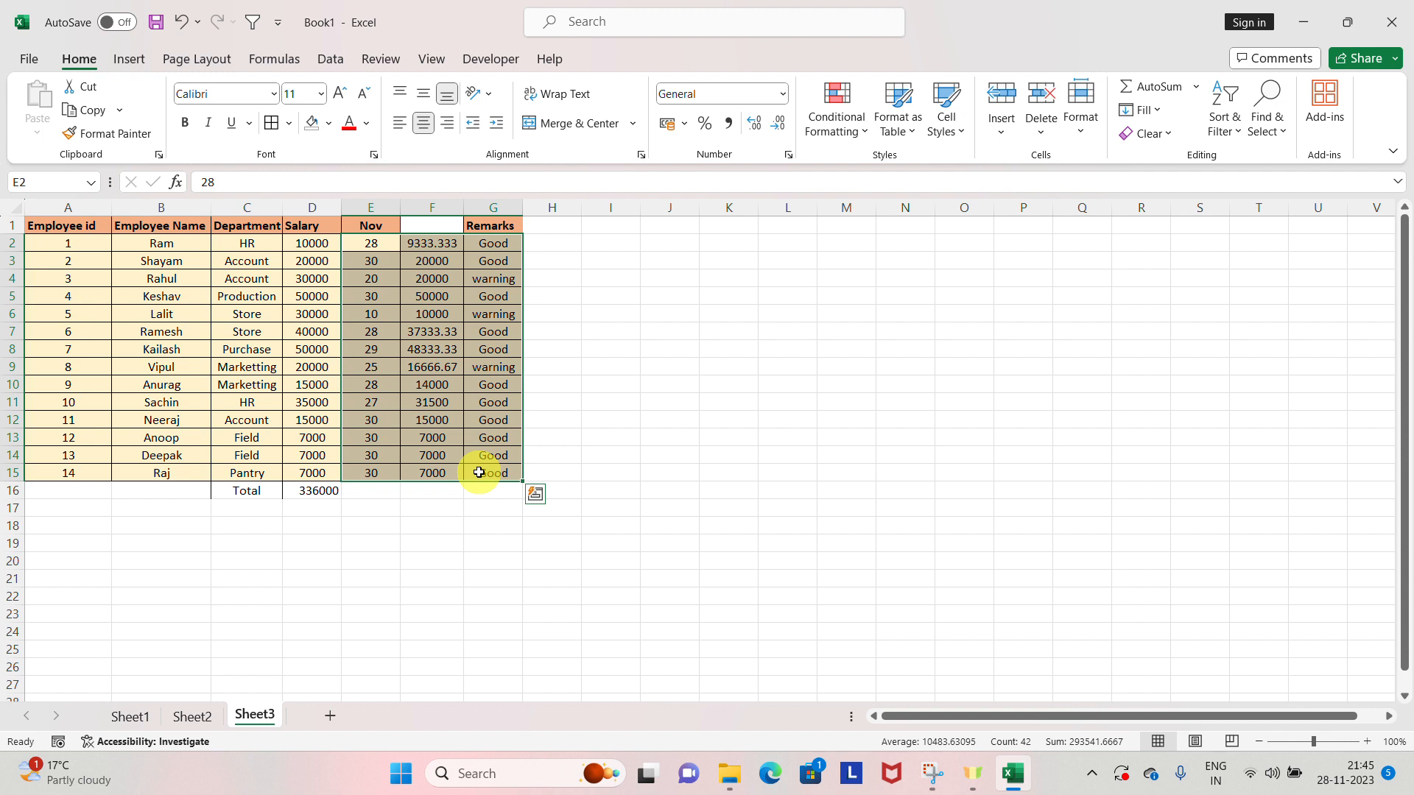
click(421, 207)
click(485, 308)
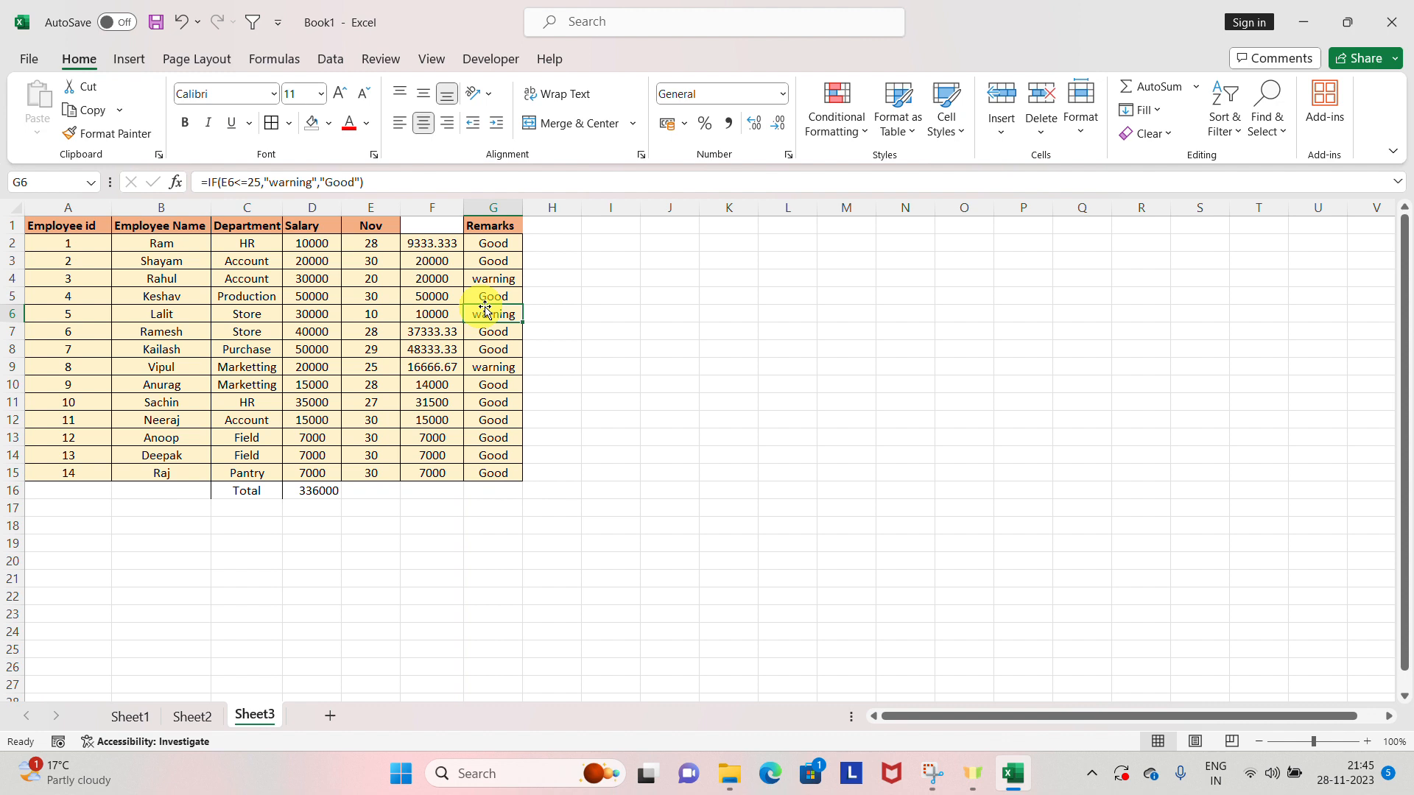
Move the "Nov" heading from E1 to F1, above the calculated pay column
click(435, 246)
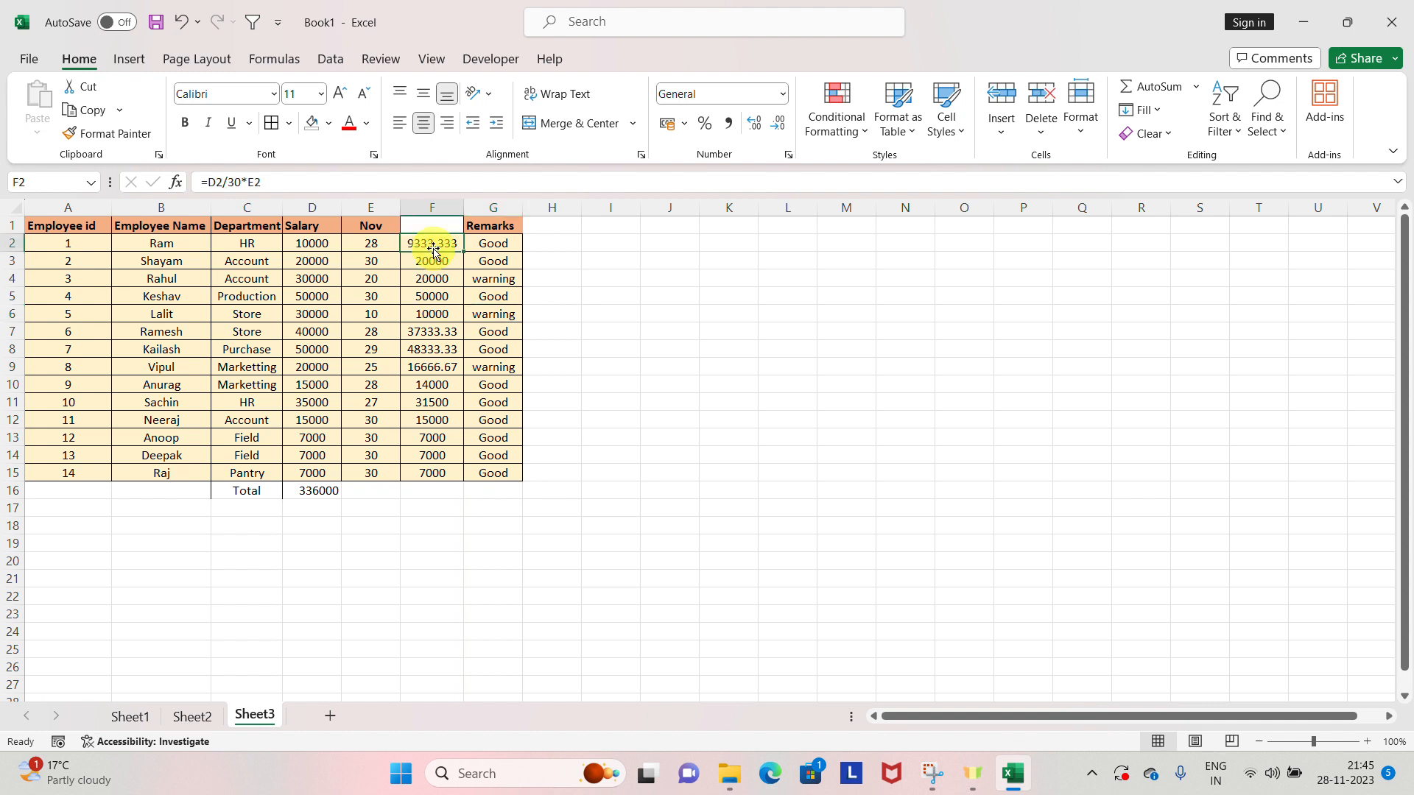
key(Up)
key(Left)
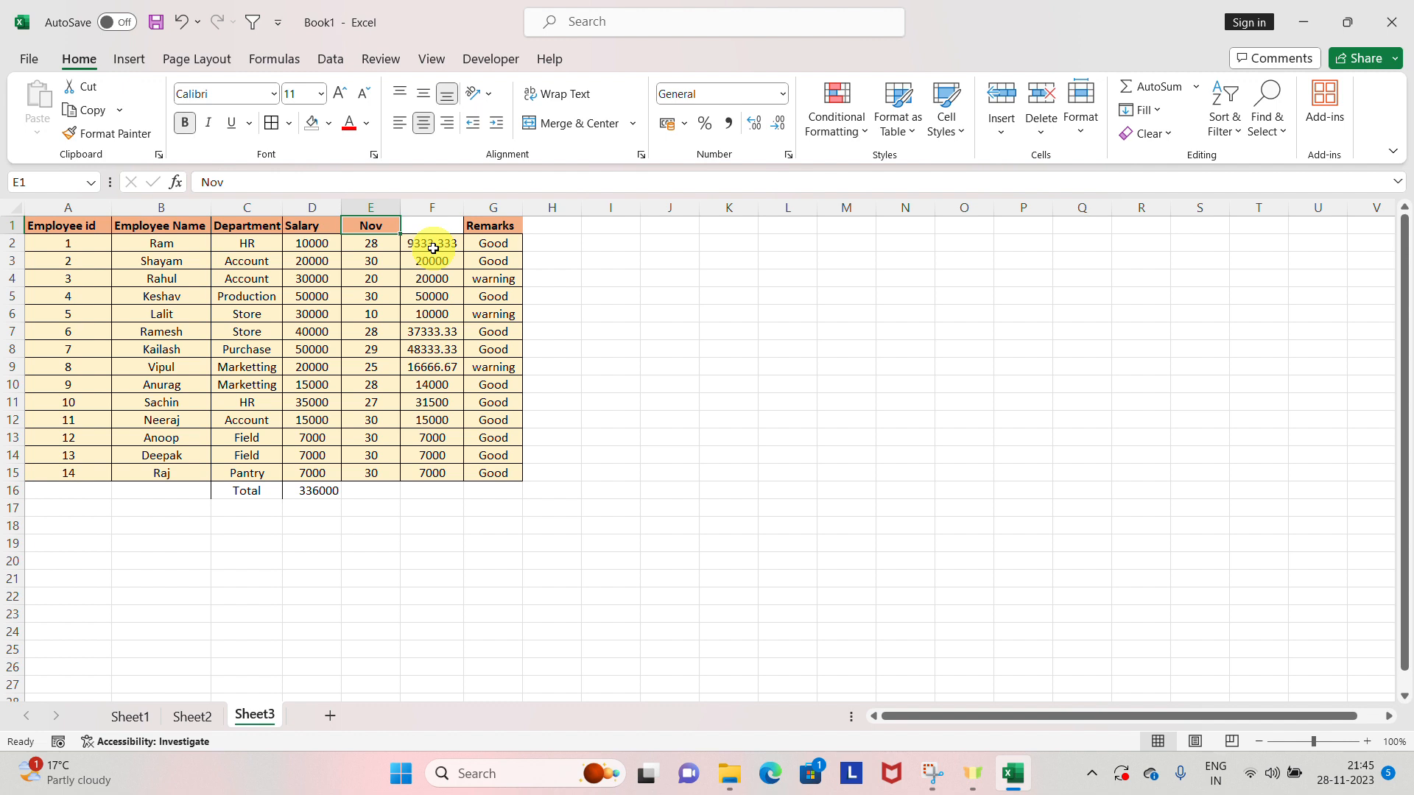
key(ctrl+c)
key(Right)
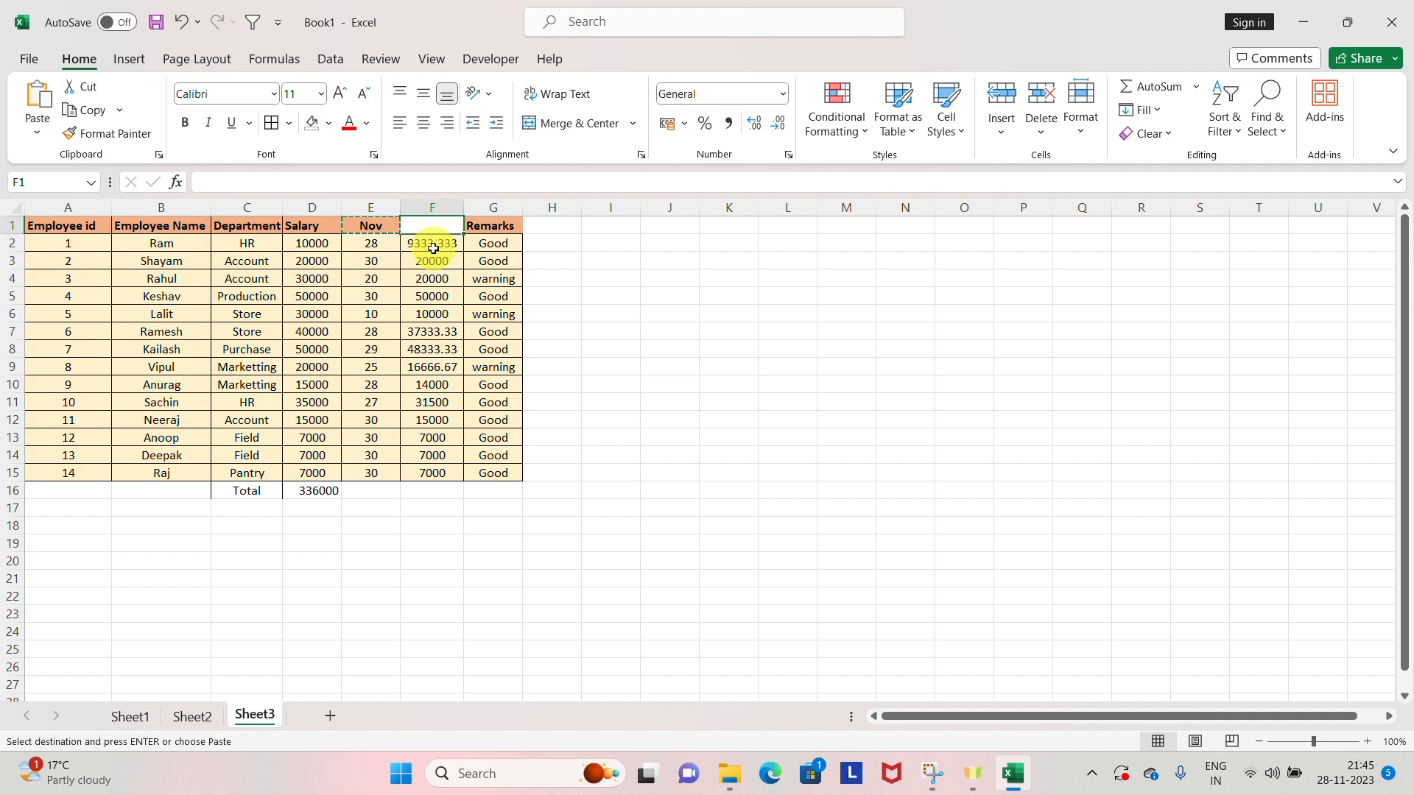
key(Left)
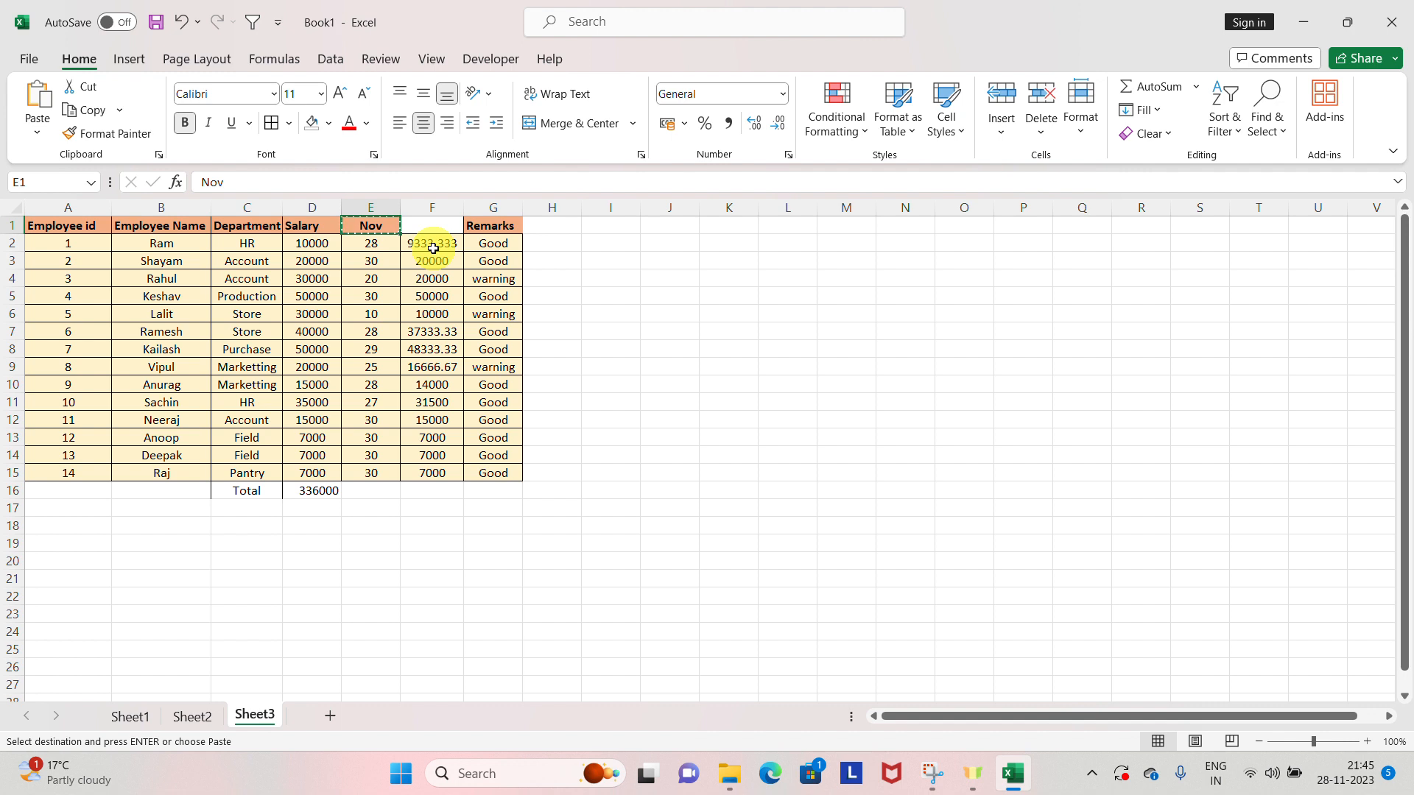
key(Right)
key(ctrl+v)
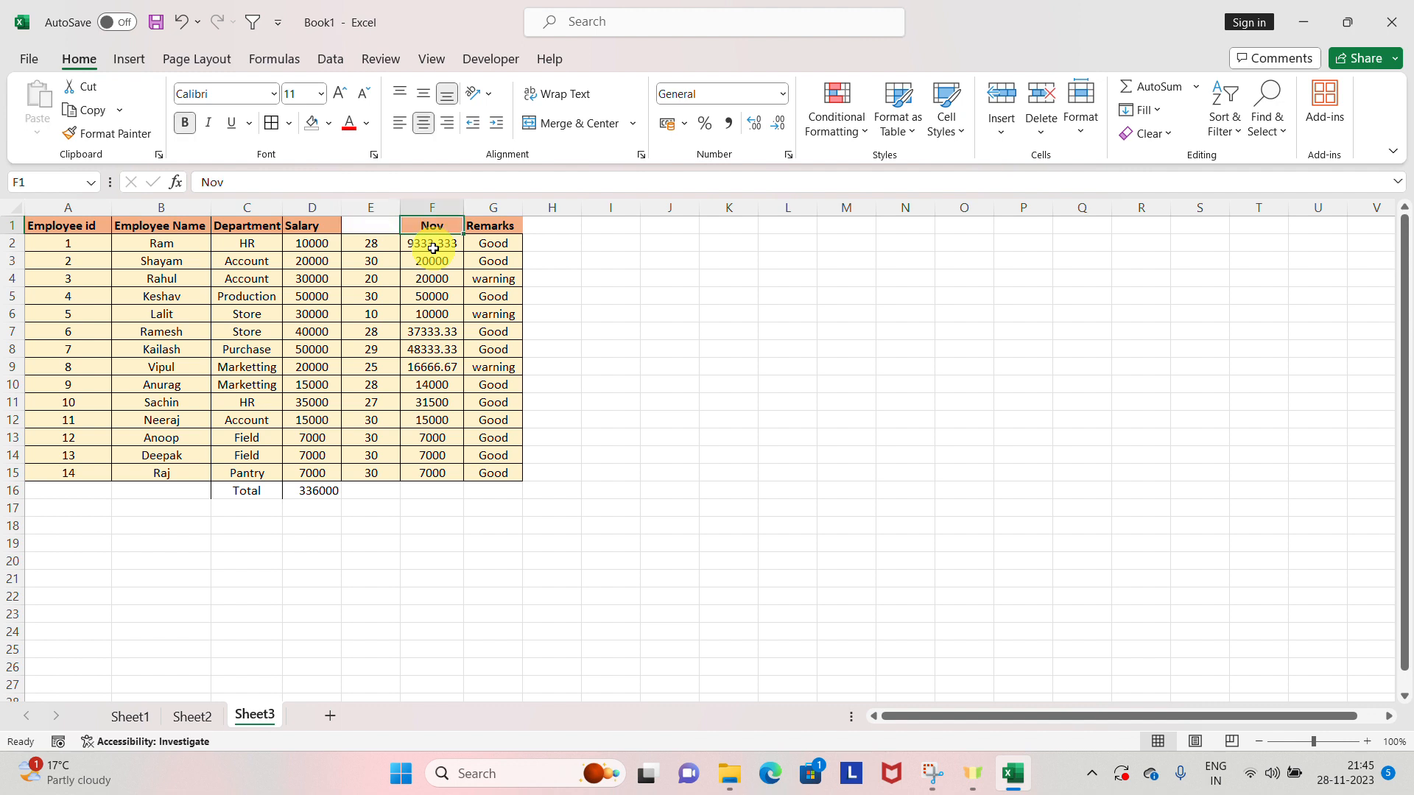
Copy the "Nov" heading from F1 back into E1 and move it onto F1 again
key(Left)
key(Right)
key(ctrl+x)
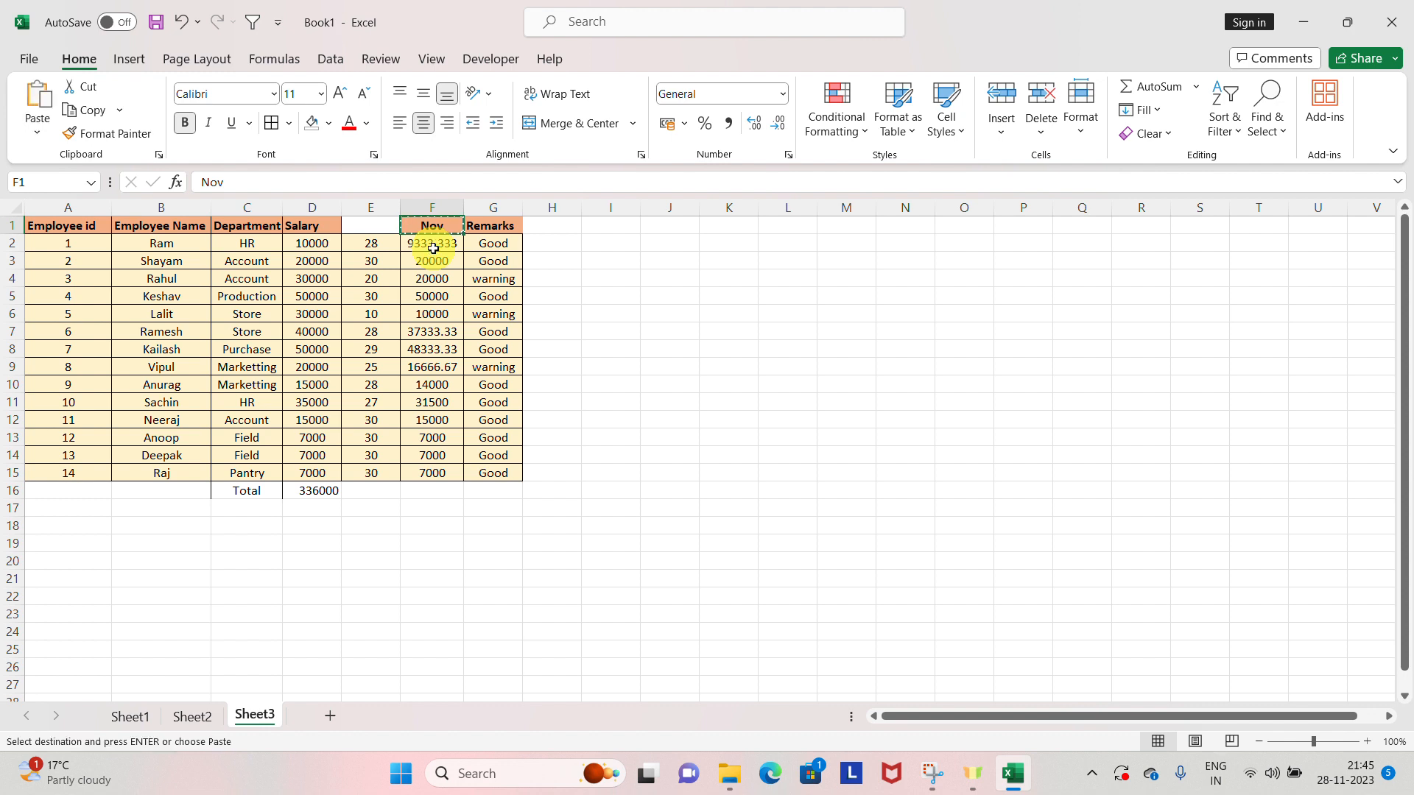
key(Left)
key(ctrl+v)
key(Left)
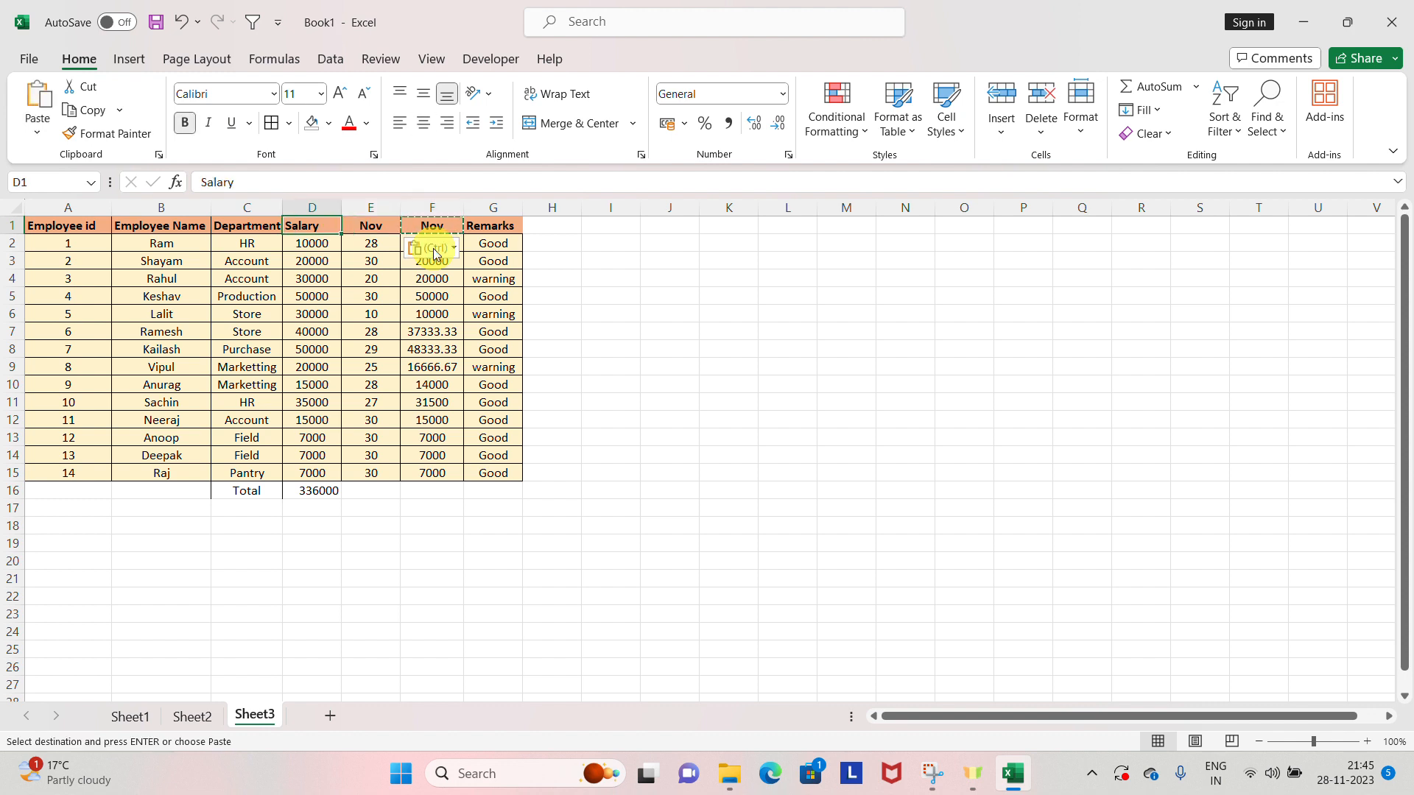
key(Right)
key(ctrl+c)
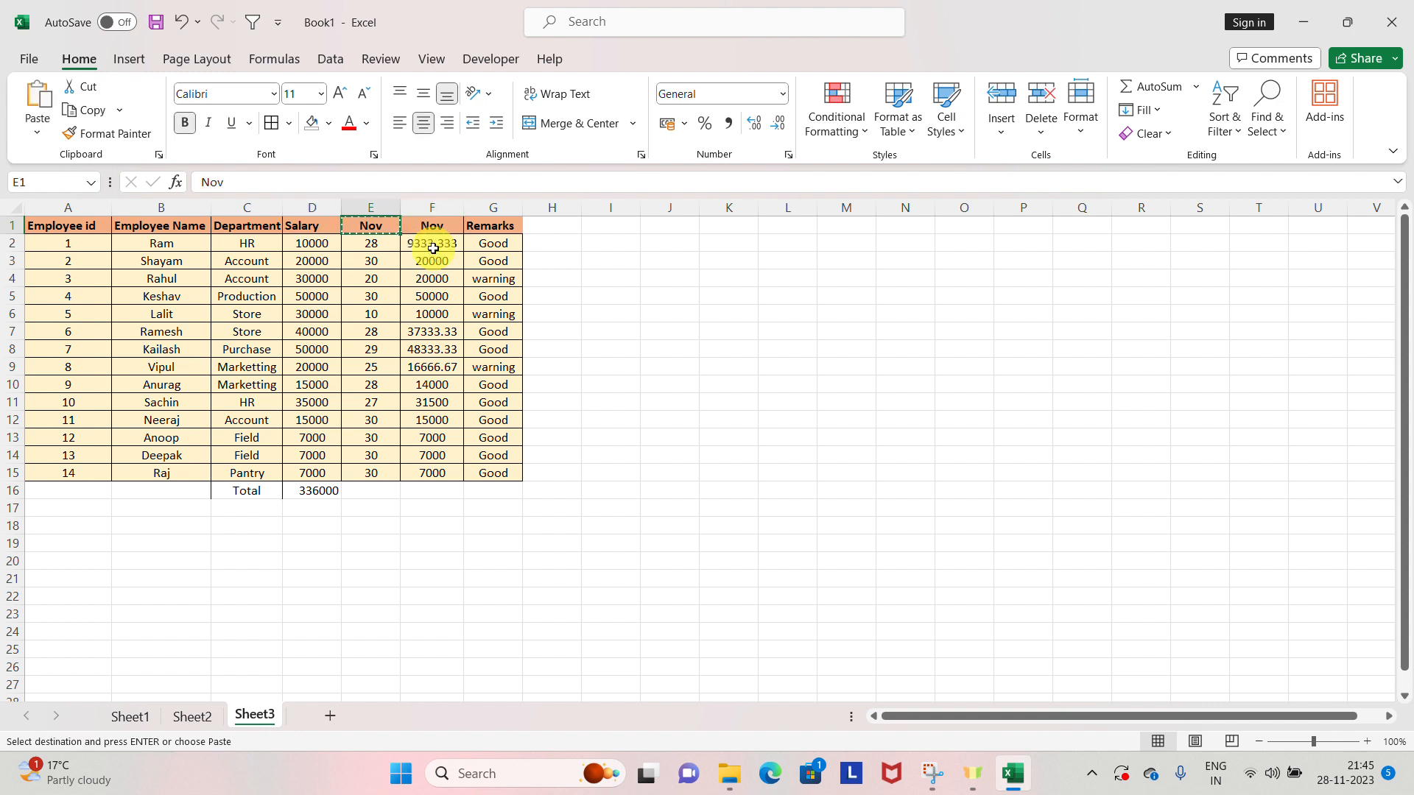
key(Right)
key(Return)
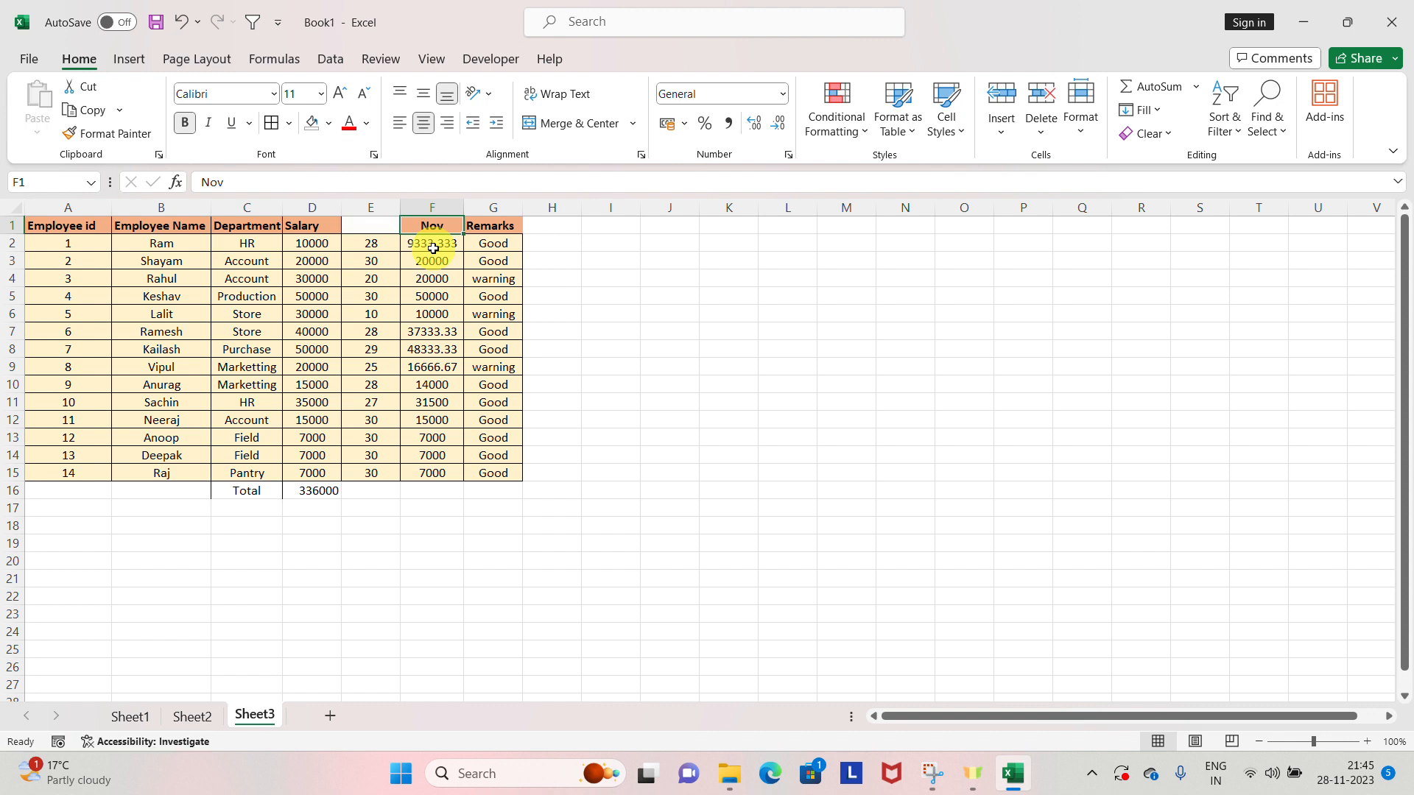
Enter the heading "Days" in the empty header cell E1
key(Left)
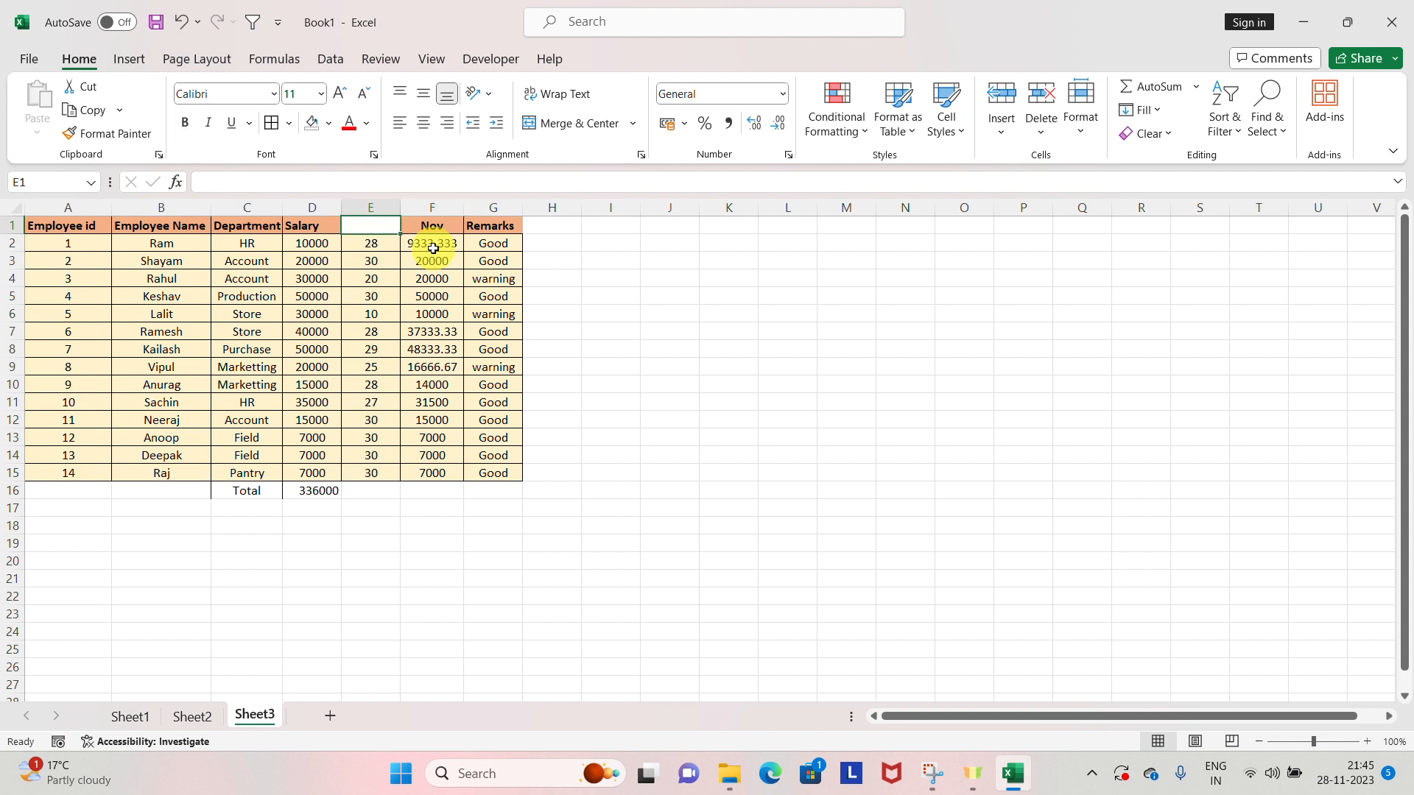
text(D)
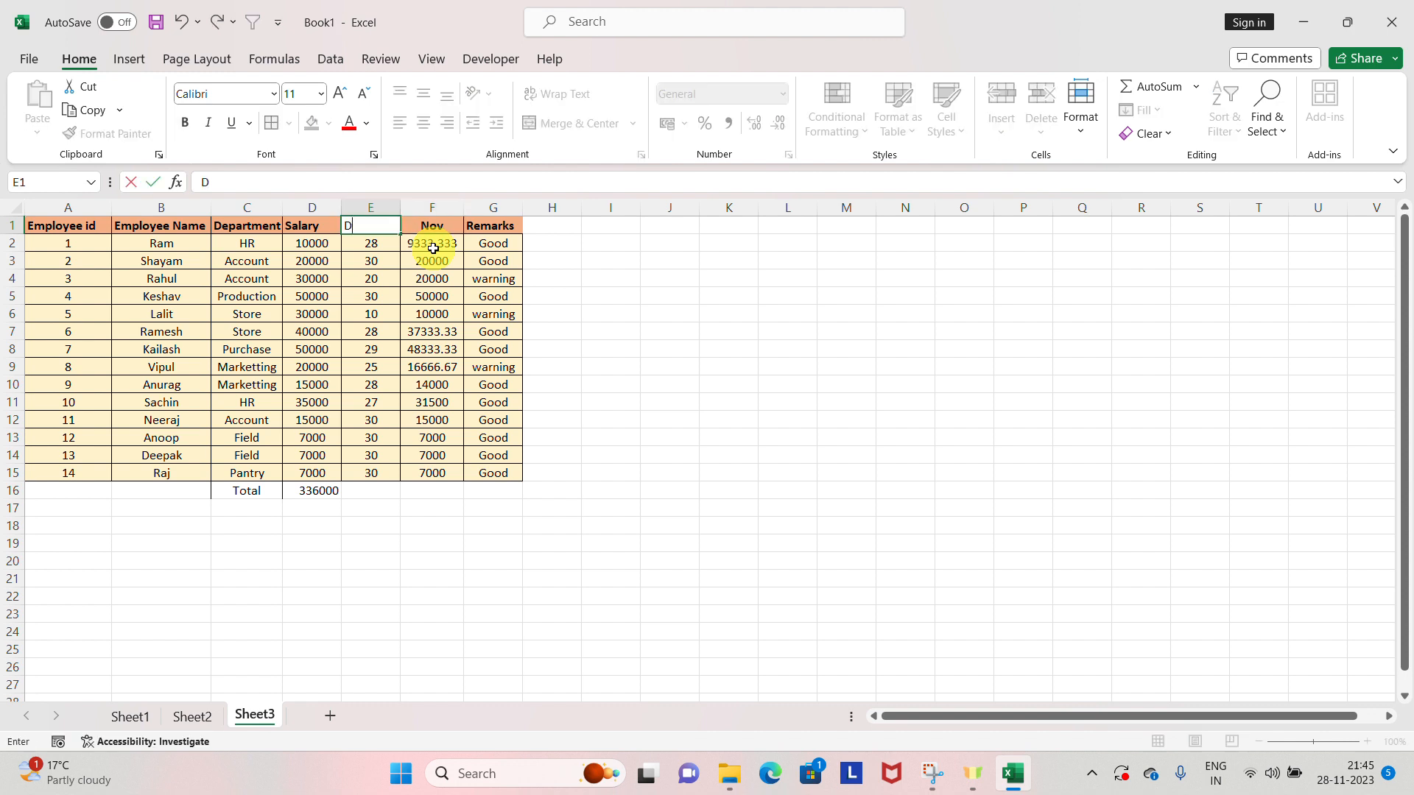
text(ays3)
key(ctrl+Return)
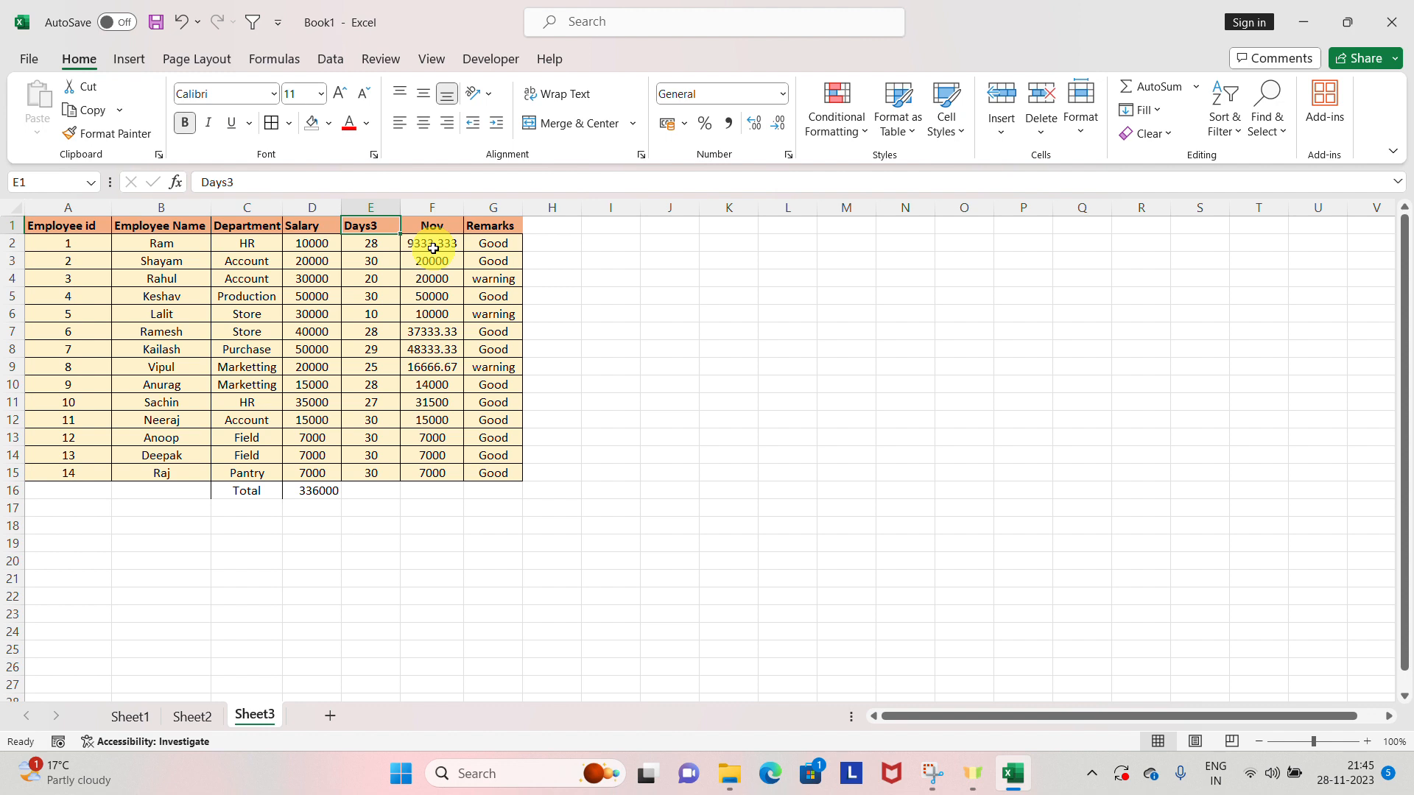
key(F2)
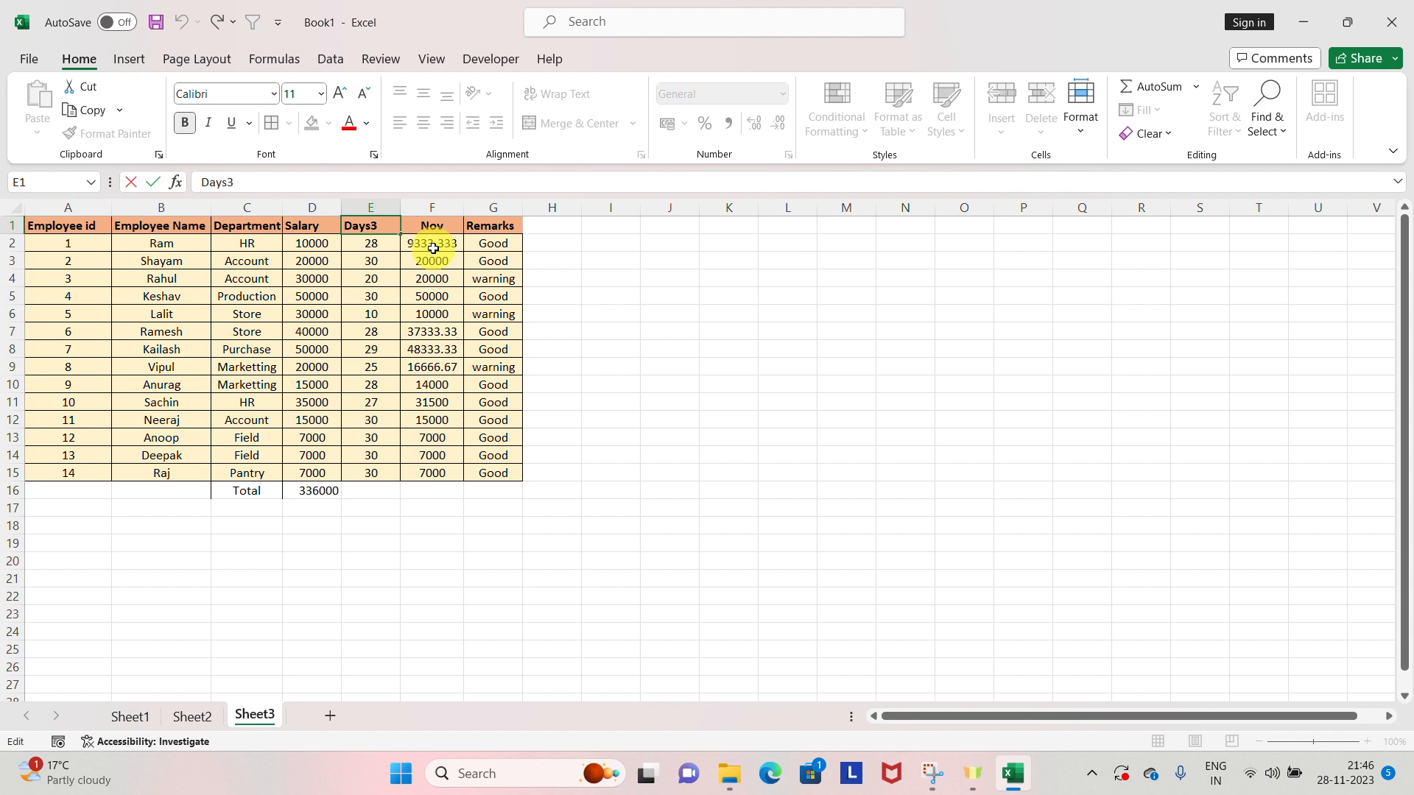
key(BackSpace)
key(Return)
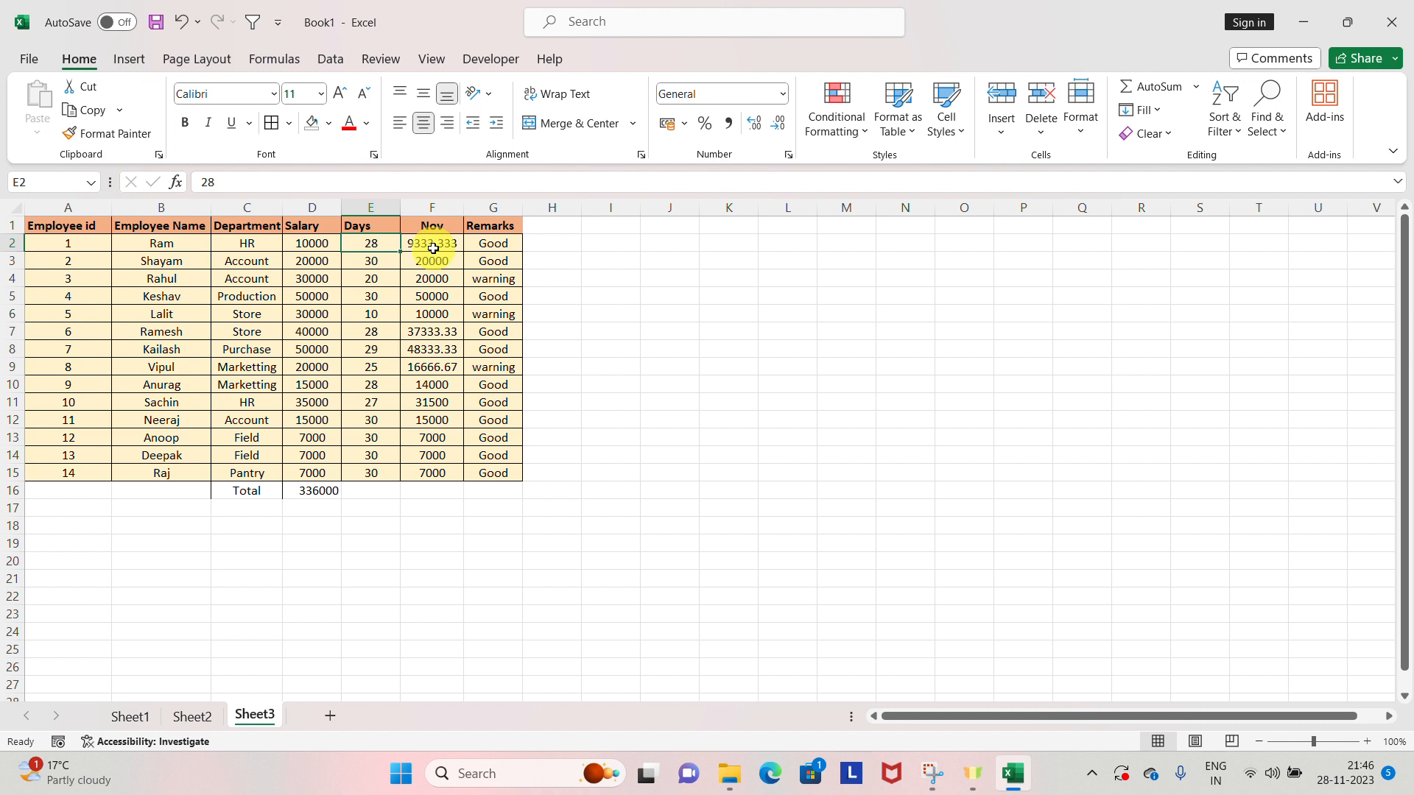
Center the "Days" heading horizontally in E1
key(Down)
key(Up)
key(Up)
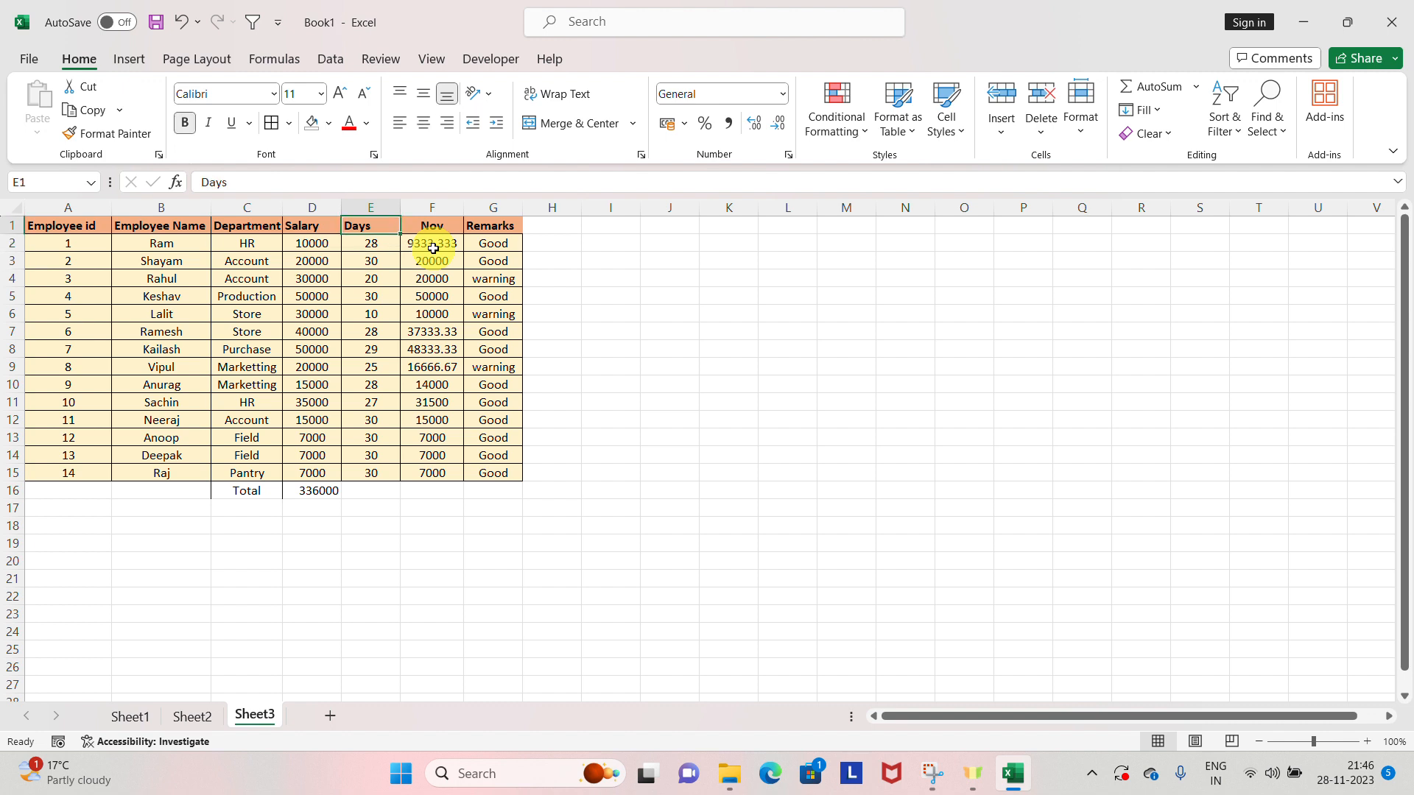
key(Home)
key(ctrl+shift+Right)
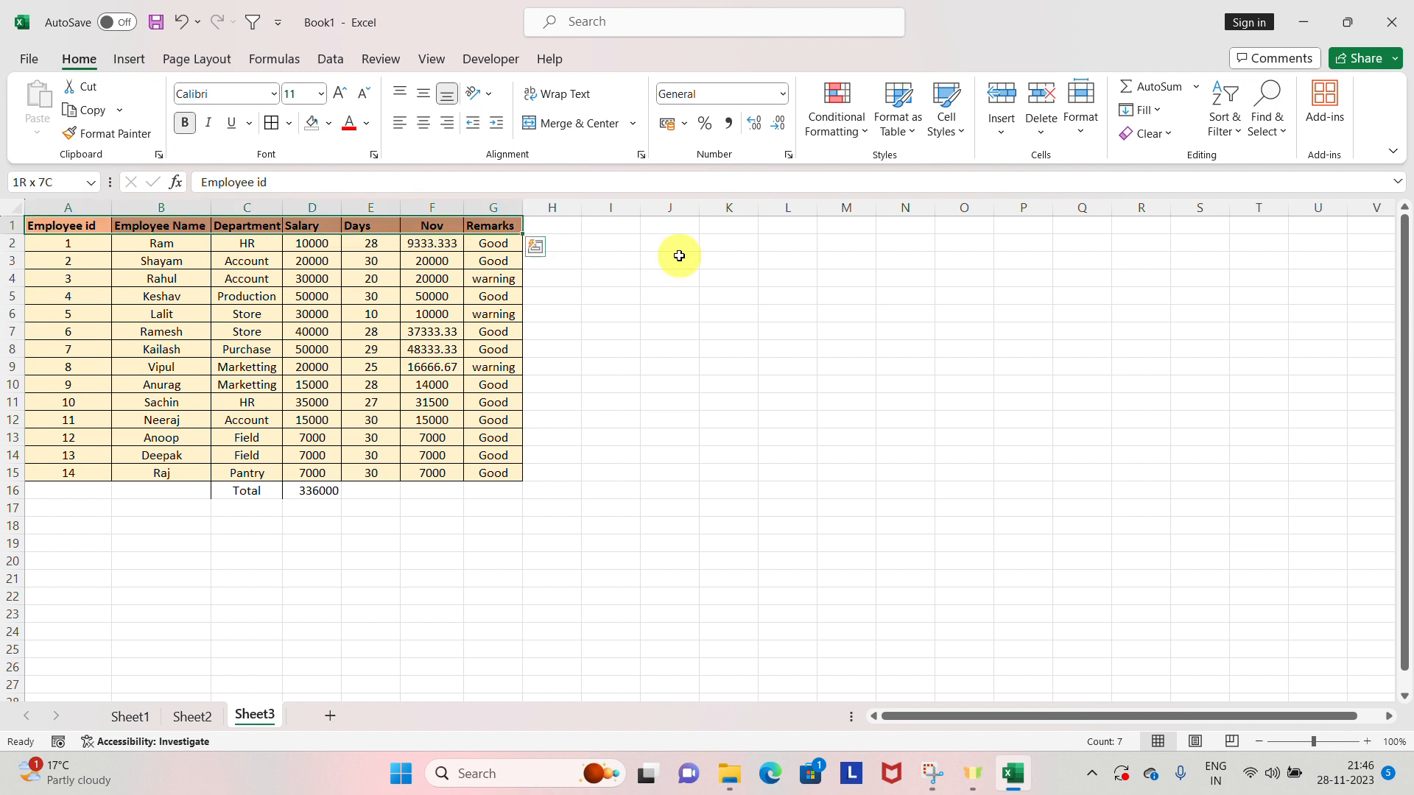
click(367, 225)
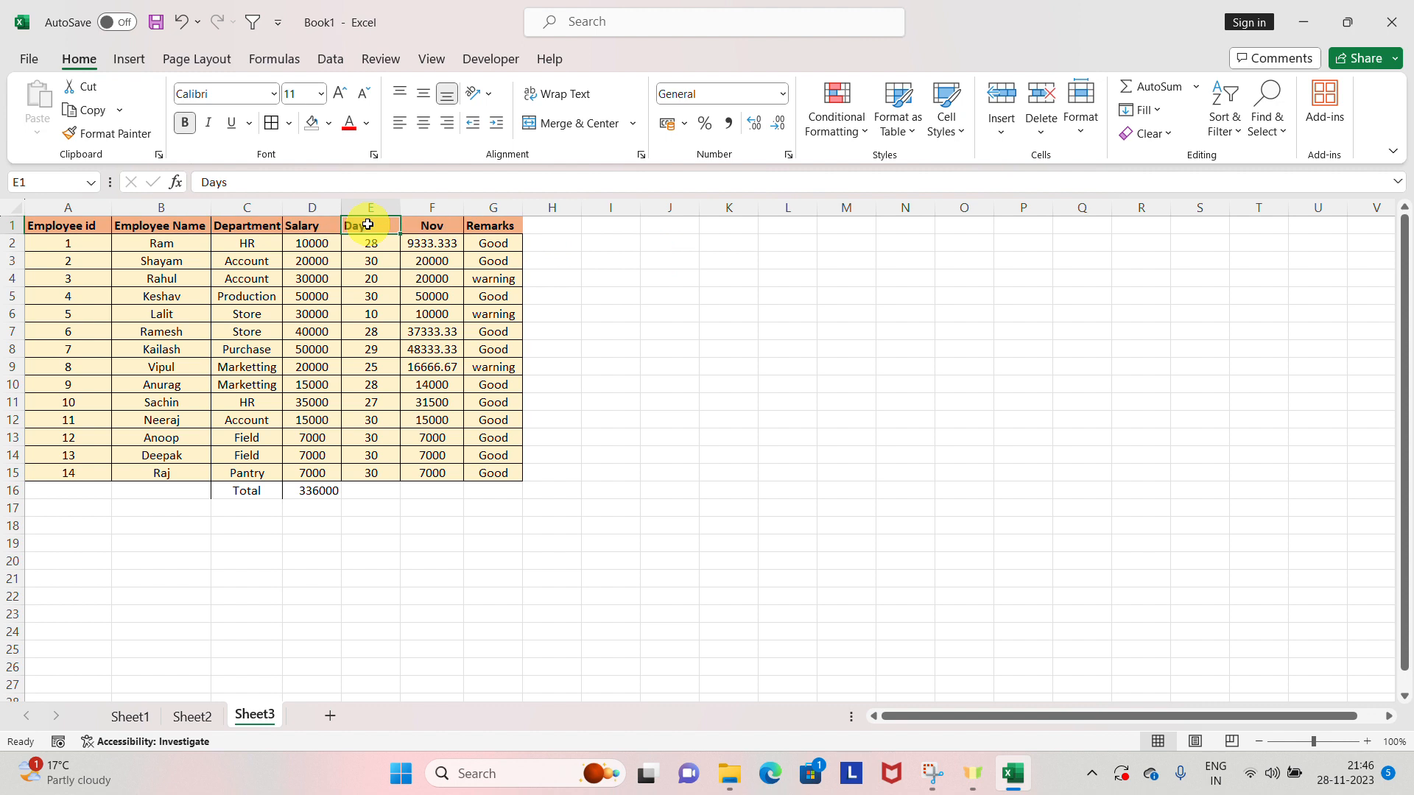
click(424, 127)
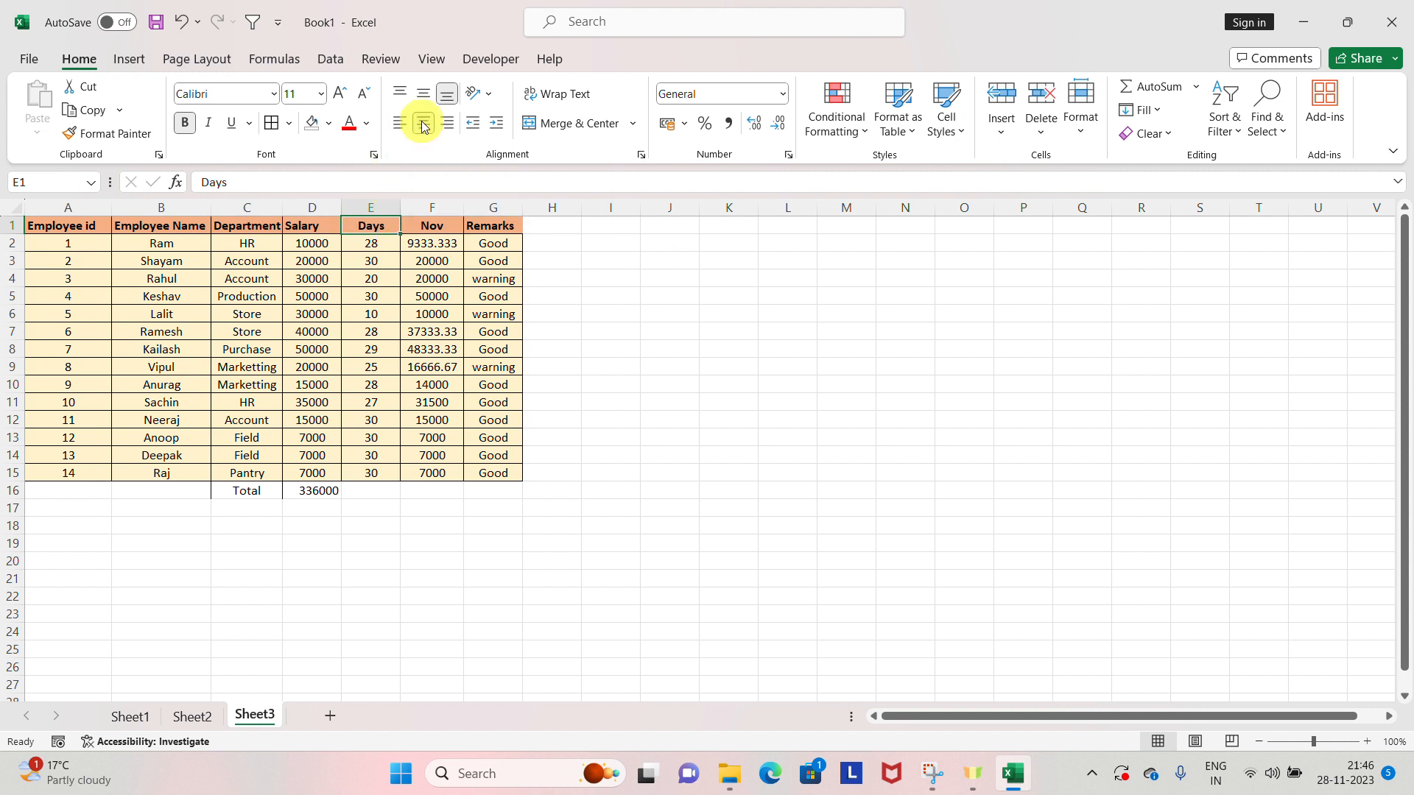